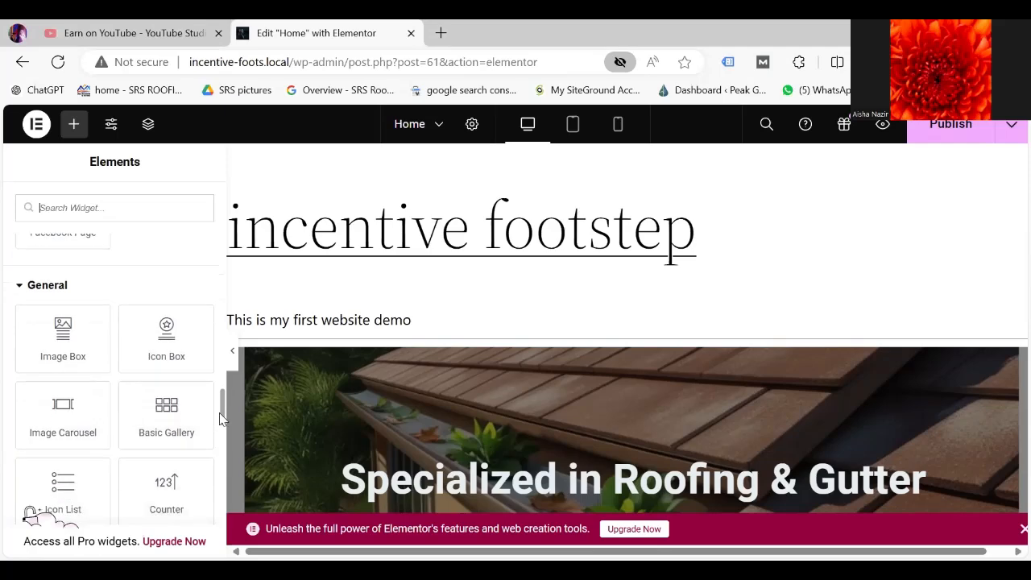
{"action": "scroll", "coordinate": [223, 417], "scroll_direction": "down", "scroll_amount": 4}
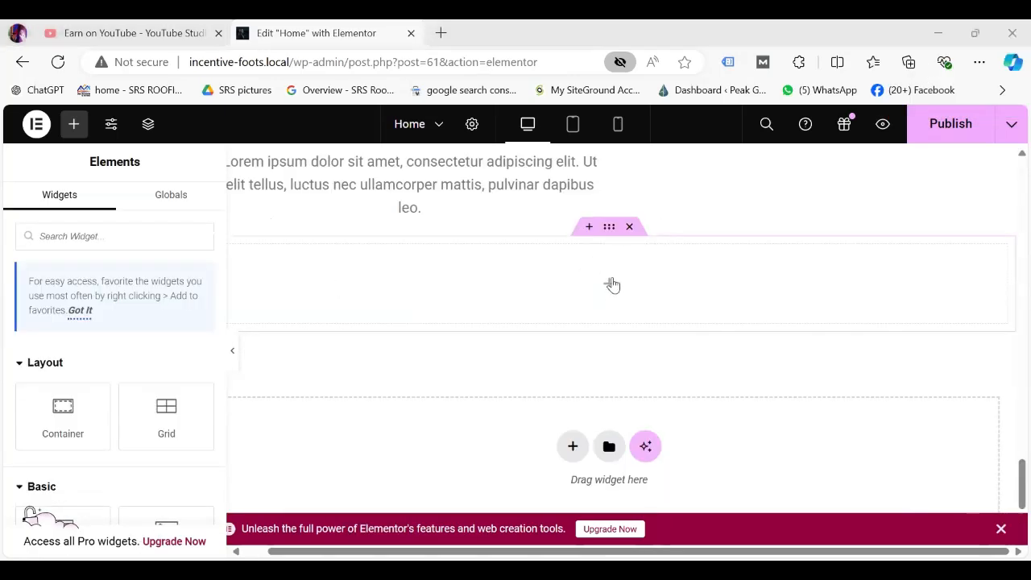
Add a Flexbox container with a two-column structure below the lorem ipsum text block.
{"action": "left_click", "coordinate": [588, 227]}
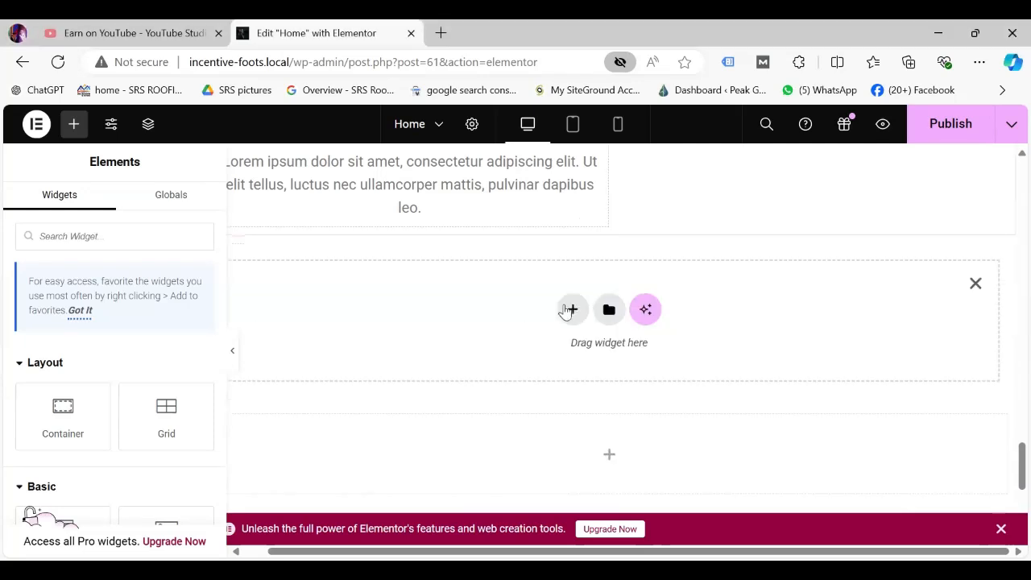
{"action": "left_click", "coordinate": [573, 311]}
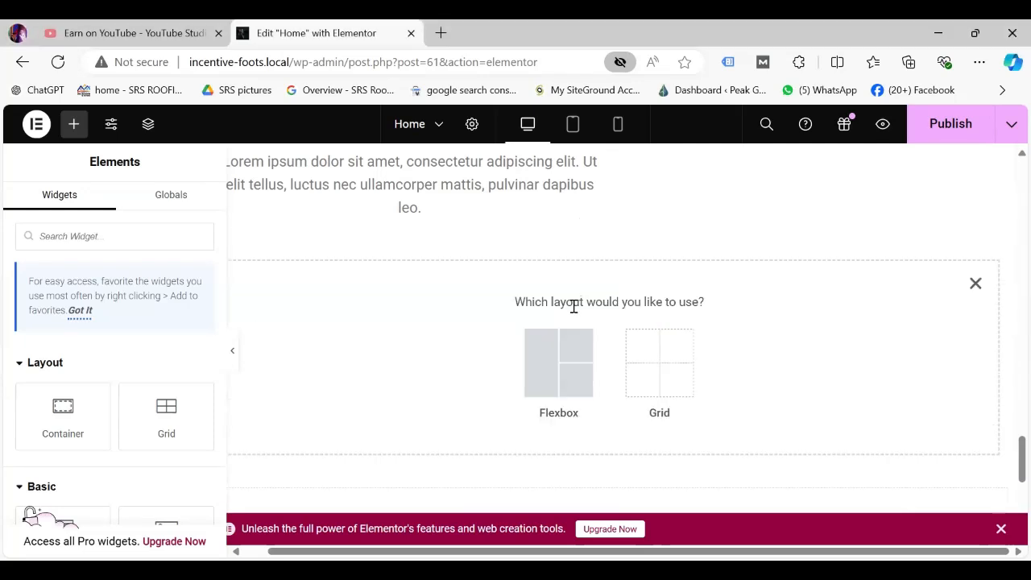
{"action": "left_click", "coordinate": [573, 354]}
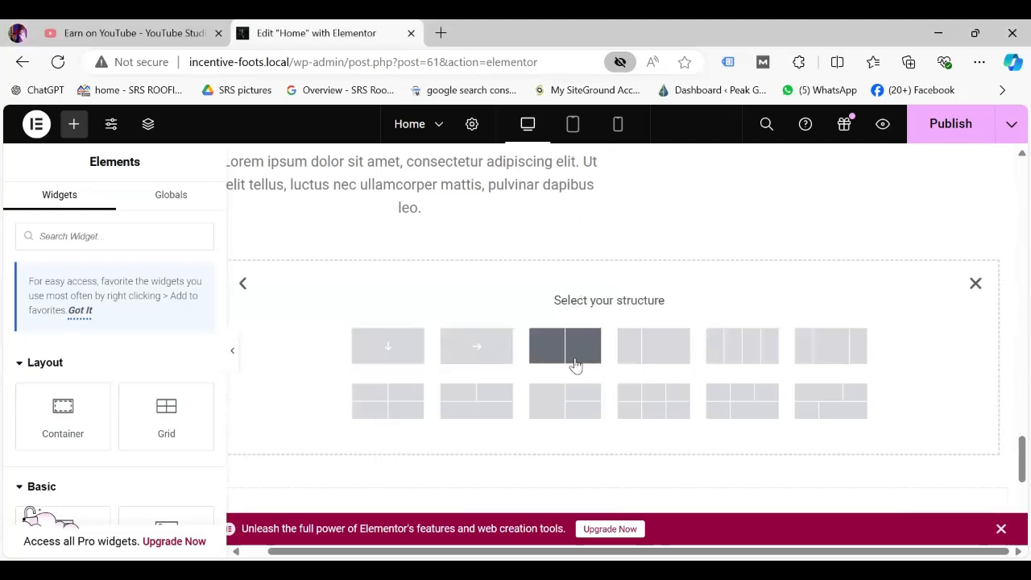
{"action": "left_click", "coordinate": [576, 365]}
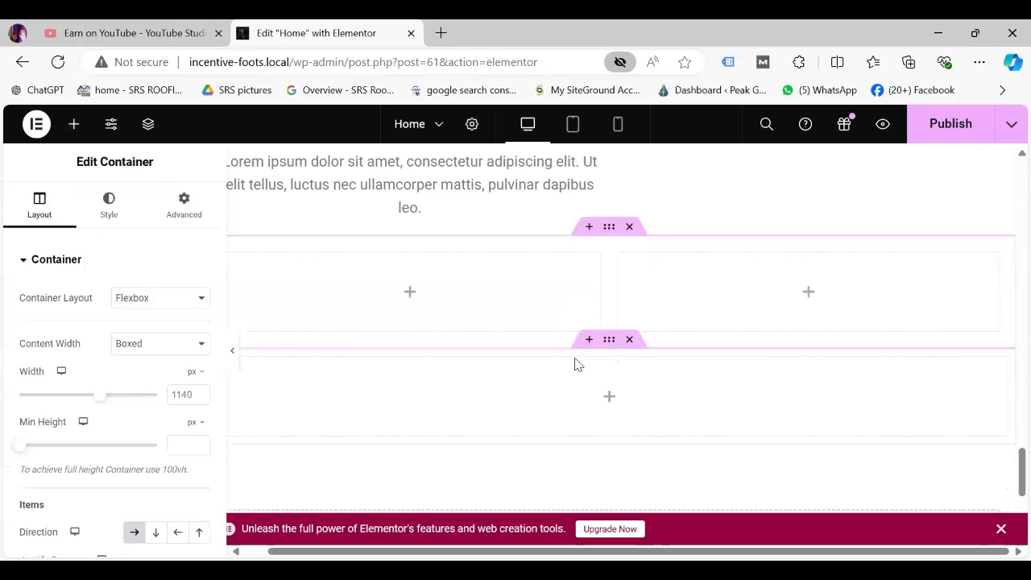
Drop an Image Box into the left column and give it the woman portrait from the Media Library.
{"action": "left_click", "coordinate": [74, 125]}
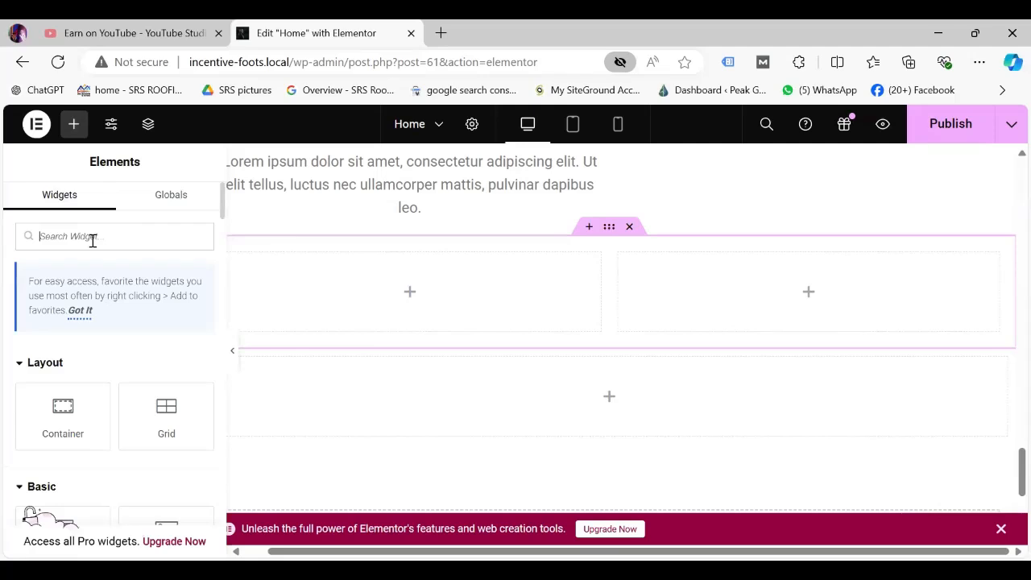
{"action": "type", "text": "image"}
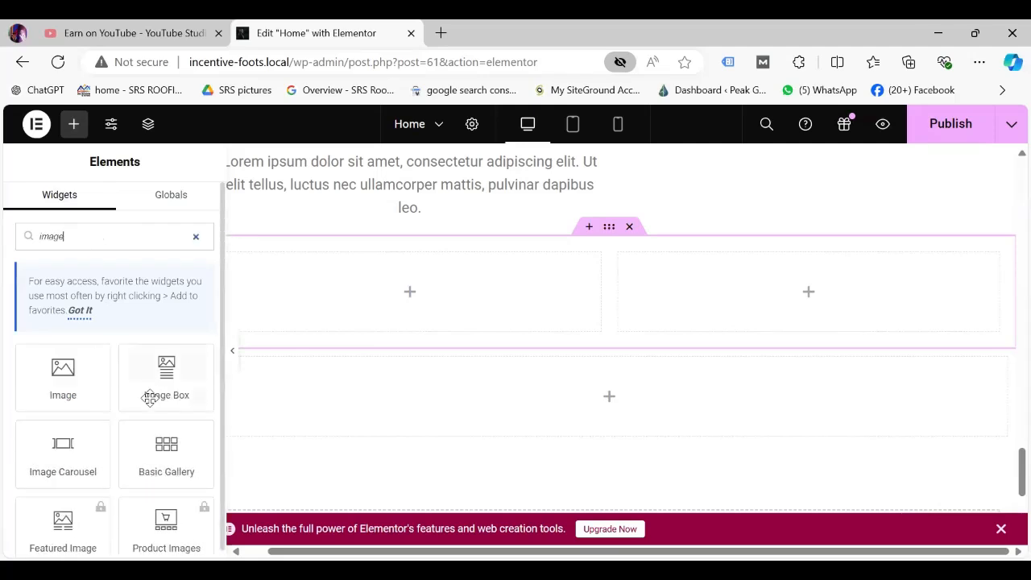
{"action": "left_click_drag", "start_coordinate": [149, 400], "coordinate": [417, 302]}
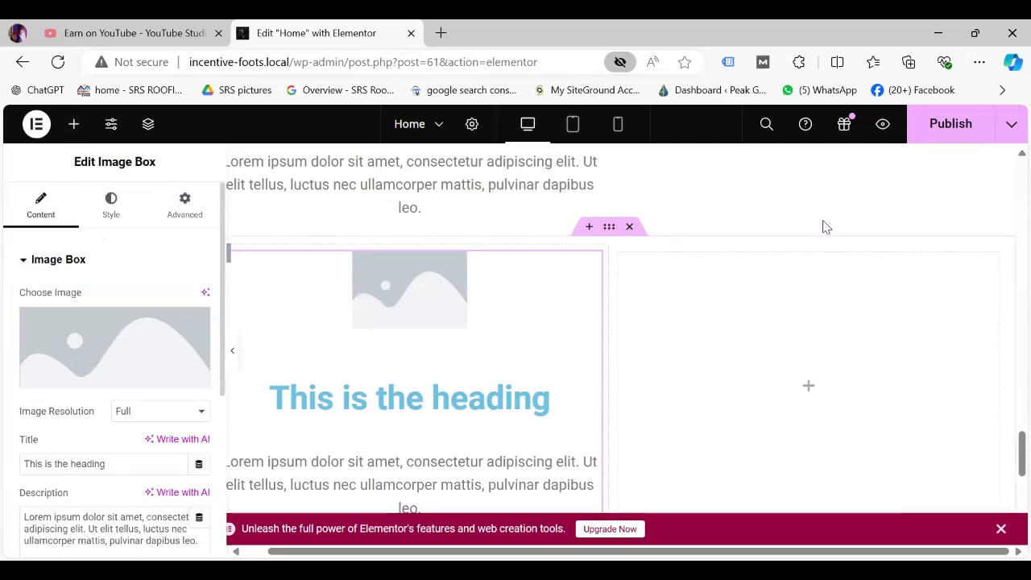
{"action": "left_click_drag", "start_coordinate": [1008, 446], "coordinate": [893, 428]}
{"action": "left_click", "coordinate": [157, 333]}
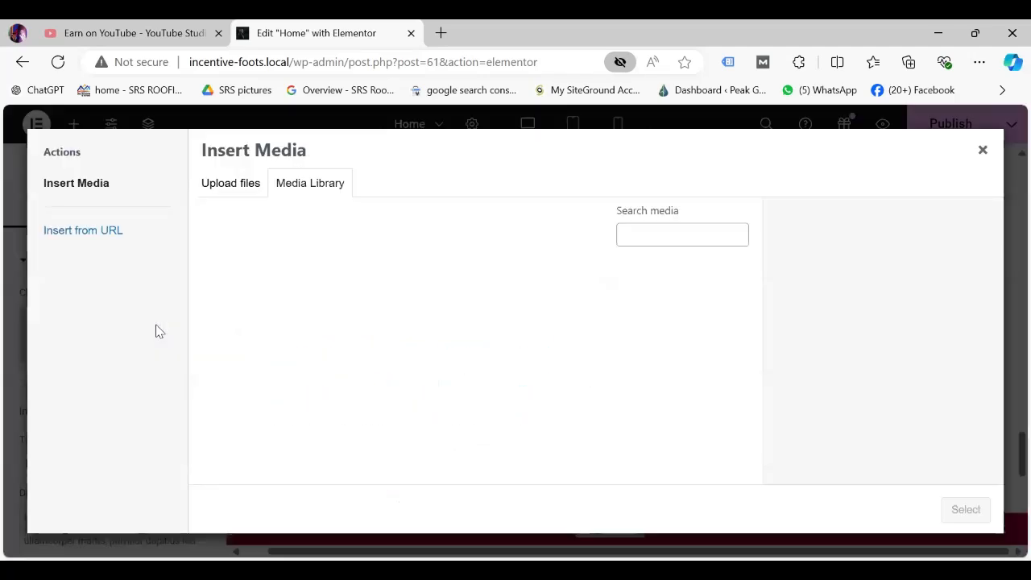
{"action": "left_click", "coordinate": [360, 431]}
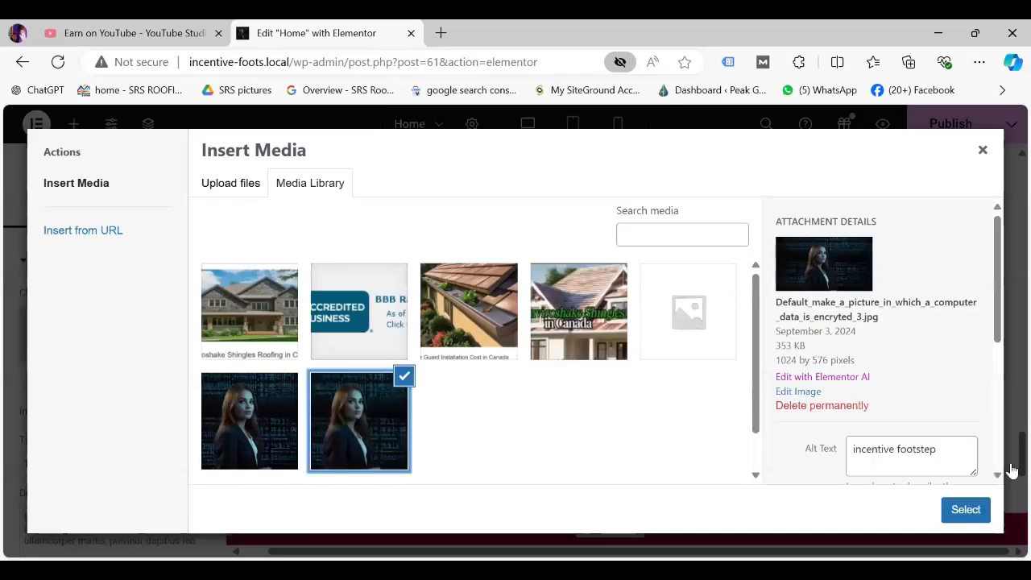
{"action": "left_click", "coordinate": [966, 511]}
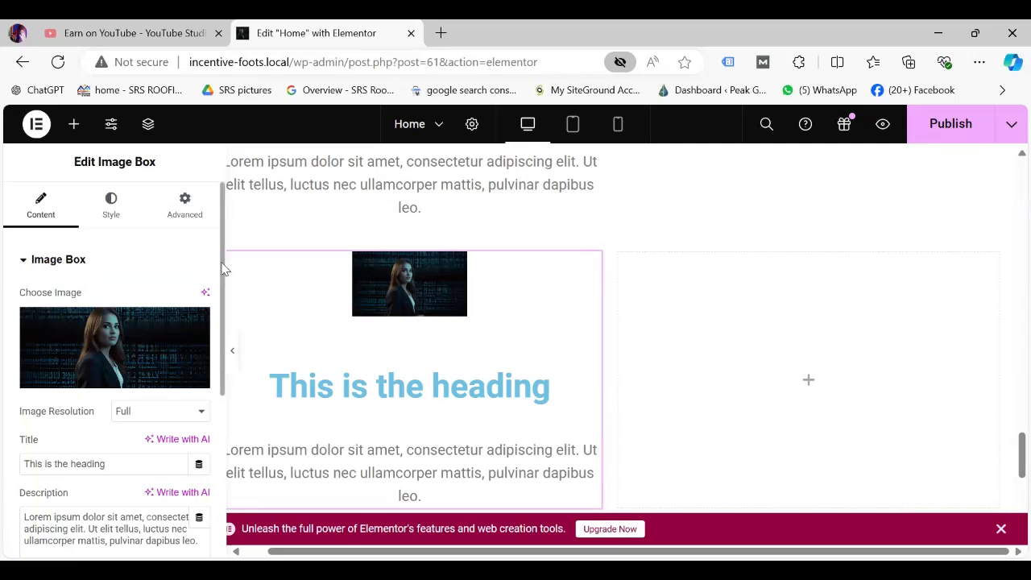
Set the Image Box title to a person's name and the description to 'I love the clothes they provided.'.
{"action": "scroll", "coordinate": [224, 295], "scroll_direction": "down", "scroll_amount": 2}
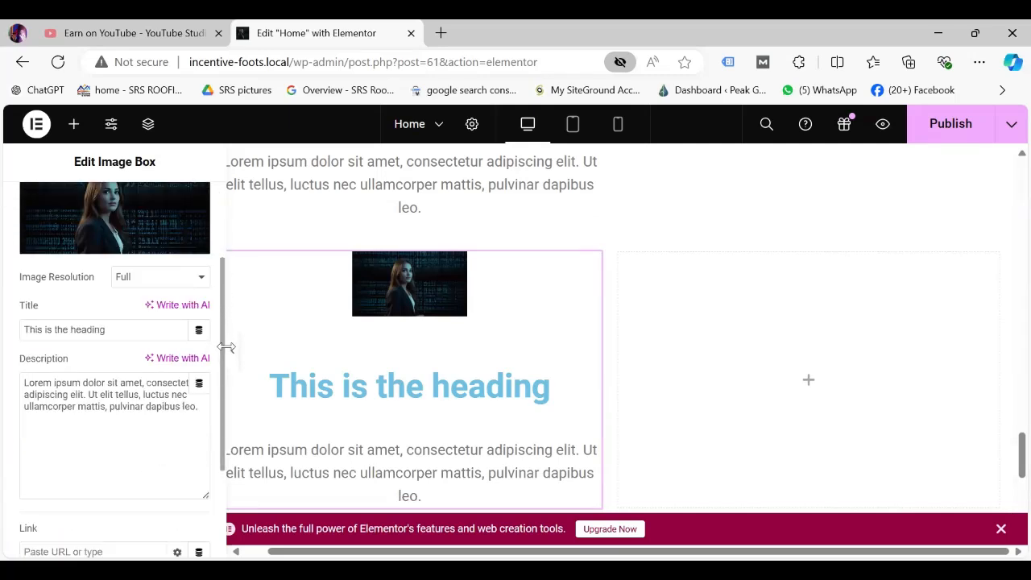
{"action": "left_click", "coordinate": [121, 317]}
{"action": "key", "text": "BackSpace"}
{"action": "key", "text": "BackSpace"}
{"action": "key", "text": "BackSpace"}
{"action": "key", "text": "BackSpace"}
{"action": "key", "text": "BackSpace"}
{"action": "key", "text": "BackSpace"}
{"action": "key", "text": "BackSpace"}
{"action": "key", "text": "BackSpace"}
{"action": "key", "text": "BackSpace"}
{"action": "key", "text": "BackSpace"}
{"action": "key", "text": "BackSpace"}
{"action": "key", "text": "BackSpace"}
{"action": "key", "text": "BackSpace"}
{"action": "key", "text": "BackSpace"}
{"action": "key", "text": "BackSpace"}
{"action": "key", "text": "BackSpace"}
{"action": "key", "text": "BackSpace"}
{"action": "key", "text": "BackSpace"}
{"action": "key", "text": "BackSpace"}
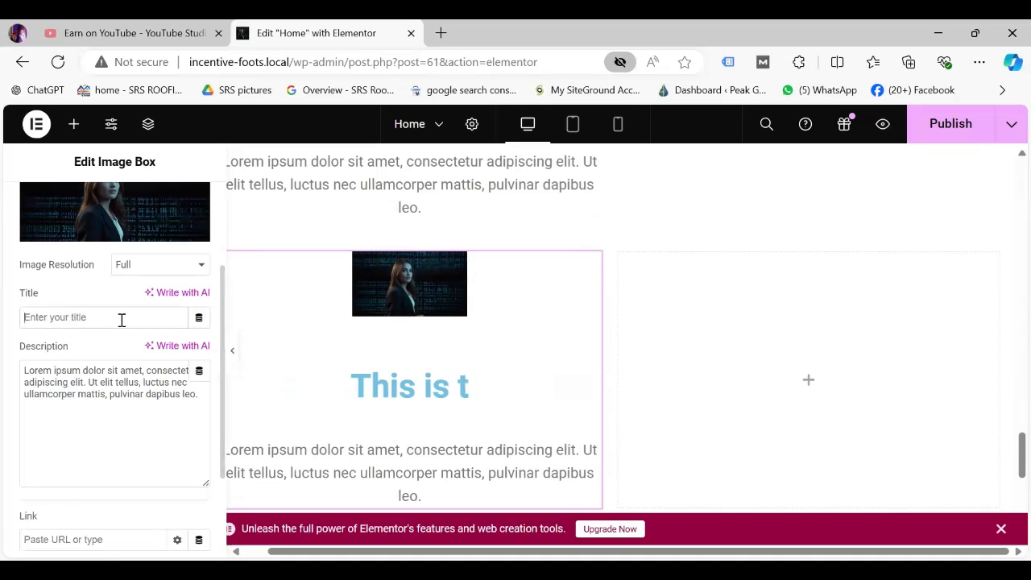
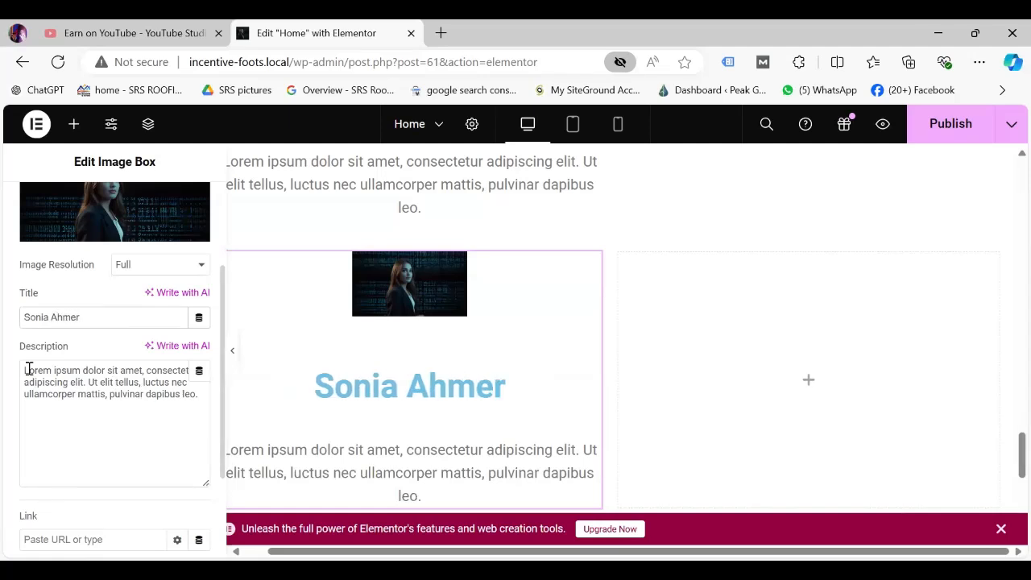
{"action": "left_click_drag", "start_coordinate": [23, 369], "coordinate": [232, 424]}
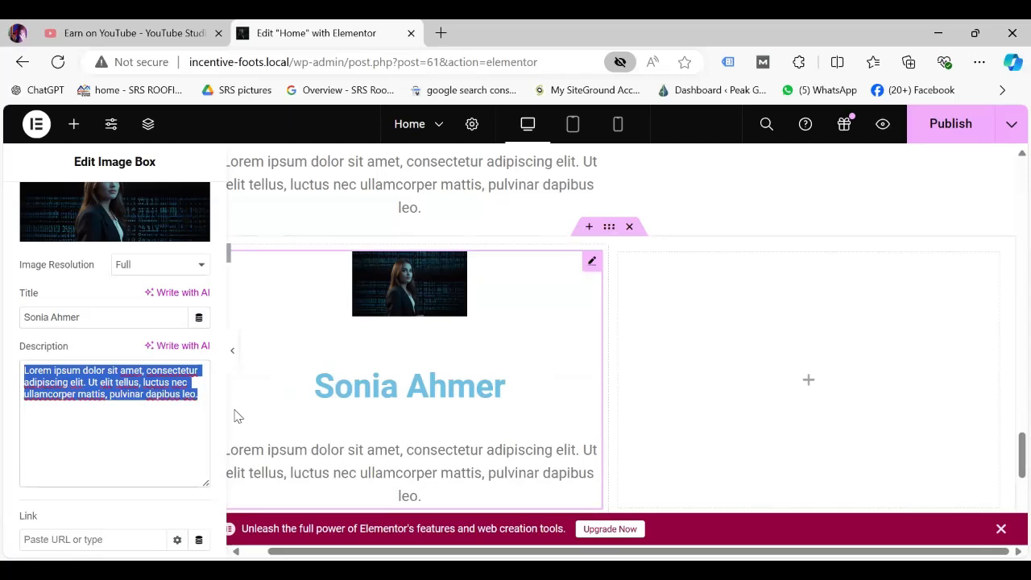
{"action": "key", "text": "BackSpace"}
{"action": "type", "text": "I"}
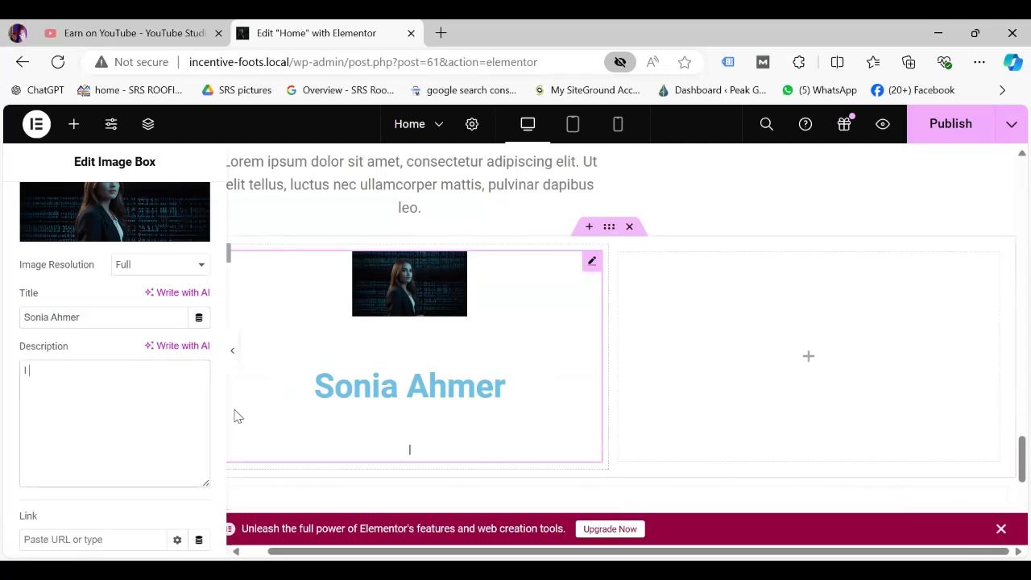
{"action": "type", "text": " love the clo"}
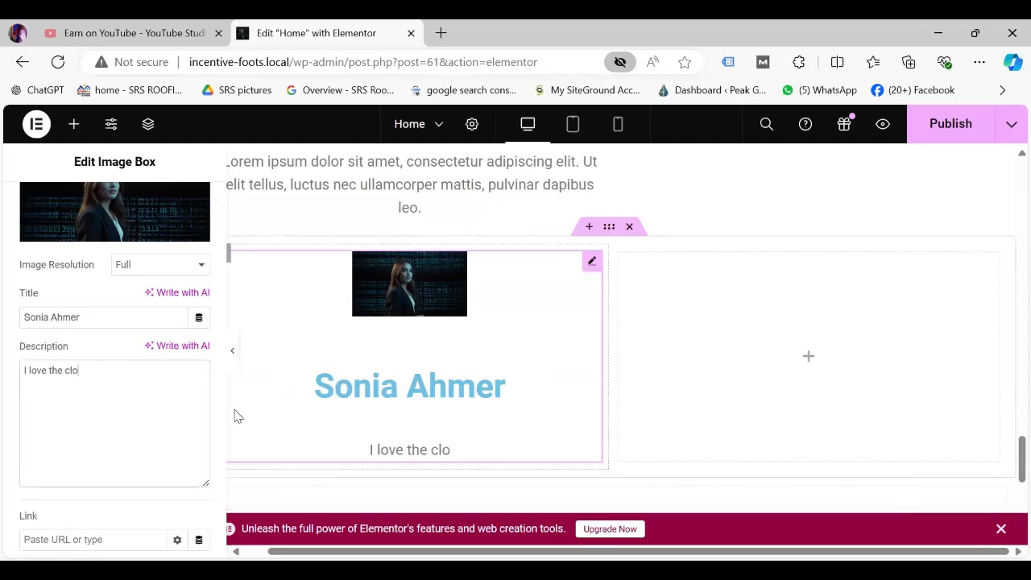
{"action": "type", "text": "thes they"}
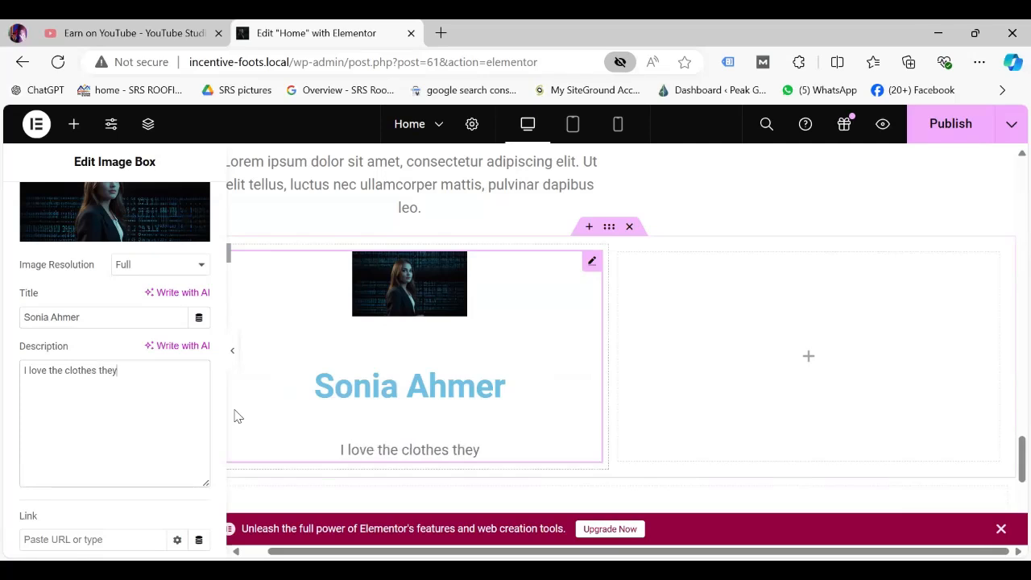
{"action": "type", "text": " provided"}
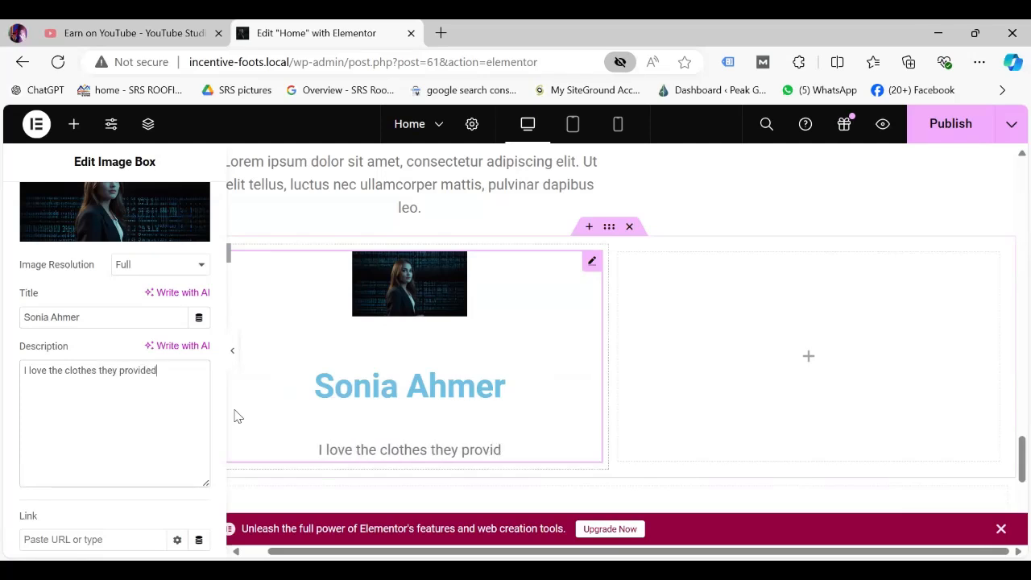
{"action": "type", "text": "."}
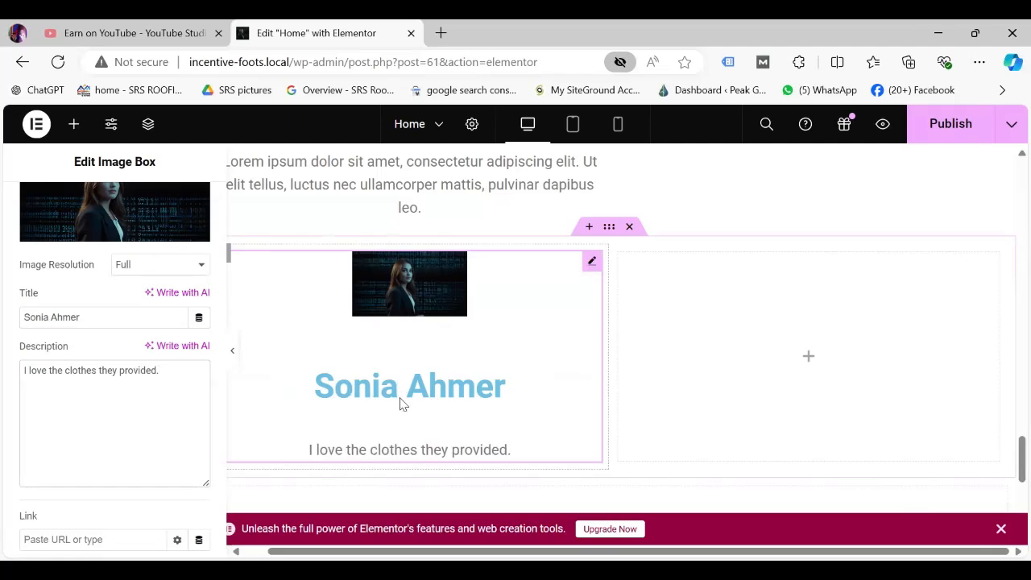
{"action": "left_click", "coordinate": [409, 459]}
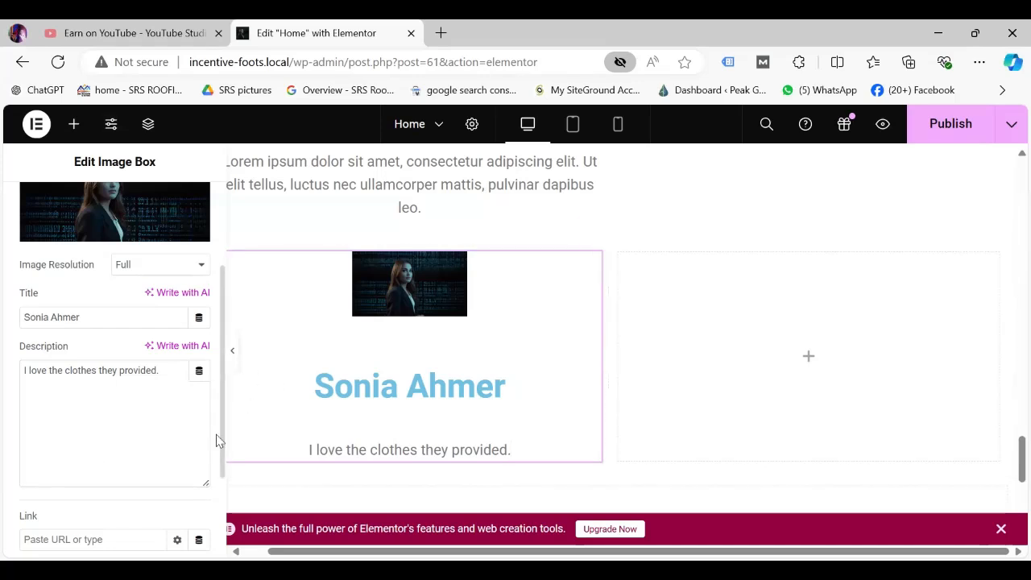
Enter the google.com web address as the Image Box link.
{"action": "scroll", "coordinate": [229, 476], "scroll_direction": "down", "scroll_amount": 2}
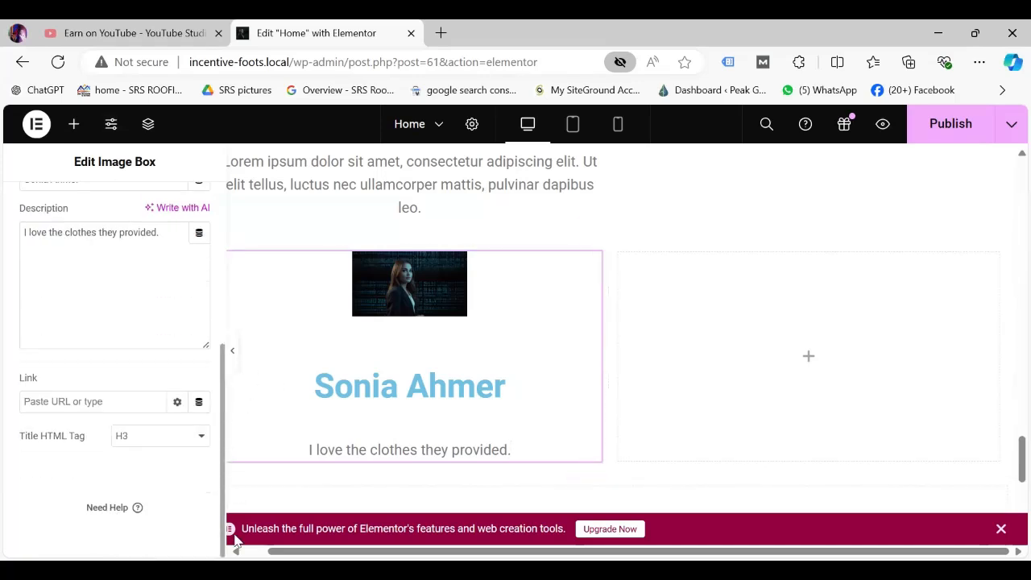
{"action": "left_click", "coordinate": [52, 401]}
{"action": "type", "text": "ww.google.com"}
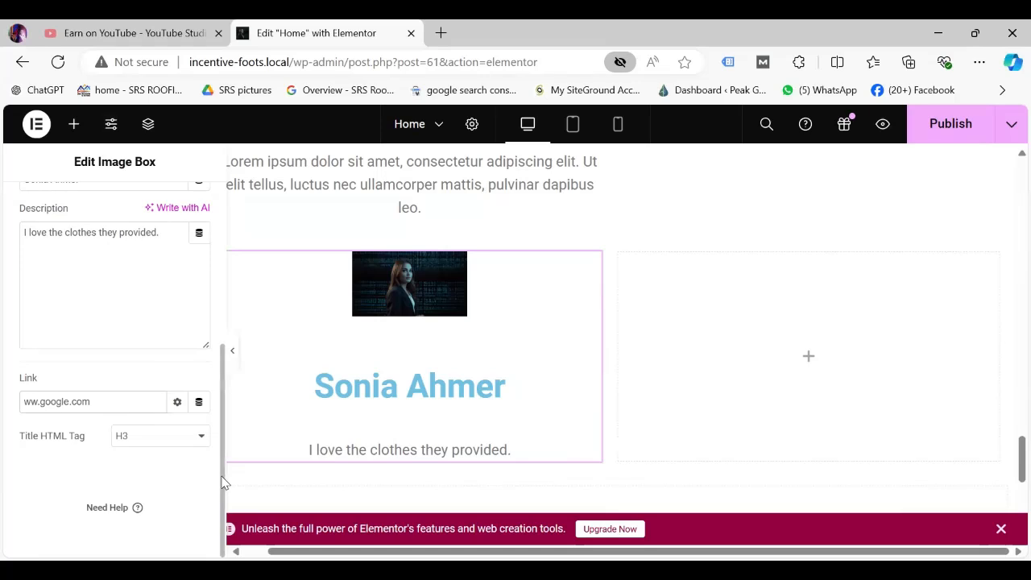
{"action": "scroll", "coordinate": [223, 315], "scroll_direction": "up", "scroll_amount": 3}
{"action": "scroll", "coordinate": [156, 234], "scroll_direction": "up", "scroll_amount": 2}
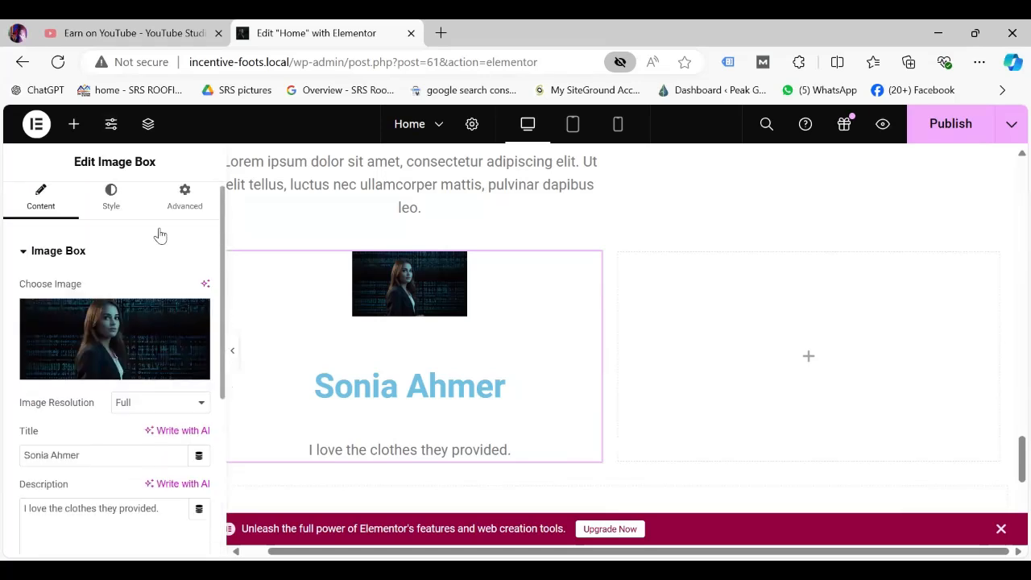
In Style > Box, keep the image on top and set Image Spacing and Content Spacing to 0.
{"action": "left_click", "coordinate": [111, 204]}
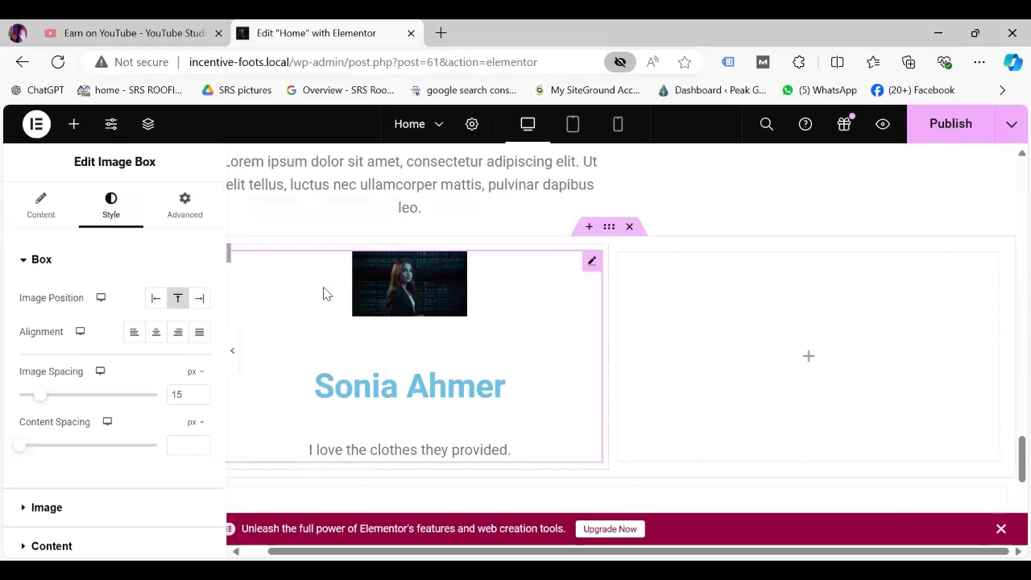
{"action": "left_click", "coordinate": [153, 300]}
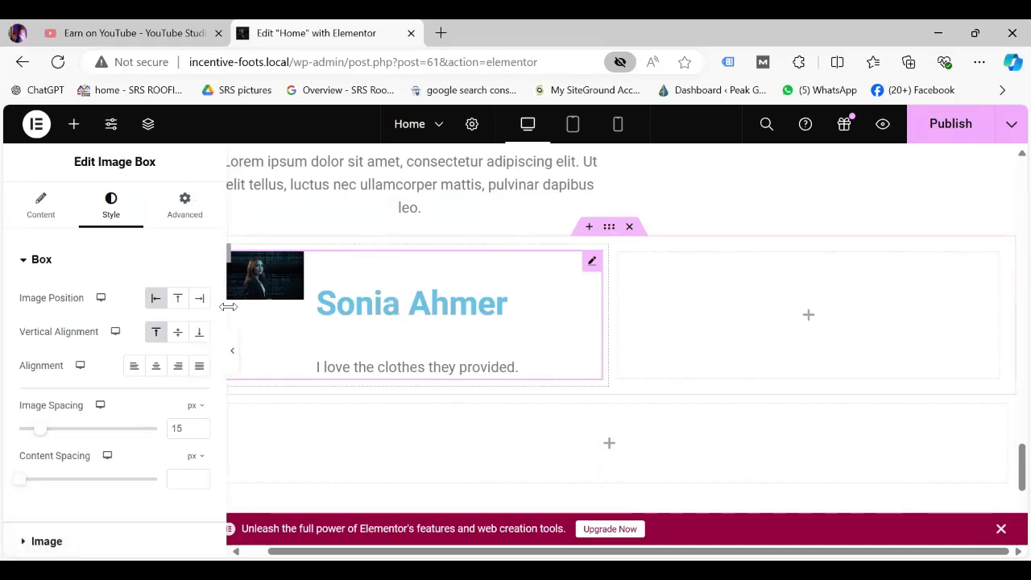
{"action": "left_click", "coordinate": [178, 299]}
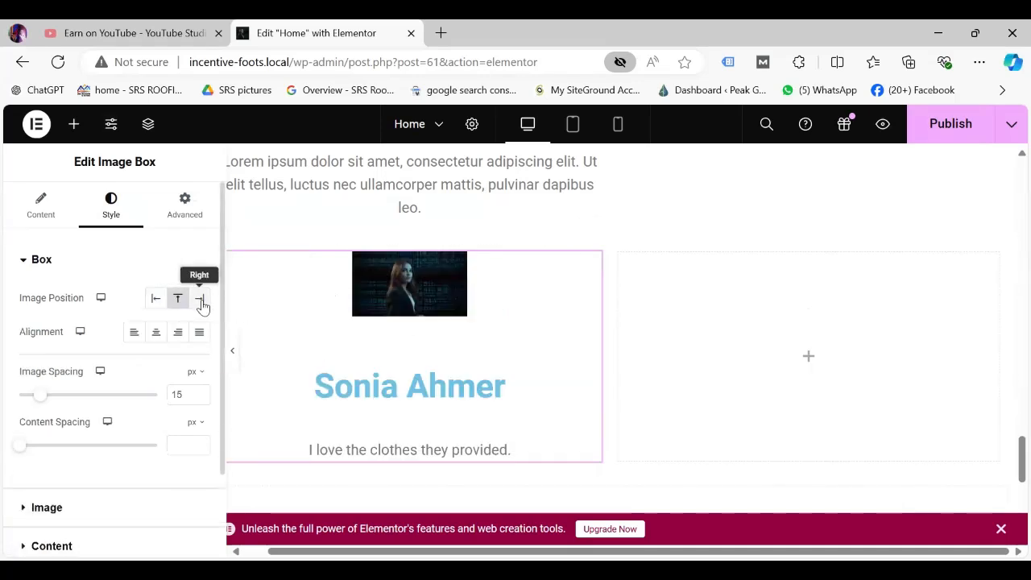
{"action": "left_click", "coordinate": [201, 299]}
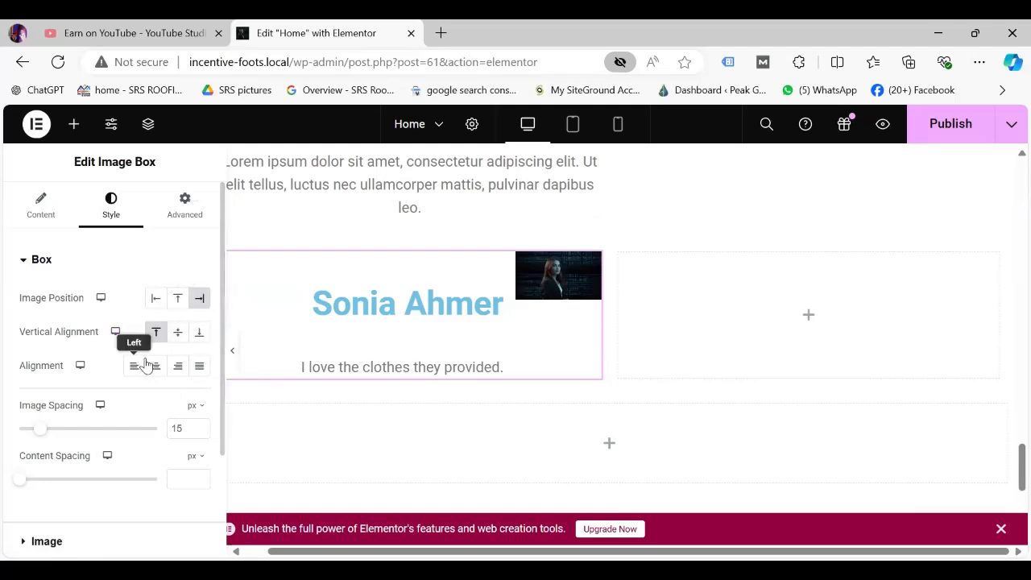
{"action": "left_click", "coordinate": [178, 303]}
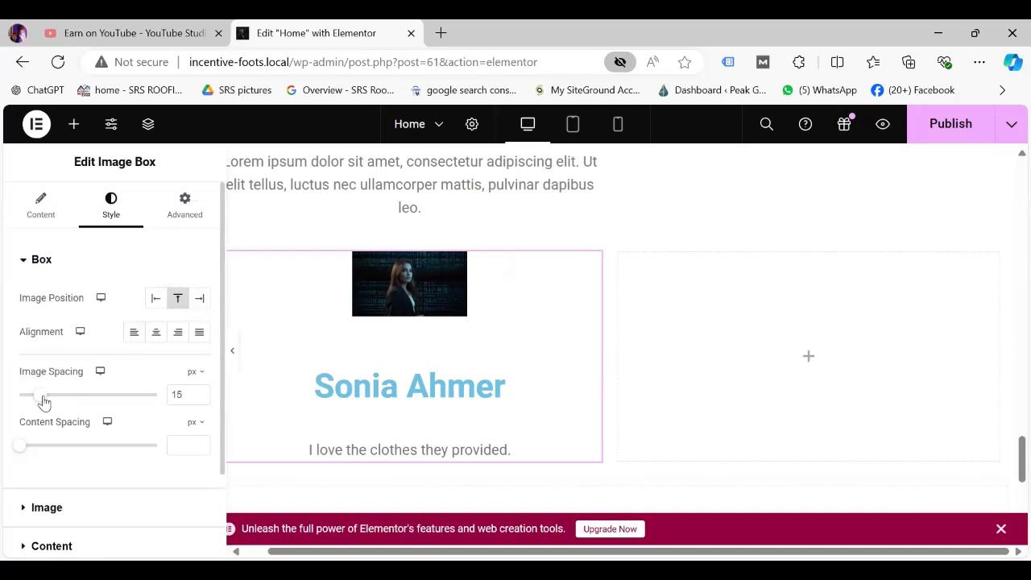
{"action": "left_click_drag", "start_coordinate": [44, 403], "coordinate": [12, 403]}
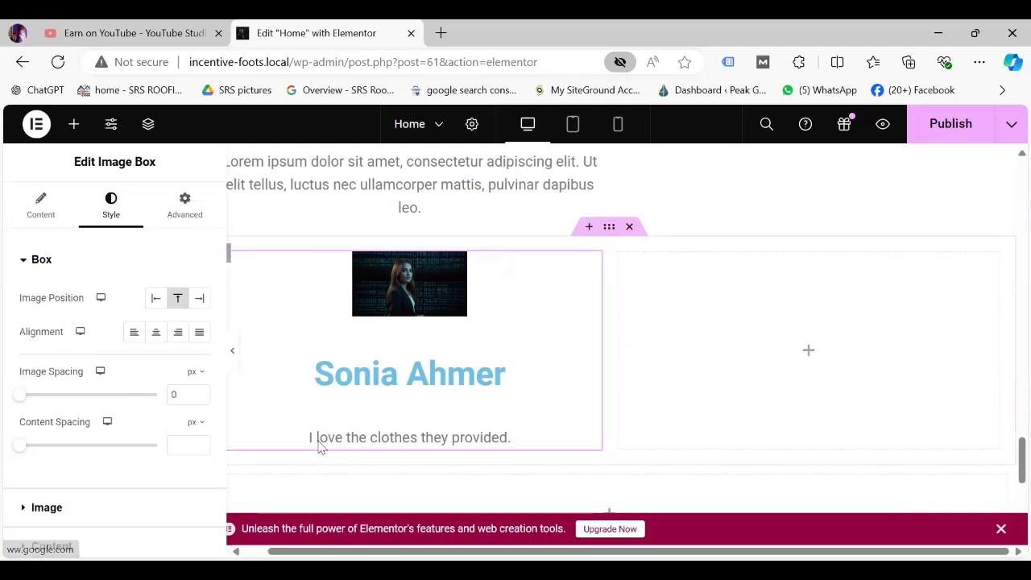
{"action": "mouse_move", "coordinate": [23, 455]}
{"action": "left_mouse_down"}
{"action": "mouse_move", "coordinate": [138, 462]}
{"action": "mouse_move", "coordinate": [9, 451]}
{"action": "left_mouse_up"}
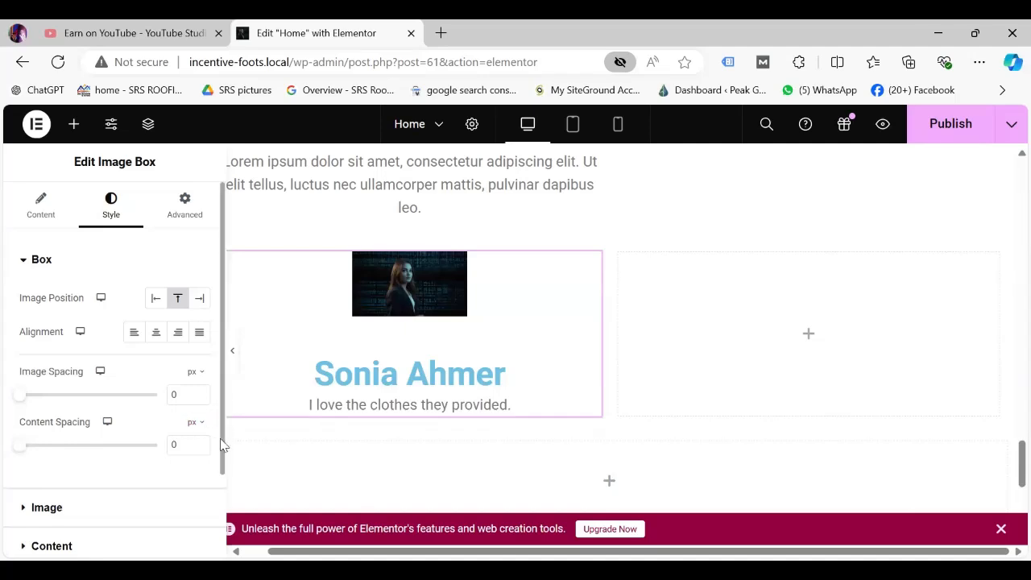
Set the Image Box picture width to 98%.
{"action": "scroll", "coordinate": [222, 446], "scroll_direction": "down", "scroll_amount": 2}
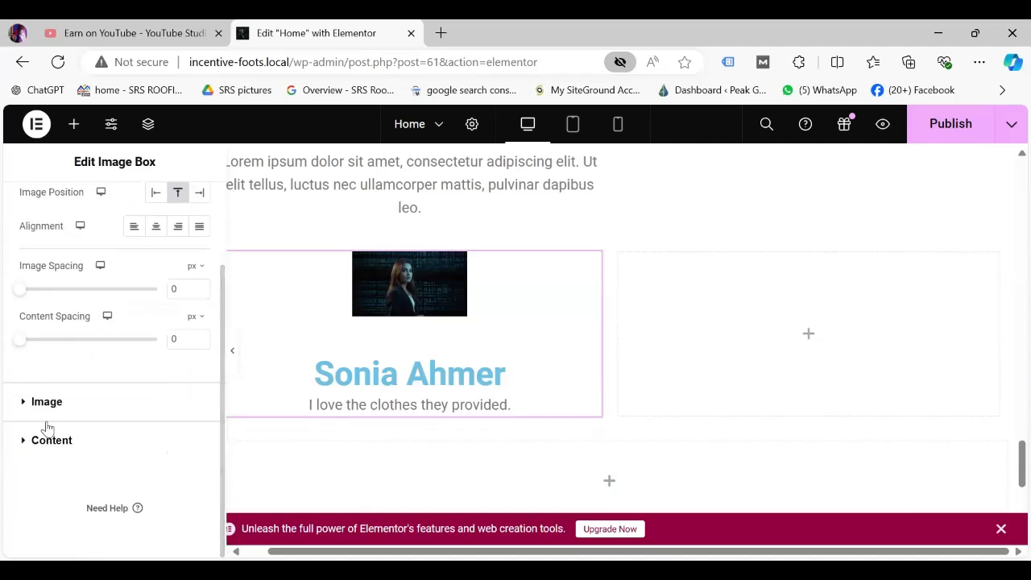
{"action": "left_click", "coordinate": [46, 401]}
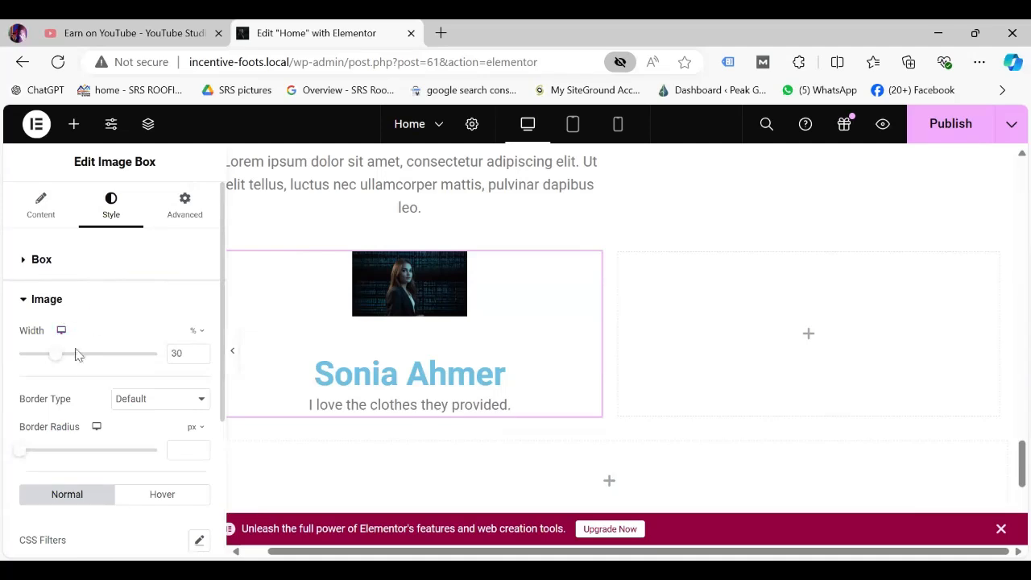
{"action": "left_click_drag", "start_coordinate": [58, 362], "coordinate": [156, 376]}
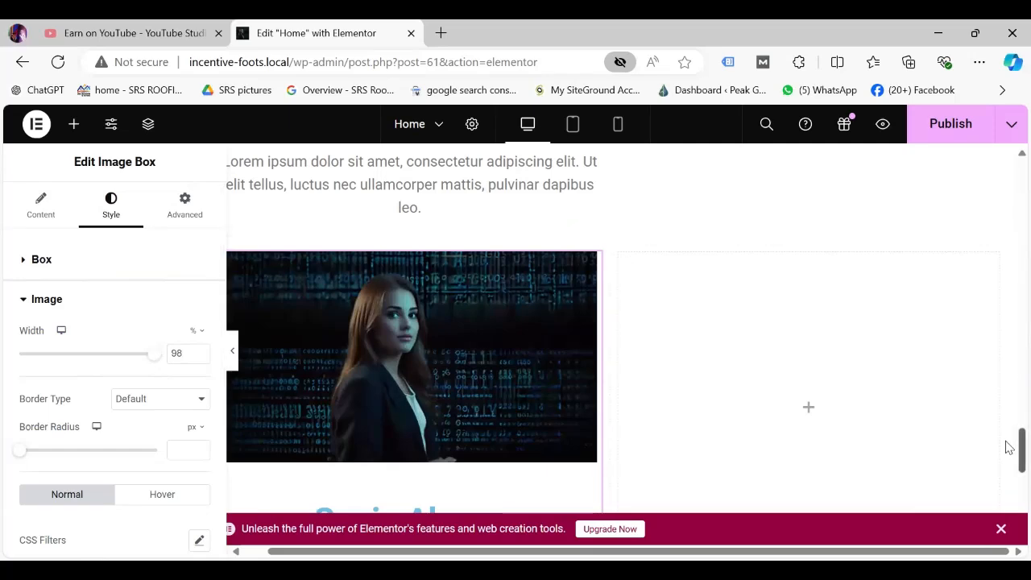
Give the picture a Double border, 39 px wide on all sides.
{"action": "scroll", "coordinate": [1008, 451], "scroll_direction": "down", "scroll_amount": 3}
{"action": "scroll", "coordinate": [1008, 463], "scroll_direction": "up", "scroll_amount": 2}
{"action": "scroll", "coordinate": [1008, 455], "scroll_direction": "down", "scroll_amount": 1}
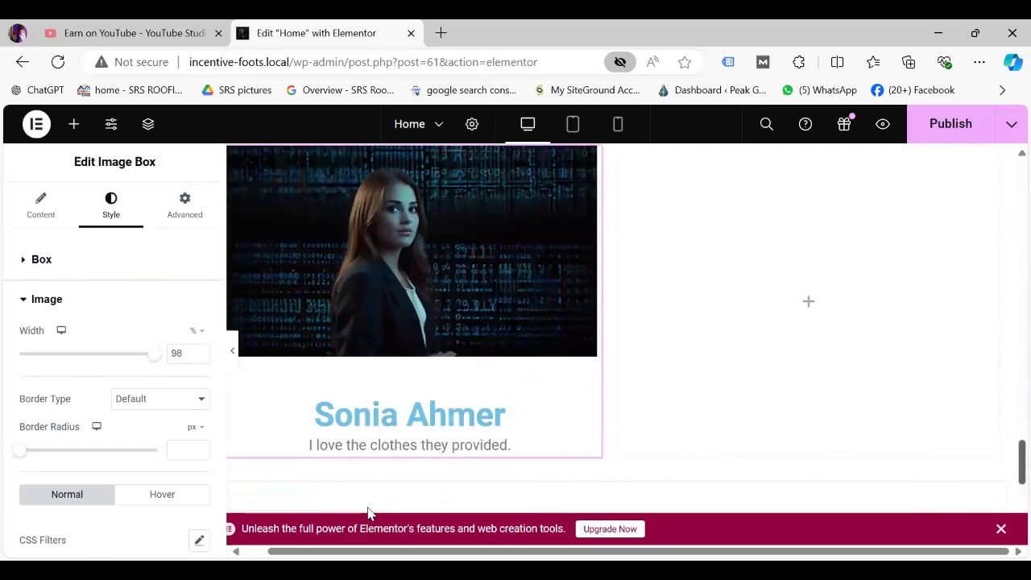
{"action": "left_click", "coordinate": [200, 402]}
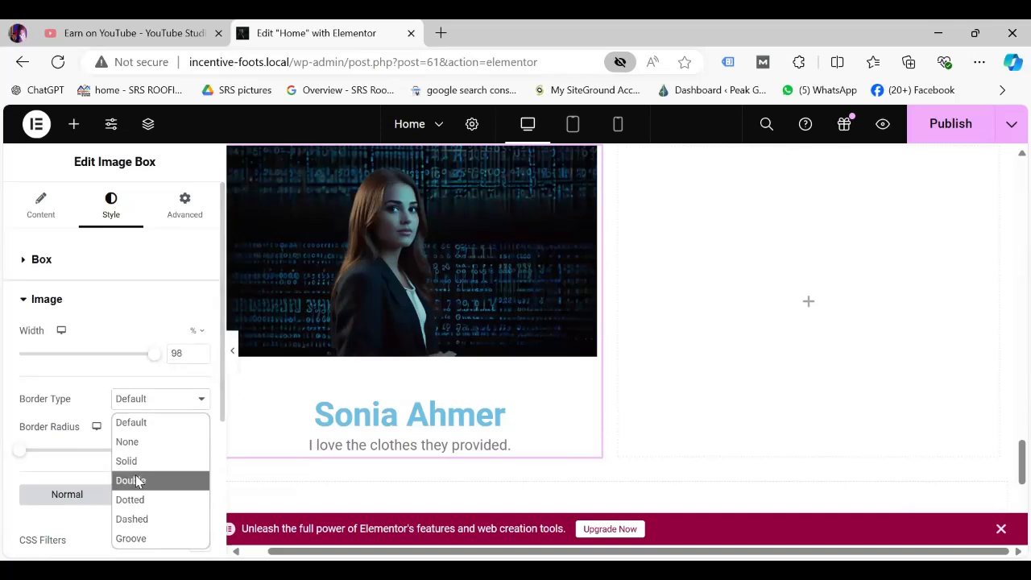
{"action": "left_click", "coordinate": [137, 481]}
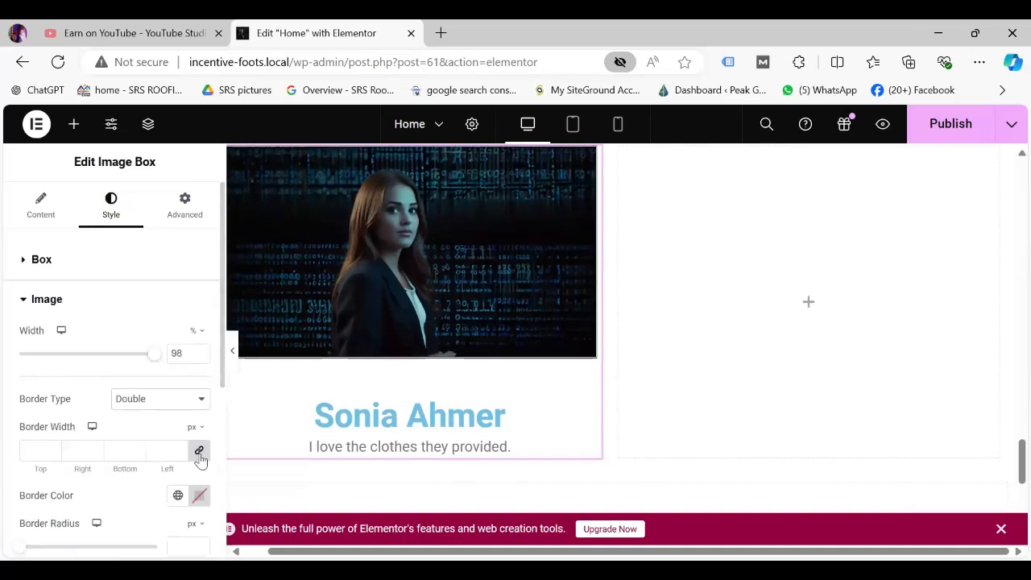
{"action": "left_click_drag", "start_coordinate": [178, 449], "coordinate": [179, 452]}
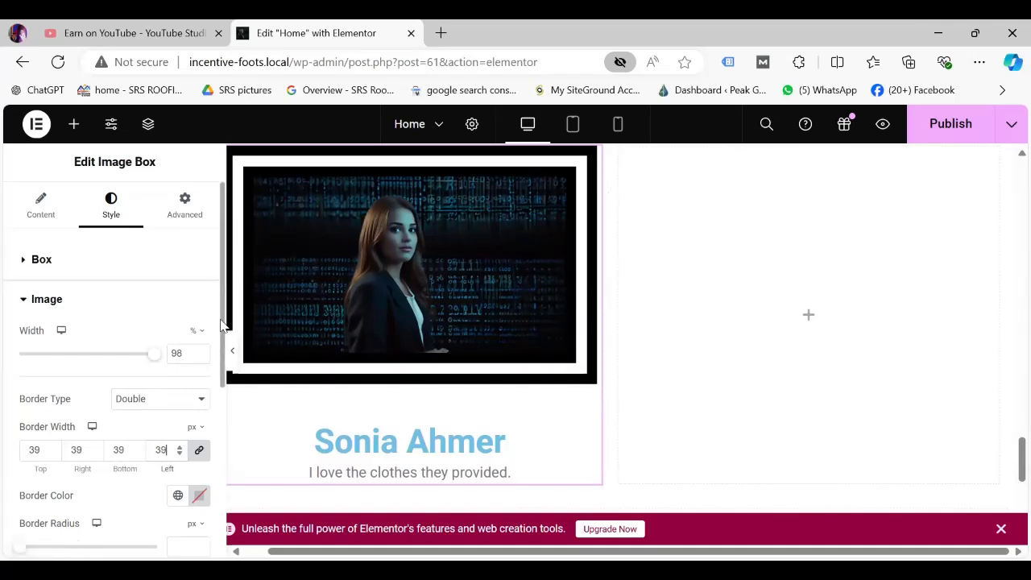
Set the picture's border radius to 0.
{"action": "scroll", "coordinate": [219, 363], "scroll_direction": "down", "scroll_amount": 2}
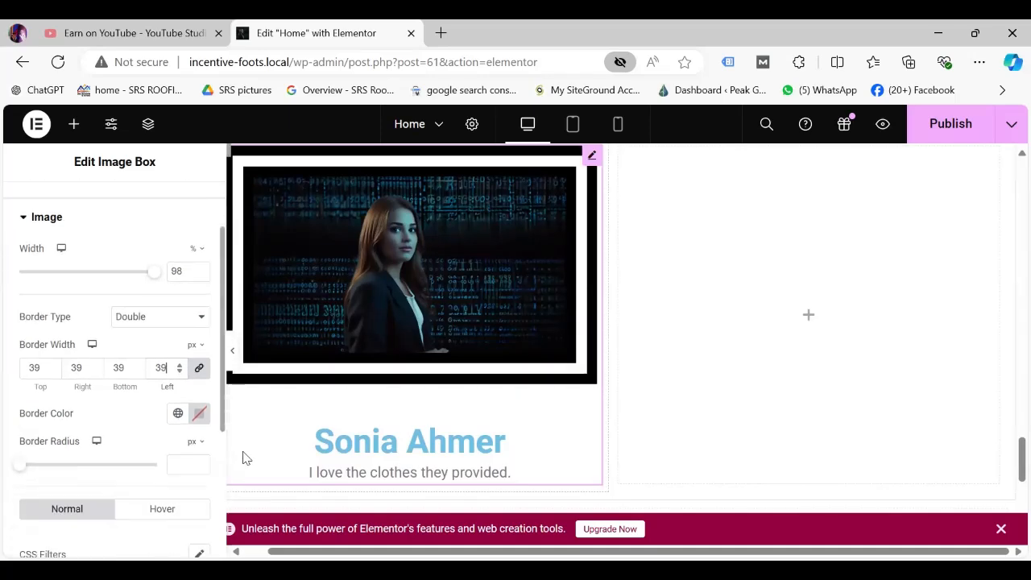
{"action": "scroll", "coordinate": [153, 452], "scroll_direction": "down", "scroll_amount": 3}
{"action": "scroll", "coordinate": [138, 416], "scroll_direction": "up", "scroll_amount": 2}
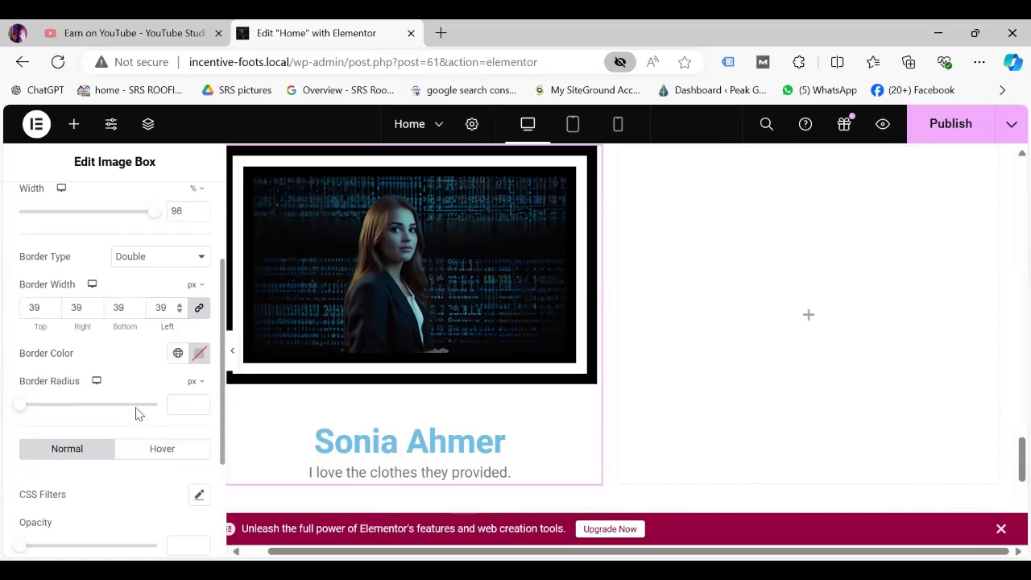
{"action": "scroll", "coordinate": [145, 407], "scroll_direction": "down", "scroll_amount": 1}
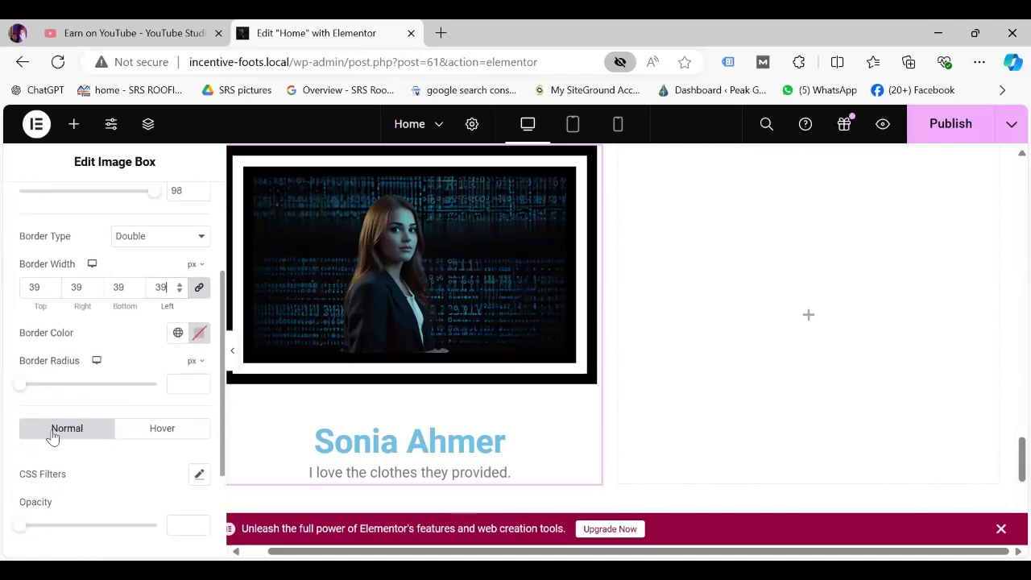
{"action": "scroll", "coordinate": [52, 435], "scroll_direction": "up", "scroll_amount": 1}
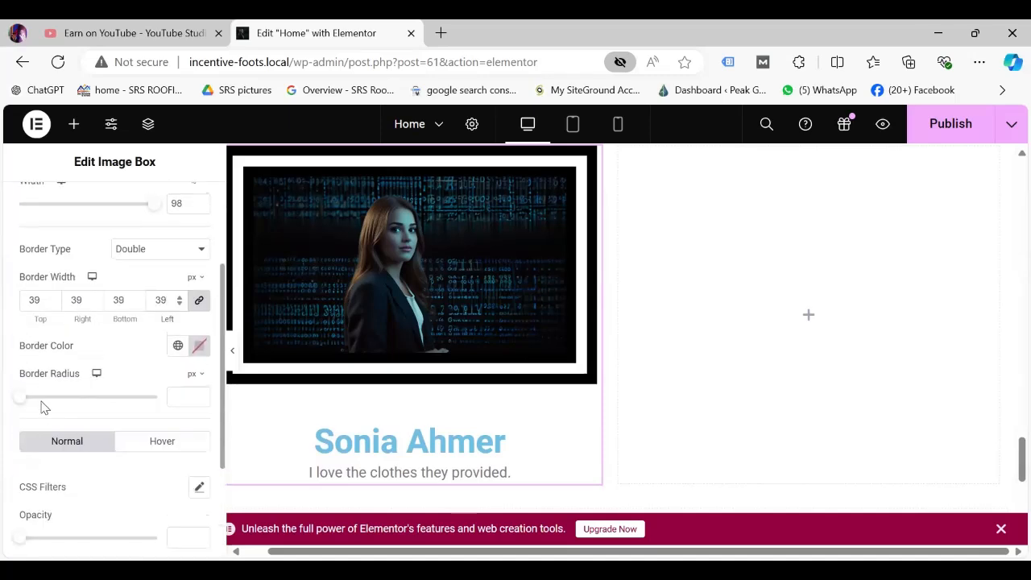
{"action": "scroll", "coordinate": [44, 408], "scroll_direction": "up", "scroll_amount": 2}
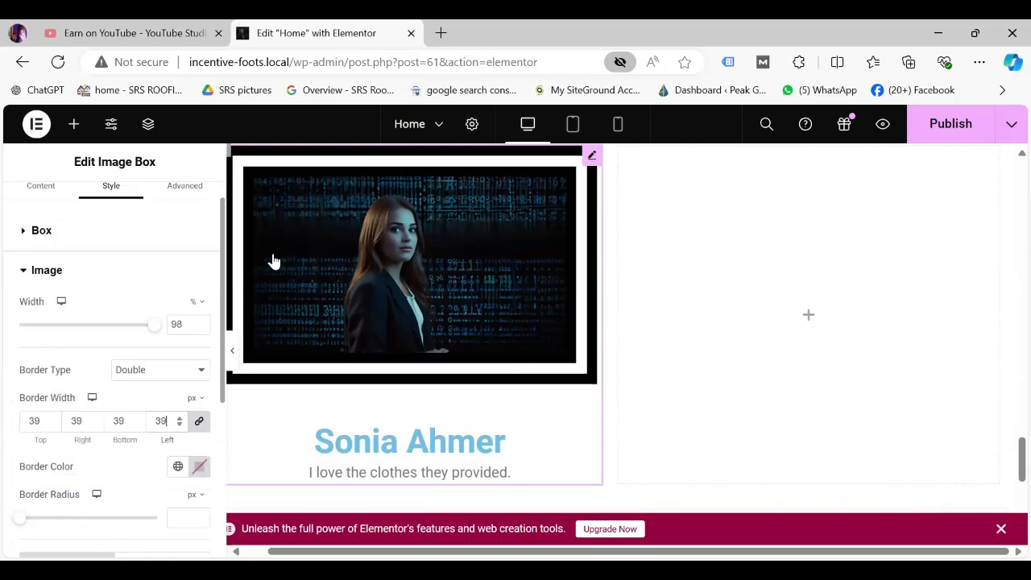
{"action": "scroll", "coordinate": [18, 340], "scroll_direction": "down", "scroll_amount": 4}
{"action": "left_click_drag", "start_coordinate": [22, 333], "coordinate": [1, 332]}
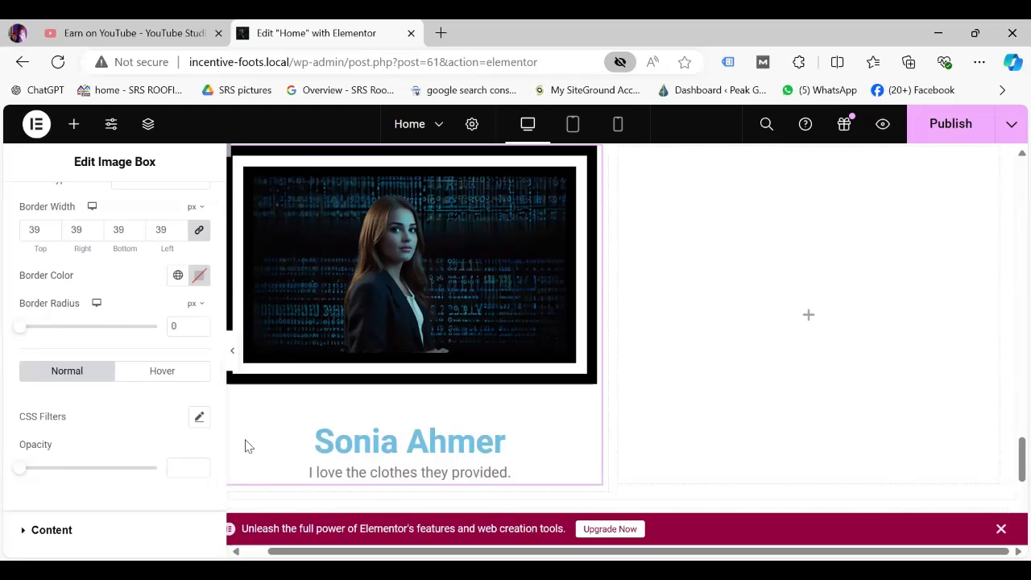
Set the Image Box Title Color to near-black #141516 in Style > Content.
{"action": "left_click", "coordinate": [51, 530]}
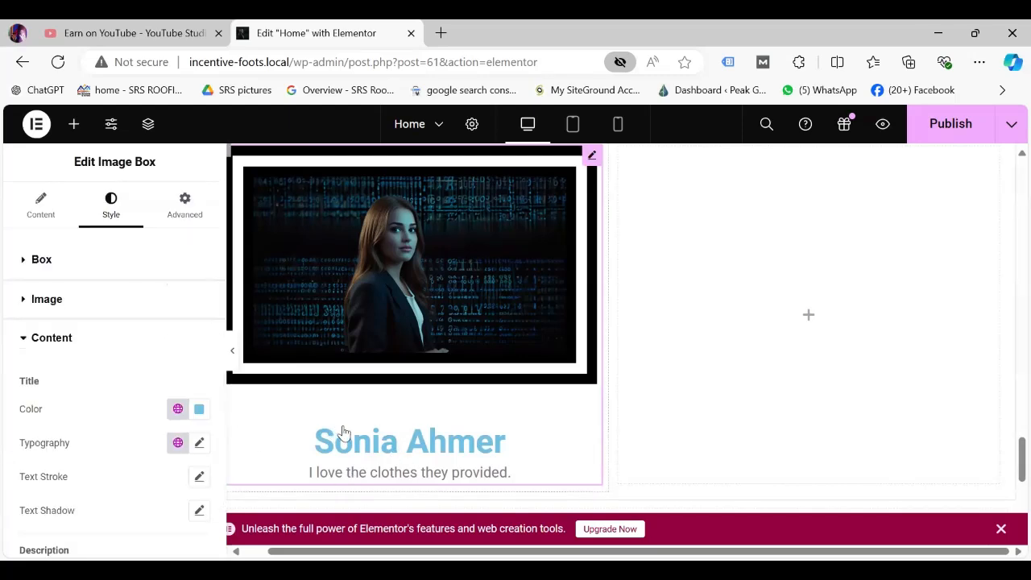
{"action": "left_click", "coordinate": [198, 411]}
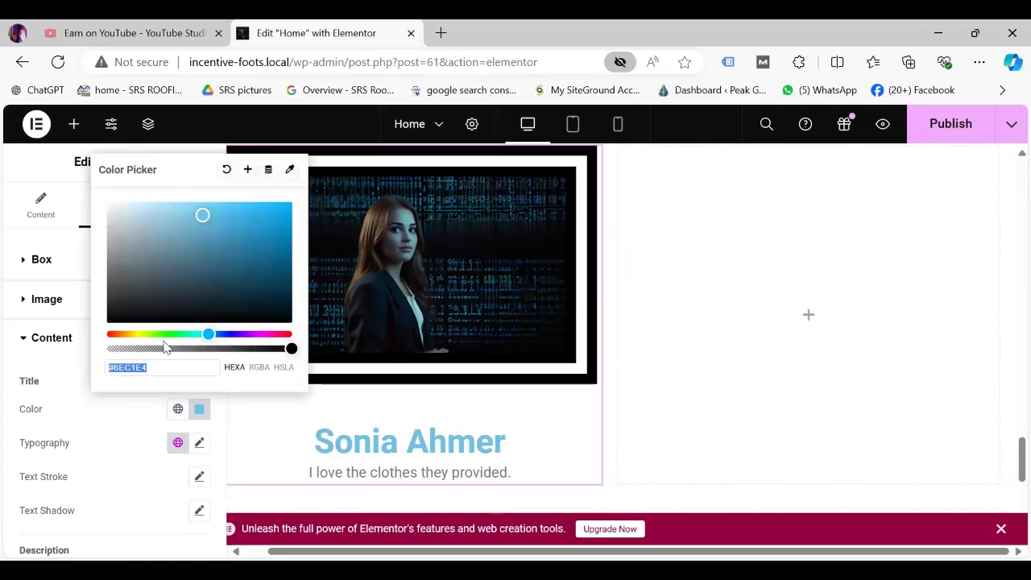
{"action": "left_click", "coordinate": [121, 313]}
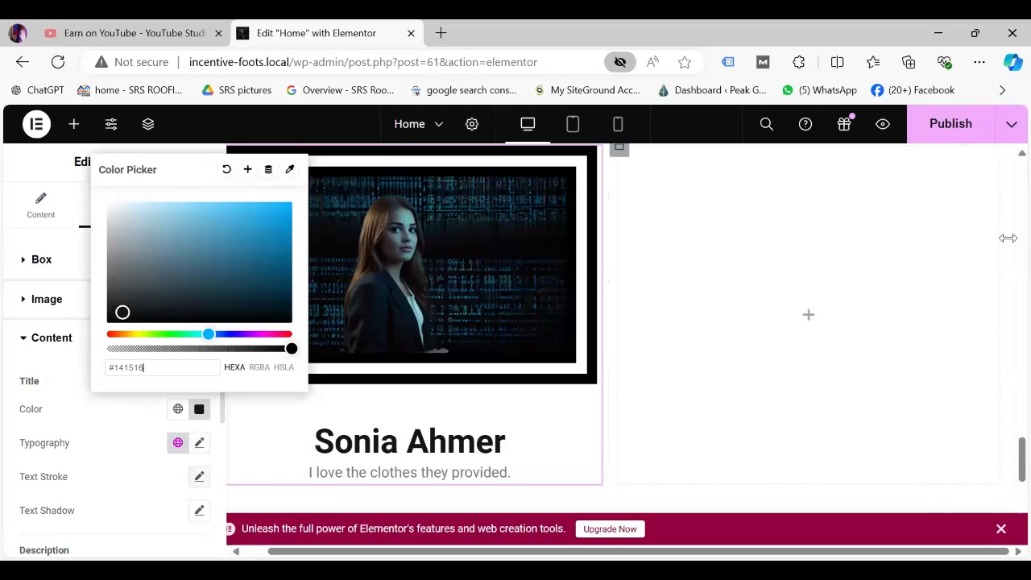
{"action": "left_click", "coordinate": [1007, 454]}
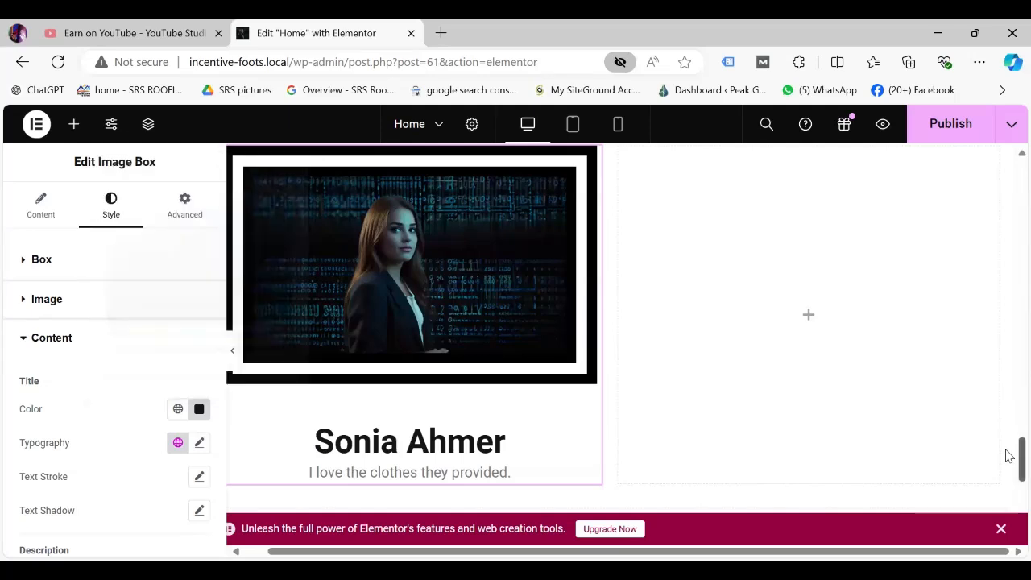
{"action": "scroll", "coordinate": [811, 490], "scroll_direction": "down", "scroll_amount": 1}
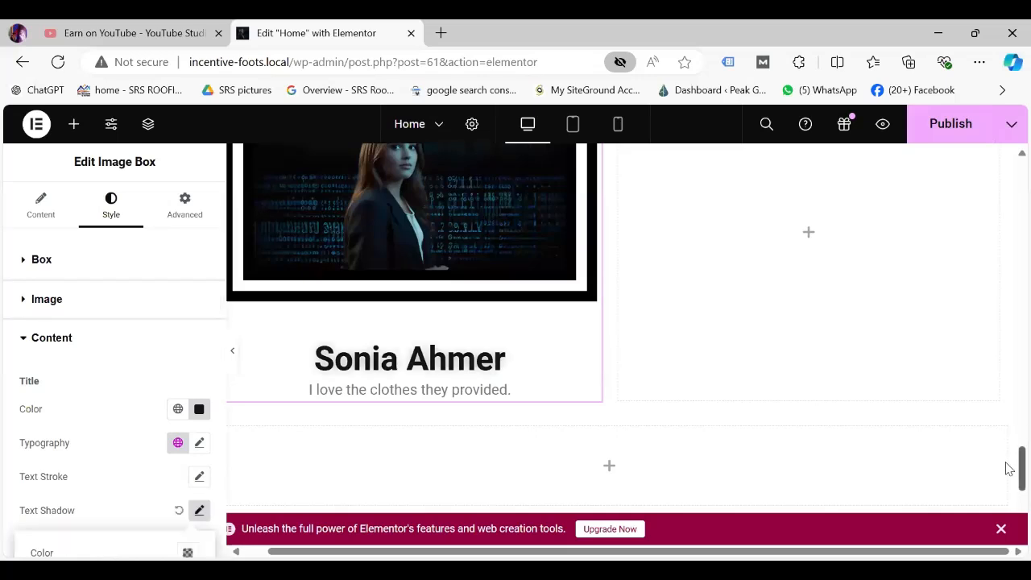
{"action": "left_click_drag", "start_coordinate": [1018, 464], "coordinate": [1019, 436]}
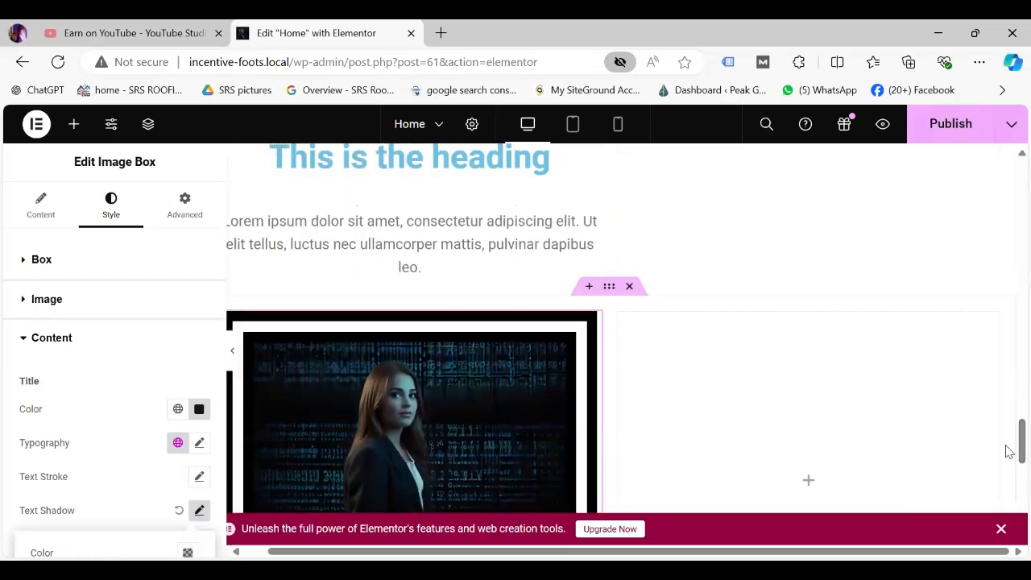
Give the title a text shadow with blur 10, horizontal -26 and vertical -27.
{"action": "scroll", "coordinate": [1008, 479], "scroll_direction": "down", "scroll_amount": 3}
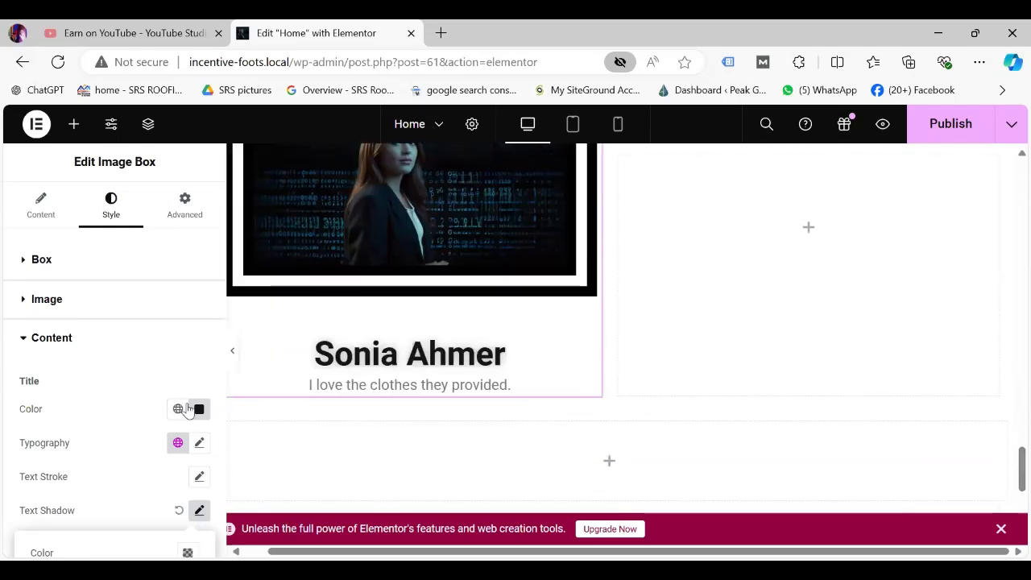
{"action": "scroll", "coordinate": [216, 483], "scroll_direction": "down", "scroll_amount": 3}
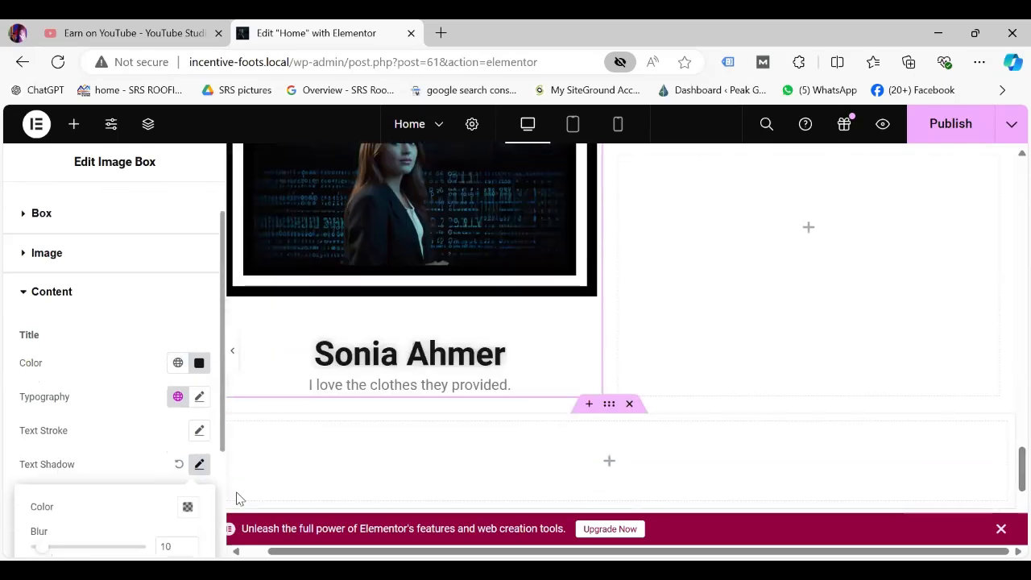
{"action": "scroll", "coordinate": [215, 534], "scroll_direction": "down", "scroll_amount": 2}
{"action": "left_click", "coordinate": [211, 539]}
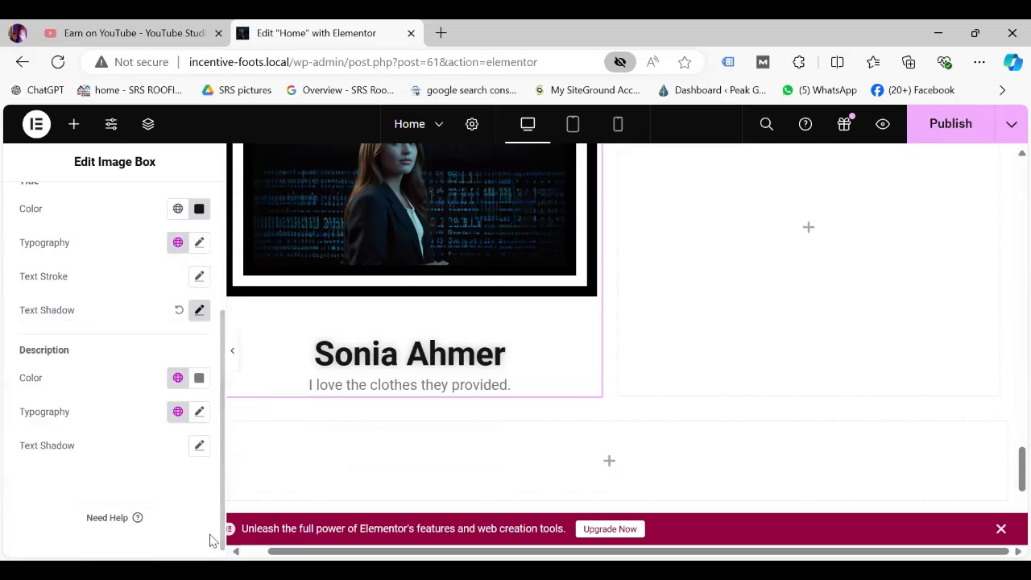
{"action": "left_click", "coordinate": [199, 312]}
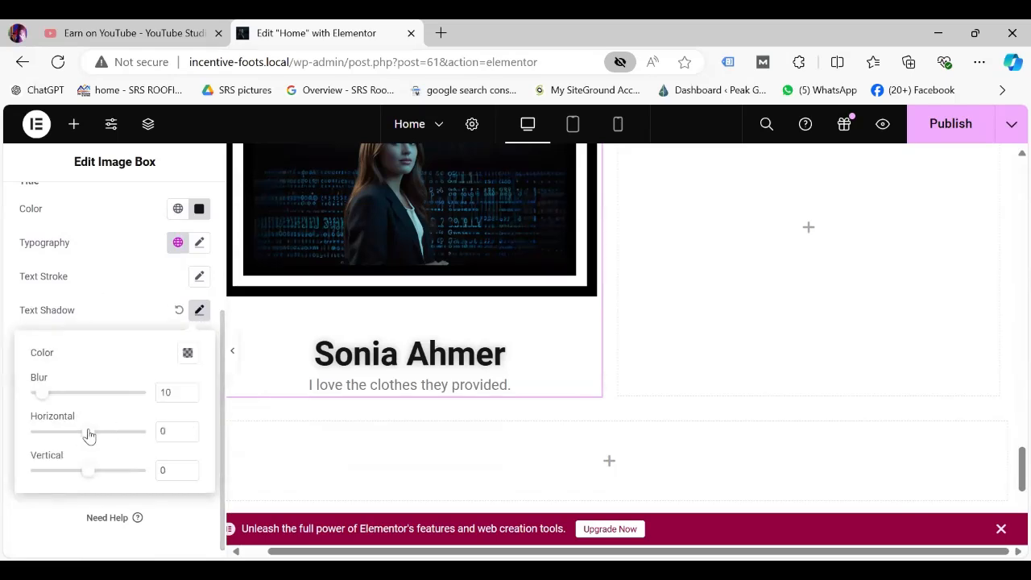
{"action": "left_click_drag", "start_coordinate": [88, 435], "coordinate": [115, 443]}
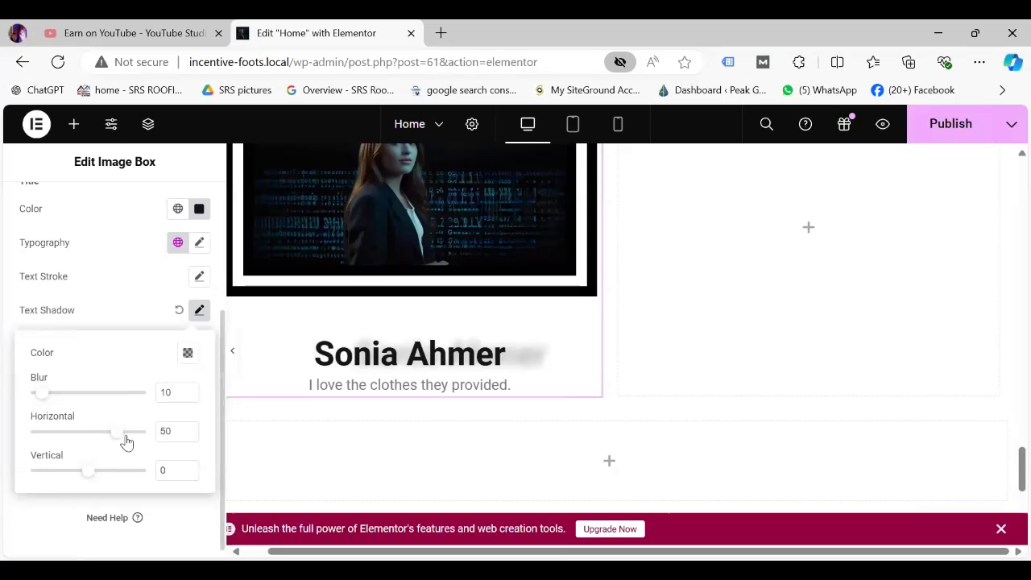
{"action": "left_click_drag", "start_coordinate": [126, 440], "coordinate": [147, 442]}
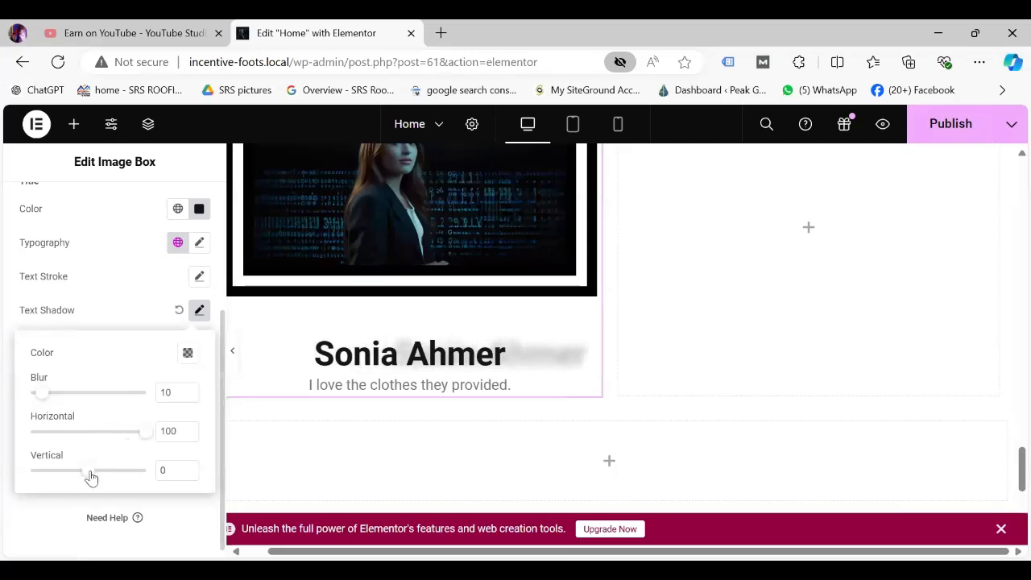
{"action": "mouse_move", "coordinate": [86, 474]}
{"action": "left_mouse_down"}
{"action": "mouse_move", "coordinate": [32, 473]}
{"action": "mouse_move", "coordinate": [76, 481]}
{"action": "left_mouse_up"}
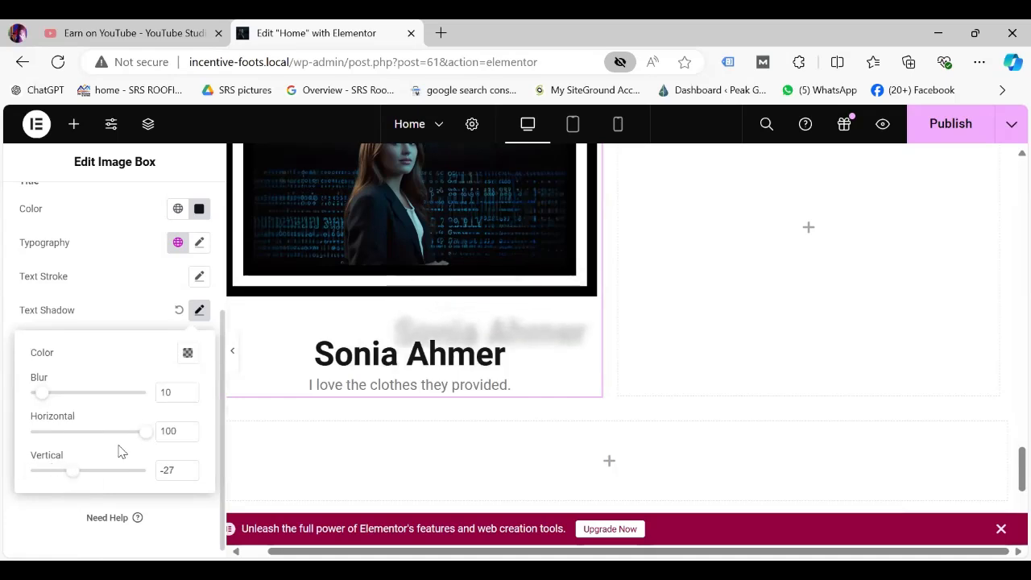
{"action": "left_click_drag", "start_coordinate": [145, 432], "coordinate": [74, 439]}
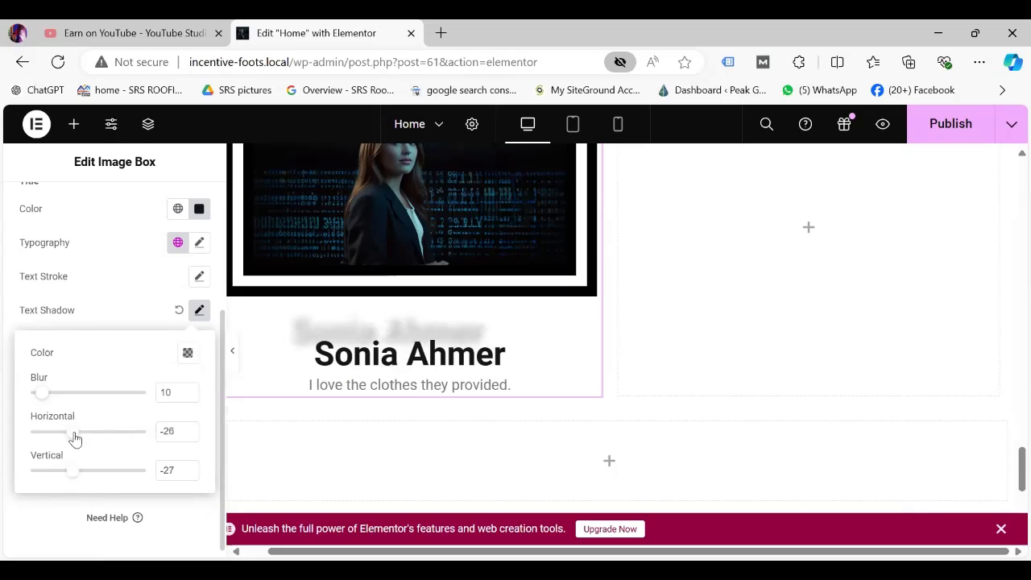
{"action": "left_click", "coordinate": [4, 361]}
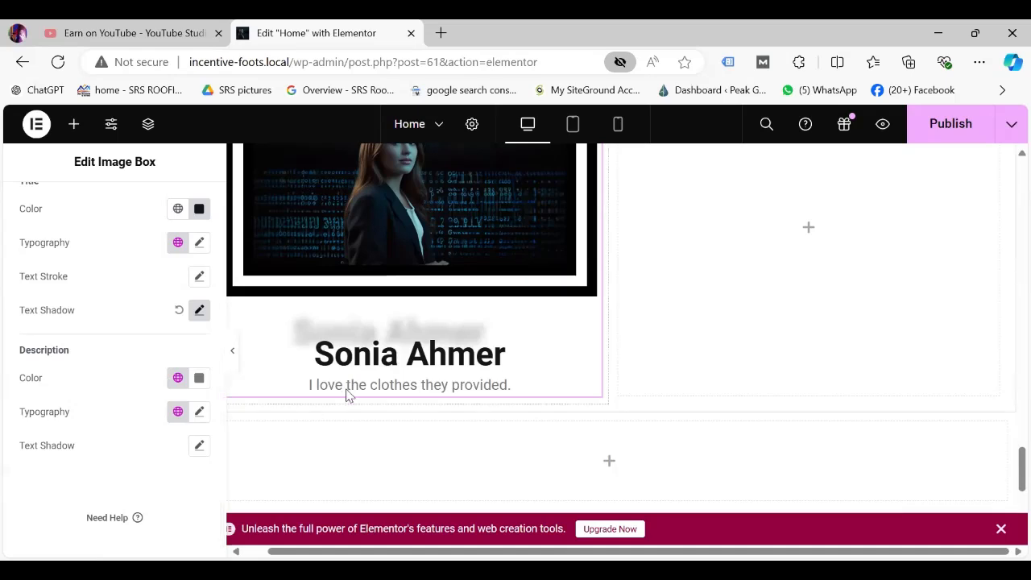
Color the description #0E0D0D and add a text shadow: blur 6, horizontal 100, vertical -11.
{"action": "left_click", "coordinate": [199, 379]}
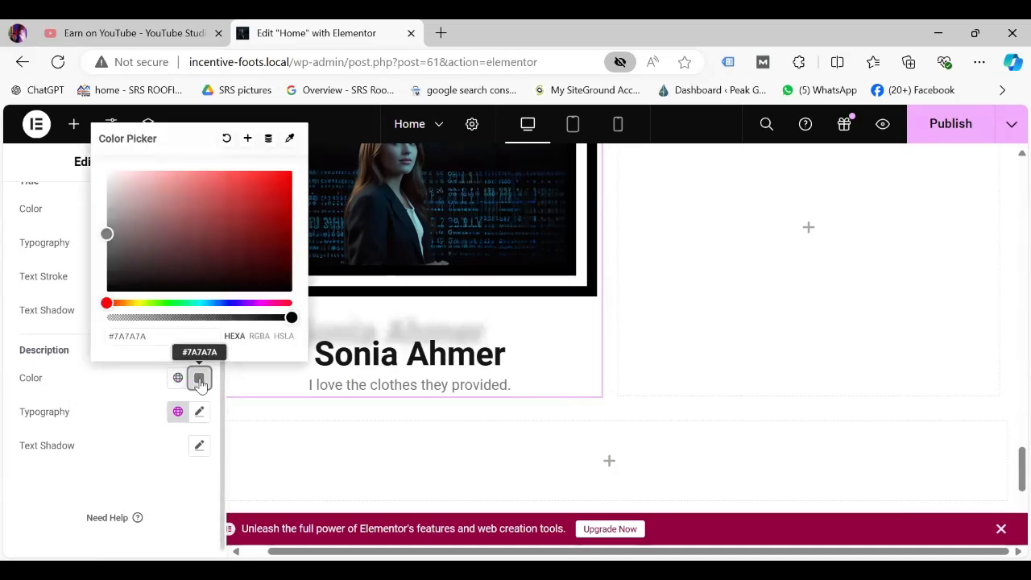
{"action": "left_click", "coordinate": [114, 285]}
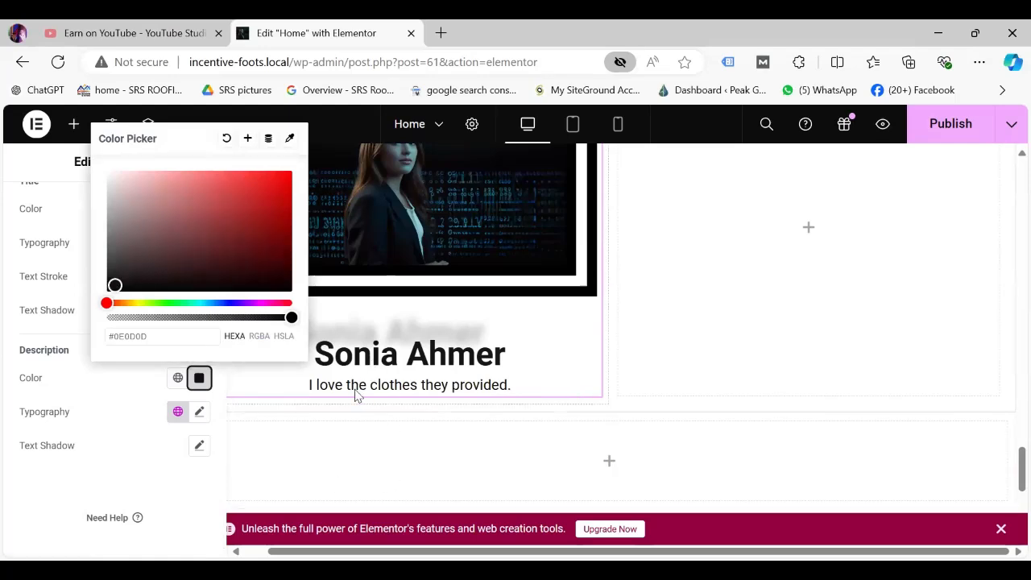
{"action": "left_click", "coordinate": [200, 447]}
{"action": "left_click", "coordinate": [199, 447]}
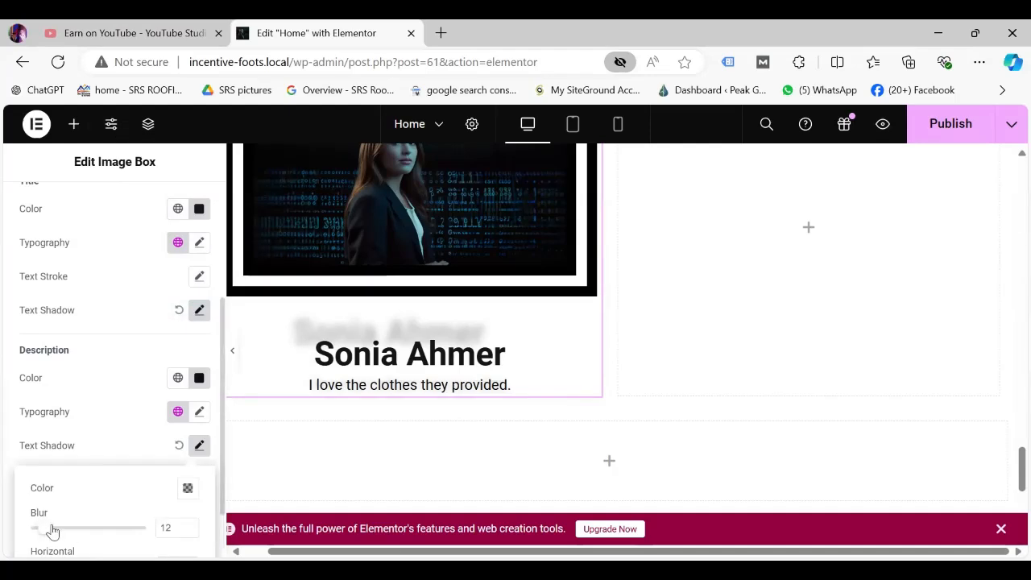
{"action": "left_click_drag", "start_coordinate": [52, 531], "coordinate": [63, 532]}
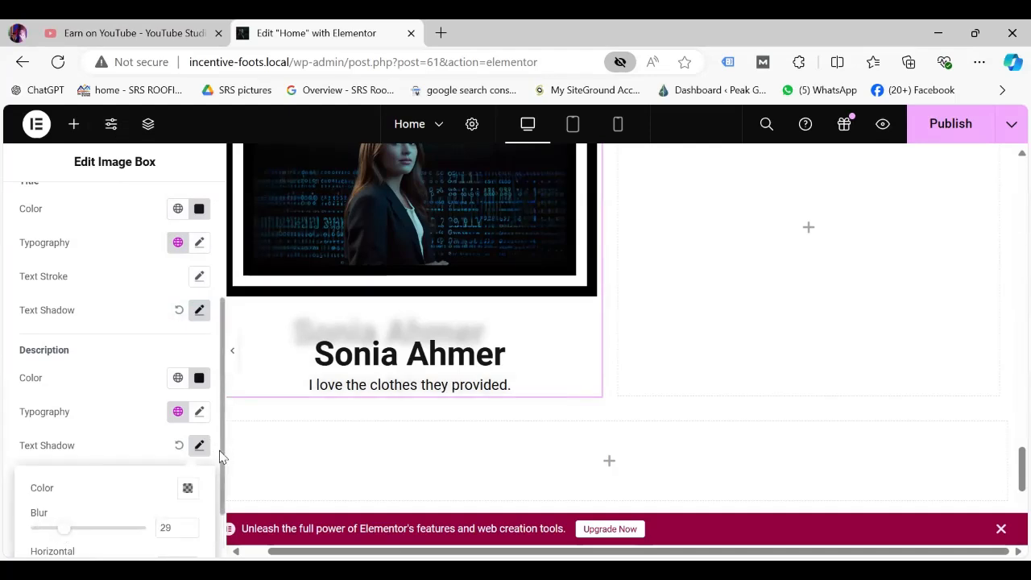
{"action": "left_click_drag", "start_coordinate": [222, 457], "coordinate": [223, 497]}
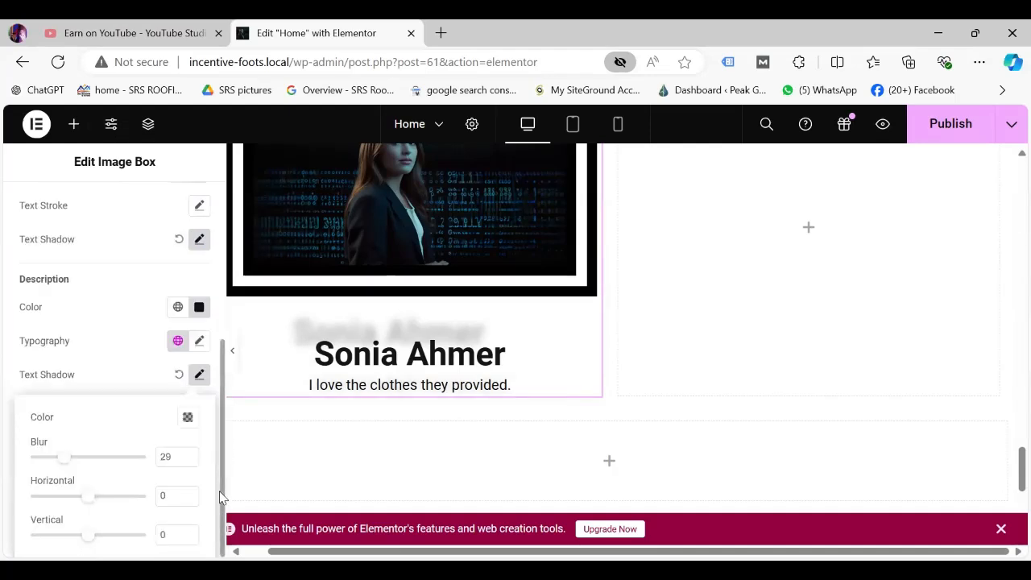
{"action": "left_click", "coordinate": [199, 376]}
{"action": "left_click_drag", "start_coordinate": [84, 496], "coordinate": [173, 488]}
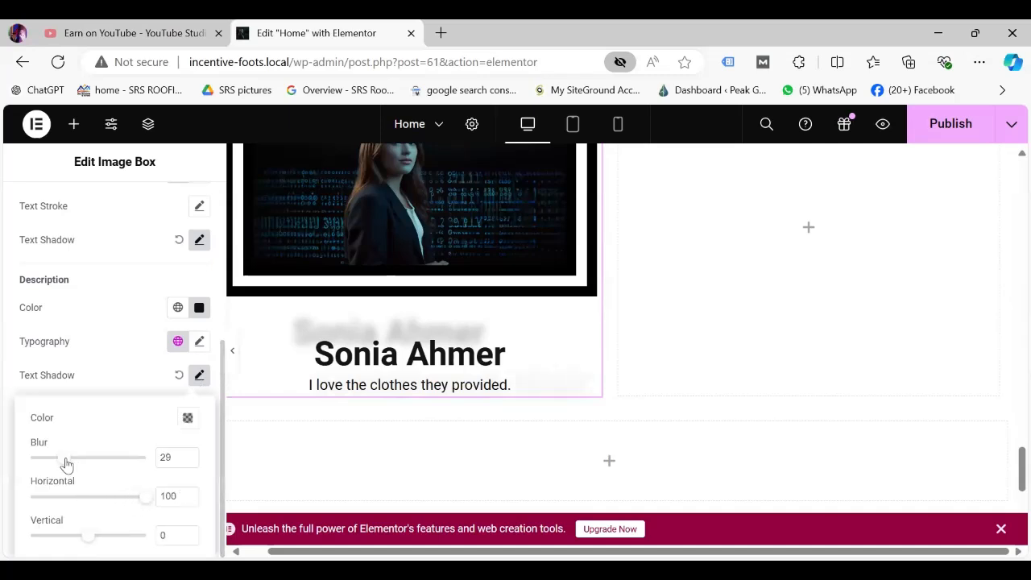
{"action": "left_click_drag", "start_coordinate": [67, 463], "coordinate": [37, 467]}
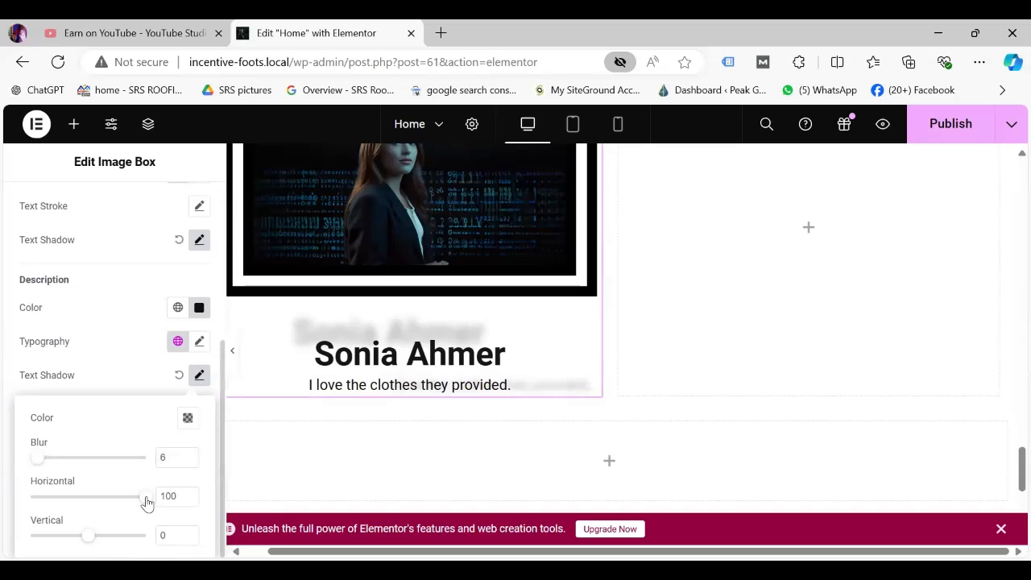
{"action": "mouse_move", "coordinate": [87, 541]}
{"action": "left_mouse_down"}
{"action": "mouse_move", "coordinate": [24, 543]}
{"action": "mouse_move", "coordinate": [81, 542]}
{"action": "left_mouse_up"}
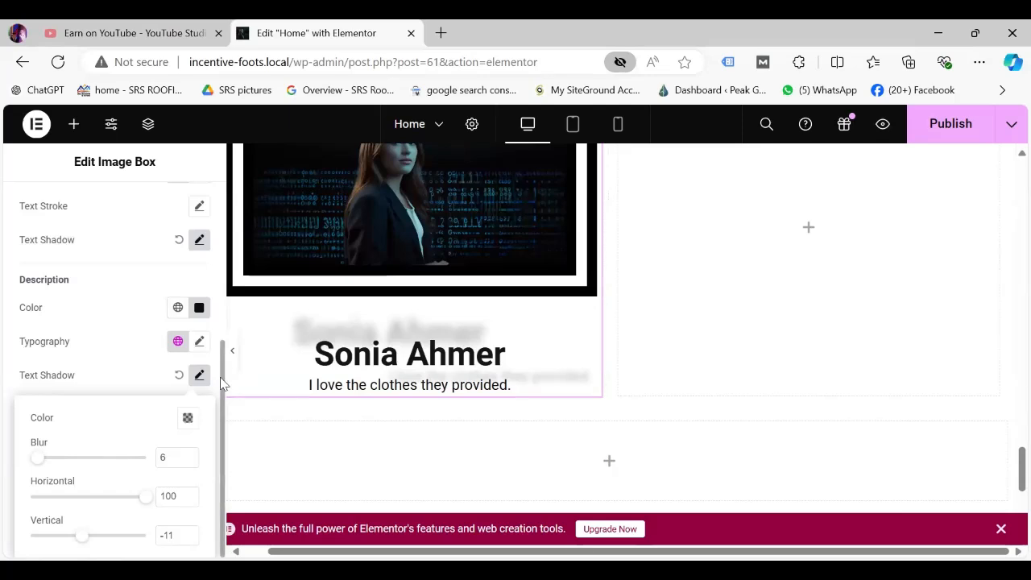
{"action": "scroll", "coordinate": [212, 317], "scroll_direction": "up", "scroll_amount": 4}
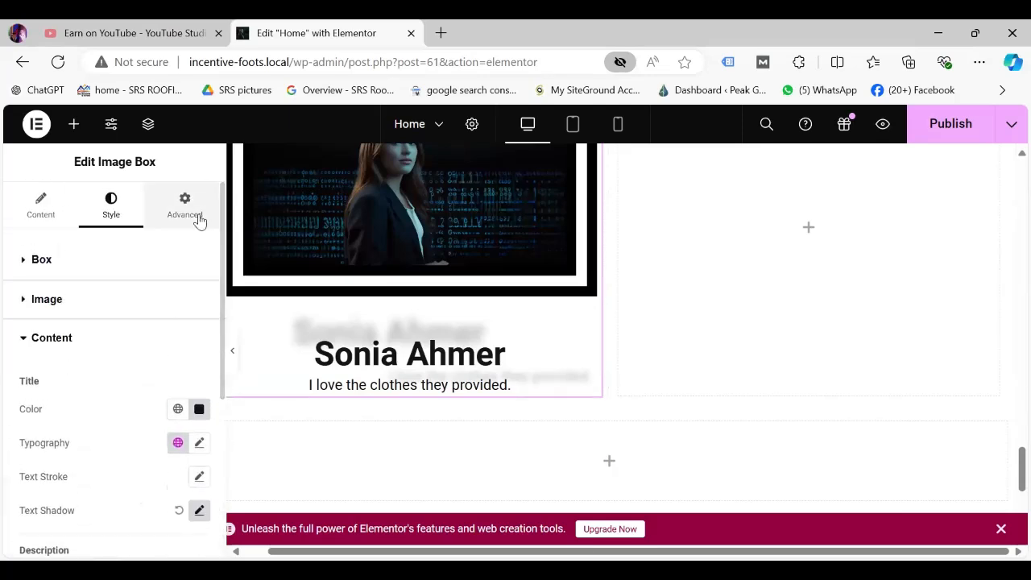
In the Advanced tab, set the Image Box's linked margin to -6 px on every side.
{"action": "left_click", "coordinate": [190, 211]}
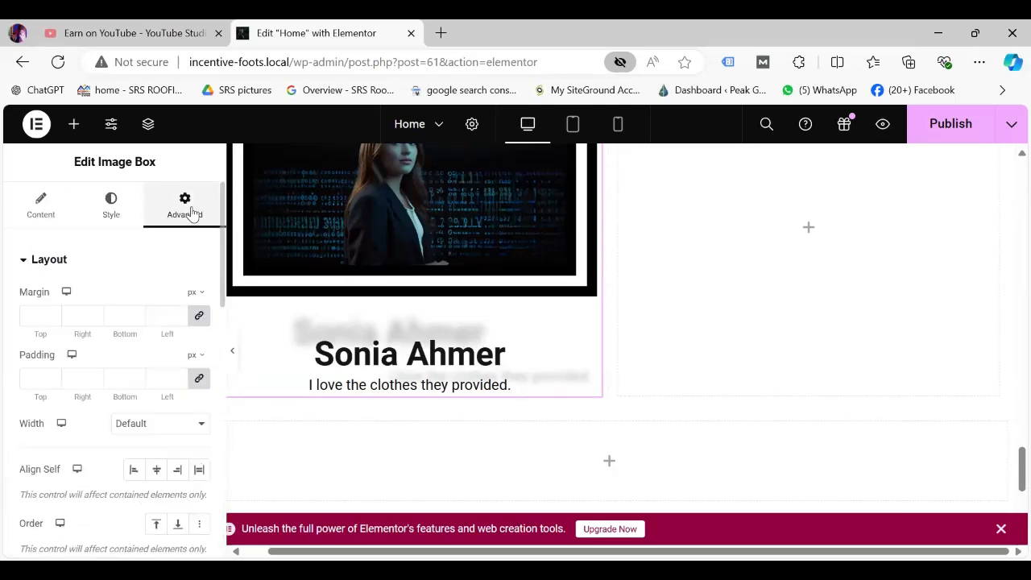
{"action": "left_click", "coordinate": [179, 312]}
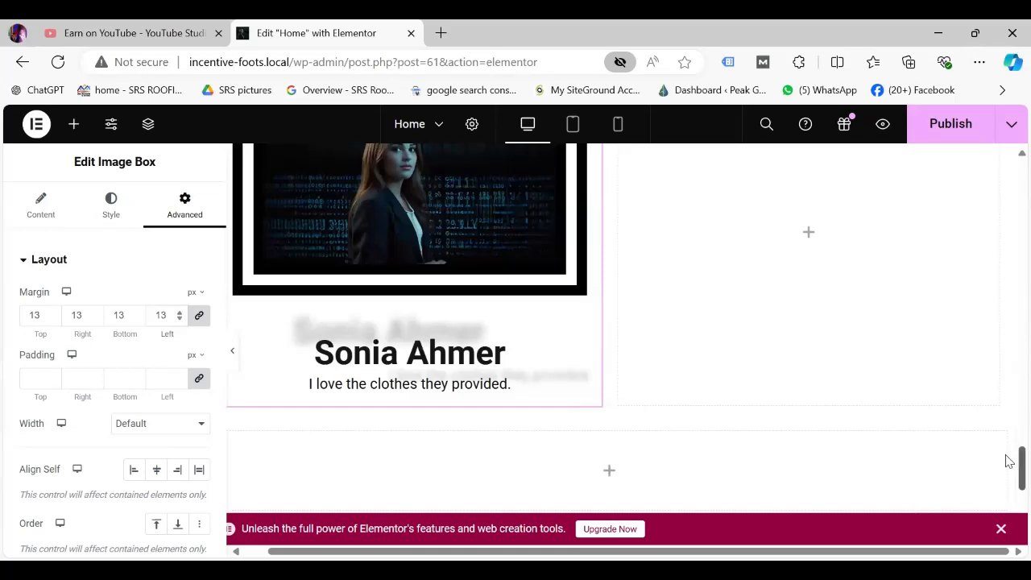
{"action": "scroll", "coordinate": [1007, 451], "scroll_direction": "up", "scroll_amount": 2}
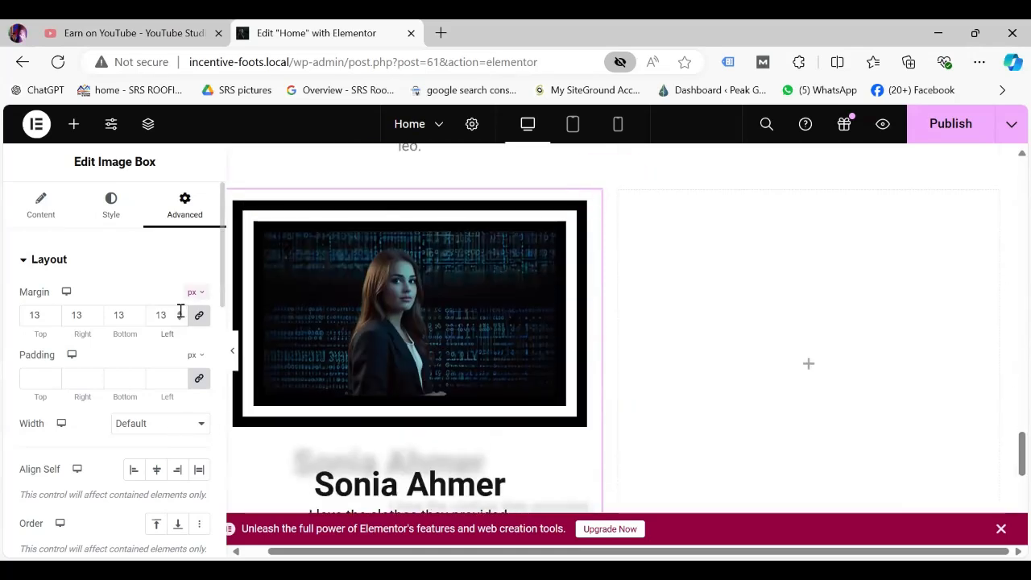
{"action": "left_click", "coordinate": [180, 313]}
{"action": "left_click", "coordinate": [180, 314]}
{"action": "left_click", "coordinate": [180, 313]}
{"action": "left_click", "coordinate": [180, 313]}
{"action": "left_click", "coordinate": [180, 313]}
{"action": "left_click", "coordinate": [180, 313]}
{"action": "left_click", "coordinate": [180, 314]}
{"action": "left_click", "coordinate": [180, 314]}
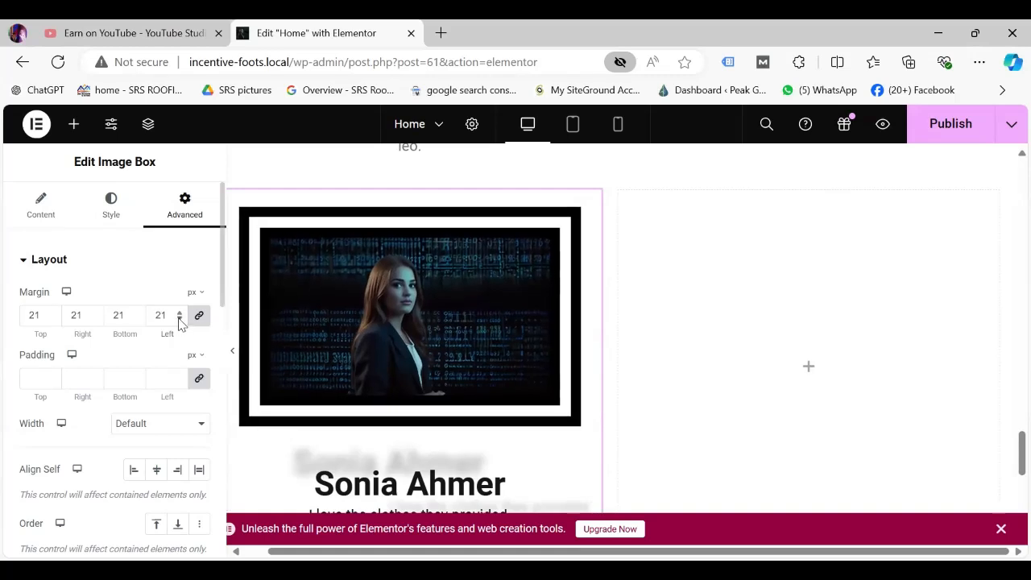
{"action": "left_click", "coordinate": [179, 319]}
{"action": "left_click", "coordinate": [180, 319]}
{"action": "left_click", "coordinate": [180, 319]}
{"action": "left_click", "coordinate": [180, 319]}
{"action": "left_click", "coordinate": [179, 319]}
{"action": "left_click", "coordinate": [180, 319]}
{"action": "left_click", "coordinate": [180, 319]}
{"action": "left_click", "coordinate": [180, 319]}
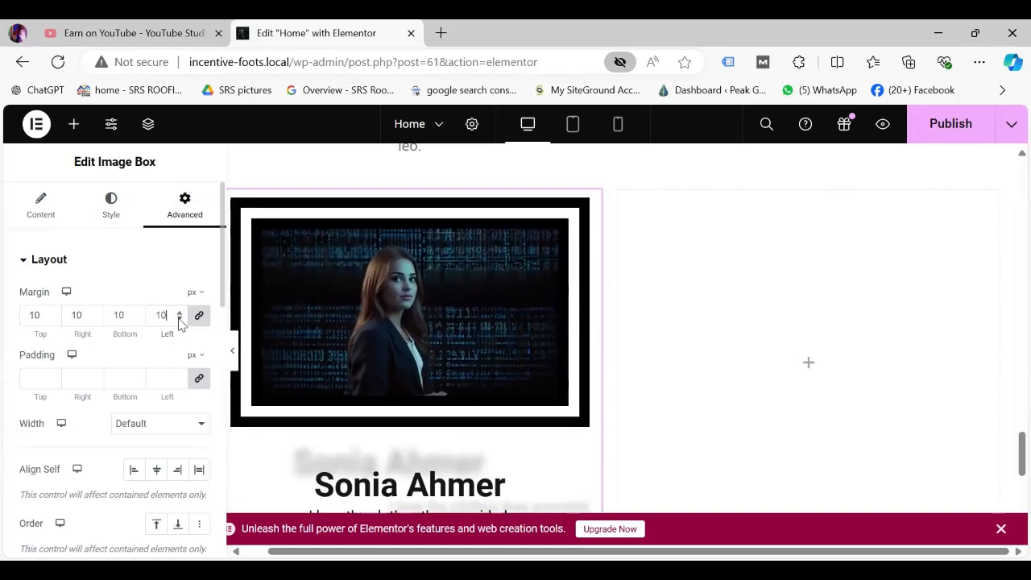
{"action": "left_click", "coordinate": [179, 319]}
{"action": "left_click", "coordinate": [180, 319]}
{"action": "left_click", "coordinate": [180, 319]}
{"action": "left_click", "coordinate": [180, 319]}
{"action": "left_click", "coordinate": [180, 319]}
{"action": "left_click", "coordinate": [180, 319]}
{"action": "left_click", "coordinate": [180, 319]}
{"action": "left_click", "coordinate": [180, 319]}
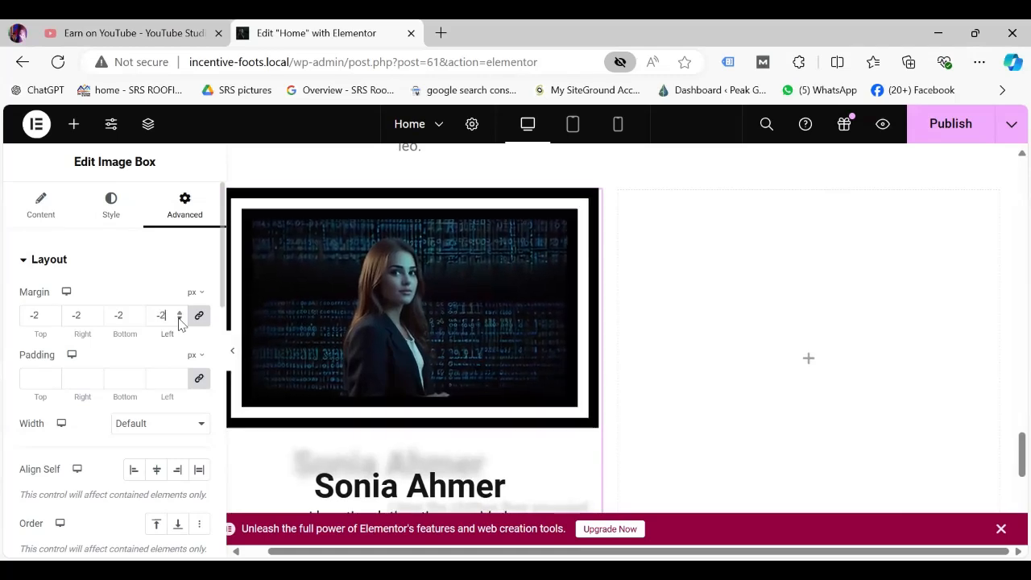
{"action": "left_click", "coordinate": [180, 319]}
{"action": "left_click", "coordinate": [180, 319]}
{"action": "left_click", "coordinate": [179, 319]}
{"action": "left_click", "coordinate": [180, 319]}
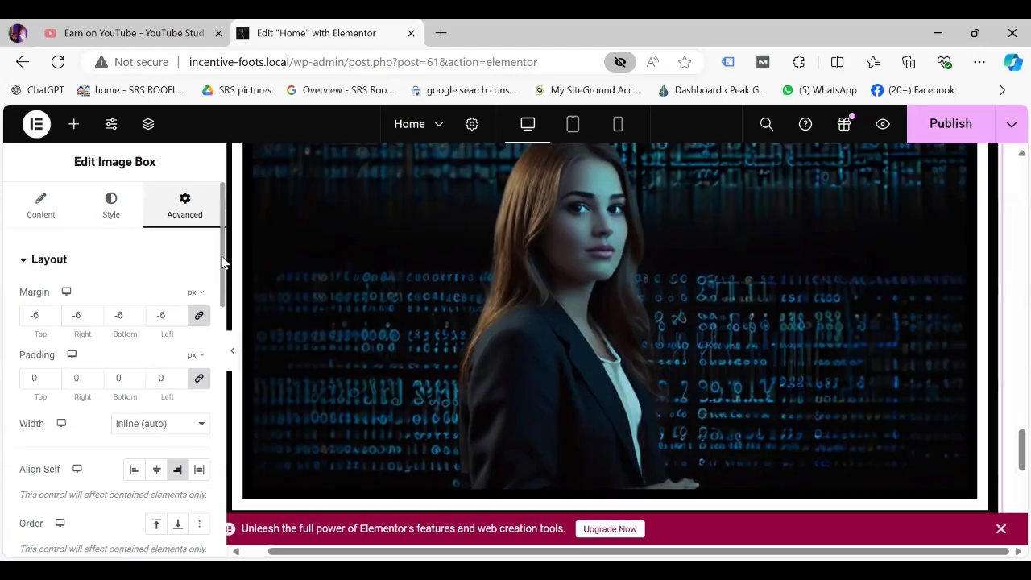
{"action": "scroll", "coordinate": [215, 326], "scroll_direction": "down", "scroll_amount": 2}
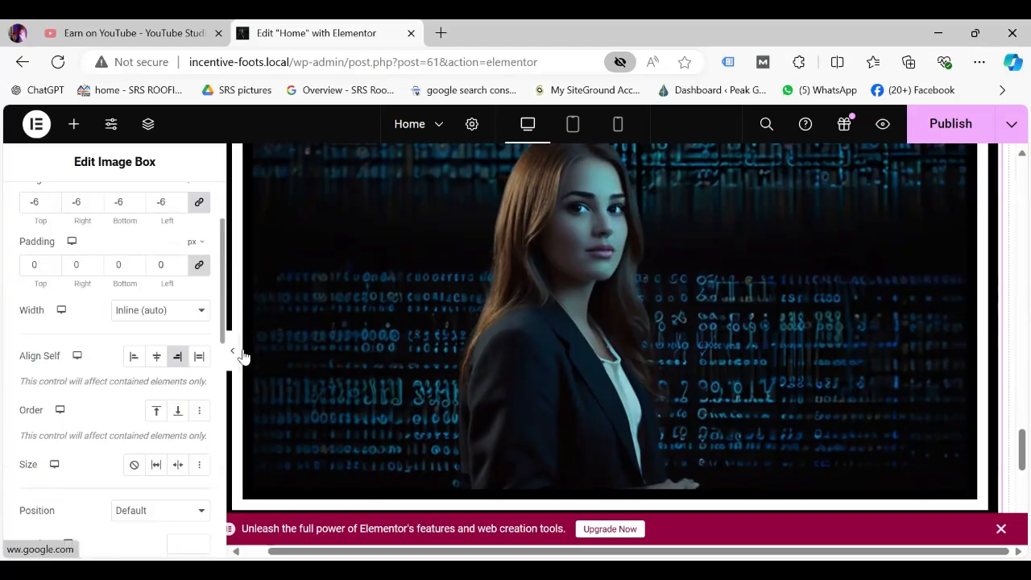
Check the Image Box's Motion Effects (all off), then expand its Transform section.
{"action": "scroll", "coordinate": [207, 361], "scroll_direction": "down", "scroll_amount": 10}
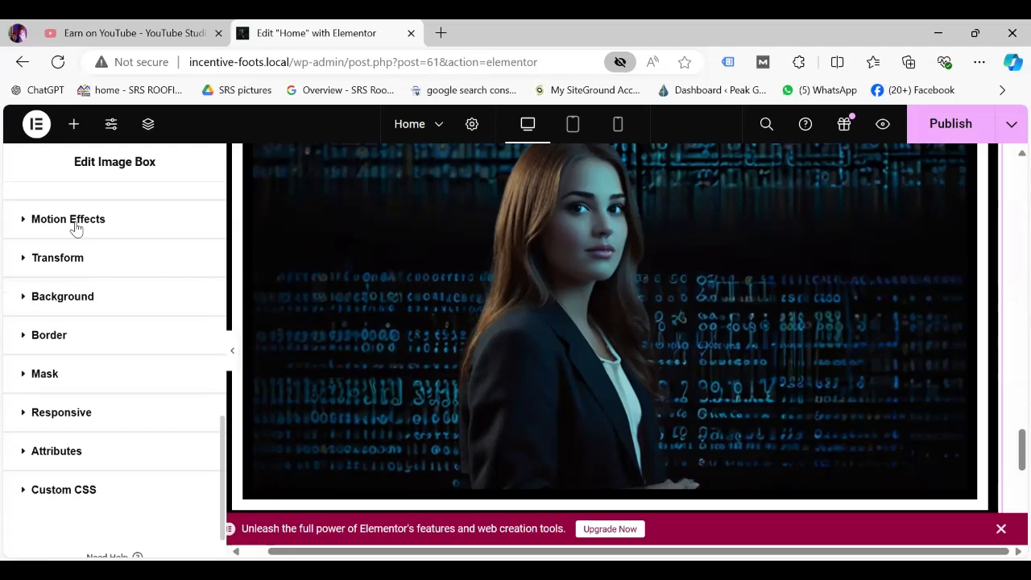
{"action": "left_click", "coordinate": [74, 225]}
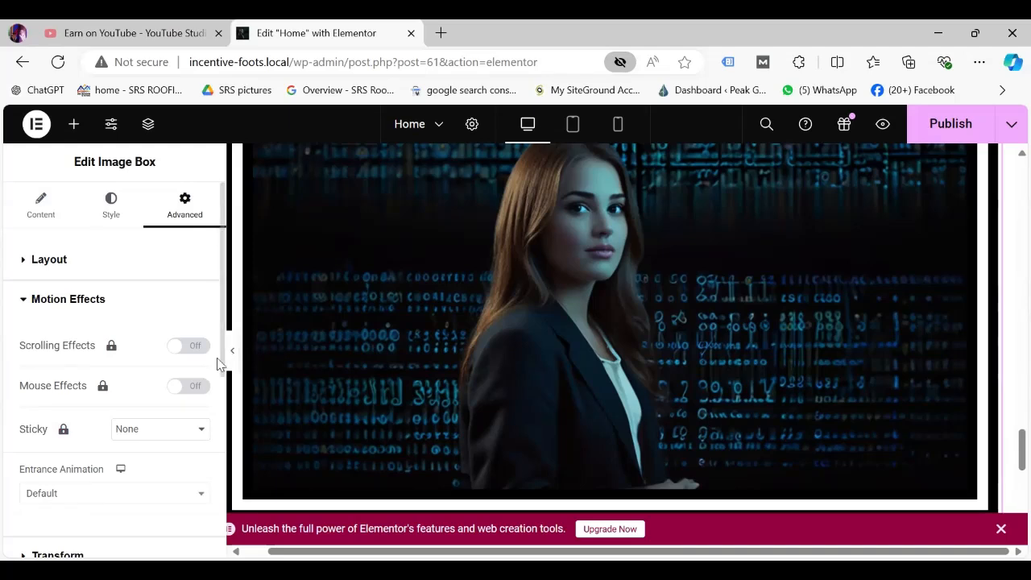
{"action": "scroll", "coordinate": [229, 403], "scroll_direction": "down", "scroll_amount": 1}
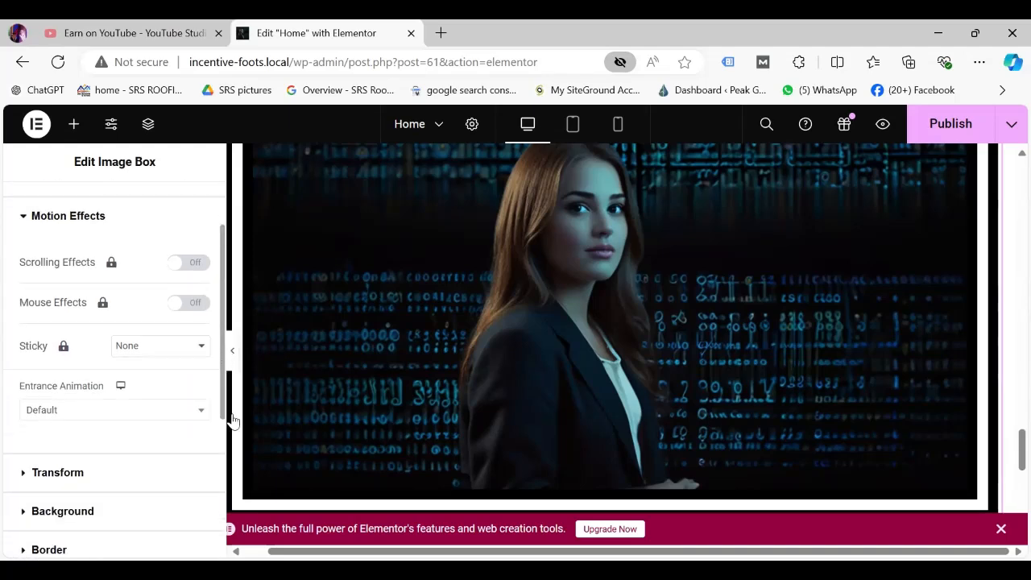
{"action": "scroll", "coordinate": [108, 392], "scroll_direction": "up", "scroll_amount": 1}
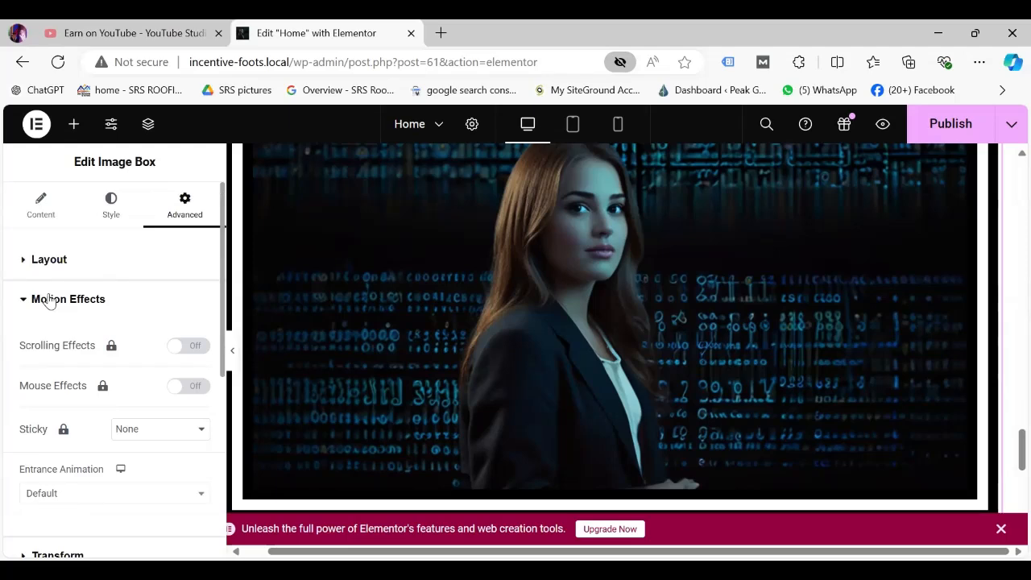
{"action": "left_click", "coordinate": [49, 299]}
{"action": "left_click", "coordinate": [56, 337]}
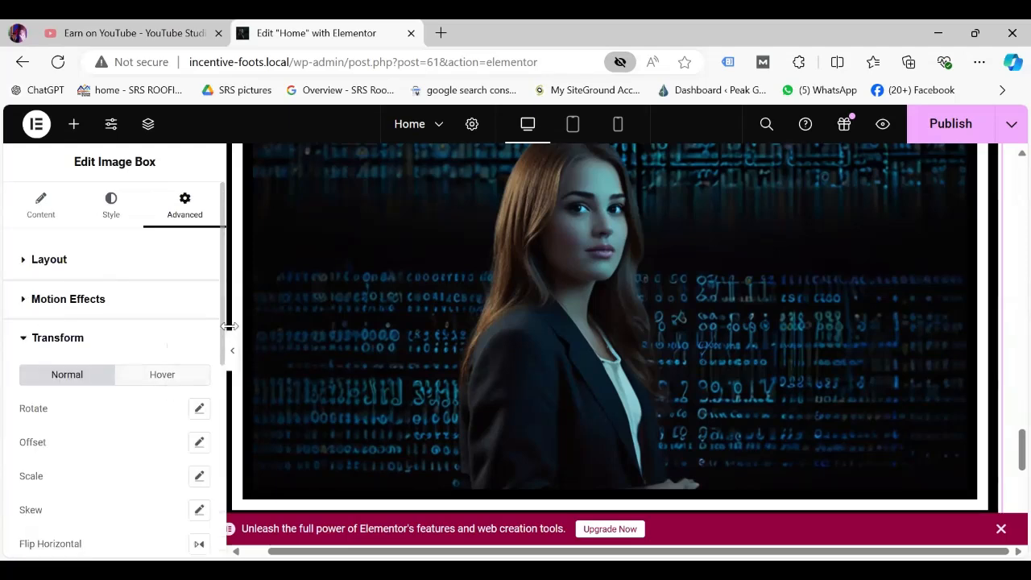
{"action": "scroll", "coordinate": [226, 371], "scroll_direction": "down", "scroll_amount": 2}
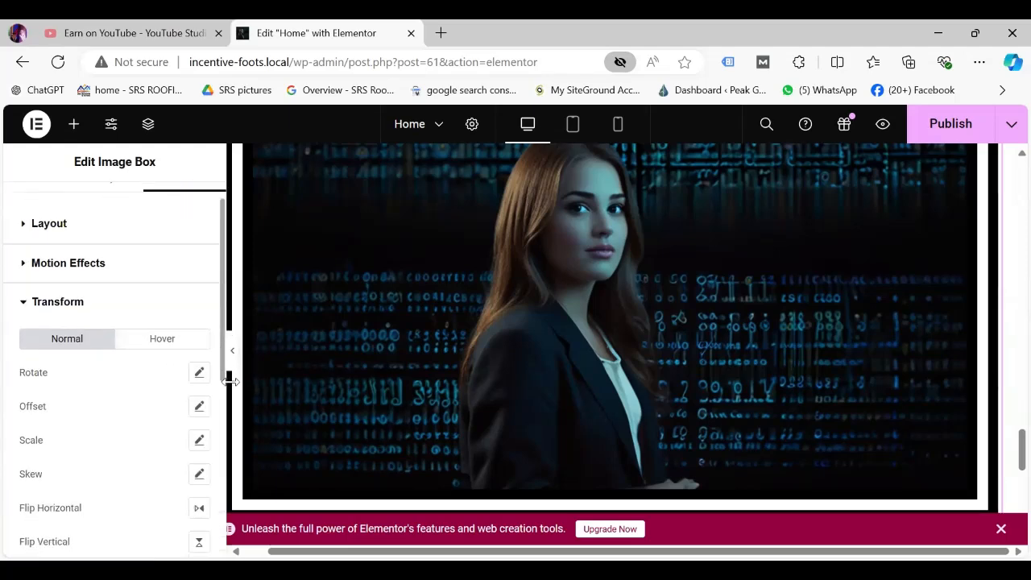
Set the Image Box's hover Rotate transform to -360°.
{"action": "scroll", "coordinate": [120, 350], "scroll_direction": "up", "scroll_amount": 2}
{"action": "scroll", "coordinate": [159, 339], "scroll_direction": "down", "scroll_amount": 1}
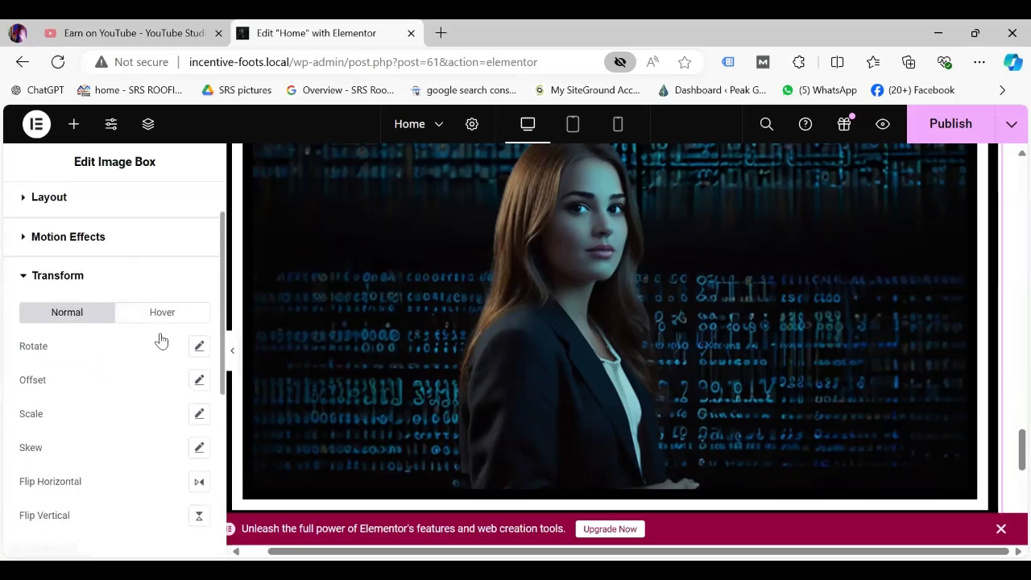
{"action": "scroll", "coordinate": [164, 354], "scroll_direction": "up", "scroll_amount": 1}
{"action": "left_click", "coordinate": [161, 356]}
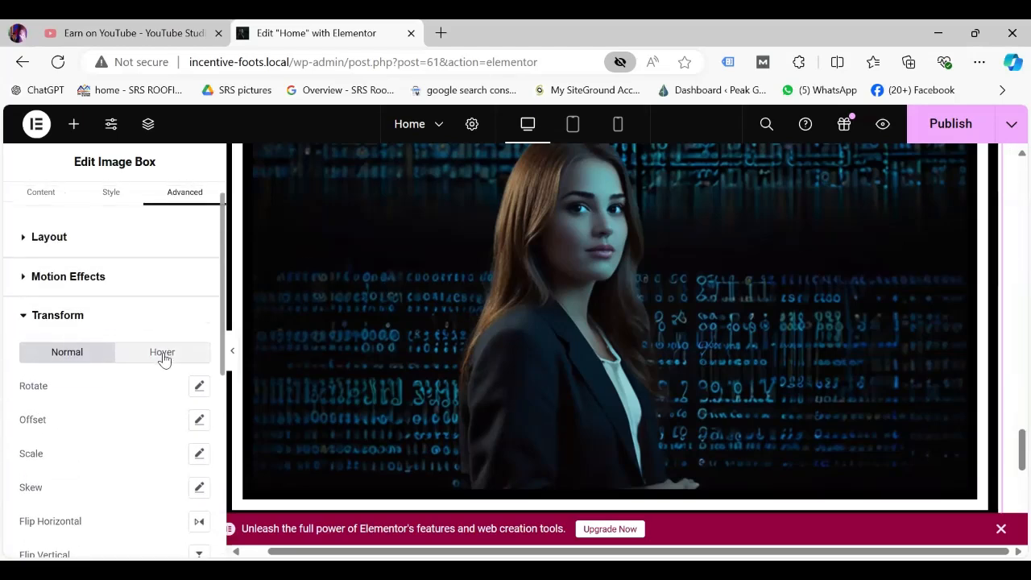
{"action": "left_click", "coordinate": [199, 390]}
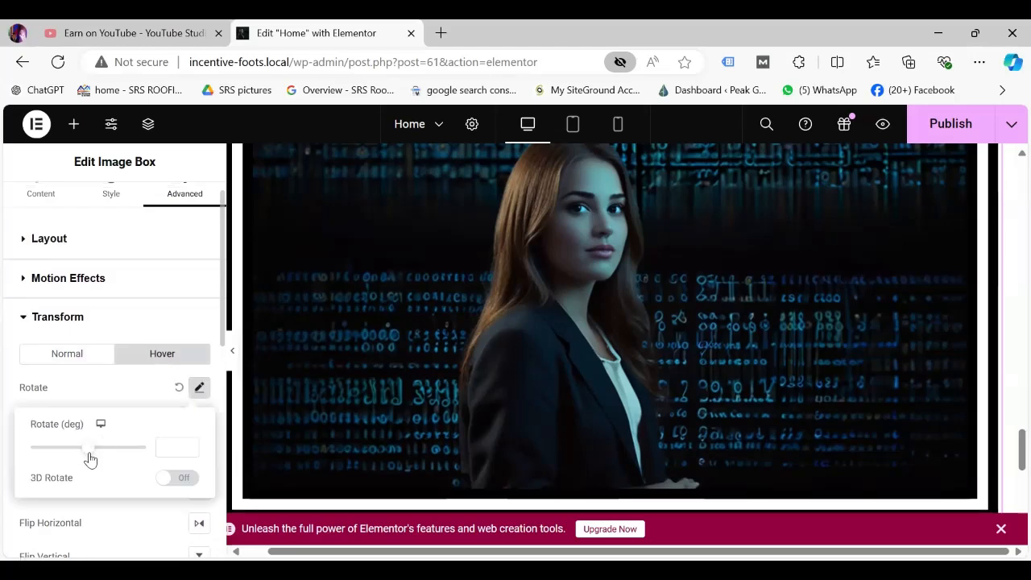
{"action": "mouse_move", "coordinate": [100, 451]}
{"action": "left_mouse_down"}
{"action": "mouse_move", "coordinate": [150, 454]}
{"action": "mouse_move", "coordinate": [32, 456]}
{"action": "mouse_move", "coordinate": [154, 460]}
{"action": "mouse_move", "coordinate": [108, 456]}
{"action": "left_mouse_up"}
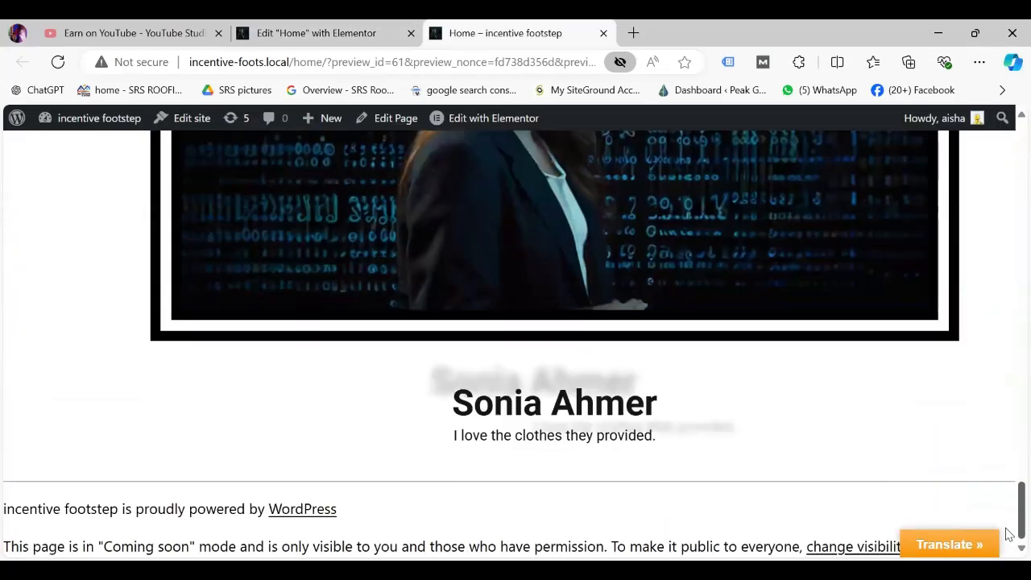
Watch the image spin on hover in the live page preview, then return to the editor.
{"action": "scroll", "coordinate": [1007, 476], "scroll_direction": "up", "scroll_amount": 5}
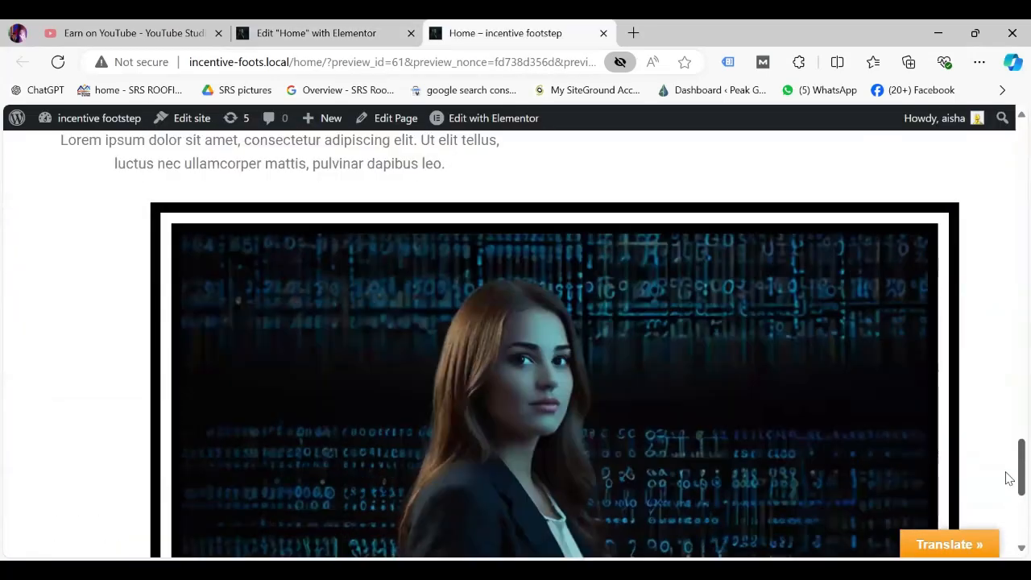
{"action": "scroll", "coordinate": [1007, 480], "scroll_direction": "down", "scroll_amount": 5}
{"action": "scroll", "coordinate": [1009, 490], "scroll_direction": "up", "scroll_amount": 3}
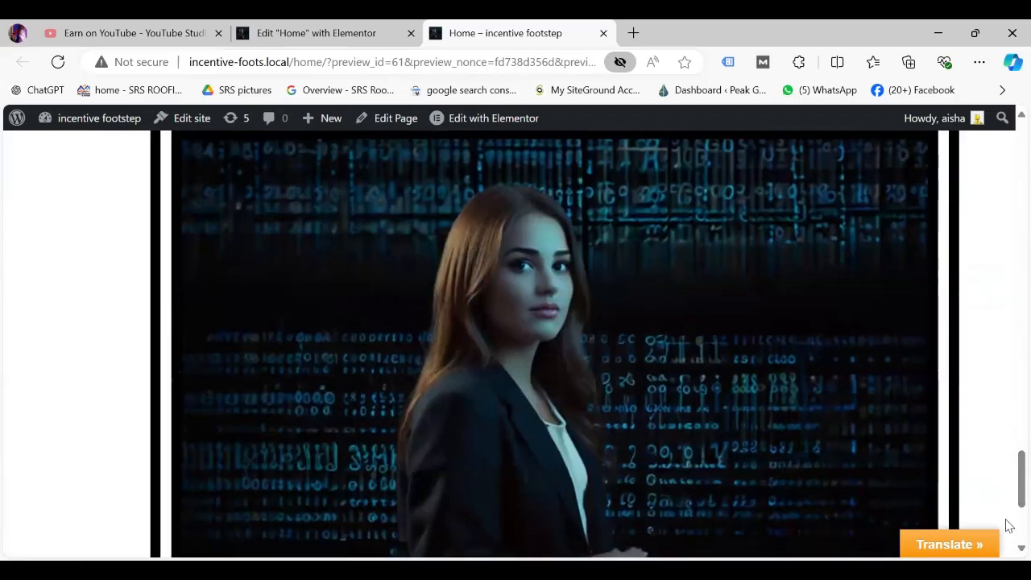
{"action": "scroll", "coordinate": [1008, 507], "scroll_direction": "down", "scroll_amount": 1}
{"action": "scroll", "coordinate": [1009, 516], "scroll_direction": "down", "scroll_amount": 1}
{"action": "scroll", "coordinate": [1009, 503], "scroll_direction": "up", "scroll_amount": 1}
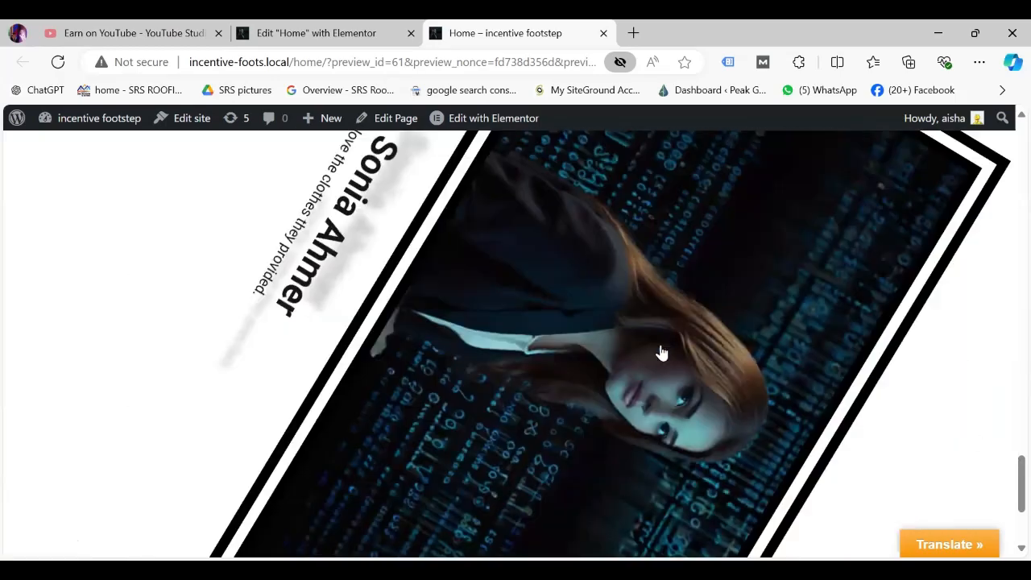
{"action": "key", "text": "ctrl+shift+Tab"}
Set the Image Box's hover Offset X to 600 px and publish.
{"action": "left_click", "coordinate": [197, 422]}
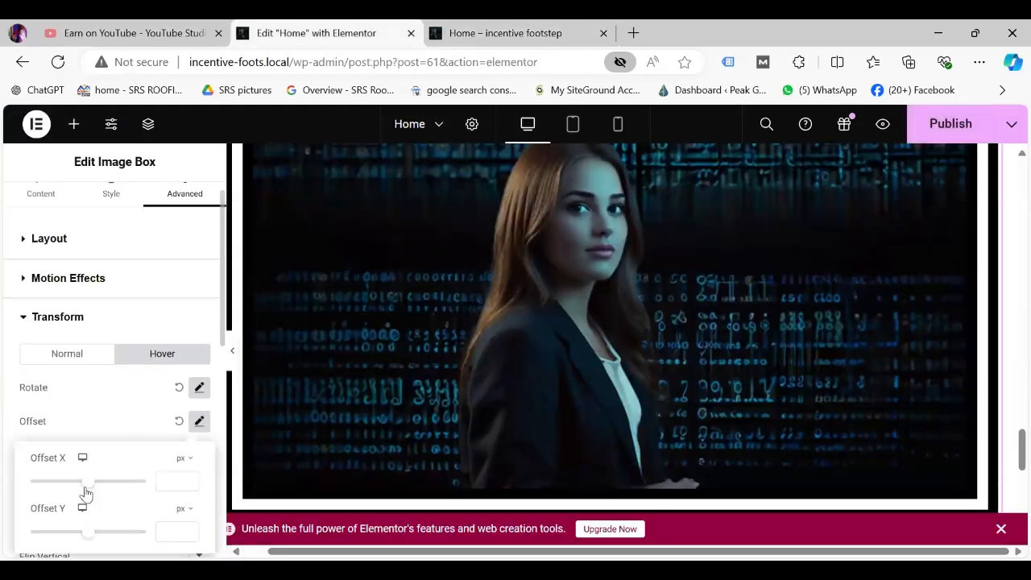
{"action": "left_click_drag", "start_coordinate": [99, 489], "coordinate": [124, 493]}
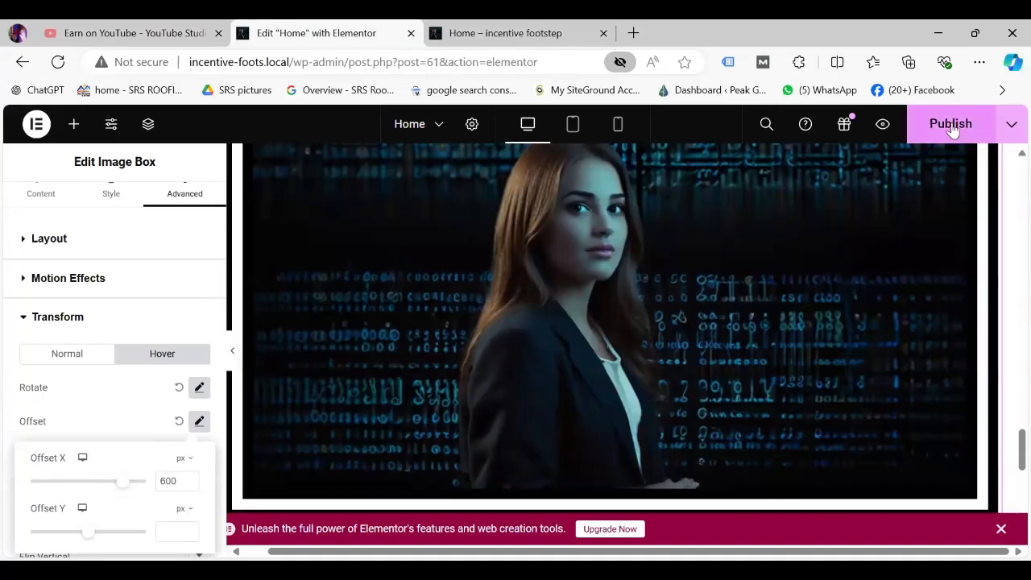
{"action": "left_click", "coordinate": [952, 126]}
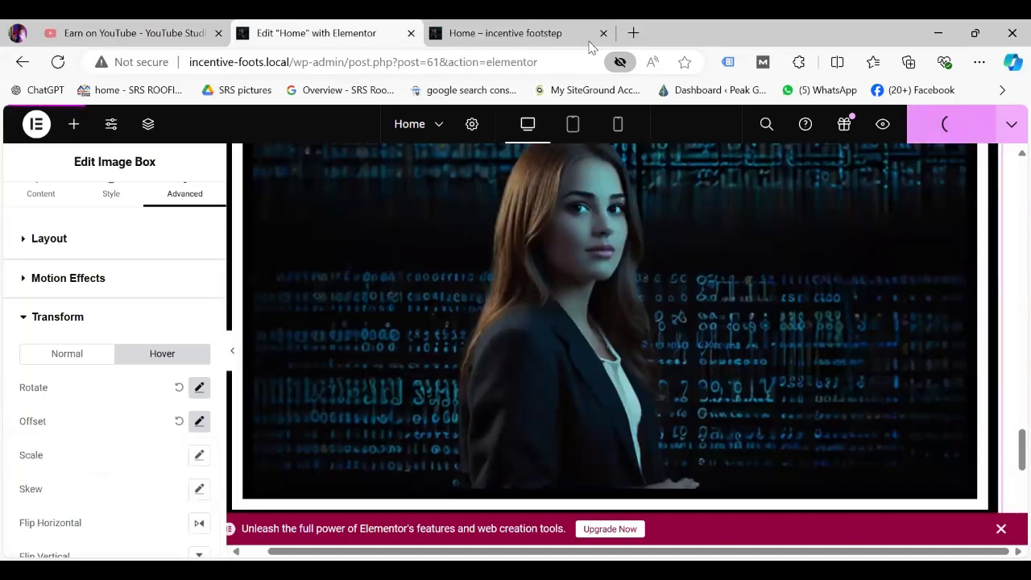
Reload the live site preview and scroll to check the hover effect.
{"action": "left_click", "coordinate": [532, 31]}
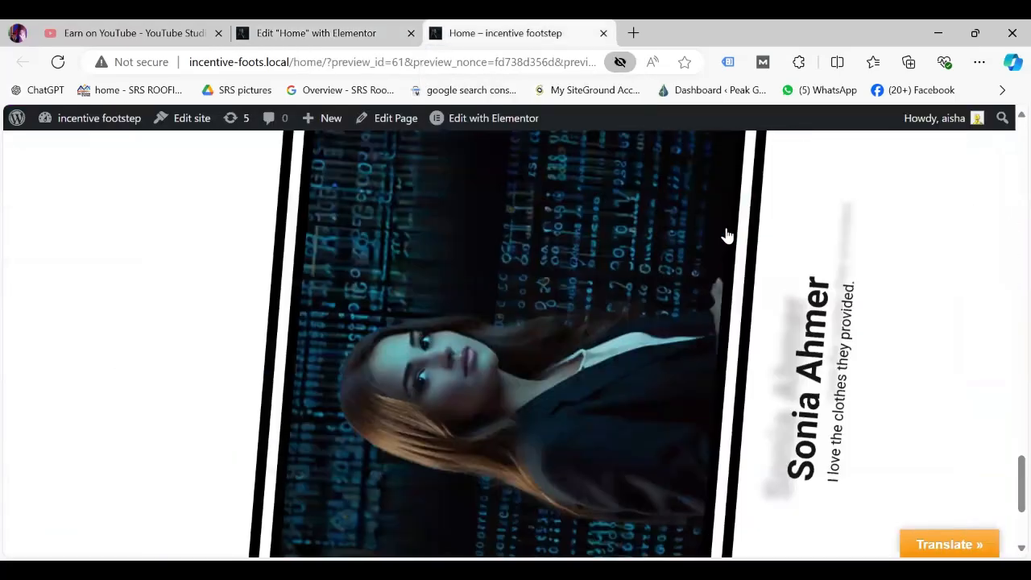
{"action": "key", "text": "F5"}
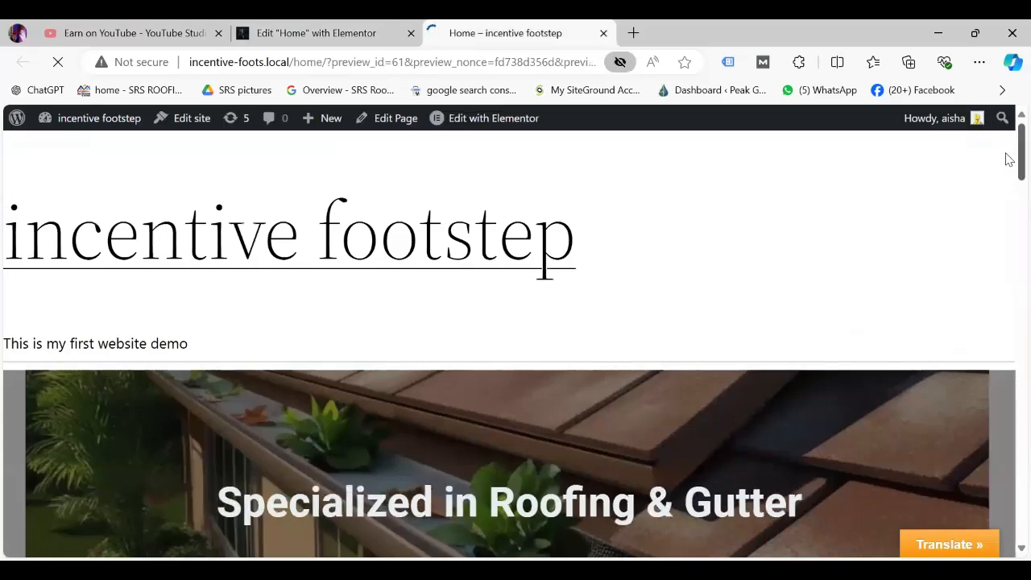
{"action": "scroll", "coordinate": [1009, 159], "scroll_direction": "down", "scroll_amount": 15}
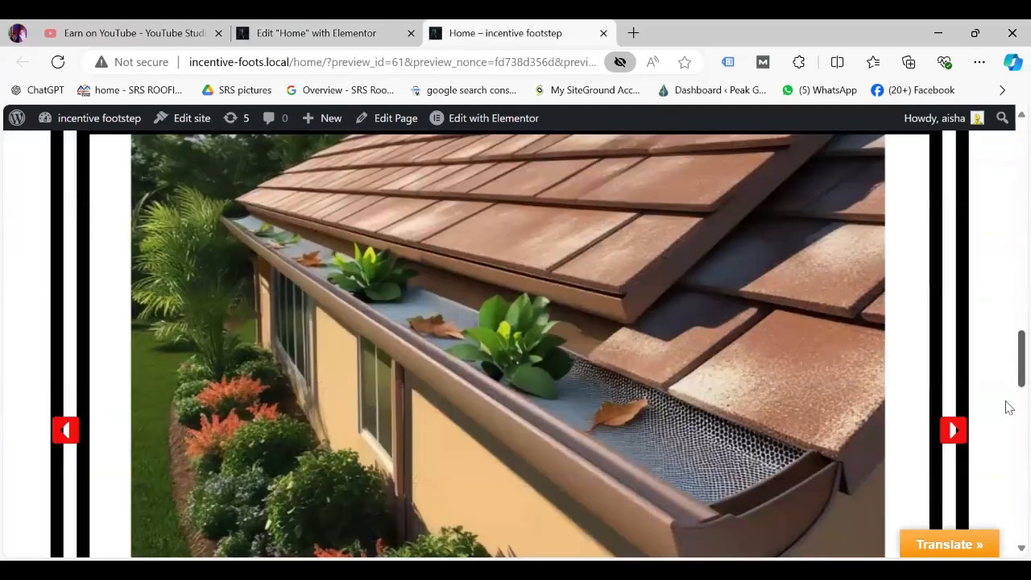
{"action": "scroll", "coordinate": [1007, 475], "scroll_direction": "down", "scroll_amount": 9}
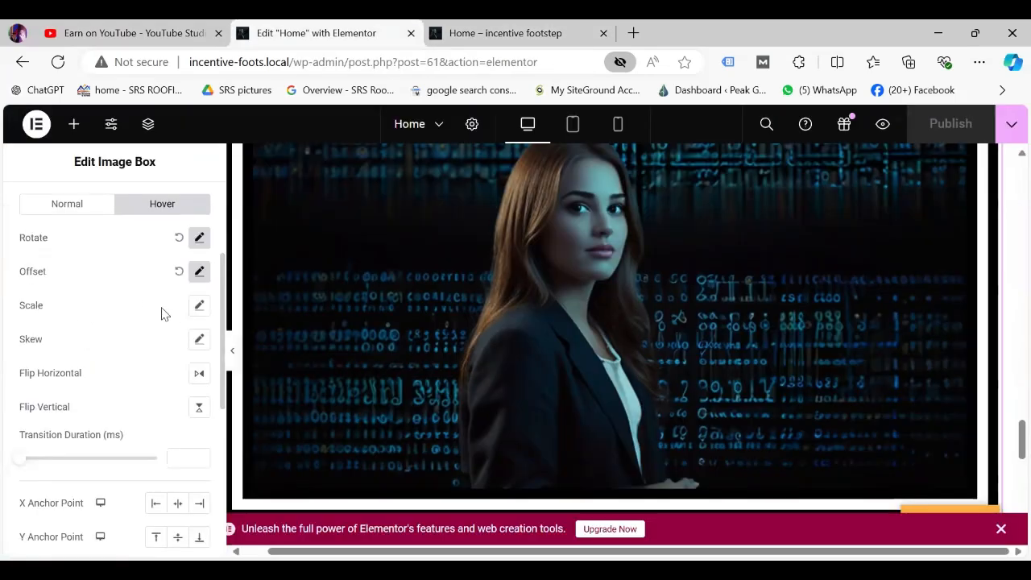
Add a hover Scale to the Image Box and publish the change.
{"action": "left_click", "coordinate": [199, 306]}
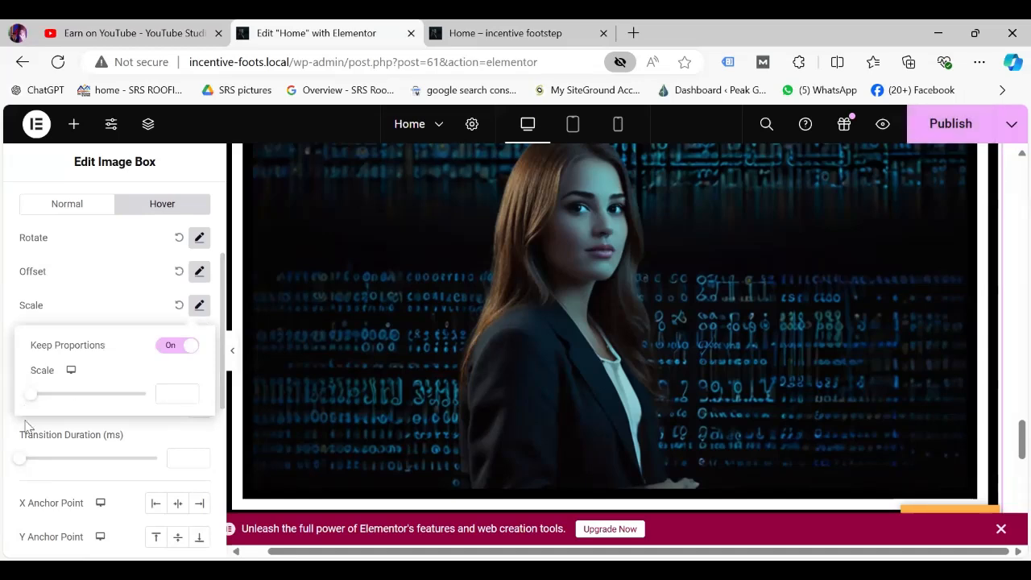
{"action": "left_click_drag", "start_coordinate": [28, 395], "coordinate": [129, 410]}
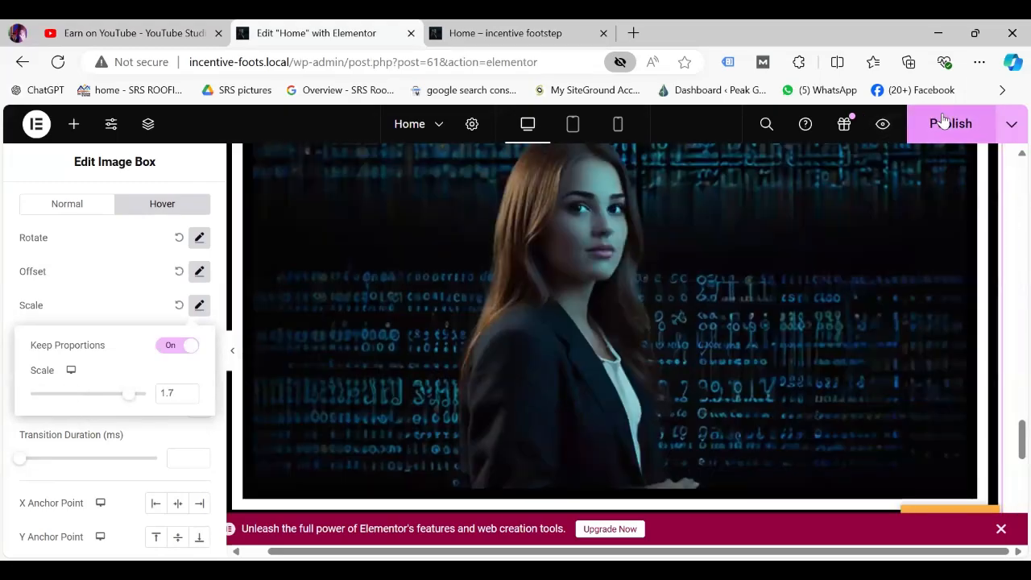
{"action": "left_click", "coordinate": [944, 120]}
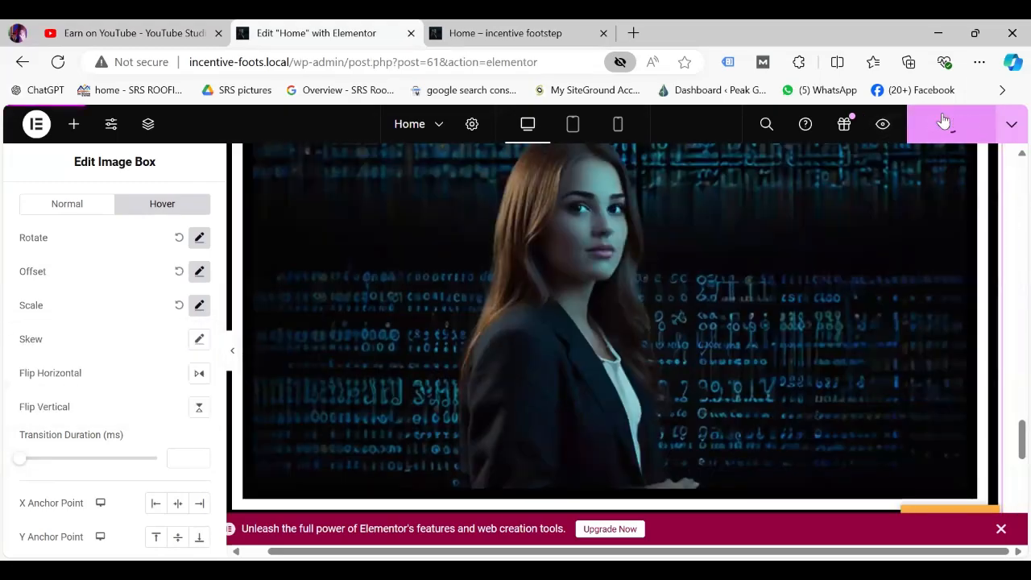
Check the enlarged, tilted image in the live preview, then return to the editor.
{"action": "left_click", "coordinate": [476, 32]}
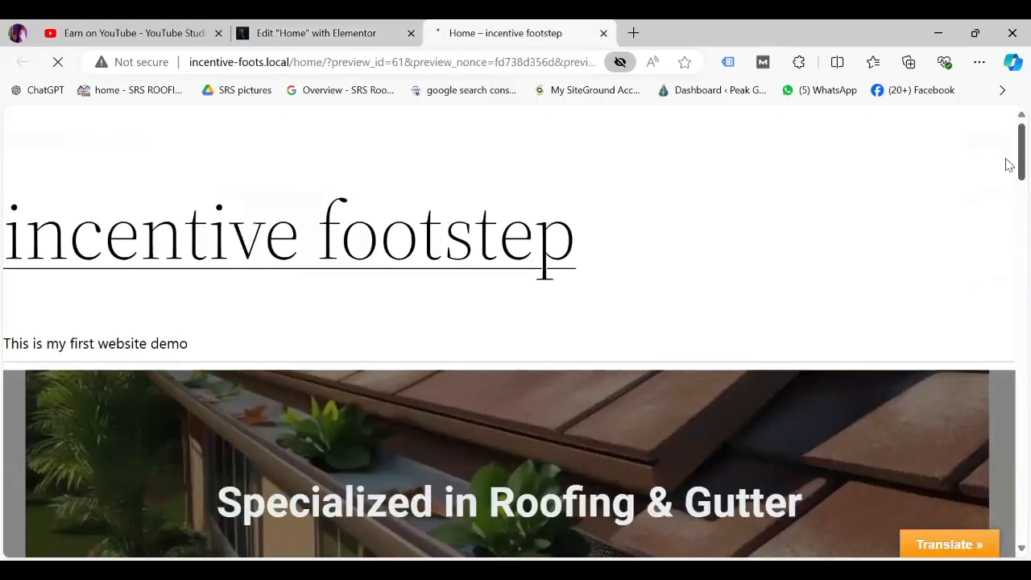
{"action": "left_click_drag", "start_coordinate": [1006, 160], "coordinate": [1006, 535]}
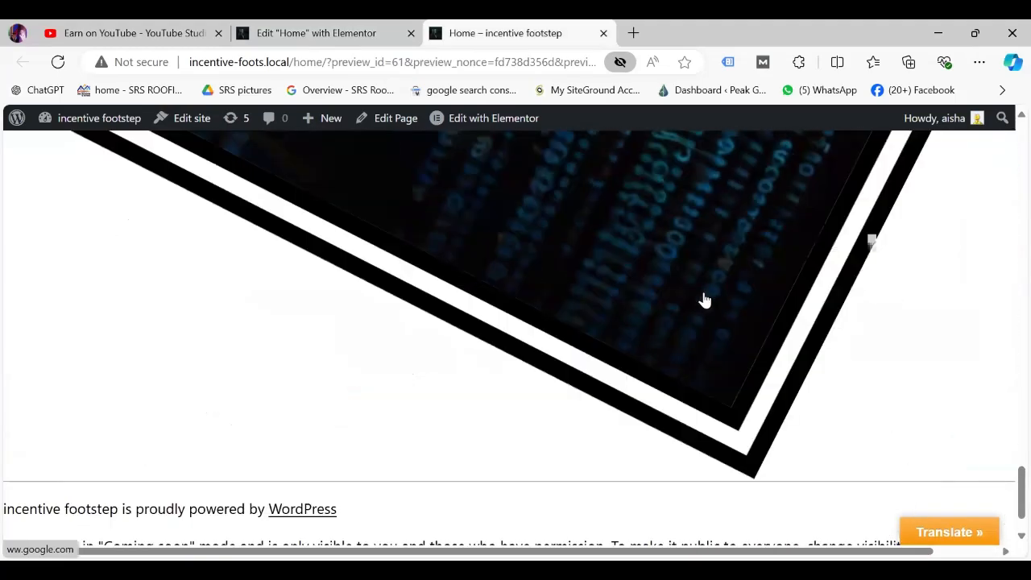
{"action": "scroll", "coordinate": [1007, 456], "scroll_direction": "up", "scroll_amount": 4}
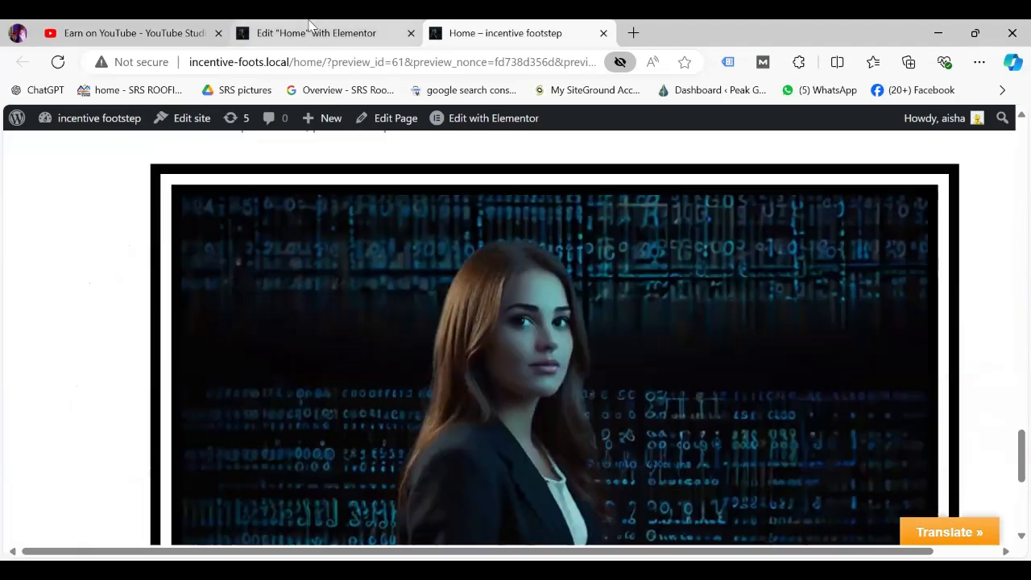
{"action": "left_click", "coordinate": [310, 25]}
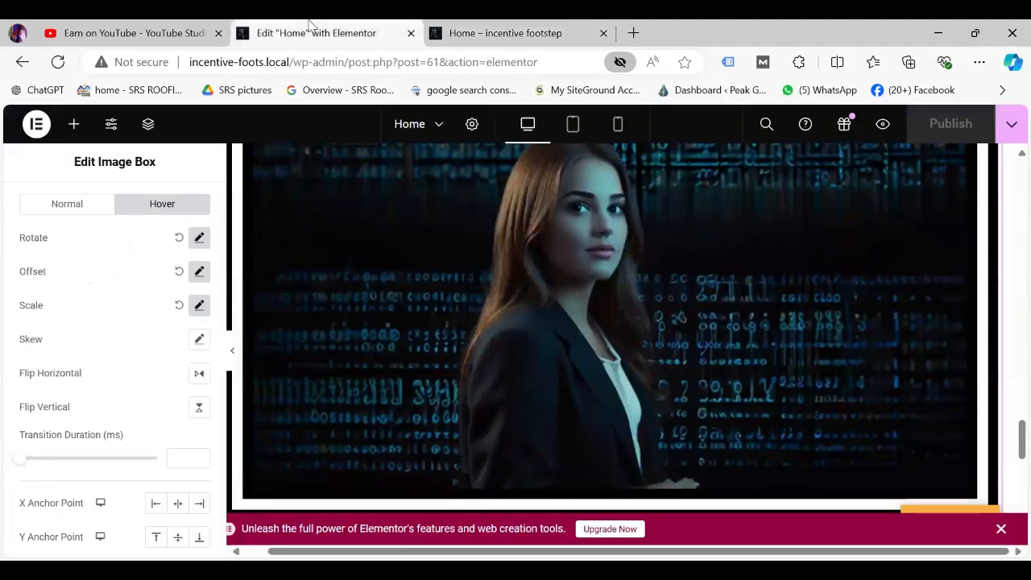
Apply hover Skew X -231° and Y -196°, publish, and check it in the live preview.
{"action": "left_click", "coordinate": [199, 339]}
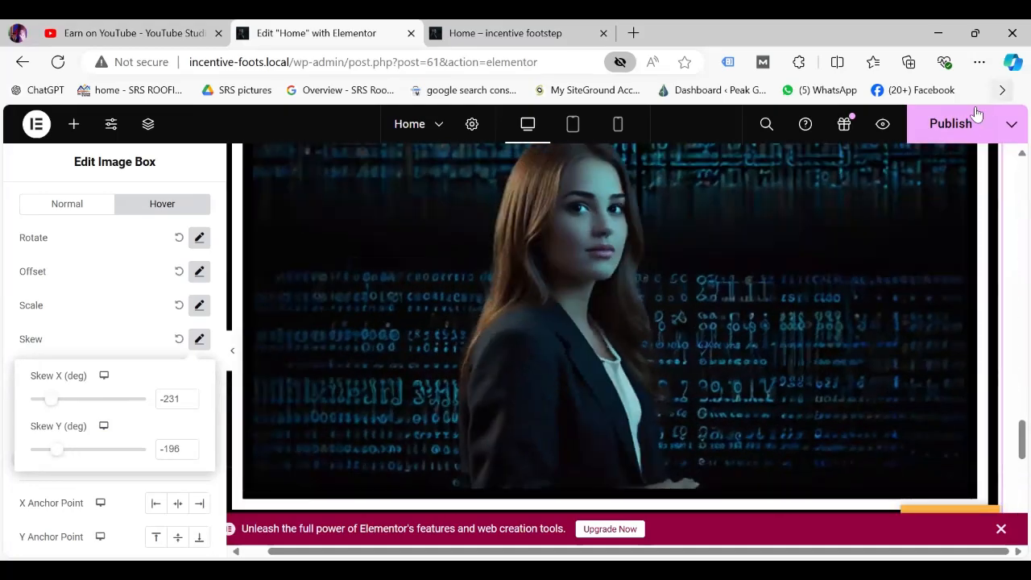
{"action": "left_click", "coordinate": [972, 124]}
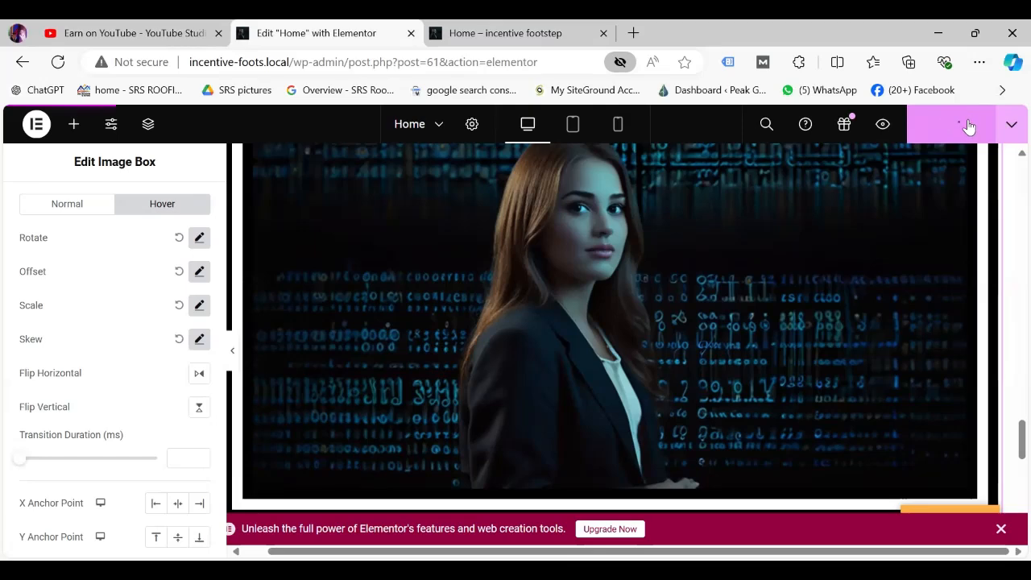
{"action": "left_click", "coordinate": [526, 31]}
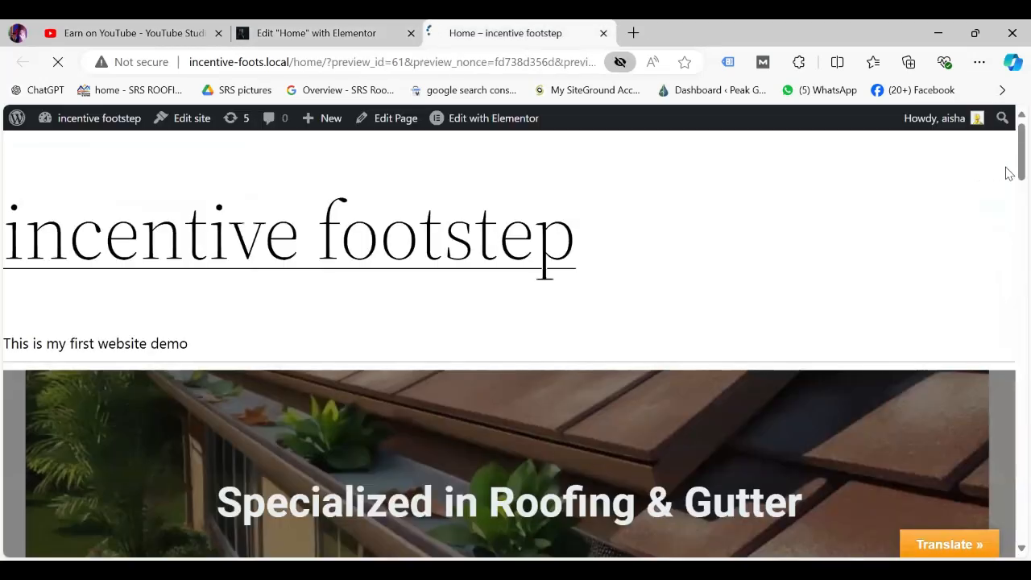
{"action": "left_click_drag", "start_coordinate": [1005, 176], "coordinate": [1008, 512]}
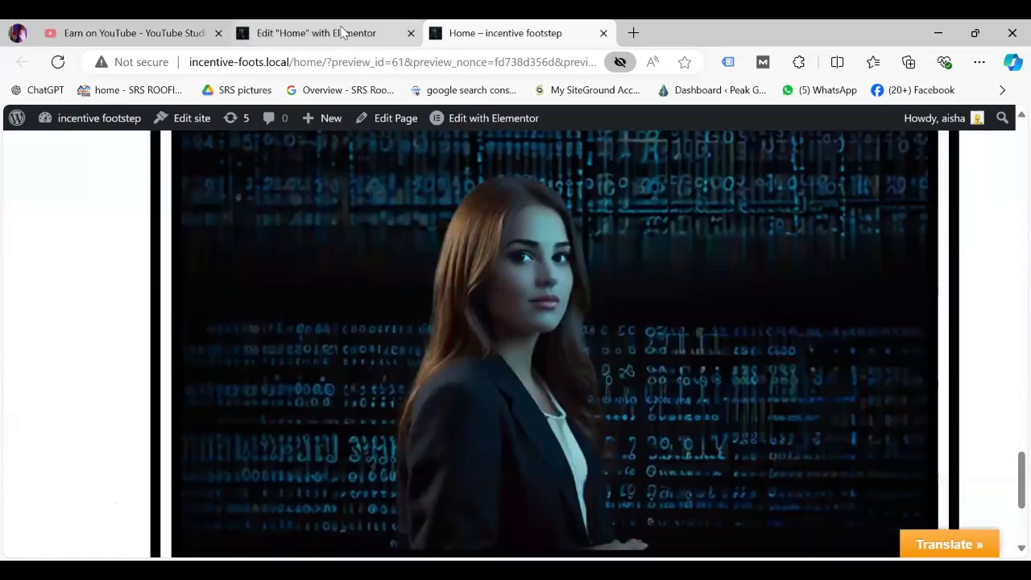
{"action": "left_click", "coordinate": [343, 32]}
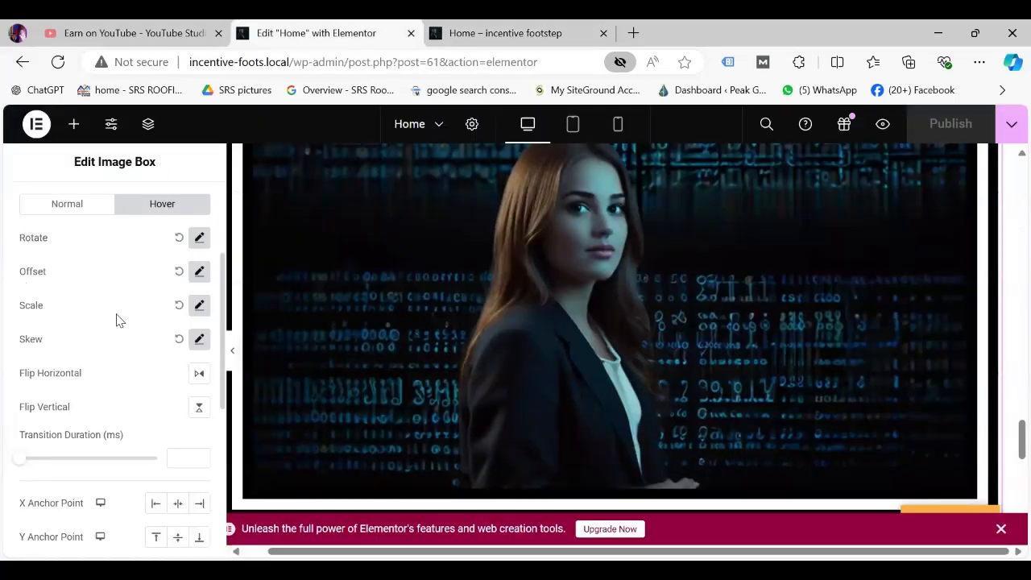
Reset hover Skew, Scale, Rotate and Offset to default, and enable Flip Horizontal and Flip Vertical.
{"action": "left_click", "coordinate": [180, 342]}
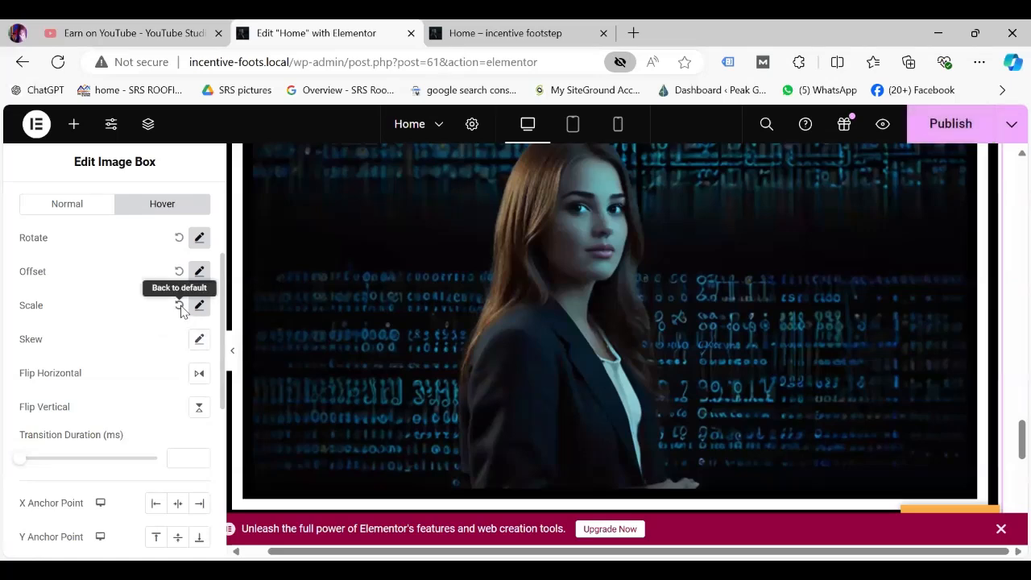
{"action": "left_click", "coordinate": [180, 306]}
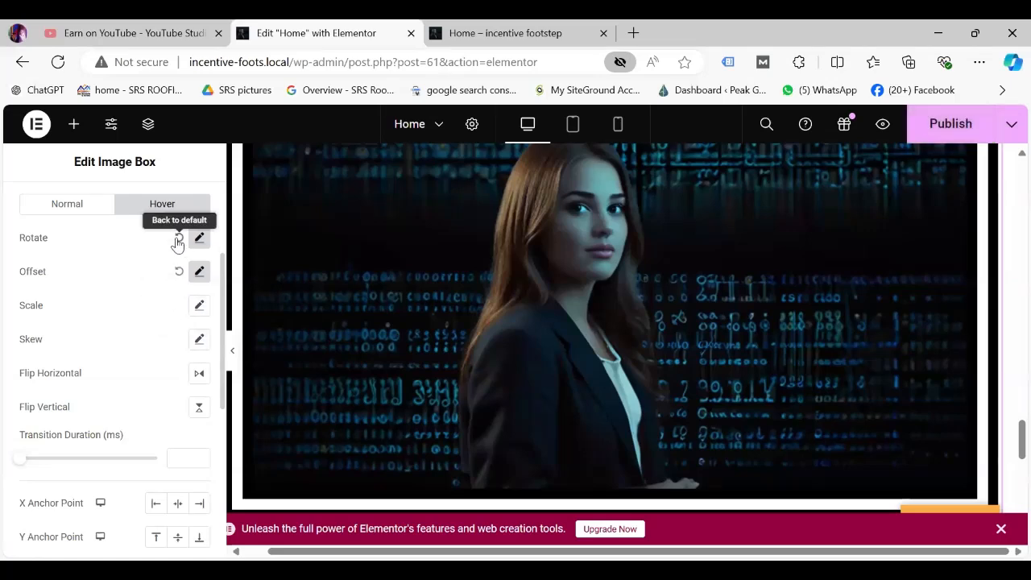
{"action": "left_click", "coordinate": [178, 242]}
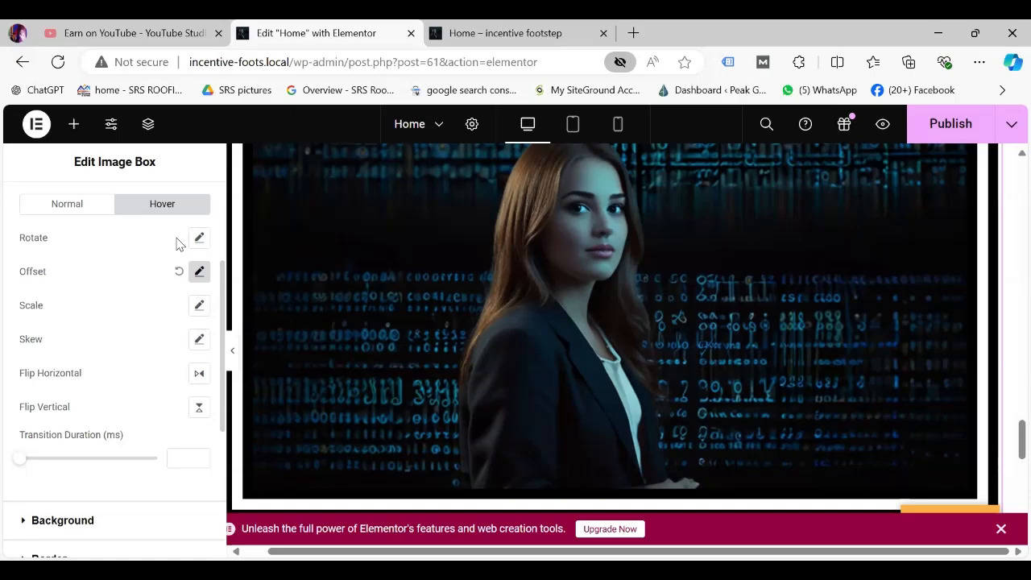
{"action": "left_click", "coordinate": [199, 375]}
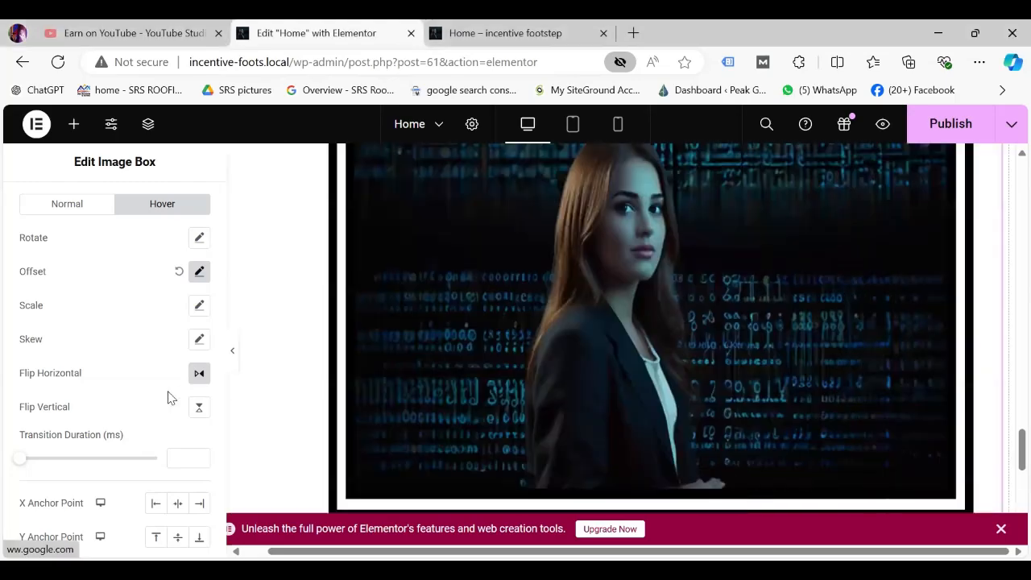
{"action": "left_click", "coordinate": [198, 409]}
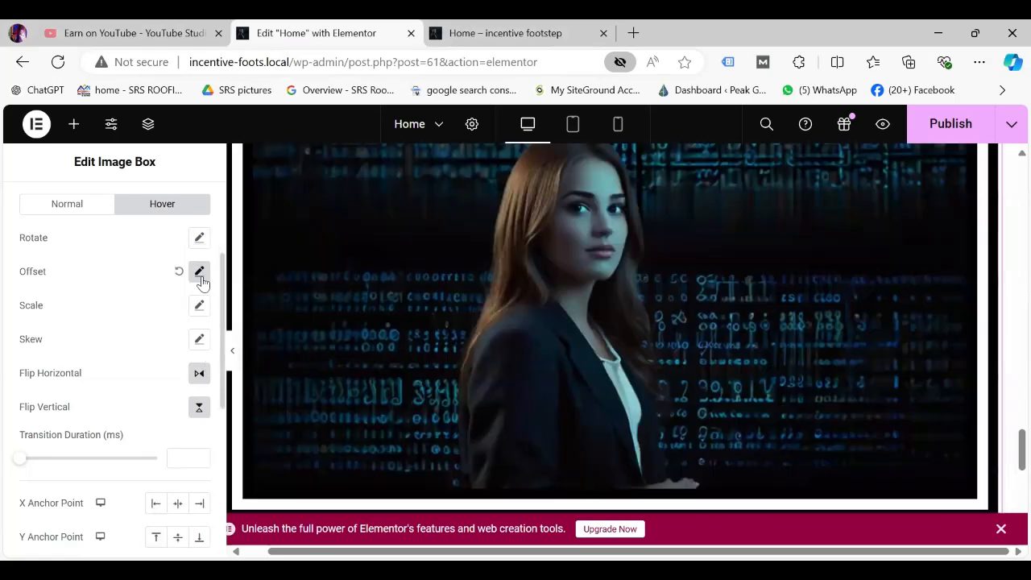
{"action": "left_click", "coordinate": [200, 273]}
{"action": "left_click", "coordinate": [180, 273]}
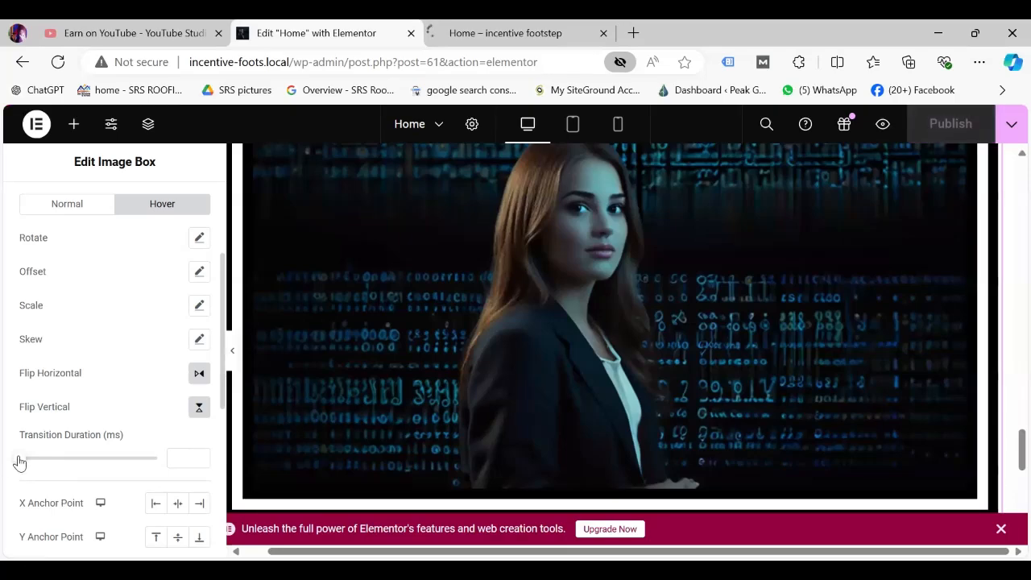
Lengthen the hover Transition Duration to 3700 ms and expand the Background section.
{"action": "left_click_drag", "start_coordinate": [19, 460], "coordinate": [33, 459]}
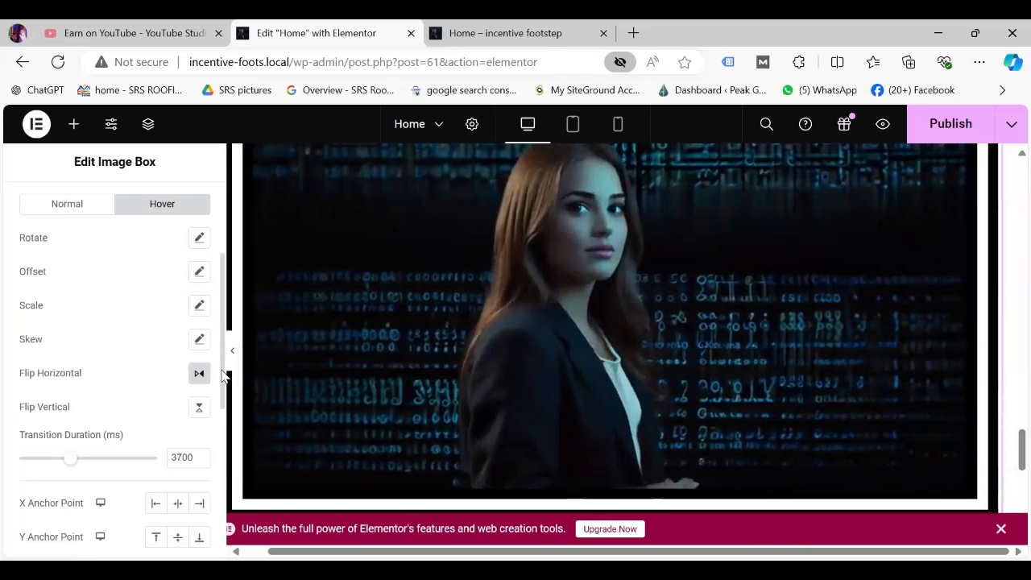
{"action": "scroll", "coordinate": [224, 379], "scroll_direction": "down", "scroll_amount": 5}
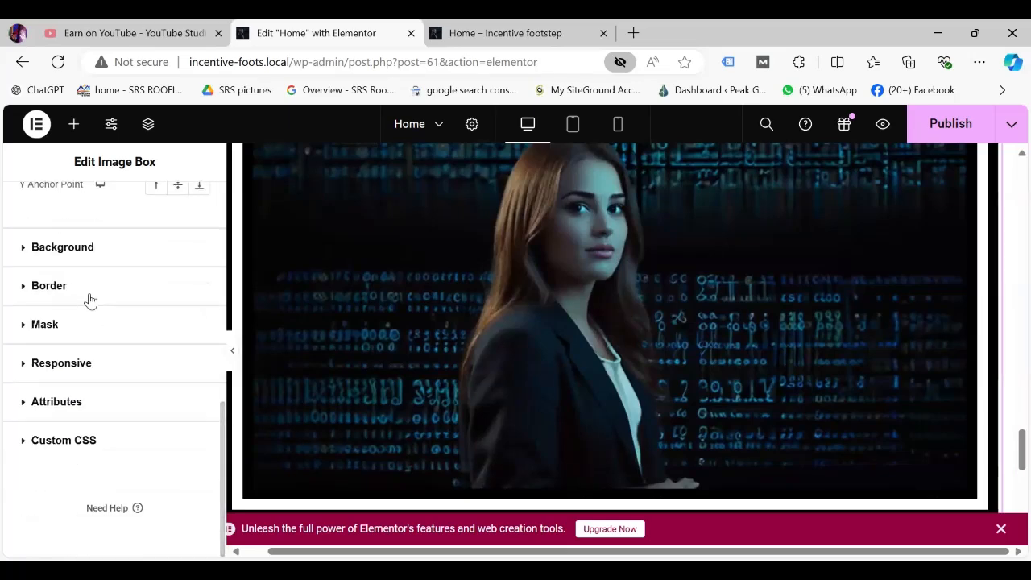
{"action": "left_click", "coordinate": [63, 247]}
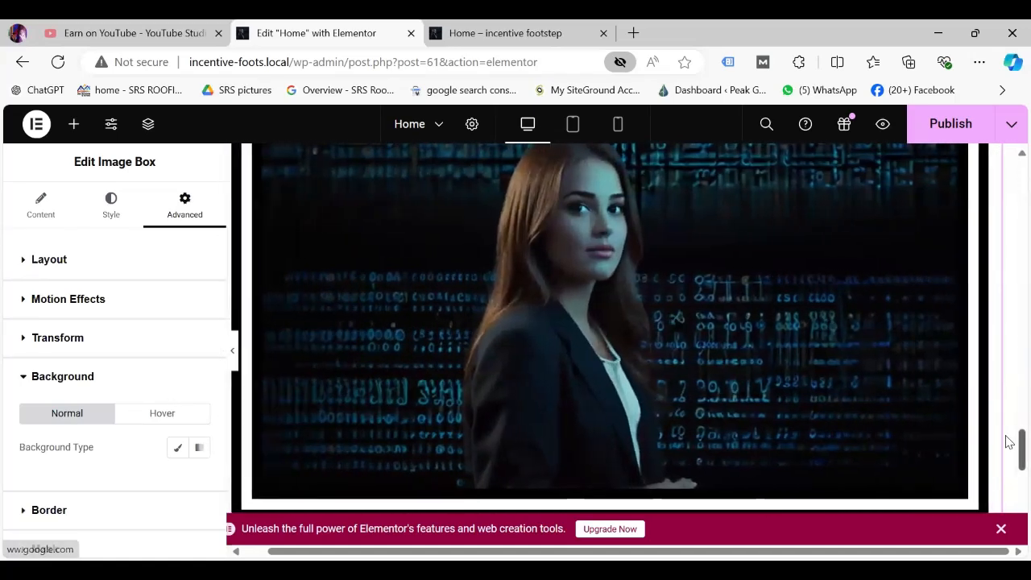
Shrink the Image Box picture width in Style > Image from 98% to about 69%.
{"action": "scroll", "coordinate": [1009, 416], "scroll_direction": "up", "scroll_amount": 3}
{"action": "scroll", "coordinate": [1014, 419], "scroll_direction": "down", "scroll_amount": 1}
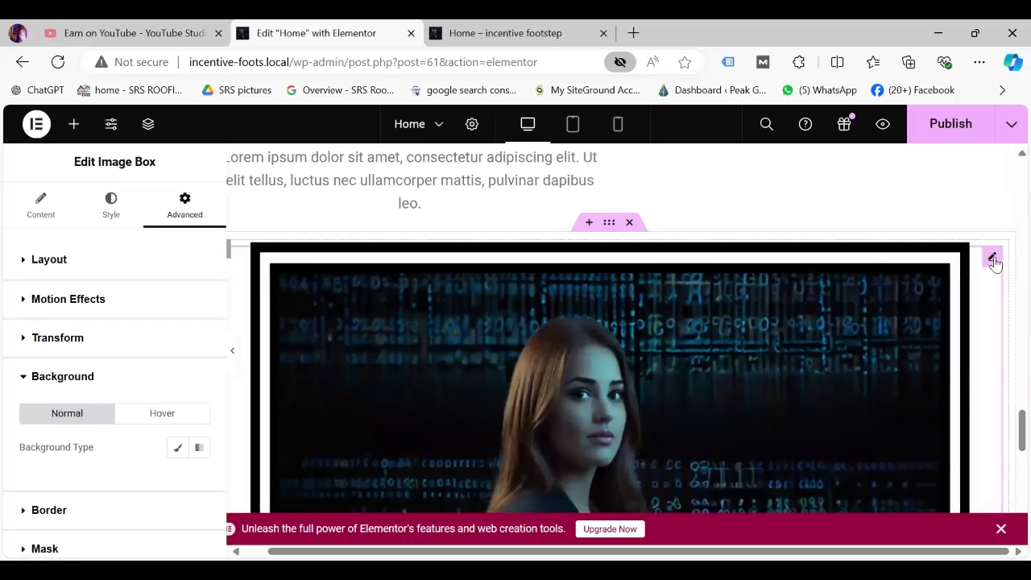
{"action": "left_click", "coordinate": [40, 210]}
{"action": "left_click", "coordinate": [112, 203]}
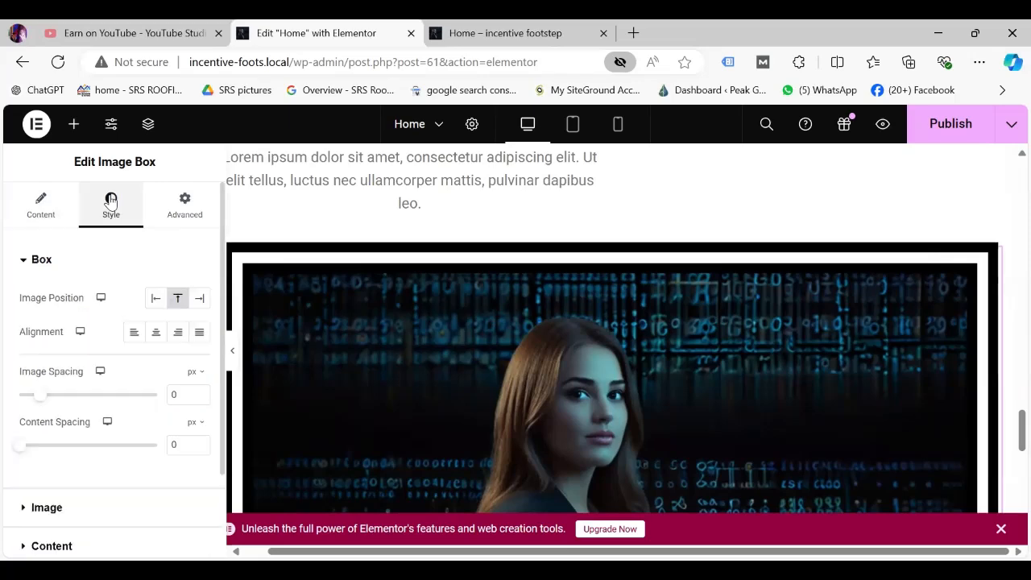
{"action": "left_click", "coordinate": [47, 507]}
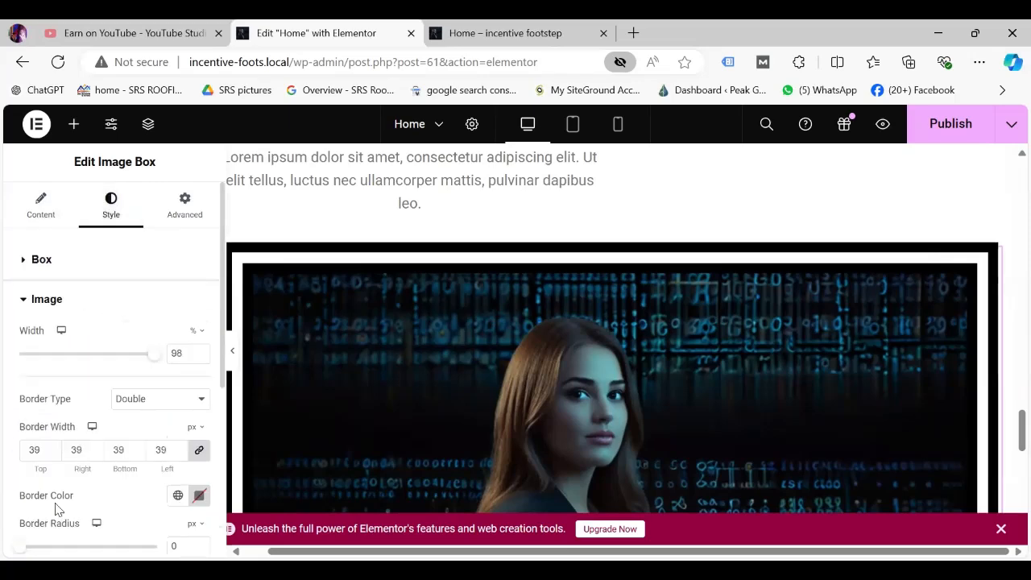
{"action": "left_click_drag", "start_coordinate": [157, 360], "coordinate": [116, 361]}
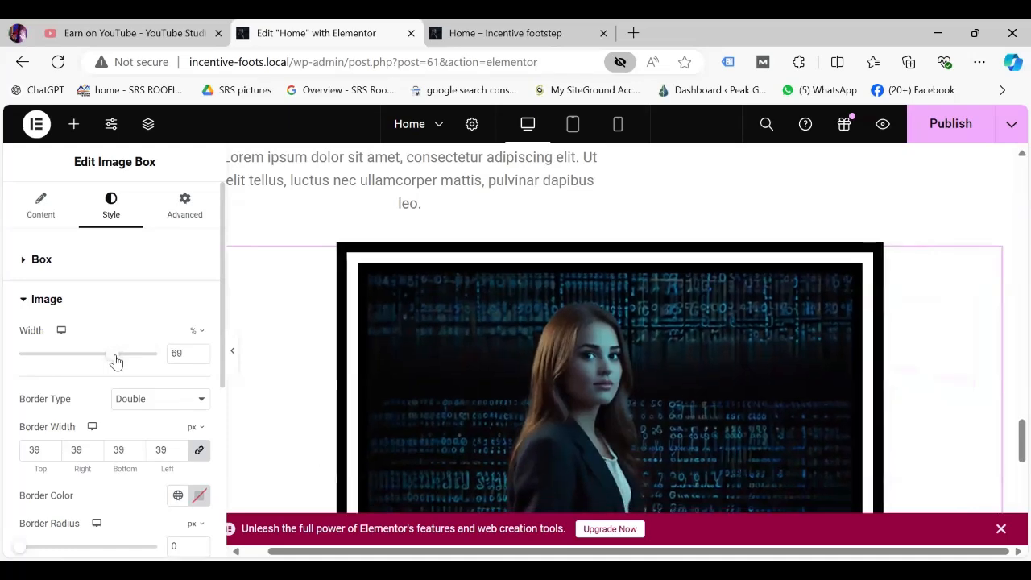
{"action": "left_click", "coordinate": [186, 206]}
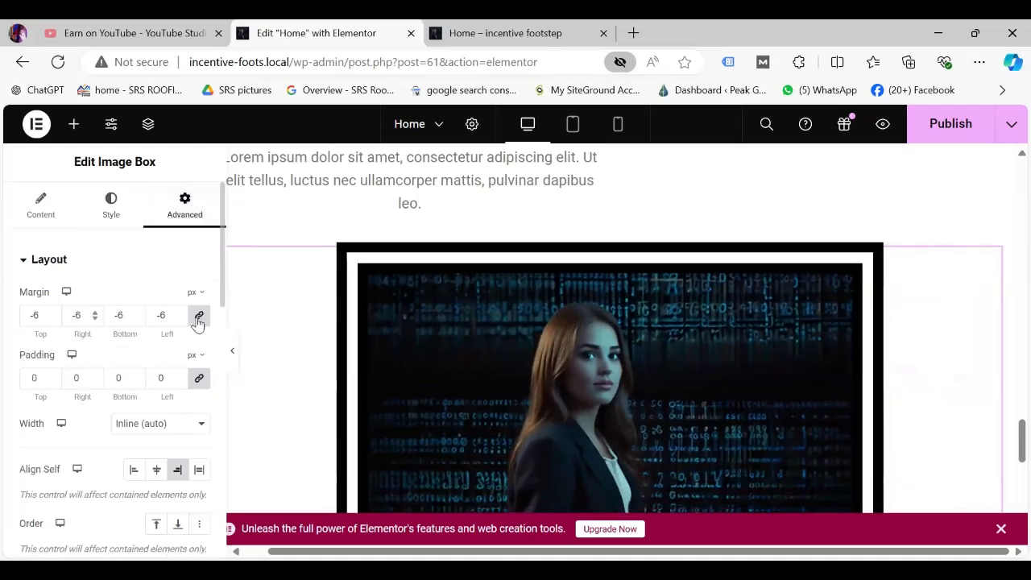
Set the Image Box's linked Margin to 50 px on all four sides.
{"action": "left_click_drag", "start_coordinate": [179, 314], "coordinate": [179, 314]}
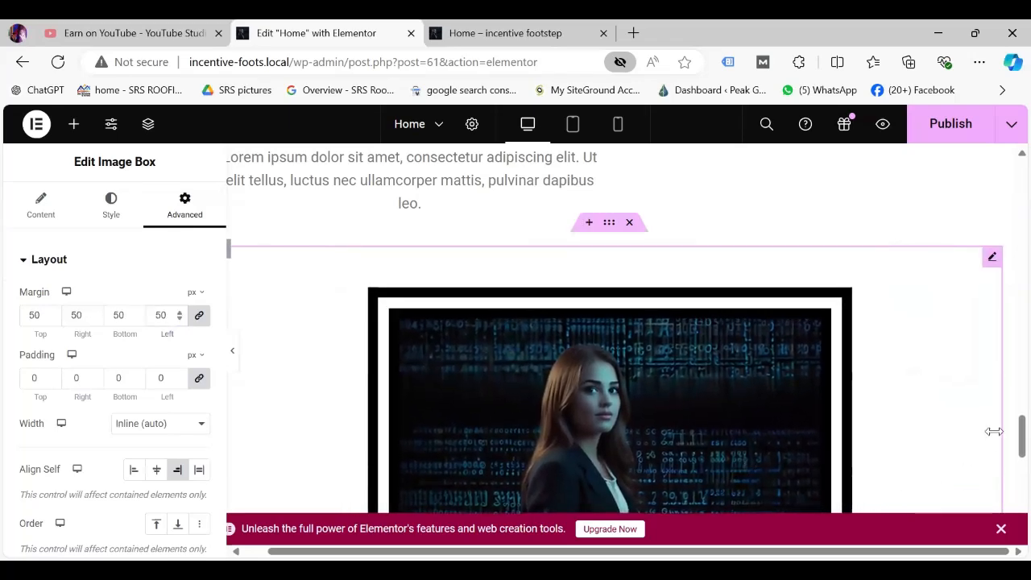
{"action": "scroll", "coordinate": [1005, 436], "scroll_direction": "down", "scroll_amount": 2}
{"action": "scroll", "coordinate": [1007, 459], "scroll_direction": "up", "scroll_amount": 2}
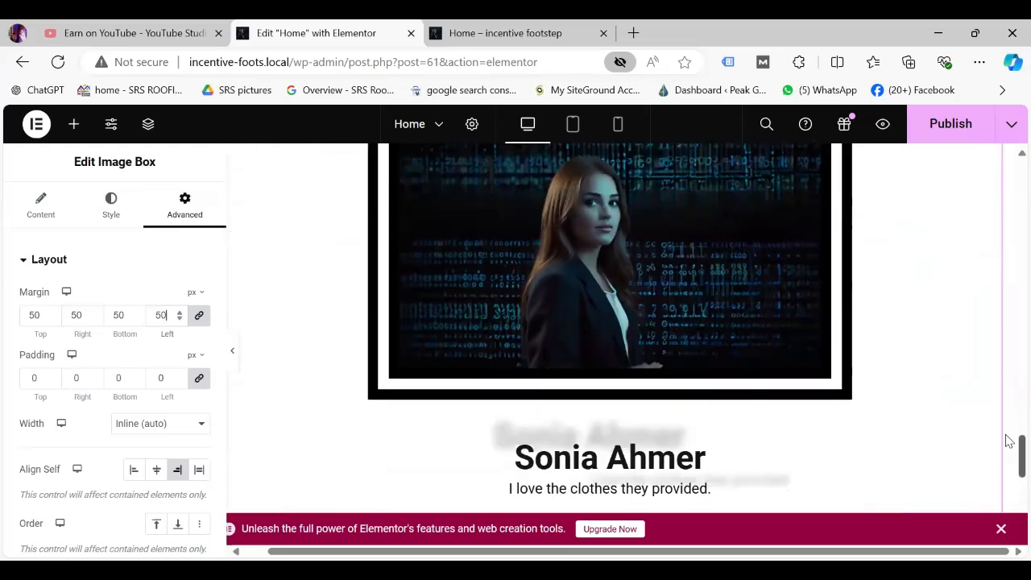
{"action": "scroll", "coordinate": [1009, 440], "scroll_direction": "down", "scroll_amount": 1}
{"action": "scroll", "coordinate": [1009, 448], "scroll_direction": "up", "scroll_amount": 1}
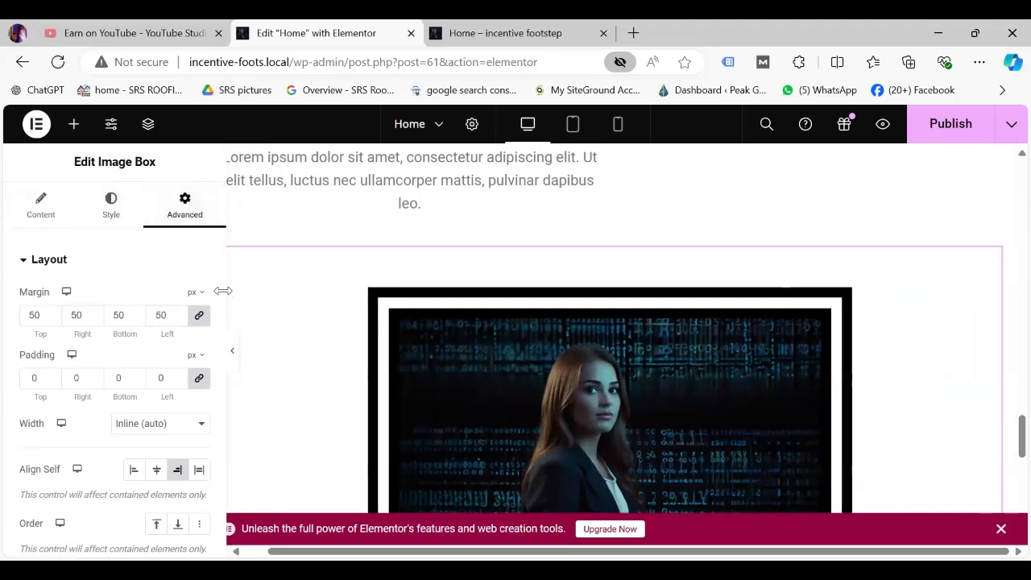
{"action": "left_click_drag", "start_coordinate": [221, 296], "coordinate": [236, 492]}
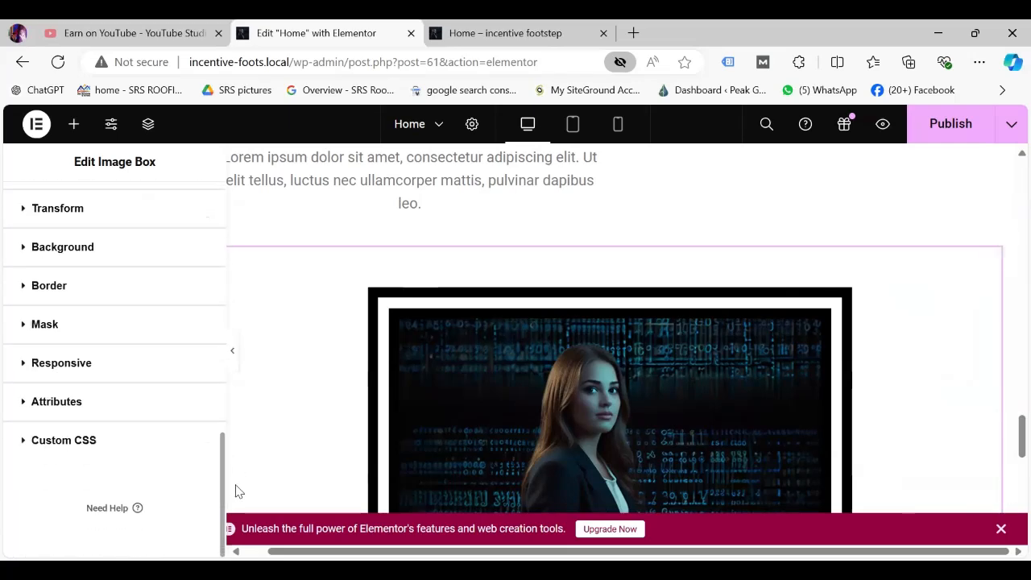
Give the Image Box a Classic hover background in red #B81717.
{"action": "left_click", "coordinate": [54, 248]}
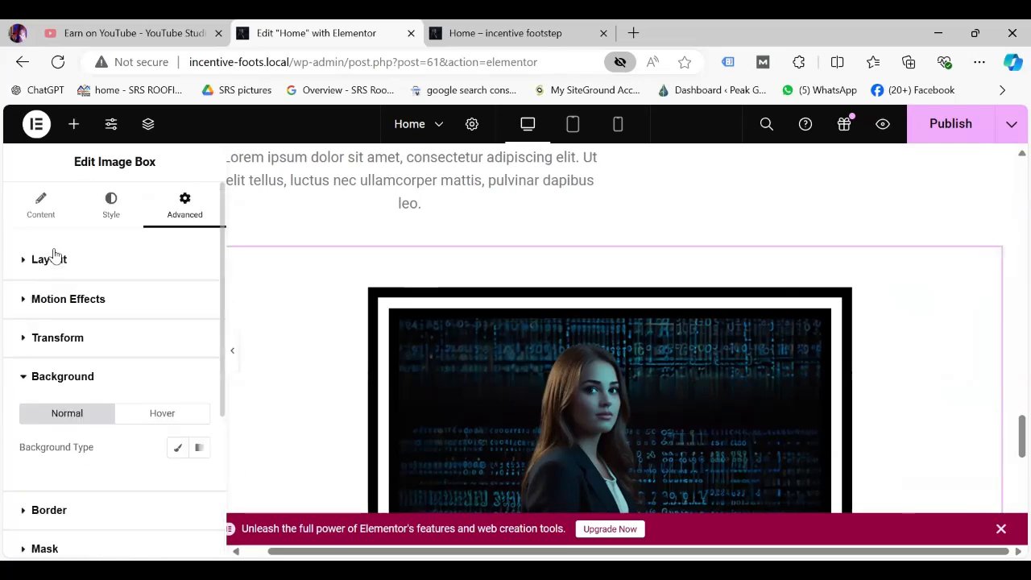
{"action": "left_click", "coordinate": [164, 419]}
{"action": "left_click", "coordinate": [178, 449]}
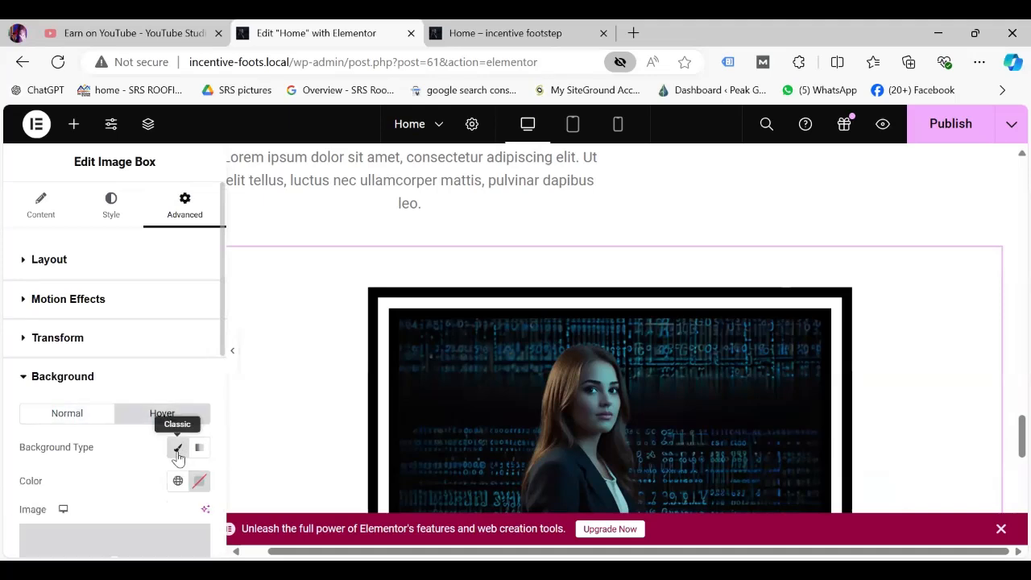
{"action": "left_click", "coordinate": [199, 482]}
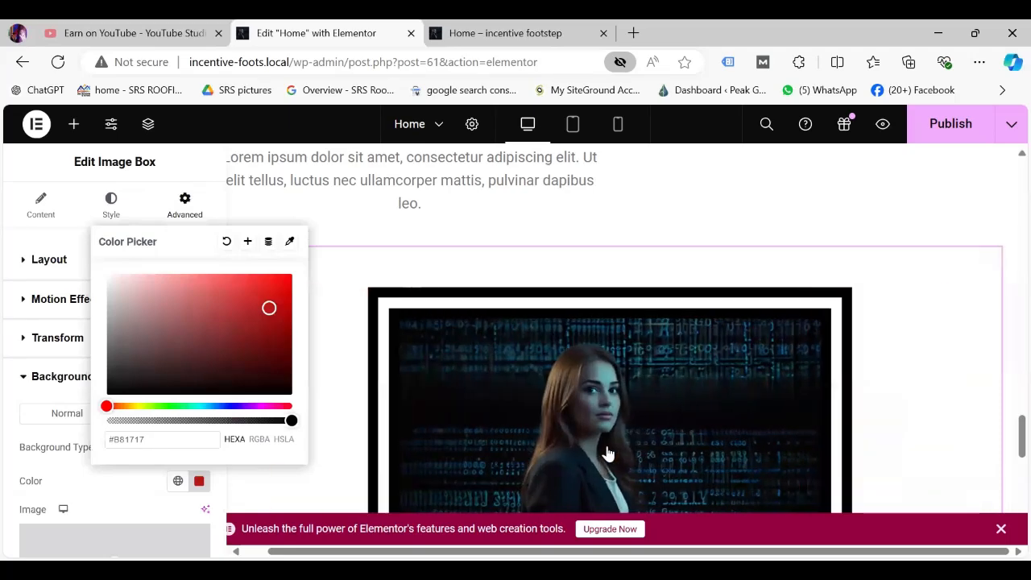
{"action": "scroll", "coordinate": [112, 409], "scroll_direction": "down", "scroll_amount": 1}
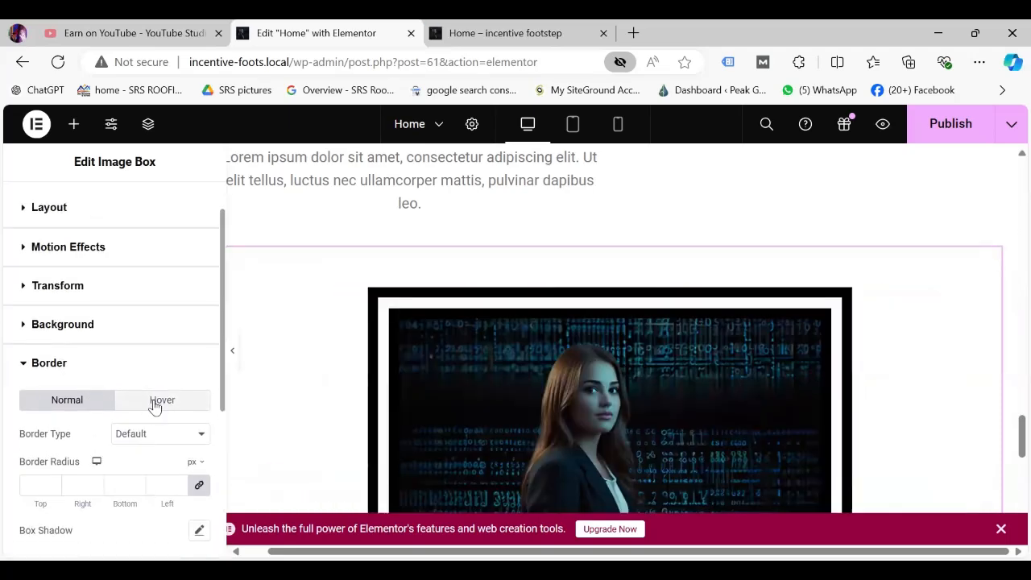
{"action": "scroll", "coordinate": [155, 405], "scroll_direction": "up", "scroll_amount": 1}
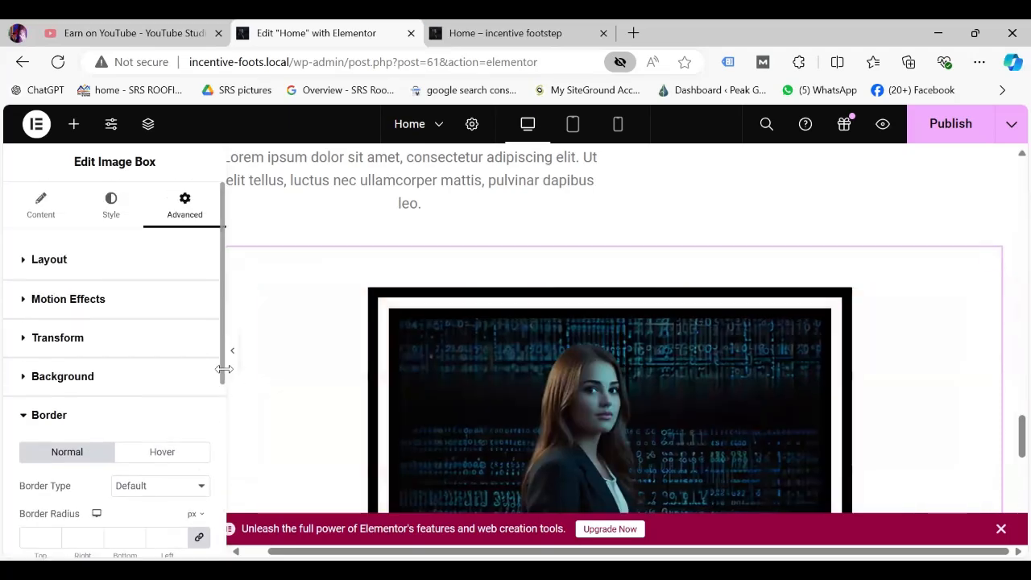
{"action": "scroll", "coordinate": [226, 395], "scroll_direction": "down", "scroll_amount": 3}
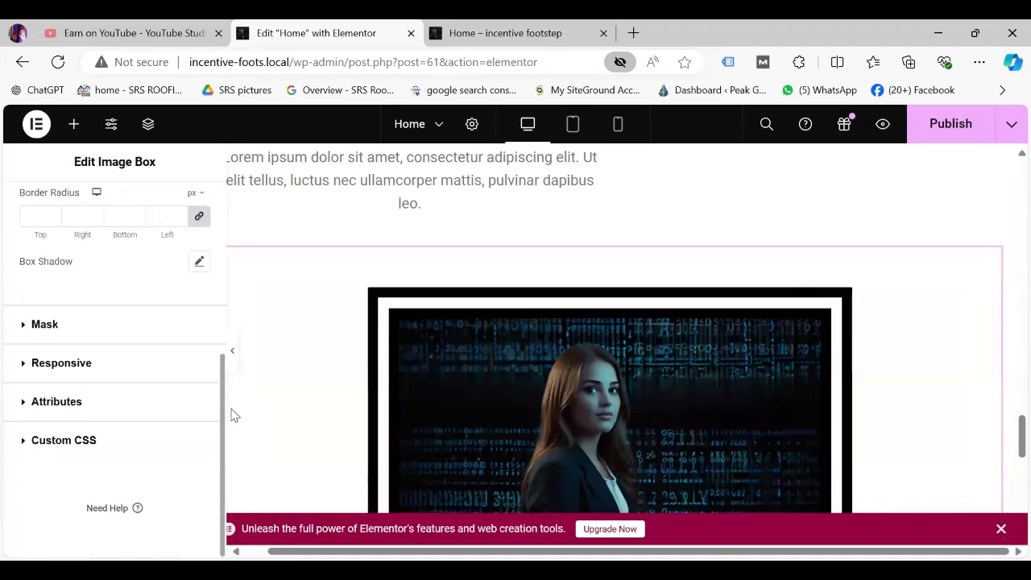
{"action": "left_click", "coordinate": [83, 323]}
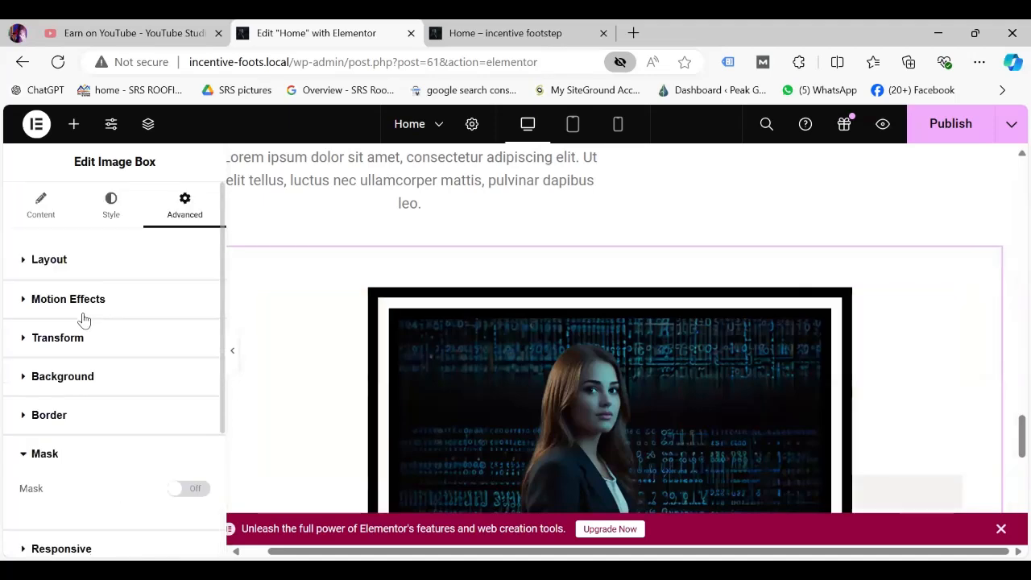
Turn on the image mask and try the Flower shape.
{"action": "left_click", "coordinate": [193, 490]}
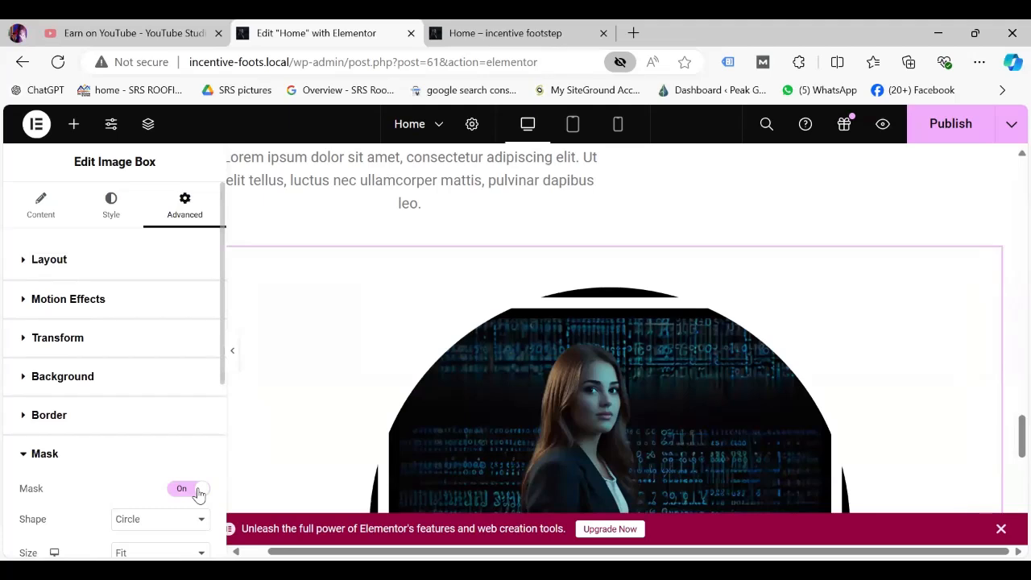
{"action": "scroll", "coordinate": [223, 402], "scroll_direction": "down", "scroll_amount": 4}
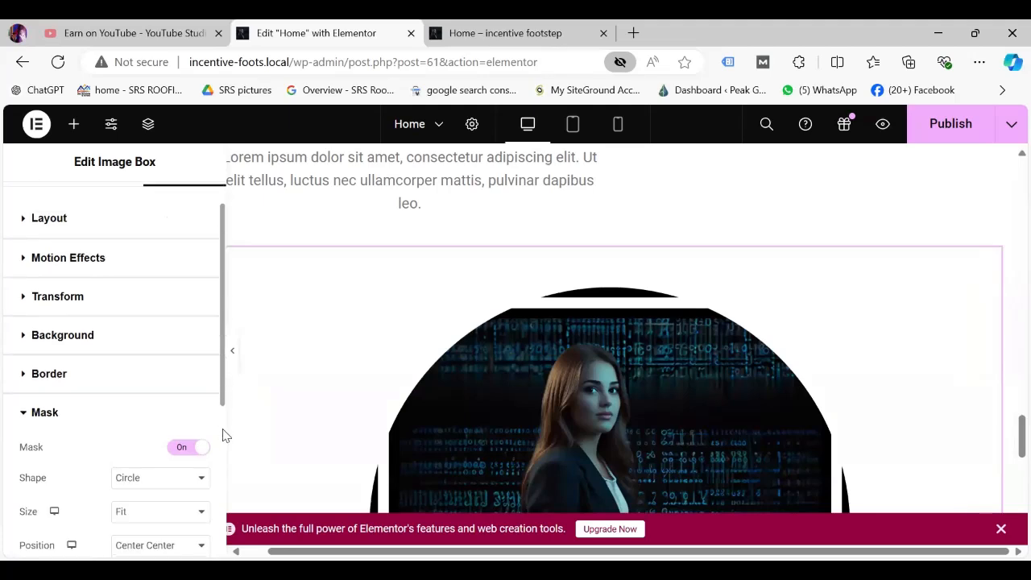
{"action": "left_click_drag", "start_coordinate": [1021, 432], "coordinate": [1005, 483]}
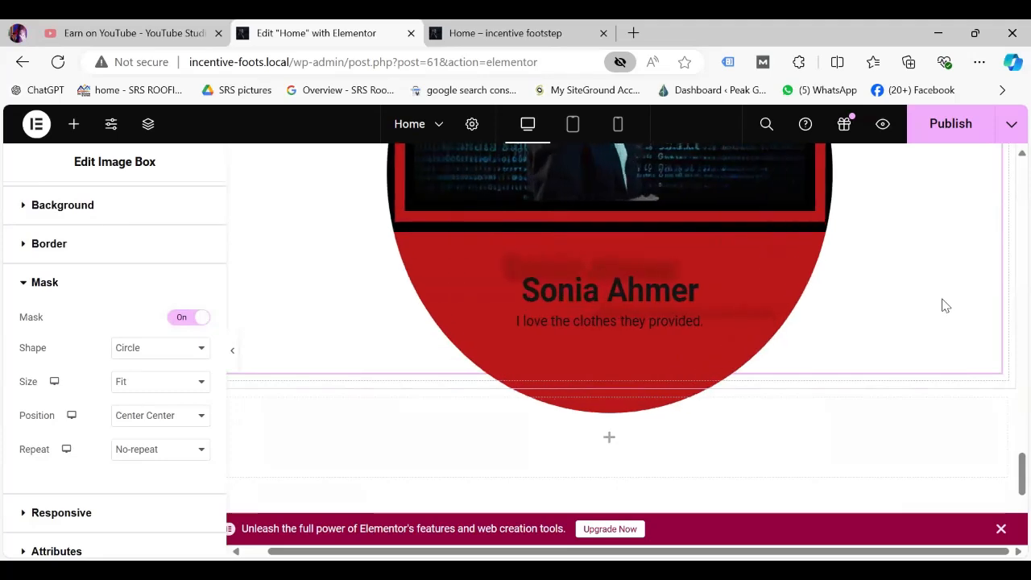
{"action": "left_click", "coordinate": [201, 351]}
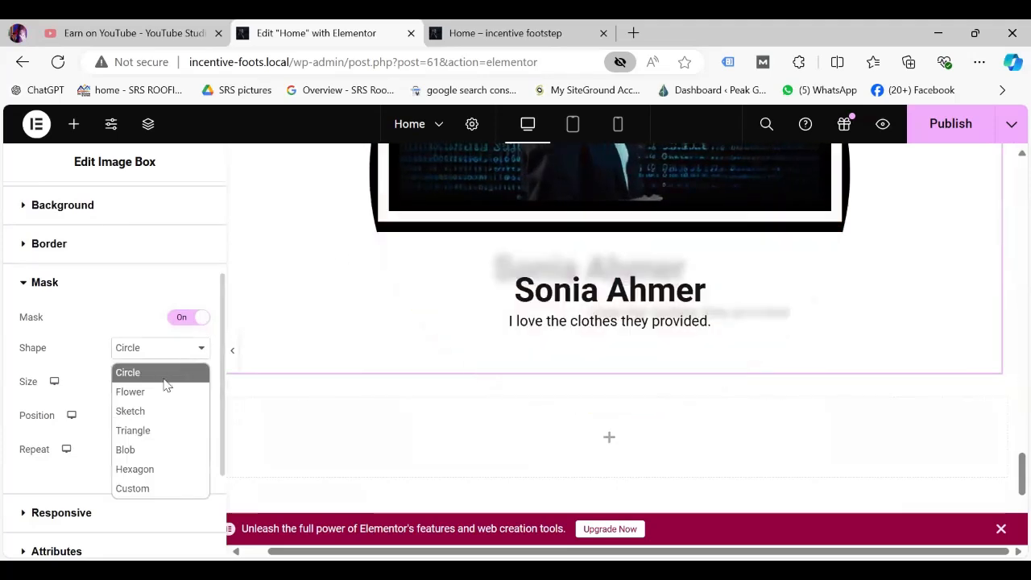
{"action": "left_click", "coordinate": [157, 390]}
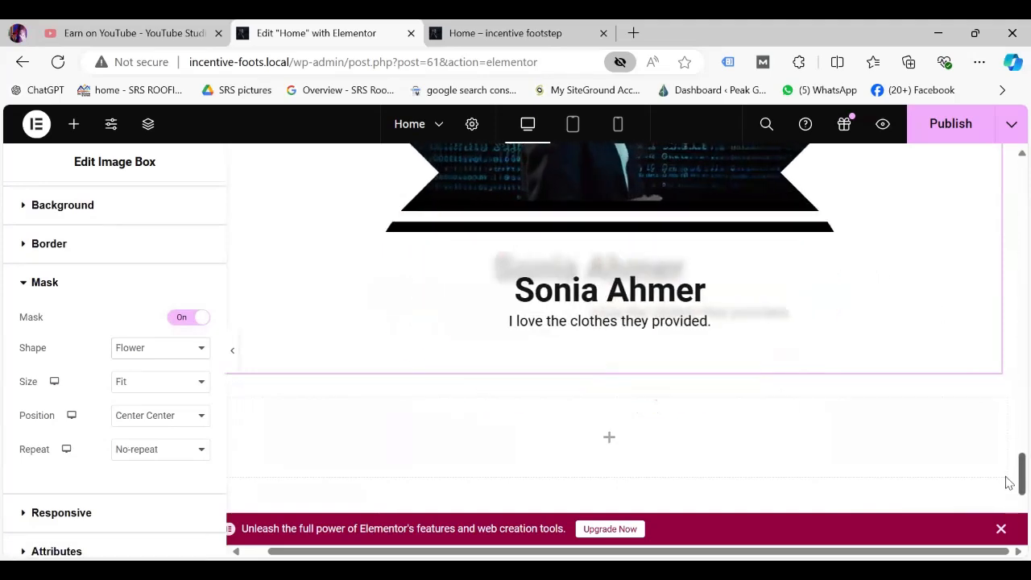
Switch the mask shape to Sketch, then settle on Triangle.
{"action": "scroll", "coordinate": [1010, 482], "scroll_direction": "up", "scroll_amount": 2}
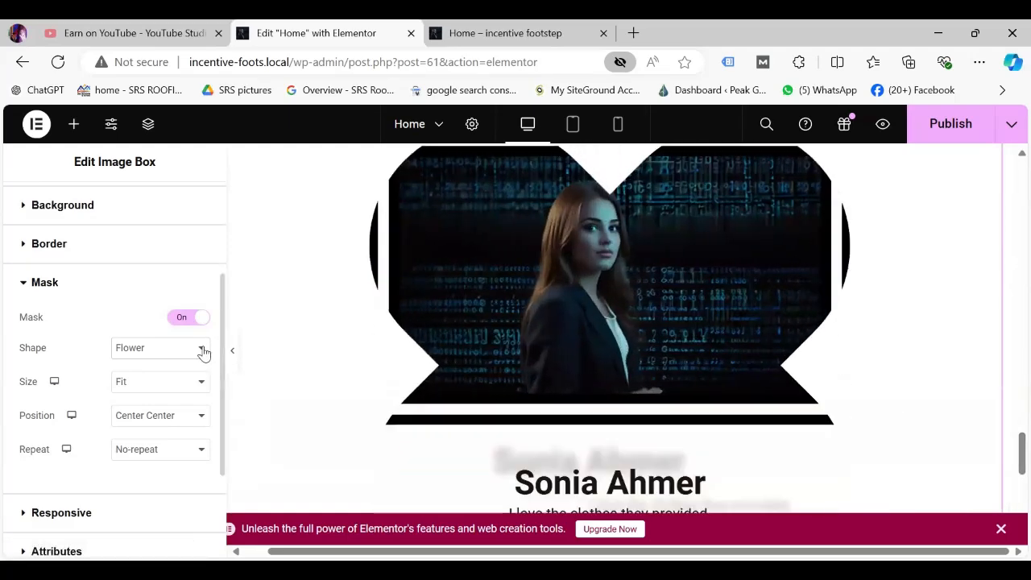
{"action": "left_click", "coordinate": [203, 349]}
{"action": "left_click", "coordinate": [143, 414]}
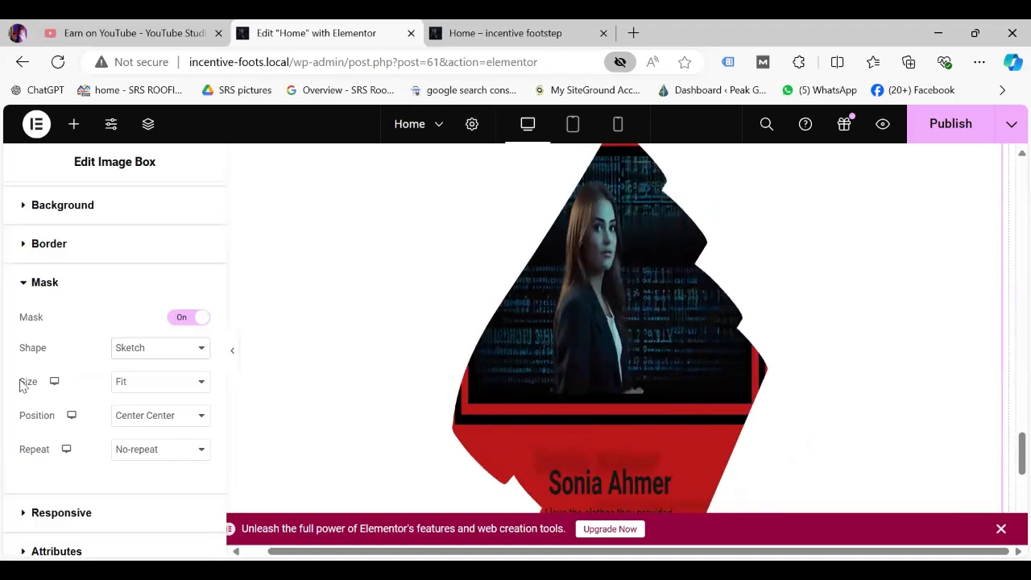
{"action": "left_click", "coordinate": [160, 347]}
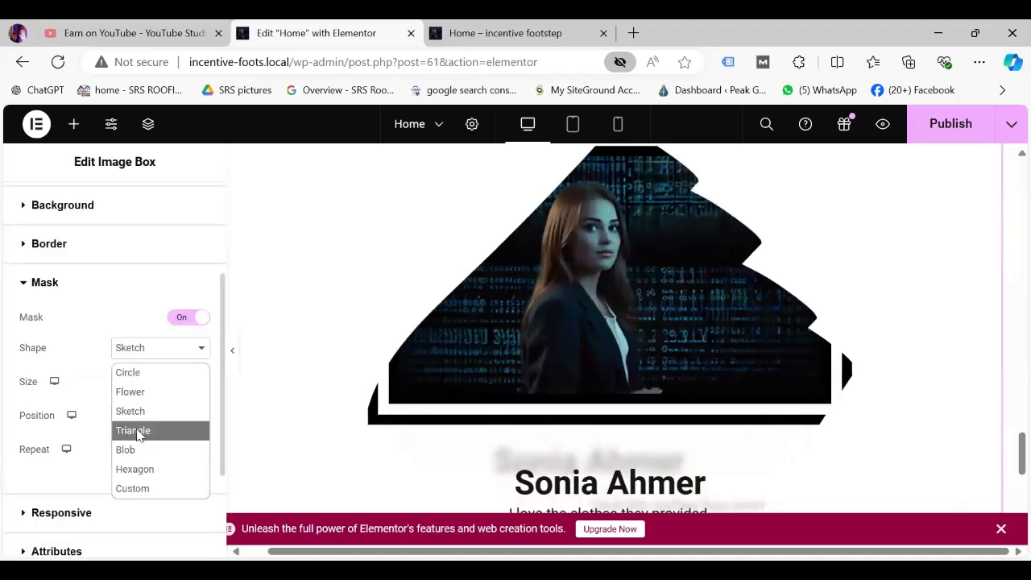
{"action": "left_click", "coordinate": [135, 432]}
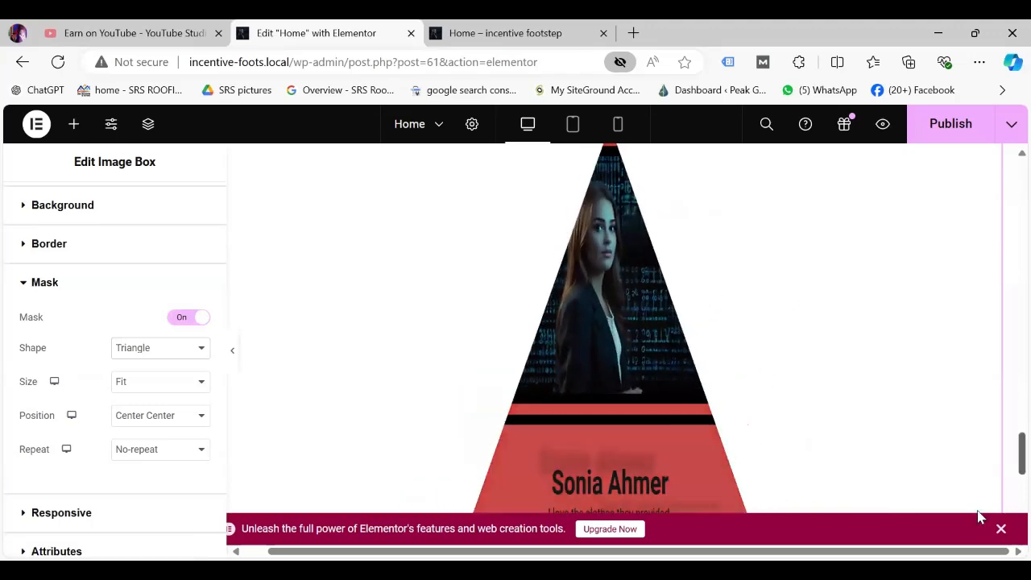
{"action": "scroll", "coordinate": [1006, 466], "scroll_direction": "down", "scroll_amount": 4}
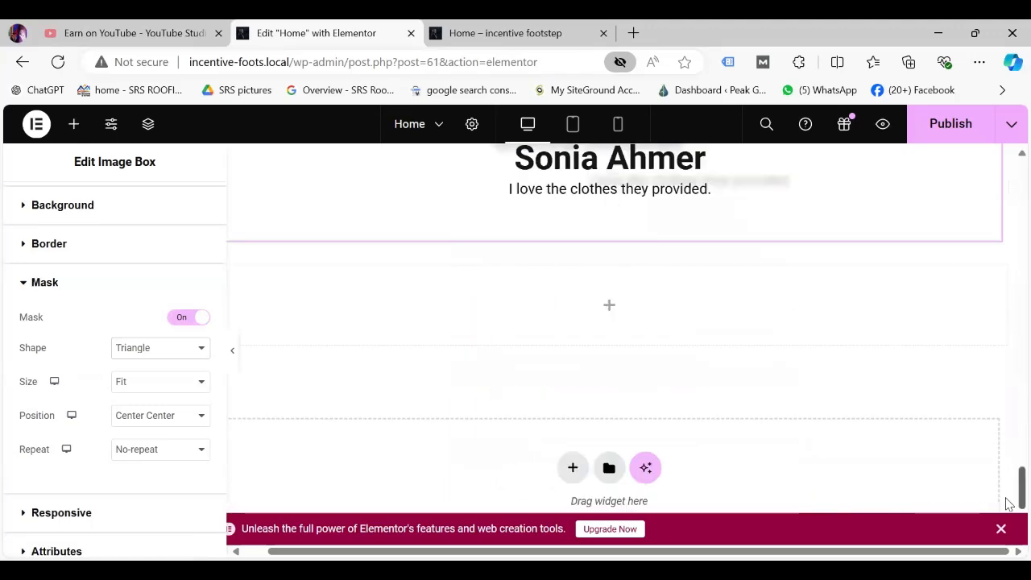
{"action": "scroll", "coordinate": [1006, 466], "scroll_direction": "up", "scroll_amount": 4}
{"action": "scroll", "coordinate": [1006, 466], "scroll_direction": "down", "scroll_amount": 1}
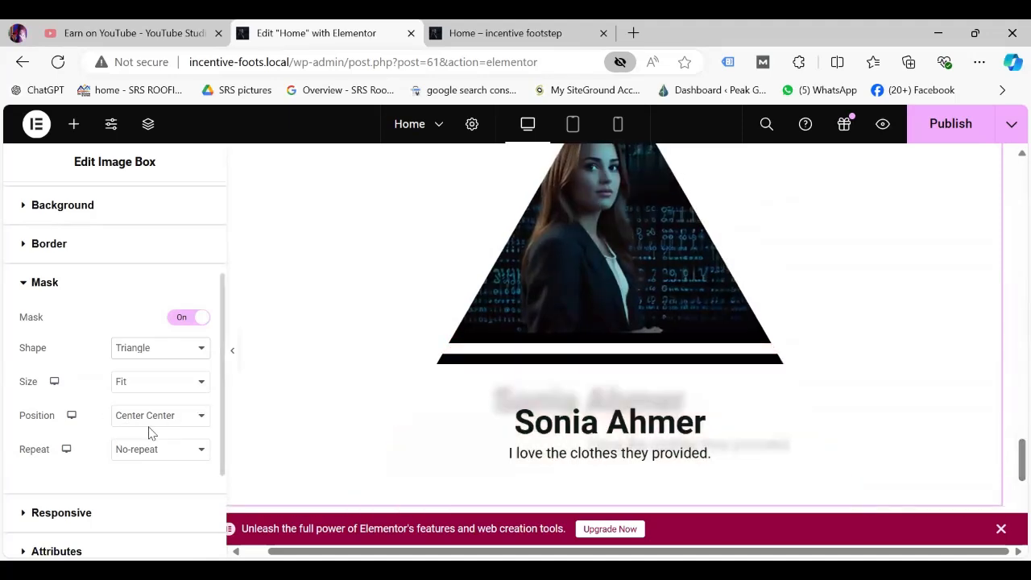
Set the image box's triangle mask Size to Fill, then review the Position and Responsive settings.
{"action": "left_click", "coordinate": [200, 387]}
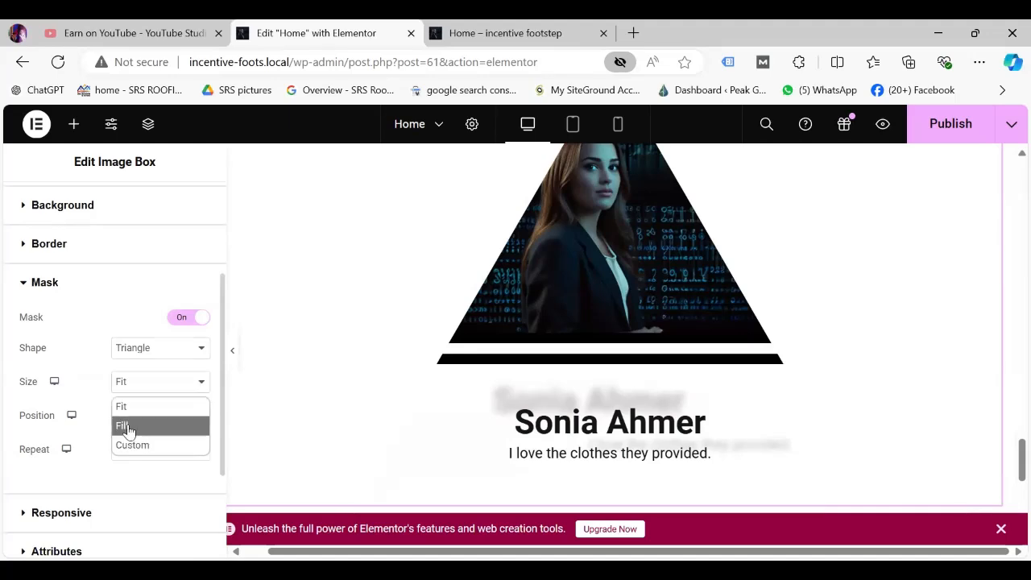
{"action": "left_click", "coordinate": [127, 427]}
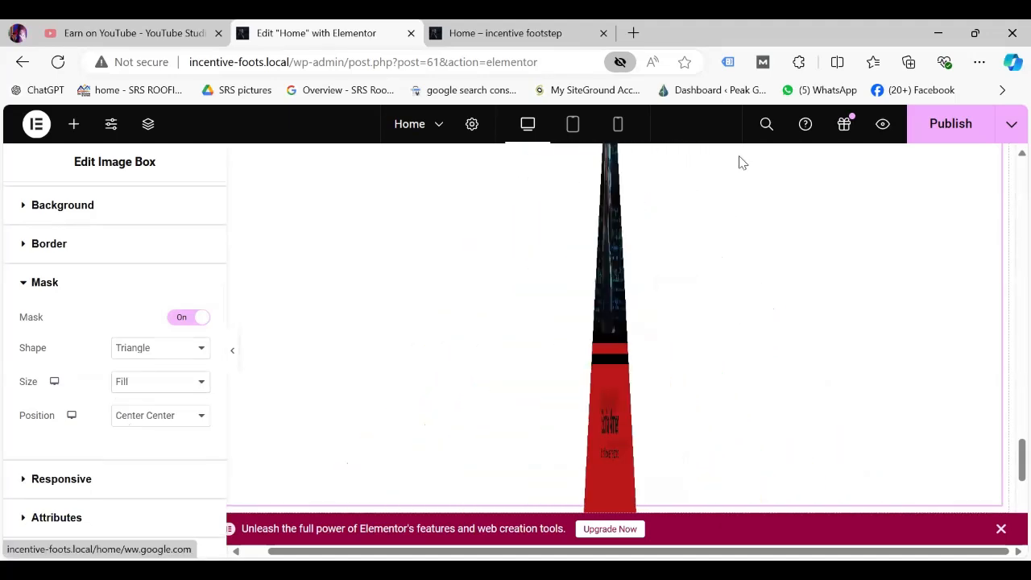
{"action": "scroll", "coordinate": [1007, 475], "scroll_direction": "down", "scroll_amount": 2}
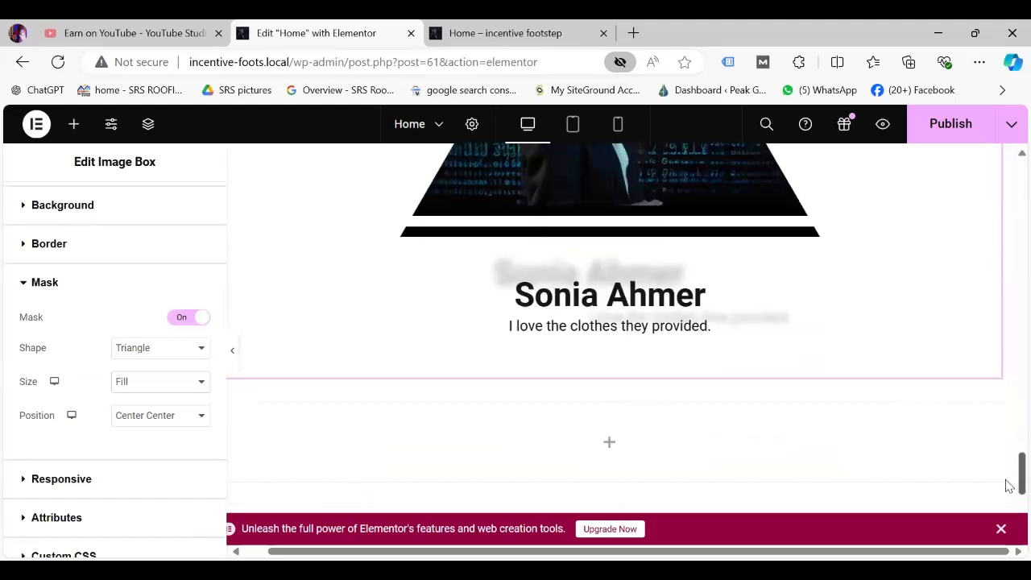
{"action": "scroll", "coordinate": [1009, 487], "scroll_direction": "down", "scroll_amount": 1}
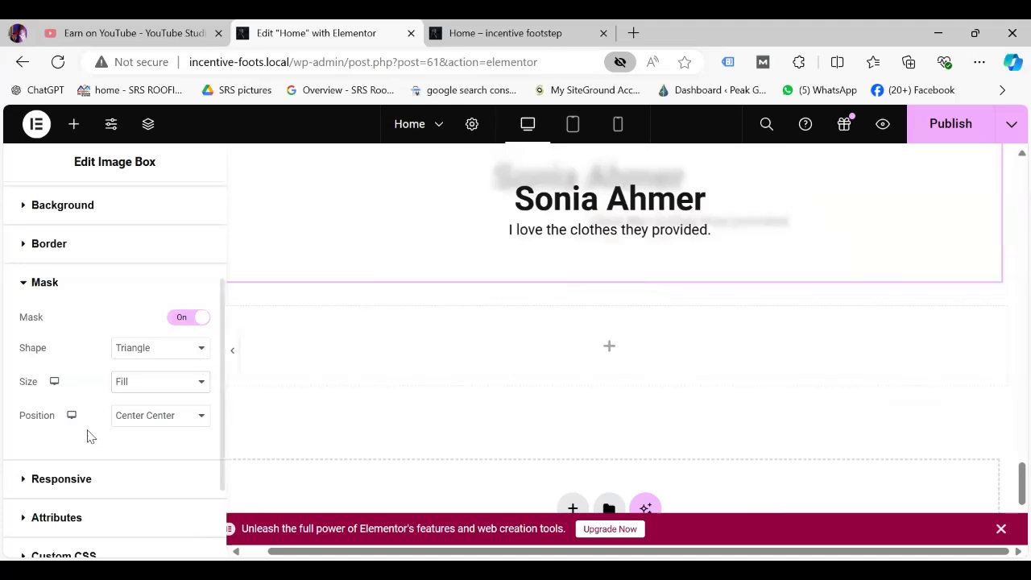
{"action": "left_click", "coordinate": [201, 417]}
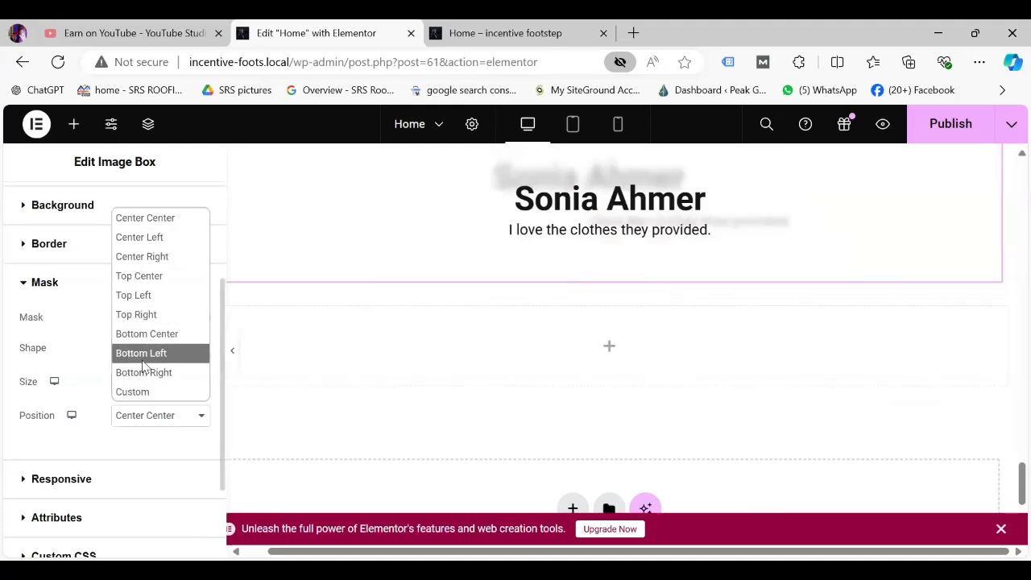
{"action": "left_click", "coordinate": [80, 481]}
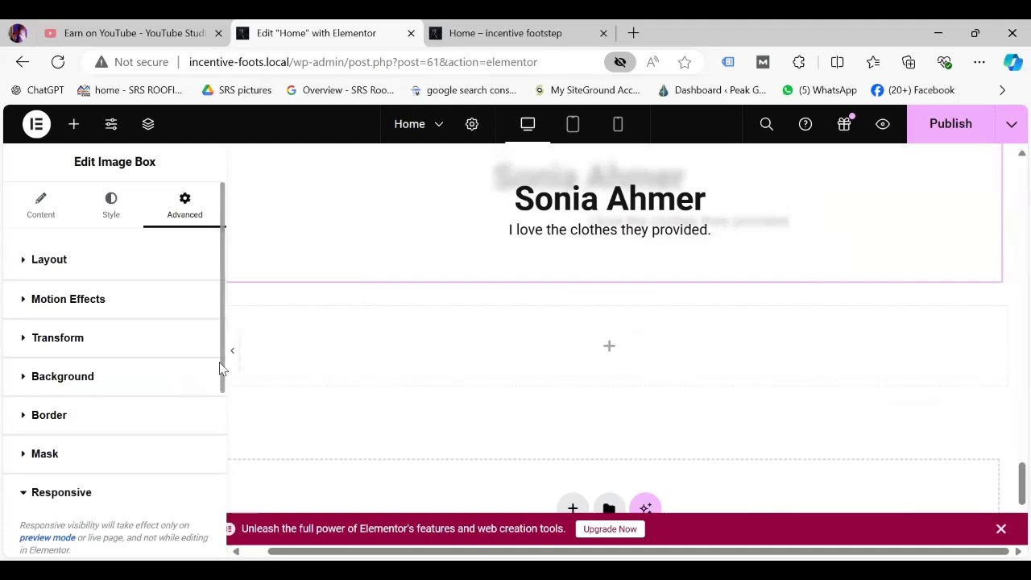
Hide the testimonial image box on tablet portrait and desktop, publish, and view the live page.
{"action": "left_click_drag", "start_coordinate": [221, 368], "coordinate": [233, 526]}
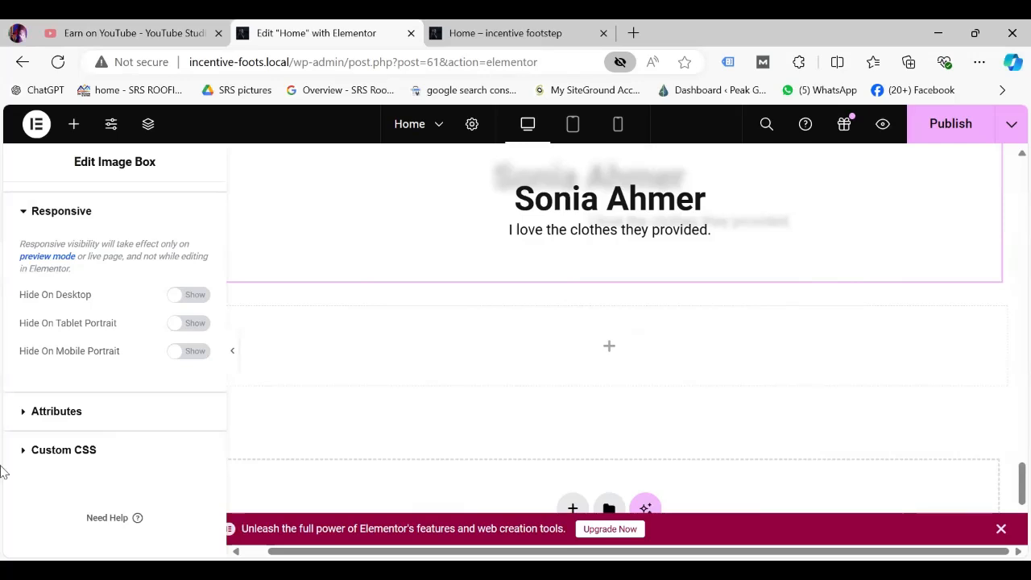
{"action": "left_click", "coordinate": [199, 325]}
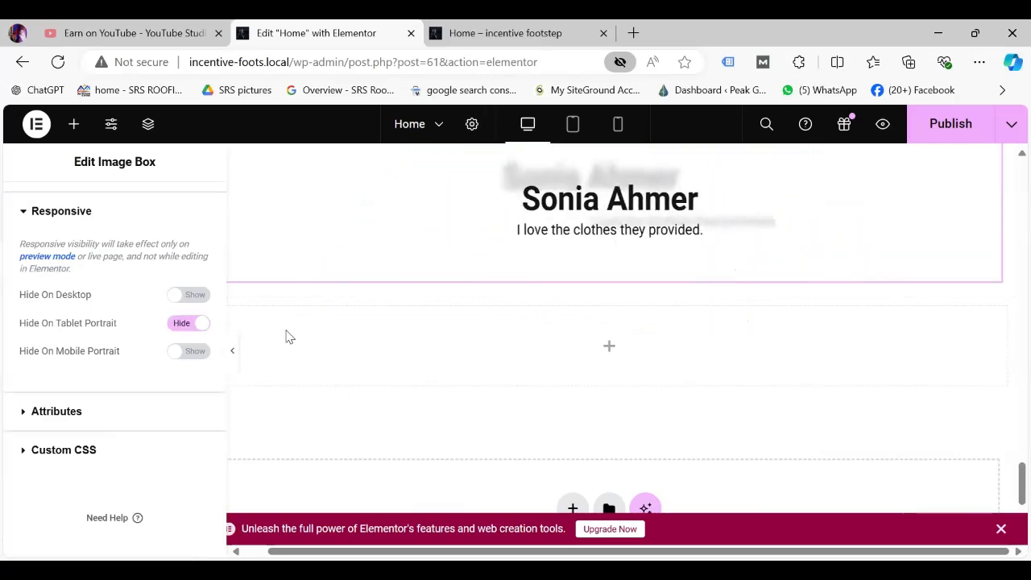
{"action": "left_click", "coordinate": [199, 297]}
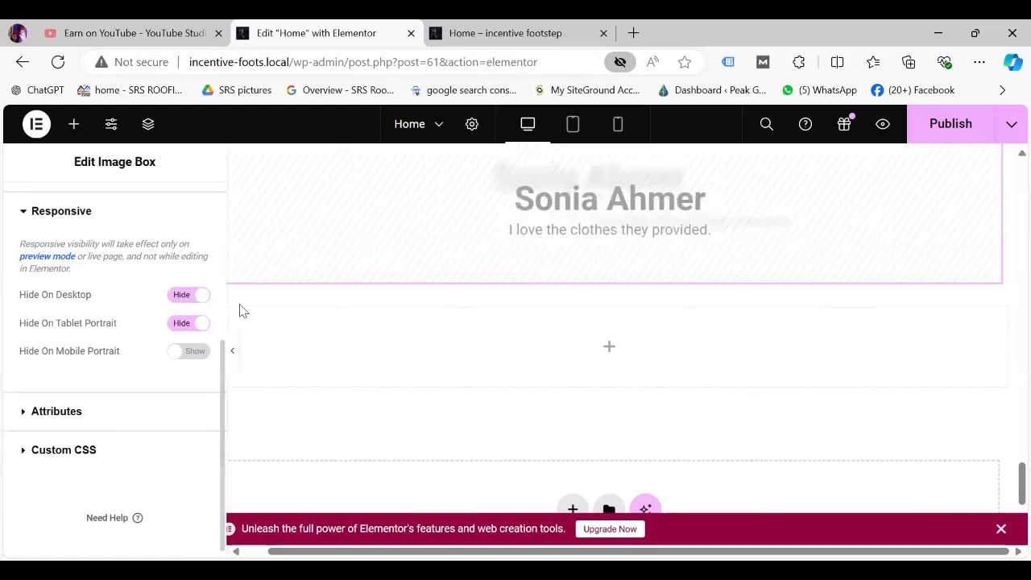
{"action": "left_click", "coordinate": [959, 122]}
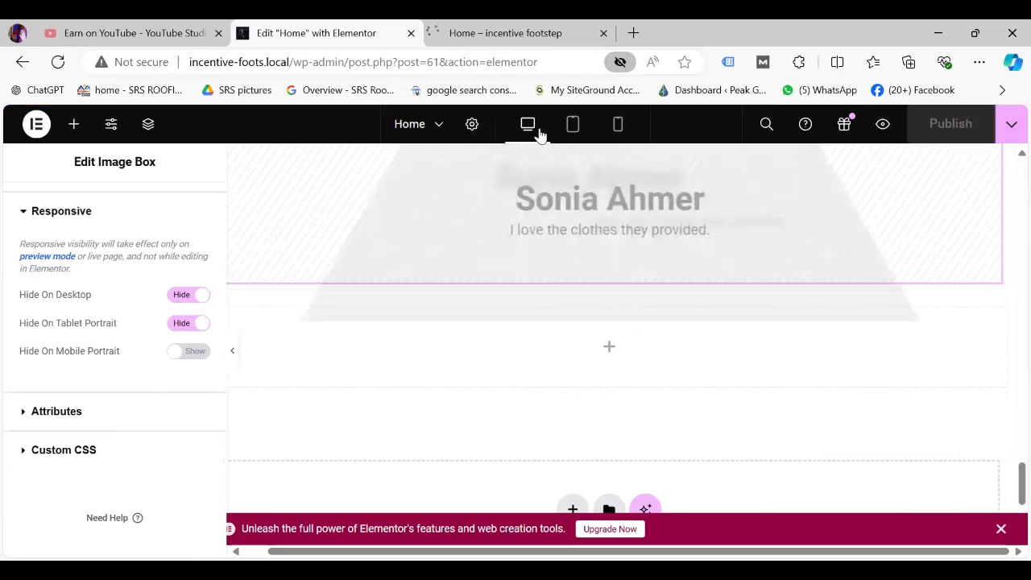
{"action": "left_click", "coordinate": [509, 34]}
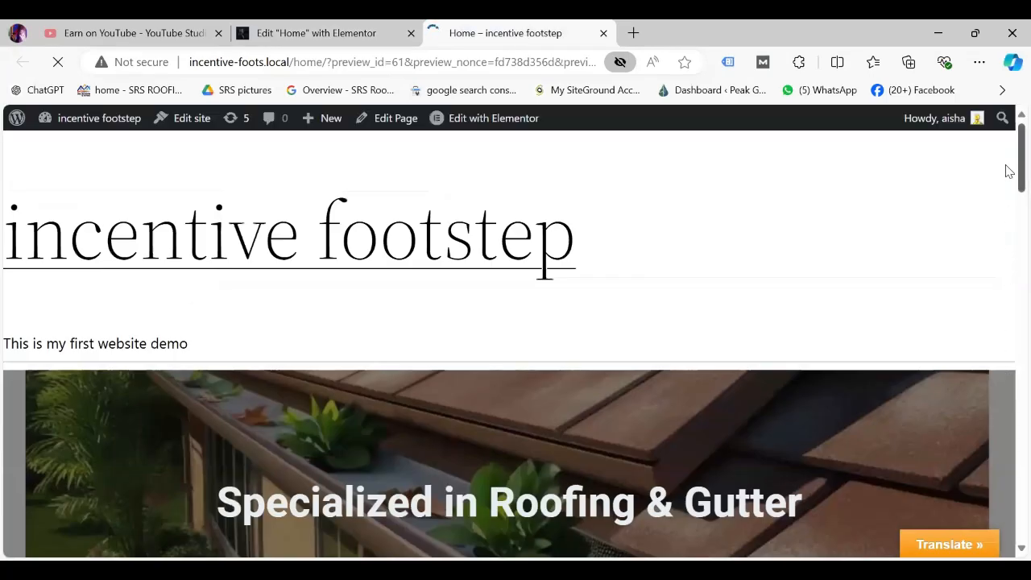
Review the live page, then set the image box's Hide On Desktop back to Show.
{"action": "scroll", "coordinate": [1007, 322], "scroll_direction": "down", "scroll_amount": 15}
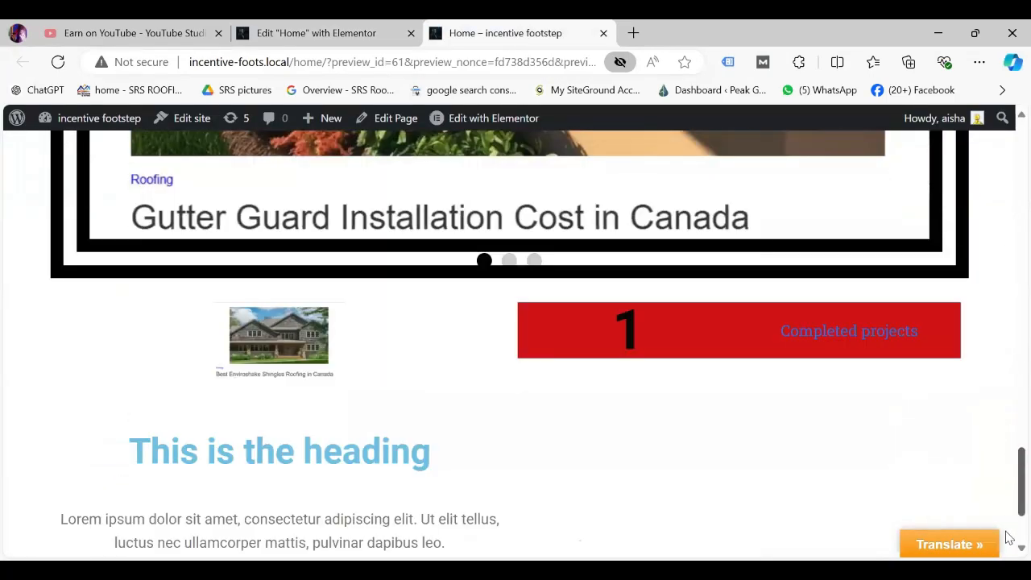
{"action": "scroll", "coordinate": [1009, 516], "scroll_direction": "down", "scroll_amount": 2}
{"action": "scroll", "coordinate": [1011, 483], "scroll_direction": "up", "scroll_amount": 3}
{"action": "scroll", "coordinate": [1010, 484], "scroll_direction": "down", "scroll_amount": 3}
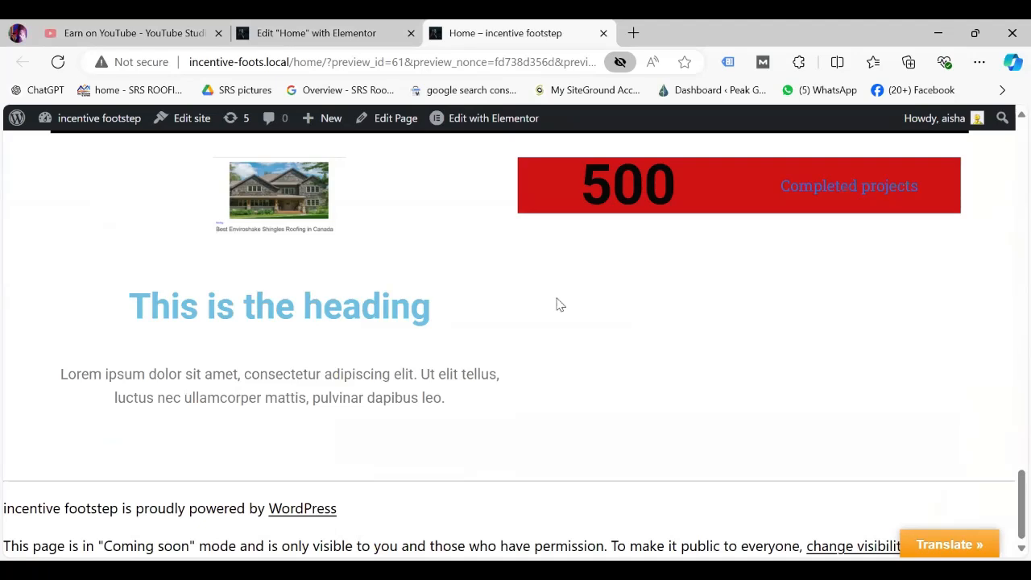
{"action": "left_click", "coordinate": [331, 34]}
{"action": "left_click", "coordinate": [175, 297]}
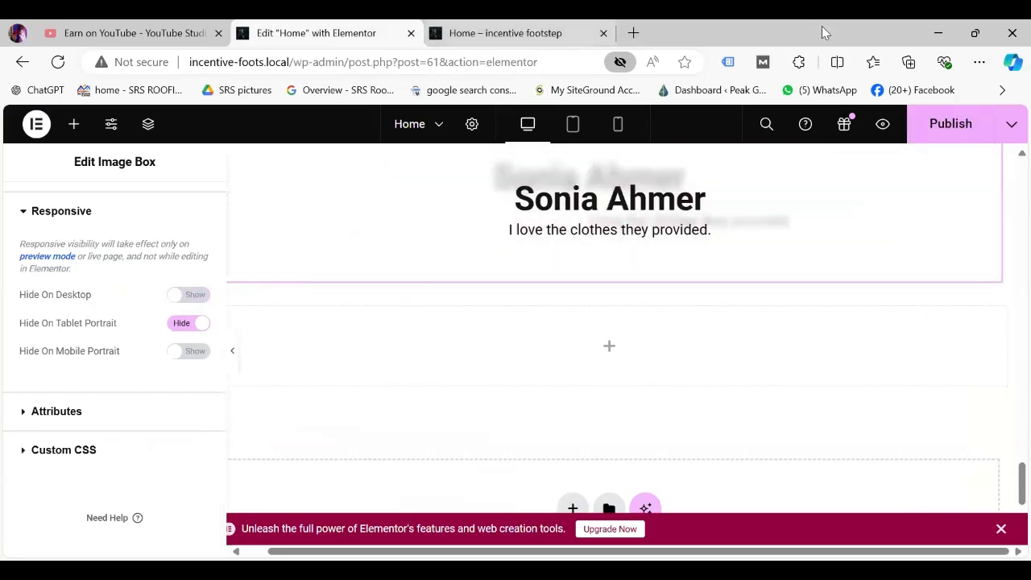
Publish the desktop-visibility change and review the triangle-masked photo on the live page.
{"action": "left_click", "coordinate": [947, 126]}
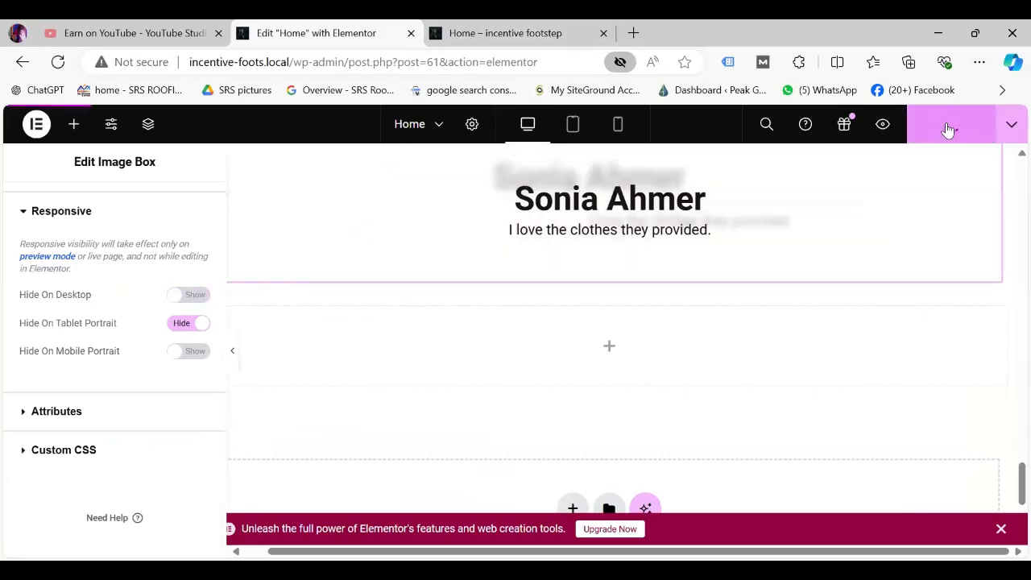
{"action": "left_click", "coordinate": [540, 37]}
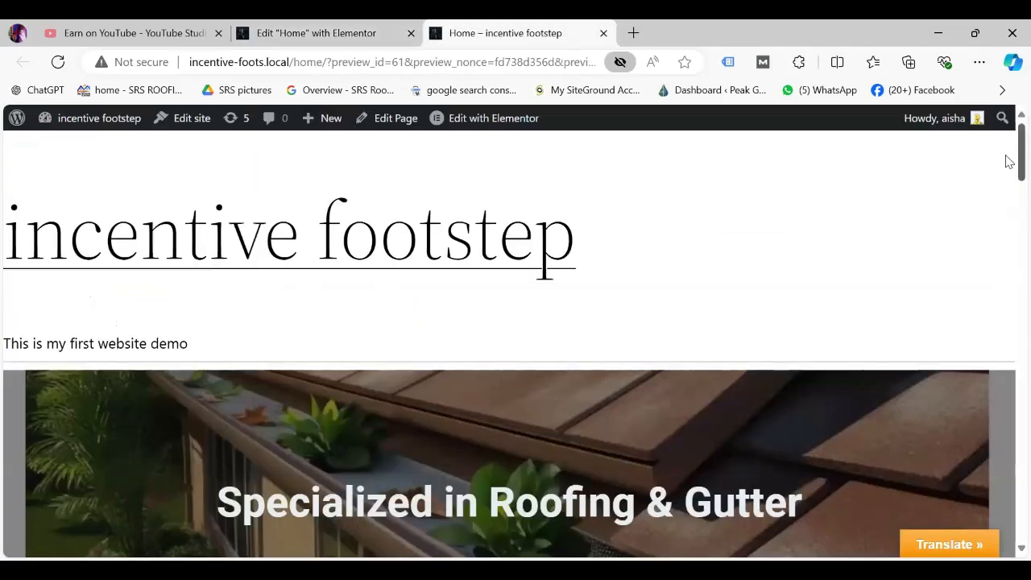
{"action": "left_click_drag", "start_coordinate": [1019, 157], "coordinate": [1018, 483]}
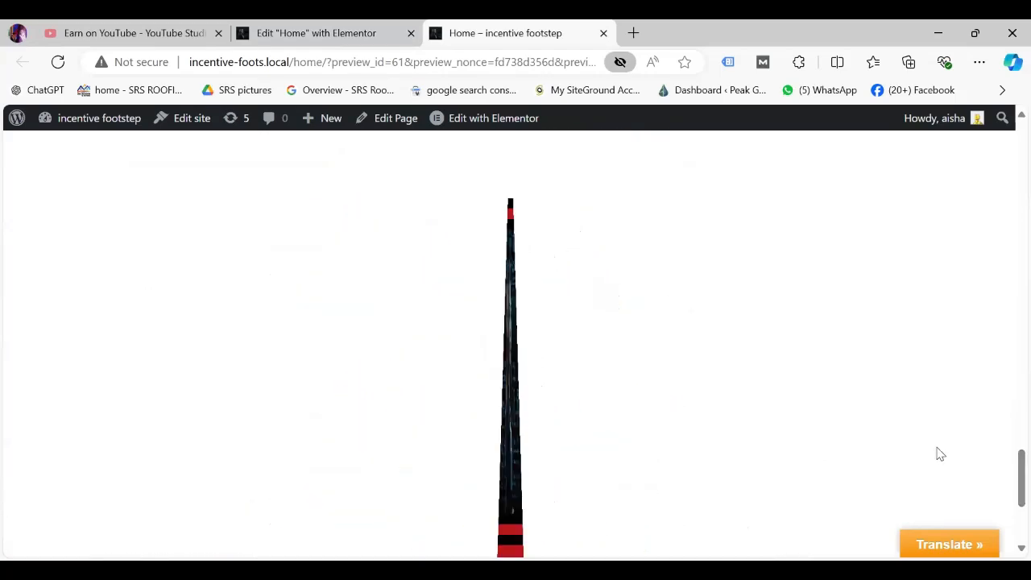
{"action": "left_click", "coordinate": [326, 34]}
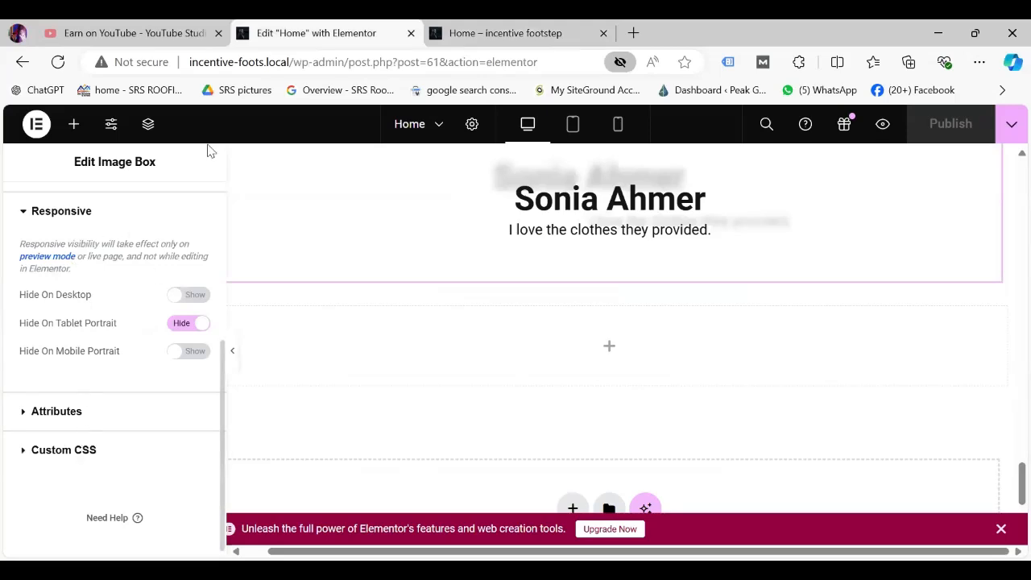
Toggle the image box's Hide On Desktop to Hide and back to Show.
{"action": "left_click_drag", "start_coordinate": [1007, 490], "coordinate": [1006, 445]}
{"action": "scroll", "coordinate": [1010, 451], "scroll_direction": "down", "scroll_amount": 10}
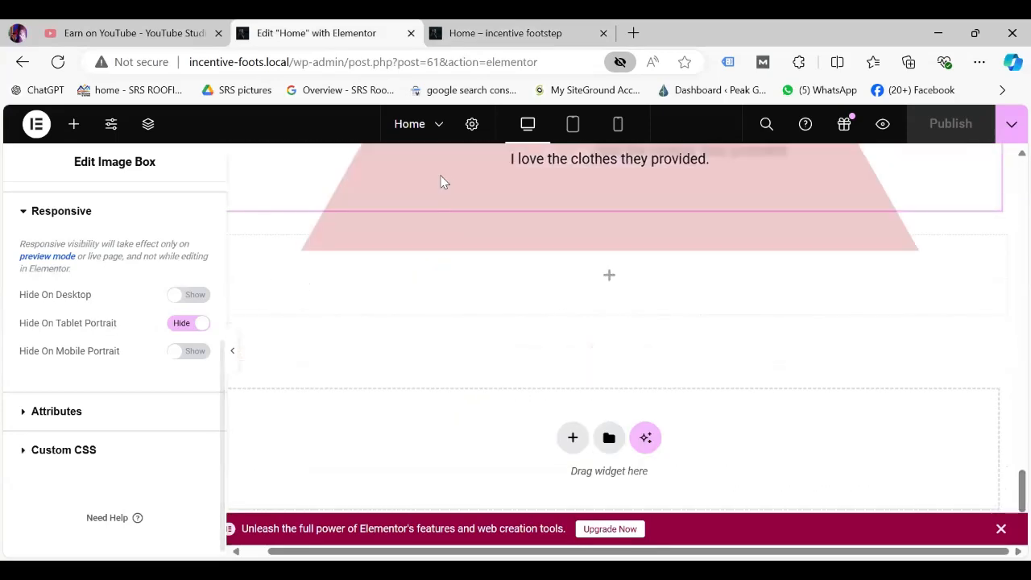
{"action": "left_click", "coordinate": [194, 295]}
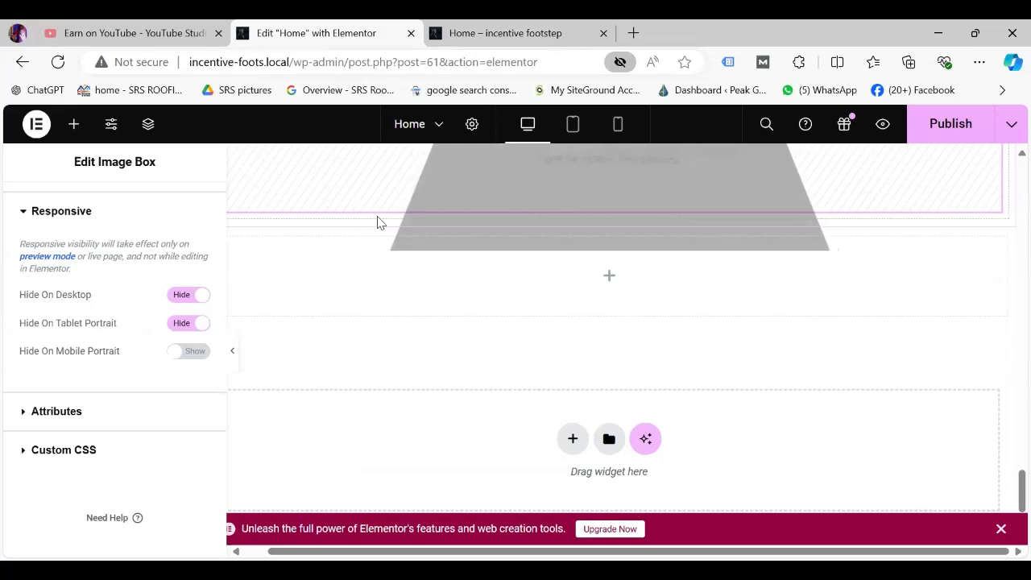
{"action": "left_click", "coordinate": [170, 297]}
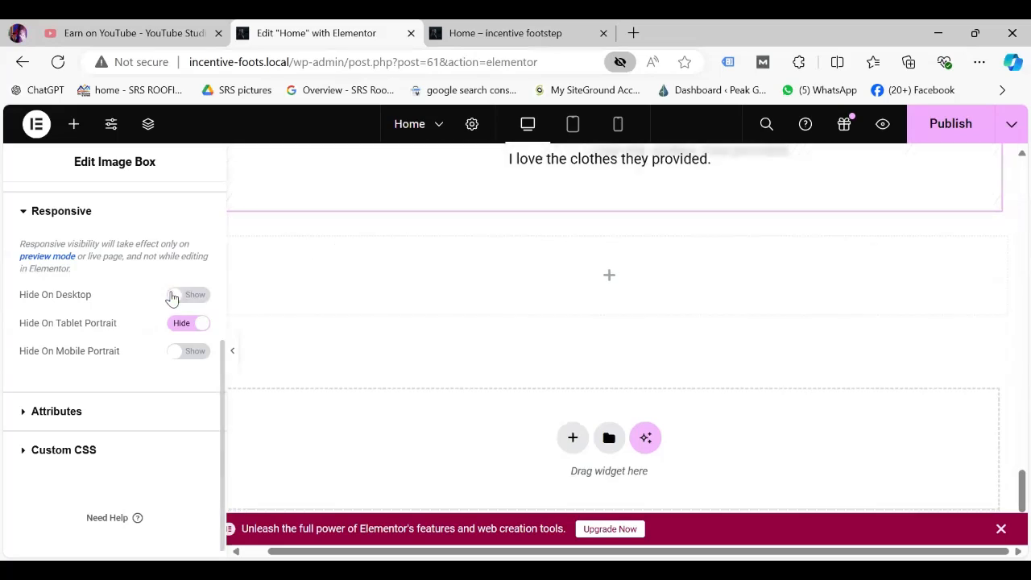
Drag a Basic Gallery widget from the General elements into the empty section below the testimonial.
{"action": "left_click", "coordinate": [72, 129]}
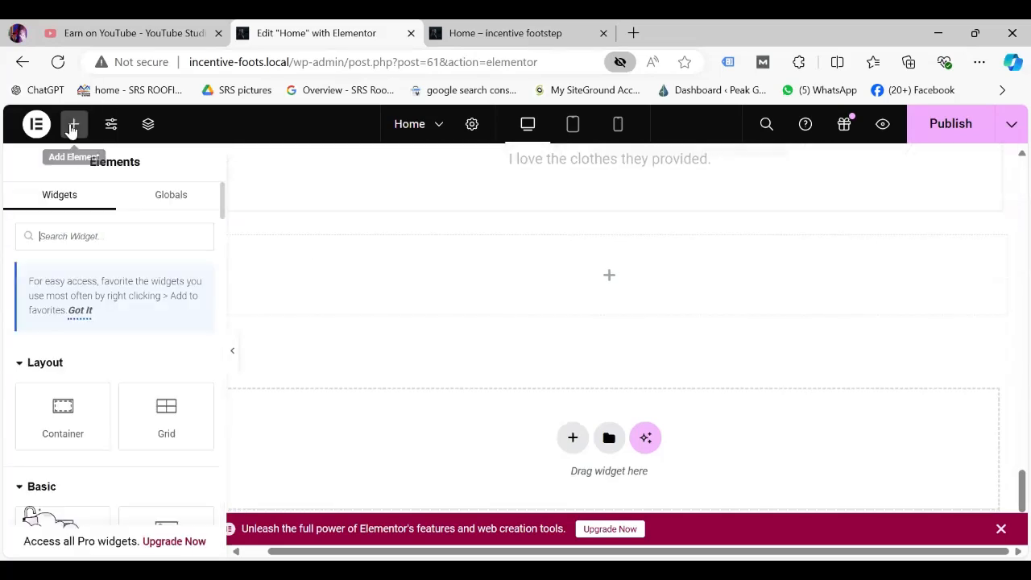
{"action": "scroll", "coordinate": [221, 201], "scroll_direction": "down", "scroll_amount": 5}
{"action": "scroll", "coordinate": [202, 301], "scroll_direction": "down", "scroll_amount": 20}
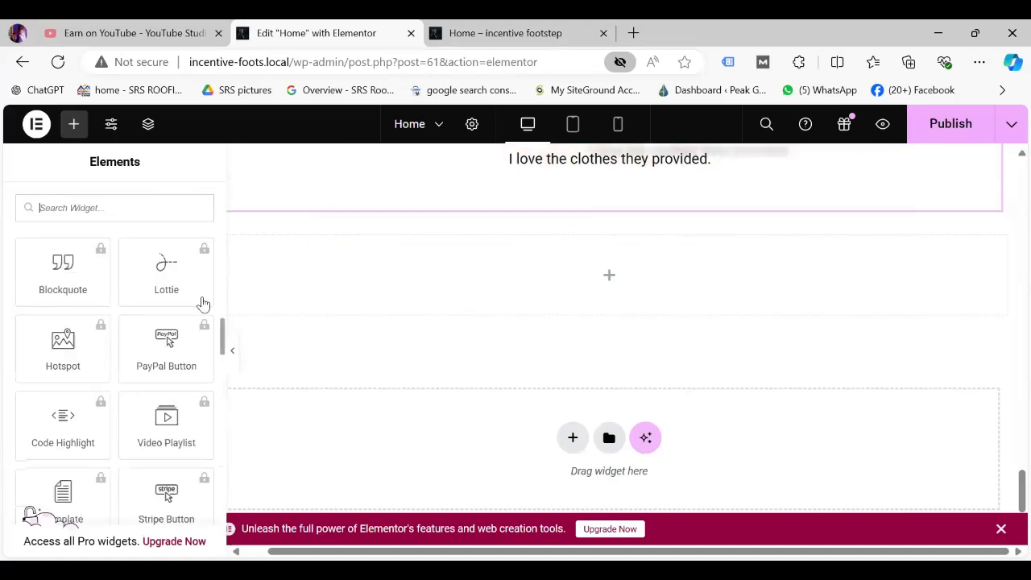
{"action": "scroll", "coordinate": [208, 516], "scroll_direction": "down", "scroll_amount": 10}
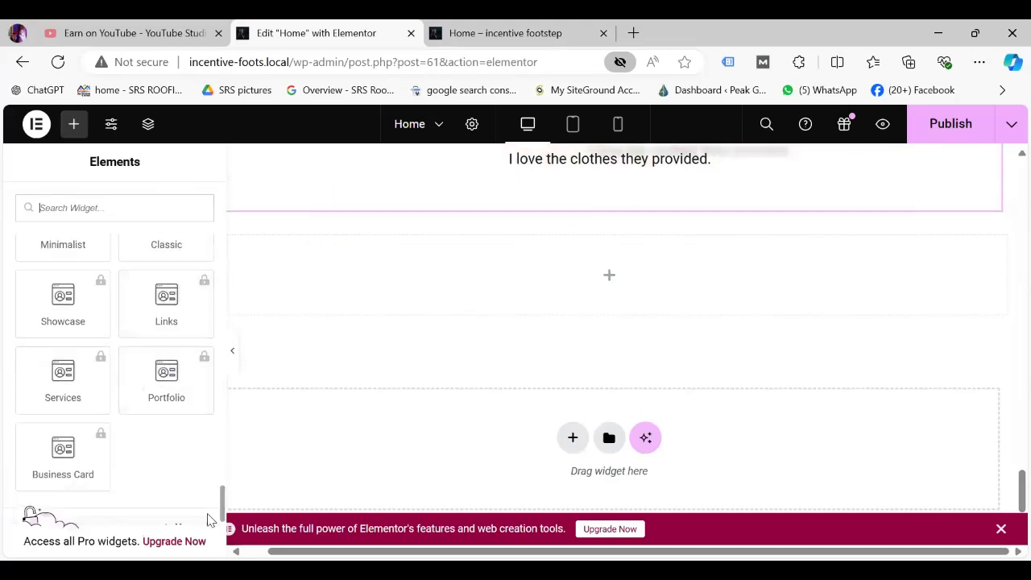
{"action": "scroll", "coordinate": [202, 511], "scroll_direction": "up", "scroll_amount": 20}
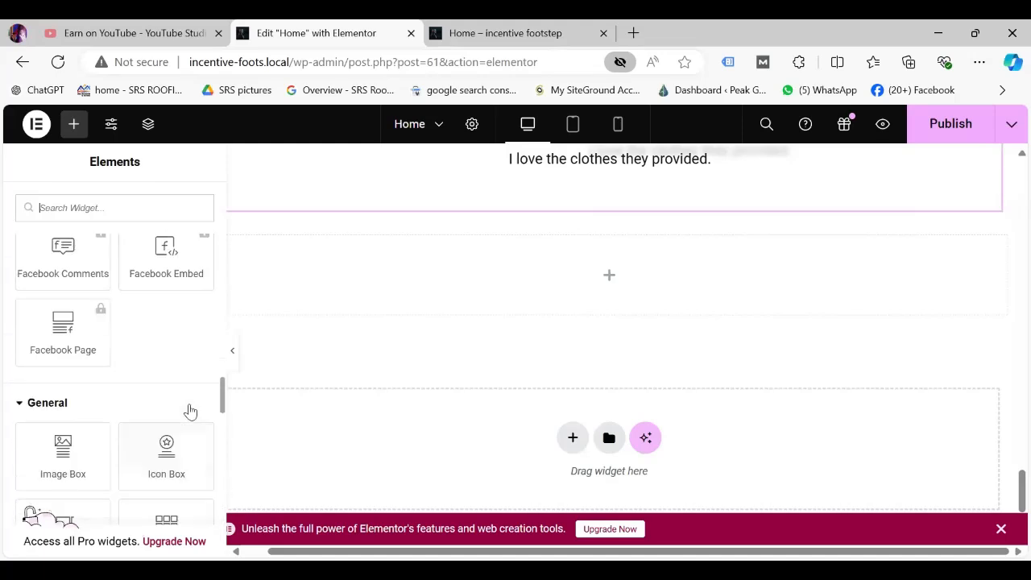
{"action": "scroll", "coordinate": [188, 410], "scroll_direction": "down", "scroll_amount": 2}
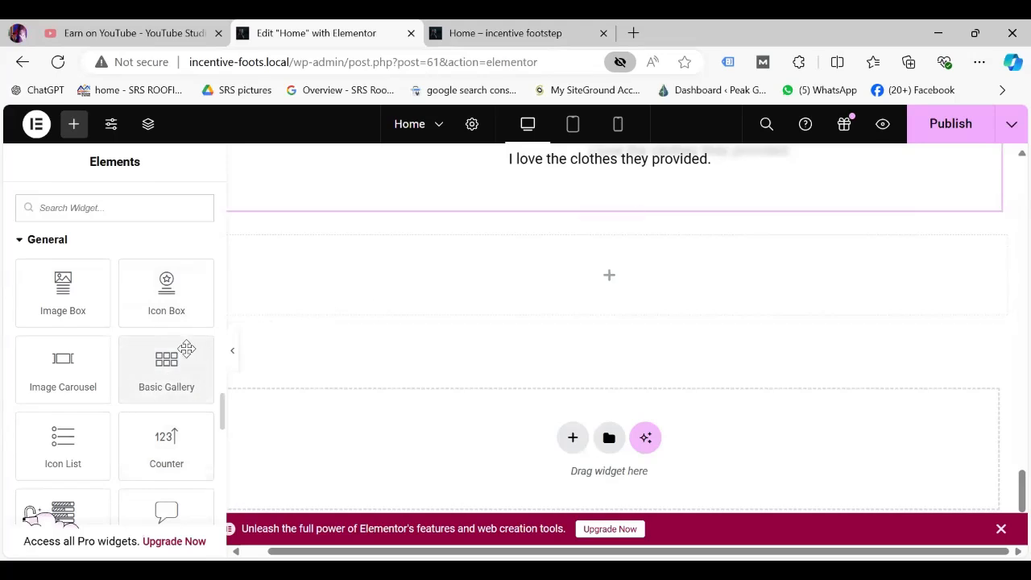
{"action": "left_click_drag", "start_coordinate": [187, 348], "coordinate": [658, 251]}
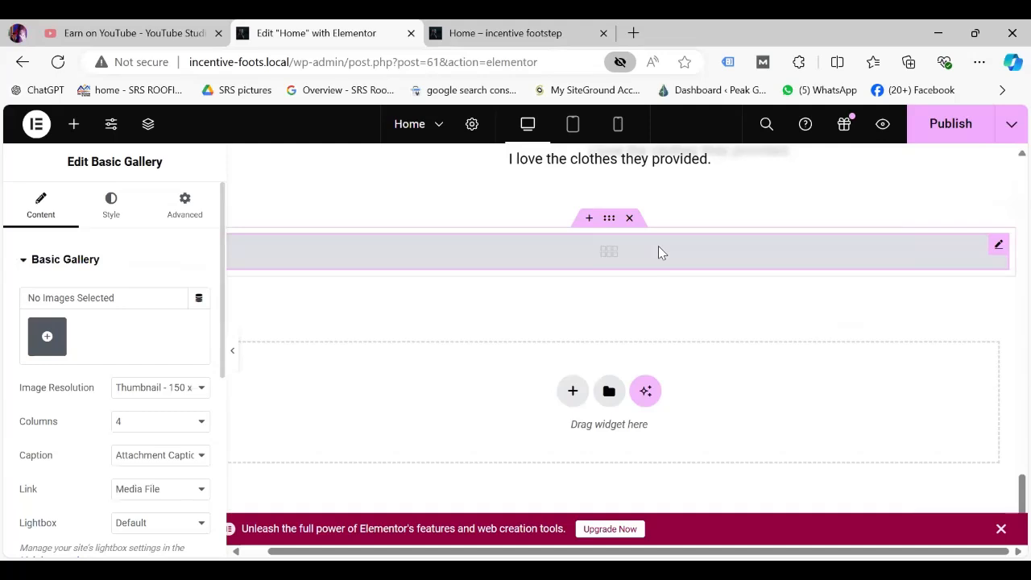
Build a gallery from four Media Library images: portrait, house, gutter roof and shingled house.
{"action": "left_click", "coordinate": [48, 339]}
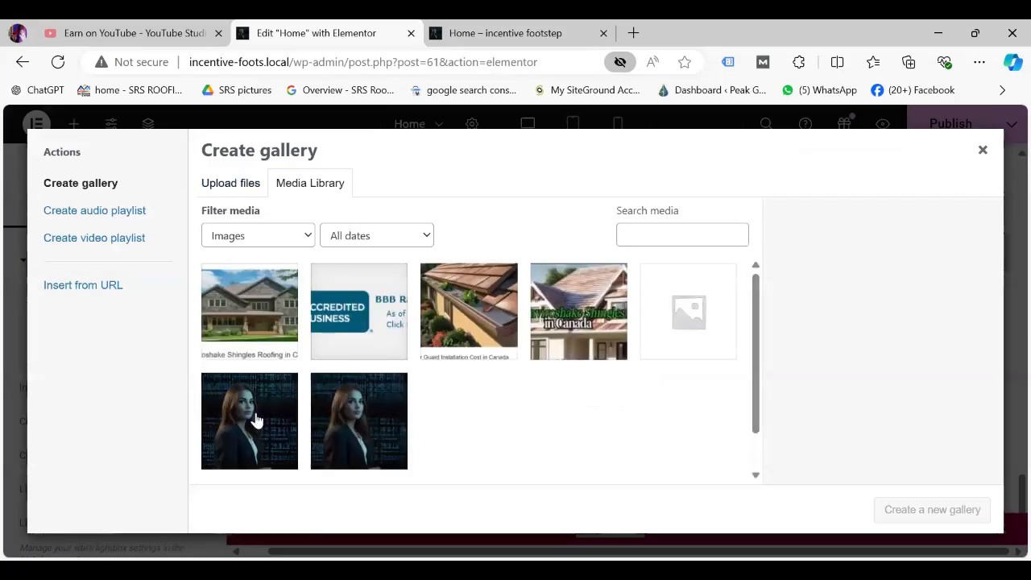
{"action": "left_click", "coordinate": [255, 419]}
{"action": "left_click", "coordinate": [249, 306], "text": "shift"}
{"action": "left_click", "coordinate": [448, 310]}
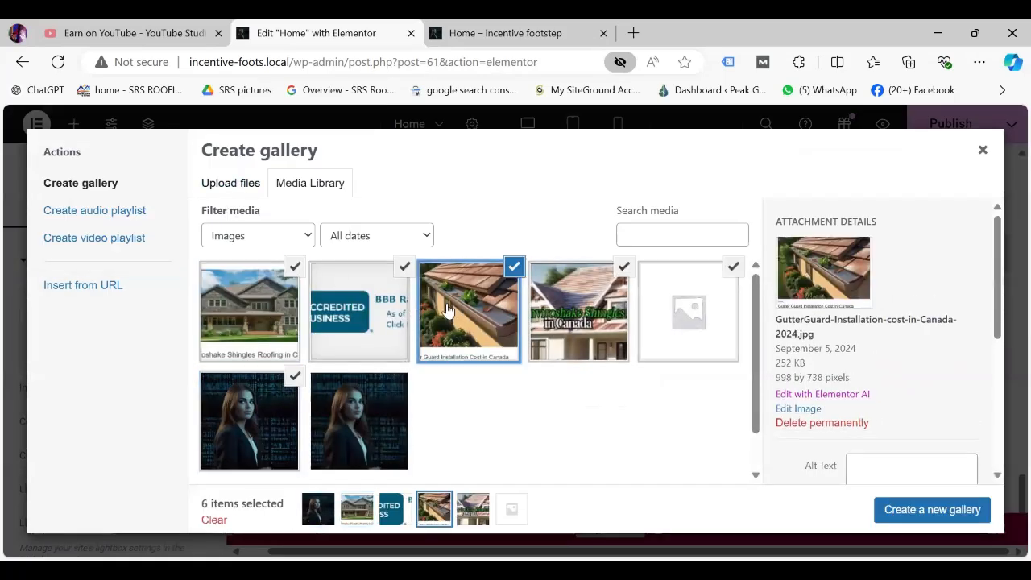
{"action": "left_click", "coordinate": [581, 300]}
{"action": "left_click", "coordinate": [403, 266]}
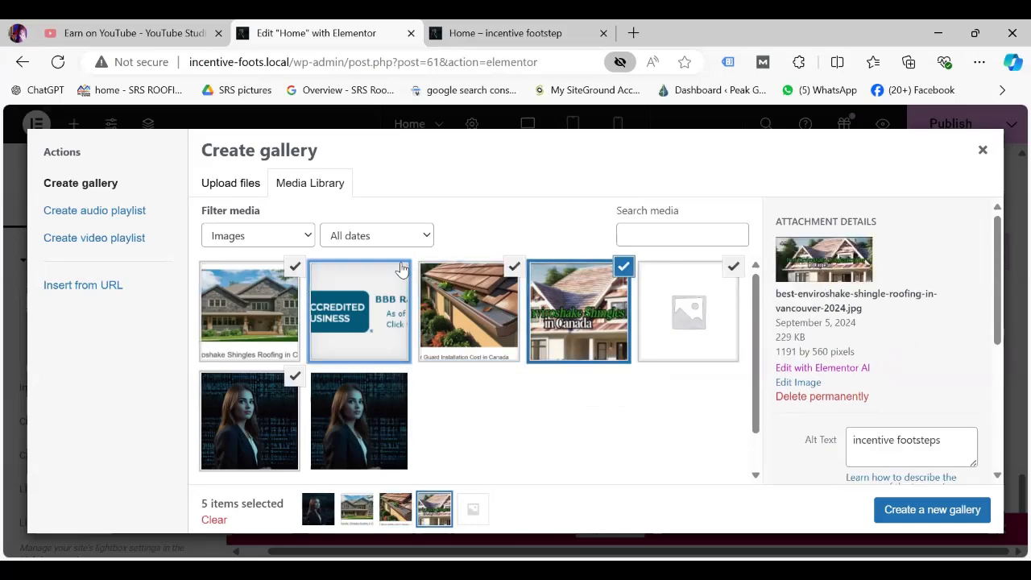
{"action": "left_click", "coordinate": [733, 266]}
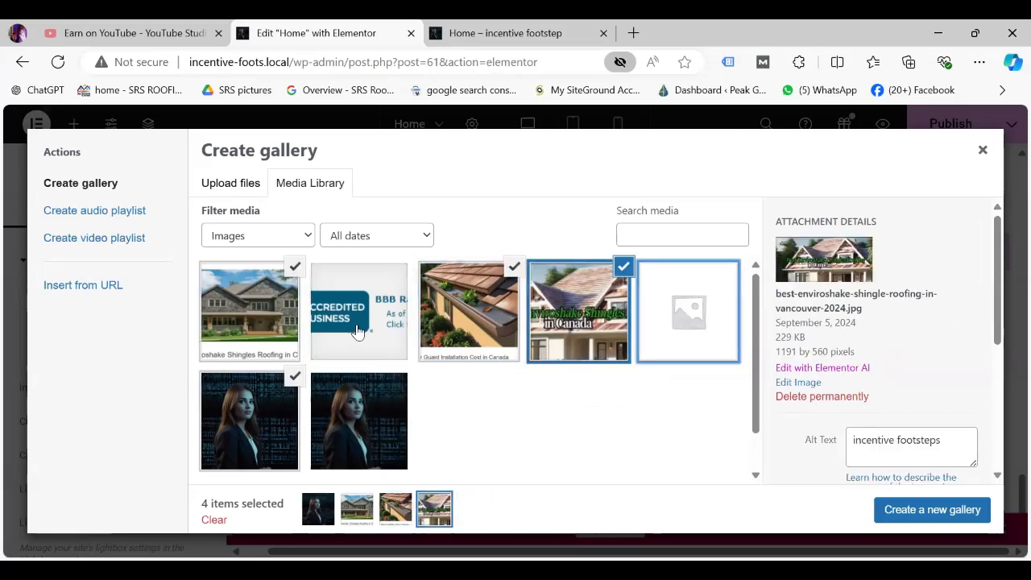
{"action": "left_click", "coordinate": [943, 512]}
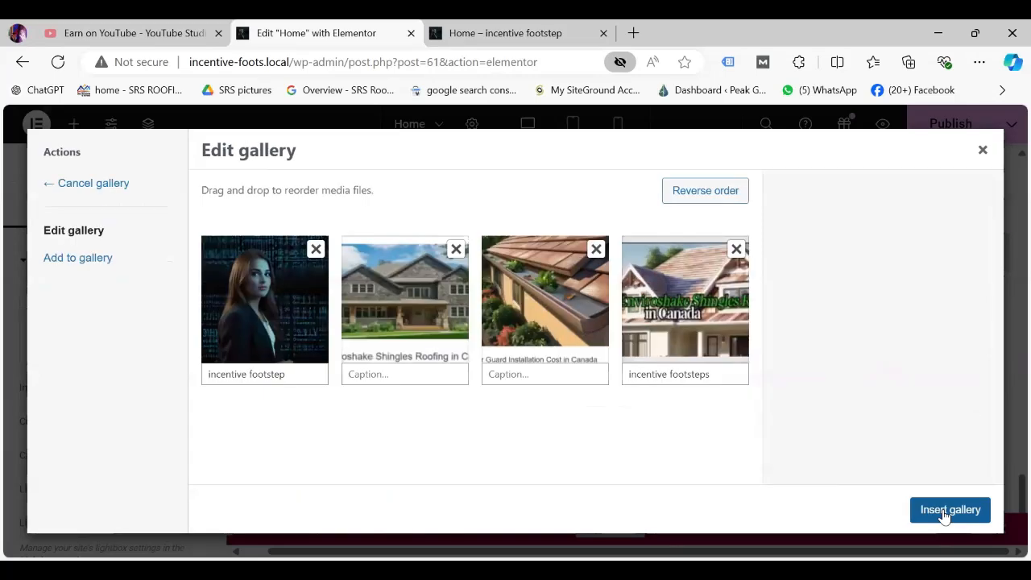
{"action": "left_click", "coordinate": [943, 513]}
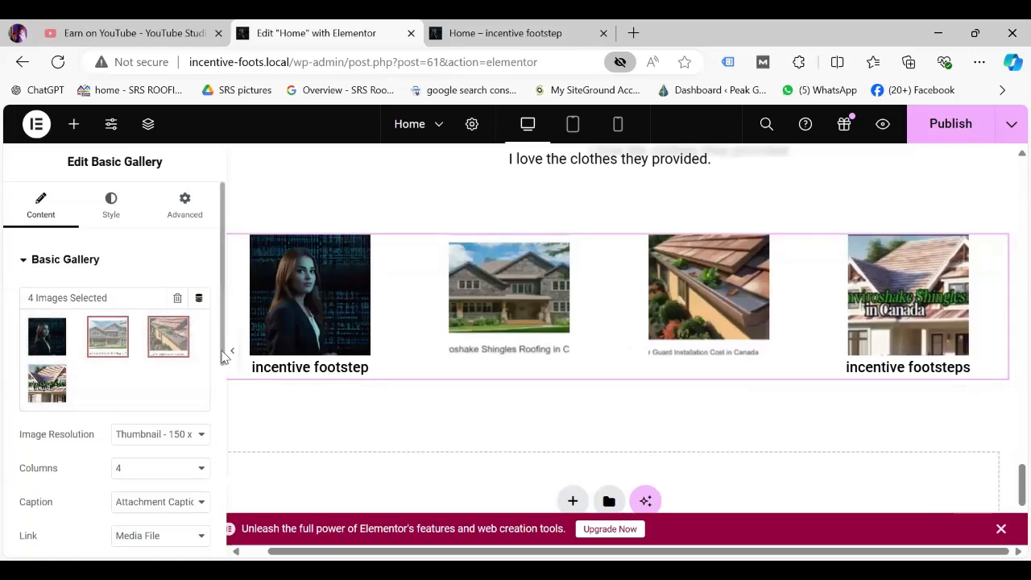
Set the gallery Image Resolution to Full.
{"action": "scroll", "coordinate": [215, 369], "scroll_direction": "down", "scroll_amount": 5}
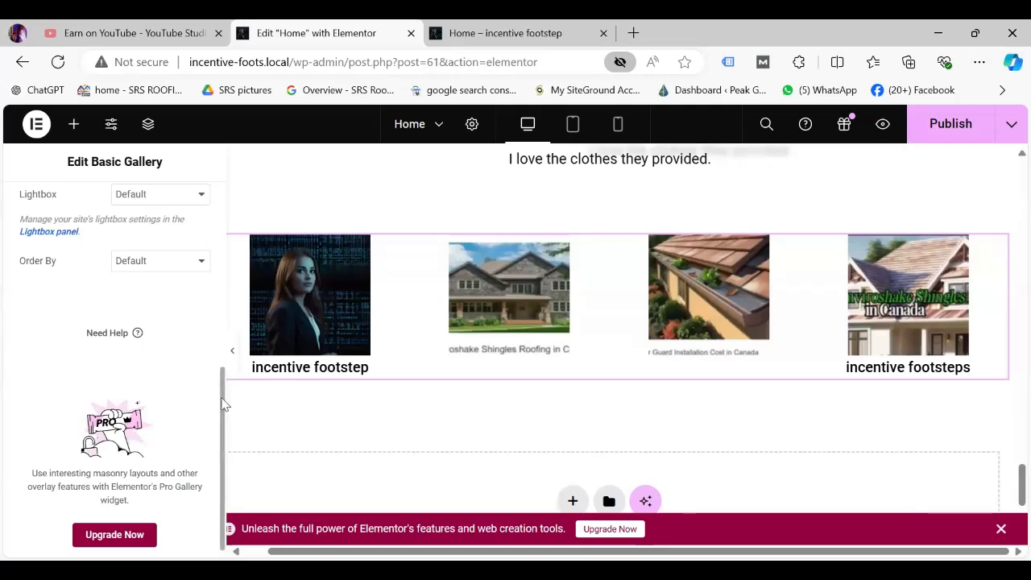
{"action": "scroll", "coordinate": [221, 269], "scroll_direction": "up", "scroll_amount": 4}
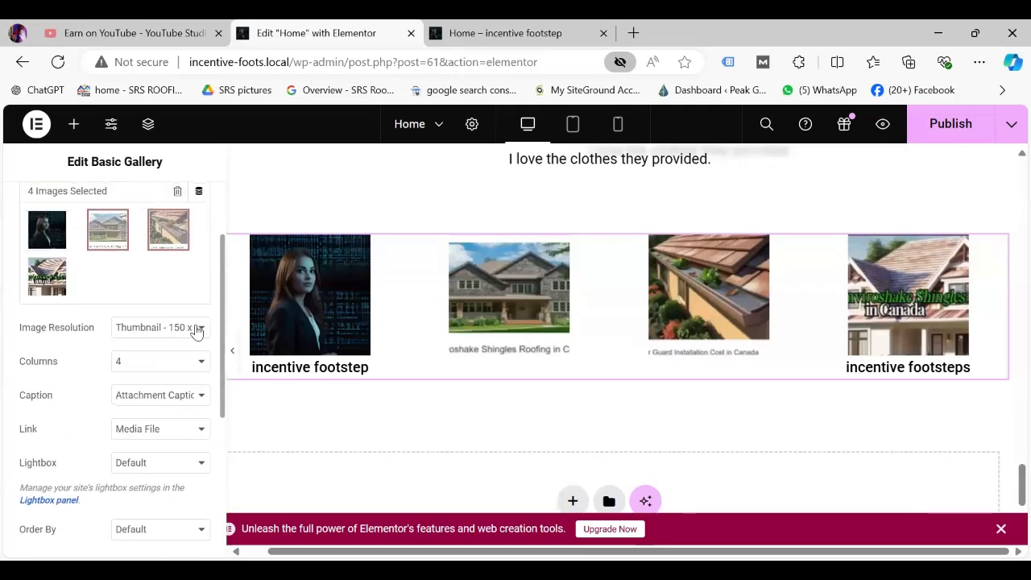
{"action": "left_click", "coordinate": [197, 331]}
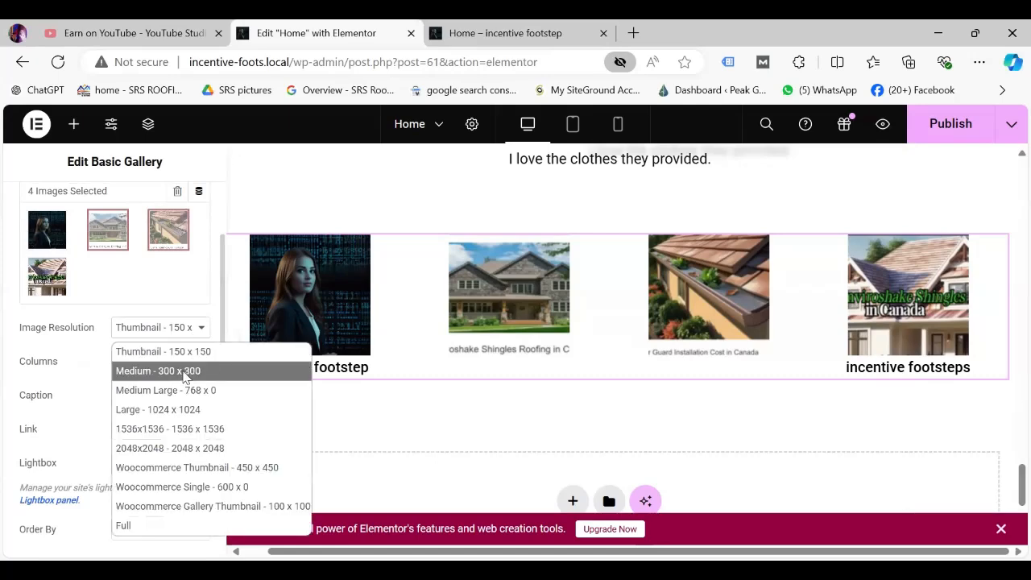
{"action": "left_click", "coordinate": [182, 372]}
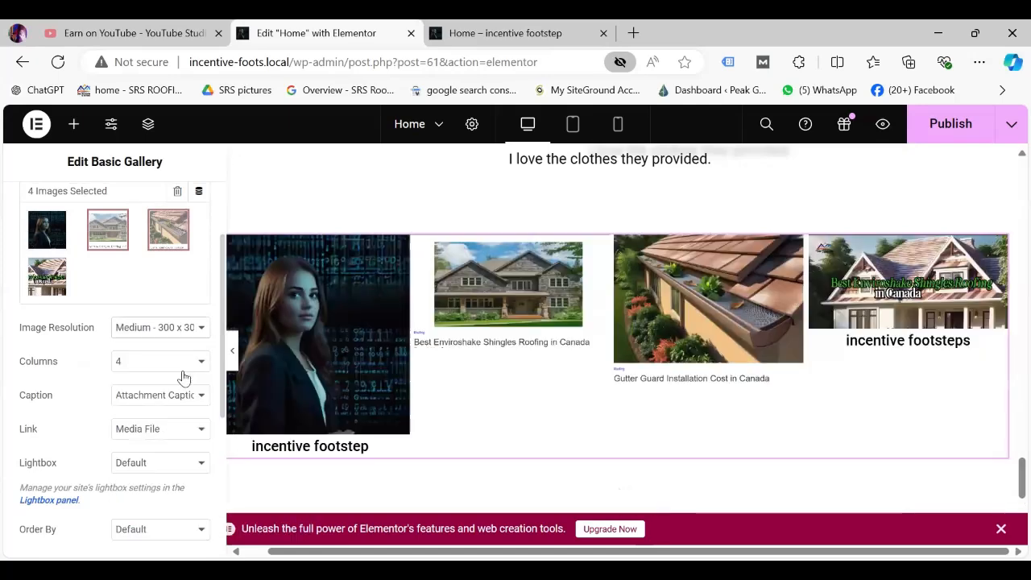
{"action": "left_click", "coordinate": [202, 335]}
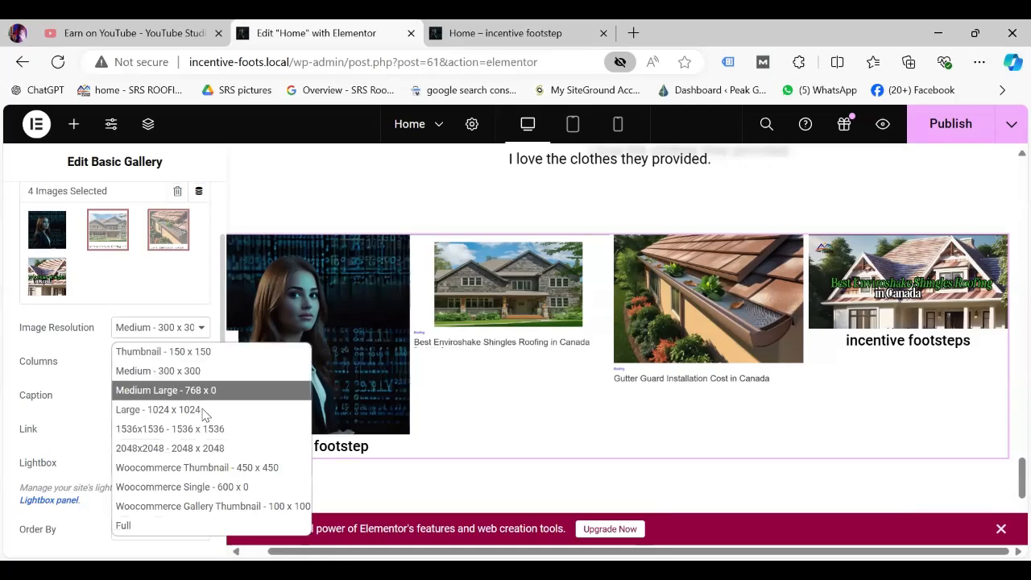
{"action": "left_click", "coordinate": [123, 525]}
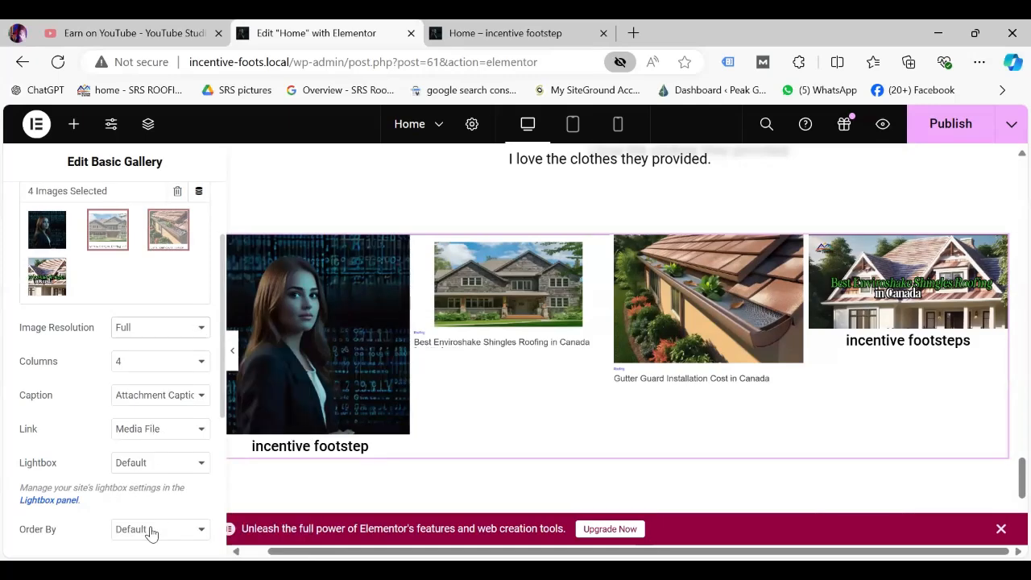
Try 2 and 8 columns, then settle the gallery on 4 columns.
{"action": "left_click", "coordinate": [204, 362]}
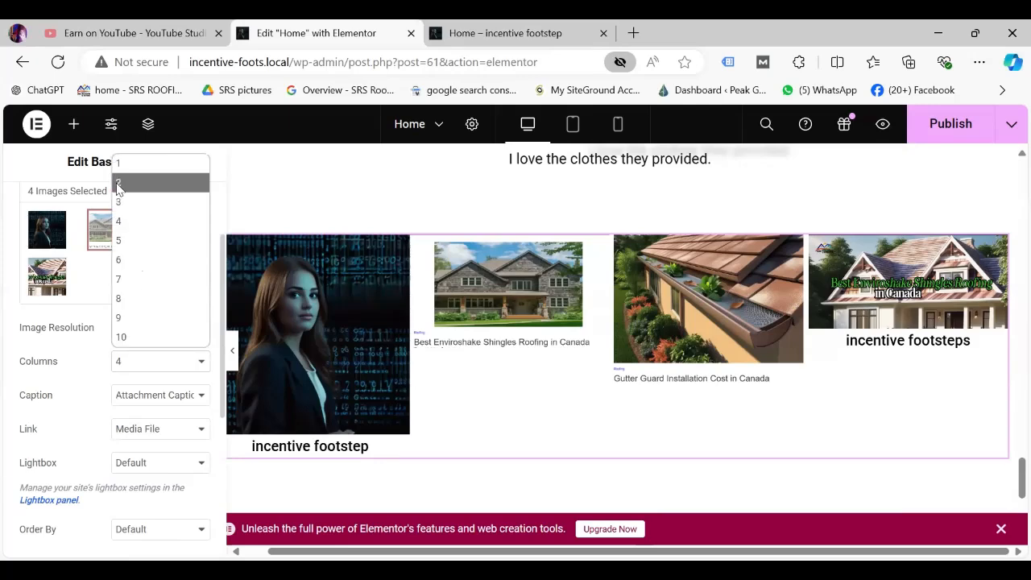
{"action": "left_click", "coordinate": [119, 184]}
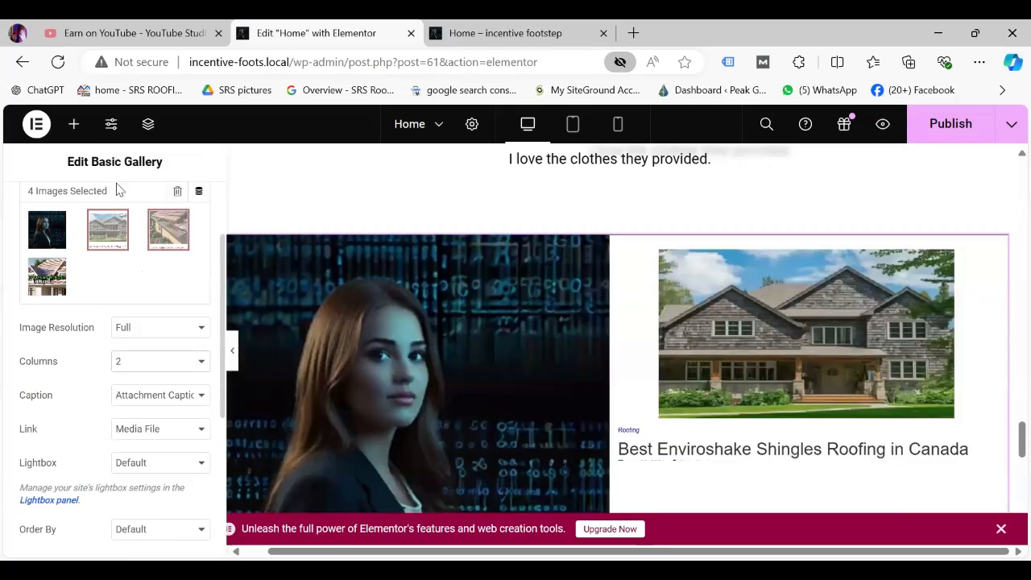
{"action": "left_click", "coordinate": [203, 363]}
{"action": "left_click", "coordinate": [140, 299]}
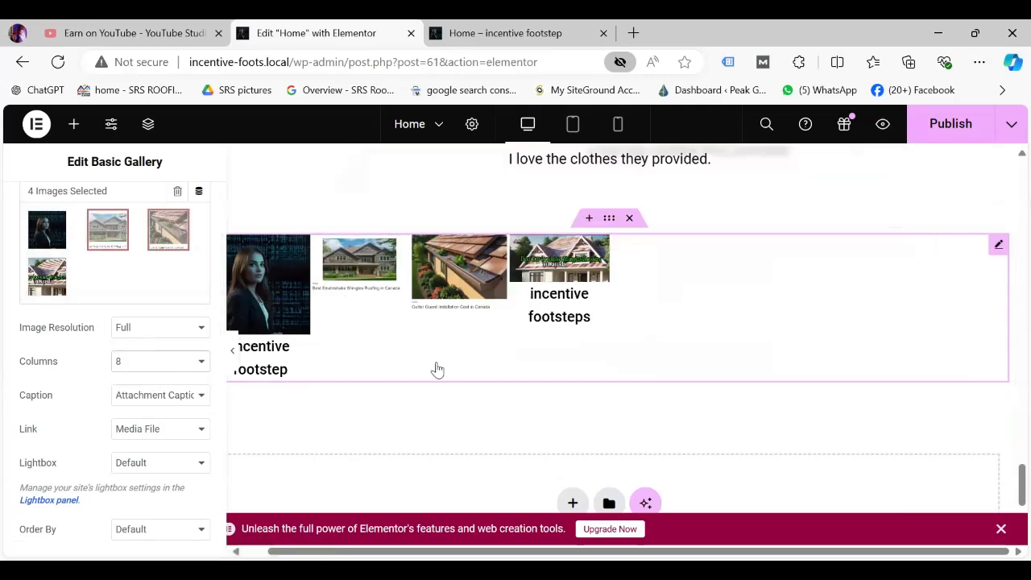
{"action": "left_click", "coordinate": [201, 367]}
{"action": "left_click", "coordinate": [131, 224]}
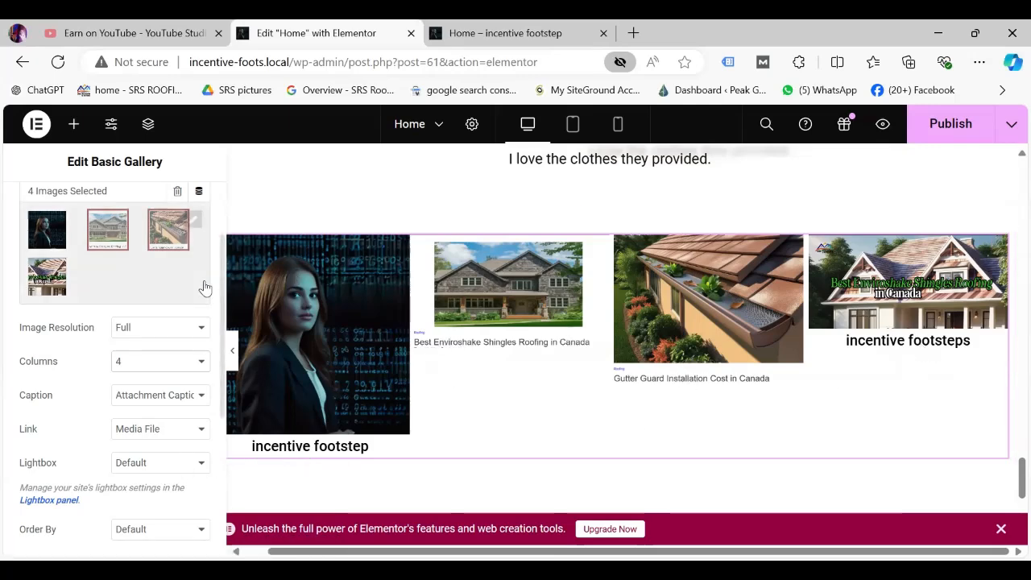
Set the gallery Caption to None and keep Link as Media File.
{"action": "left_click", "coordinate": [201, 396]}
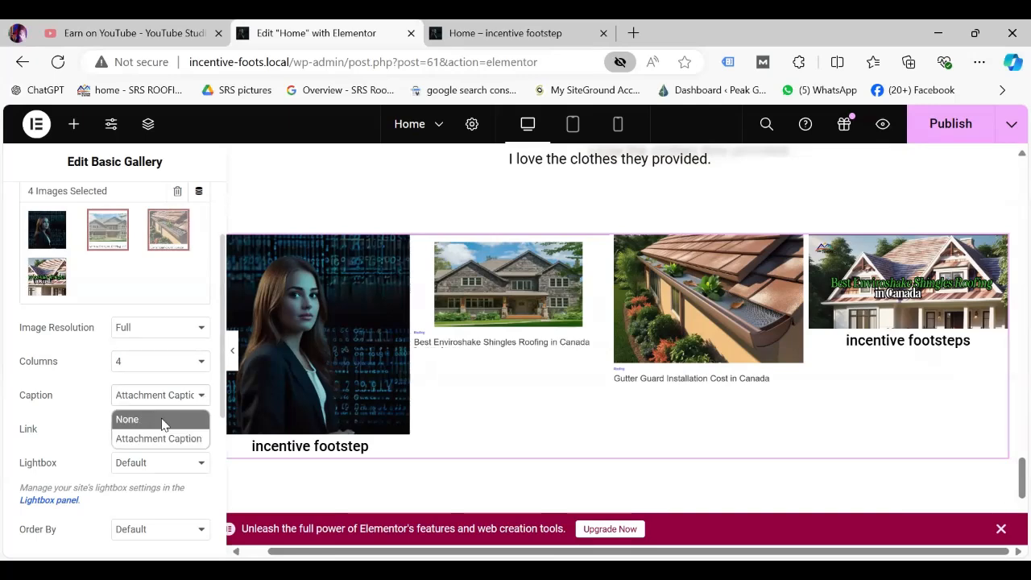
{"action": "left_click", "coordinate": [161, 421]}
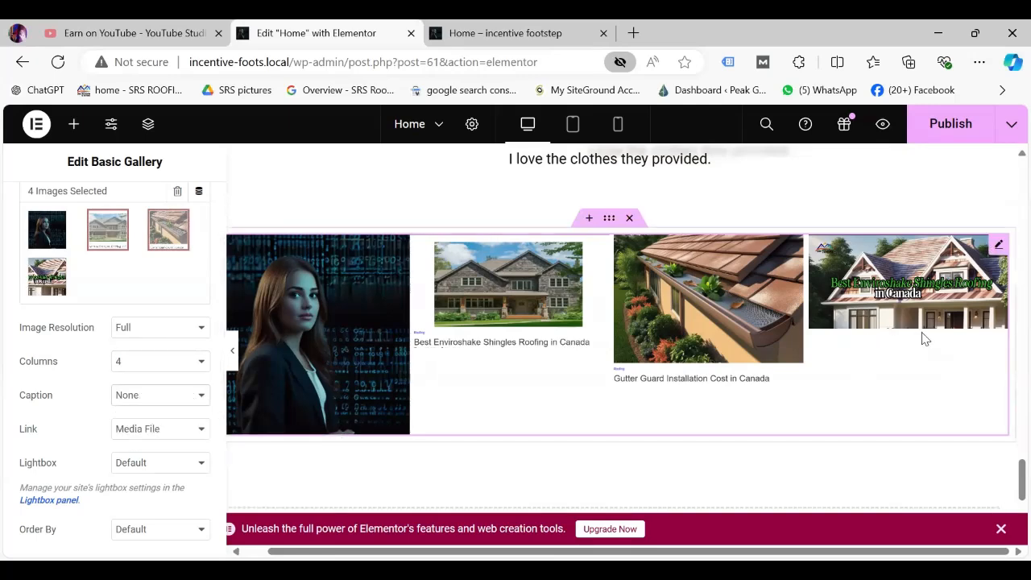
{"action": "left_click", "coordinate": [203, 430]}
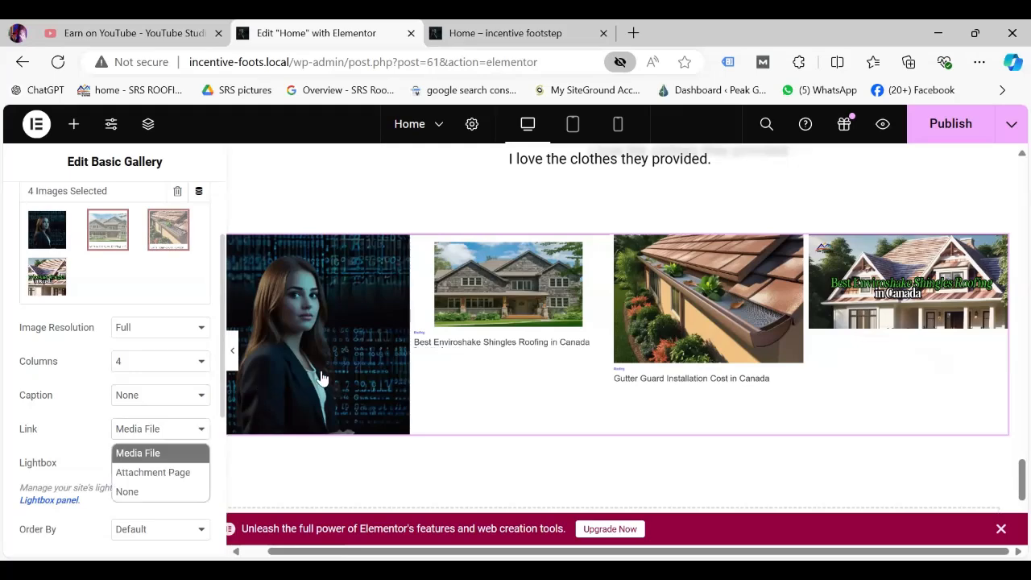
{"action": "left_click", "coordinate": [418, 418]}
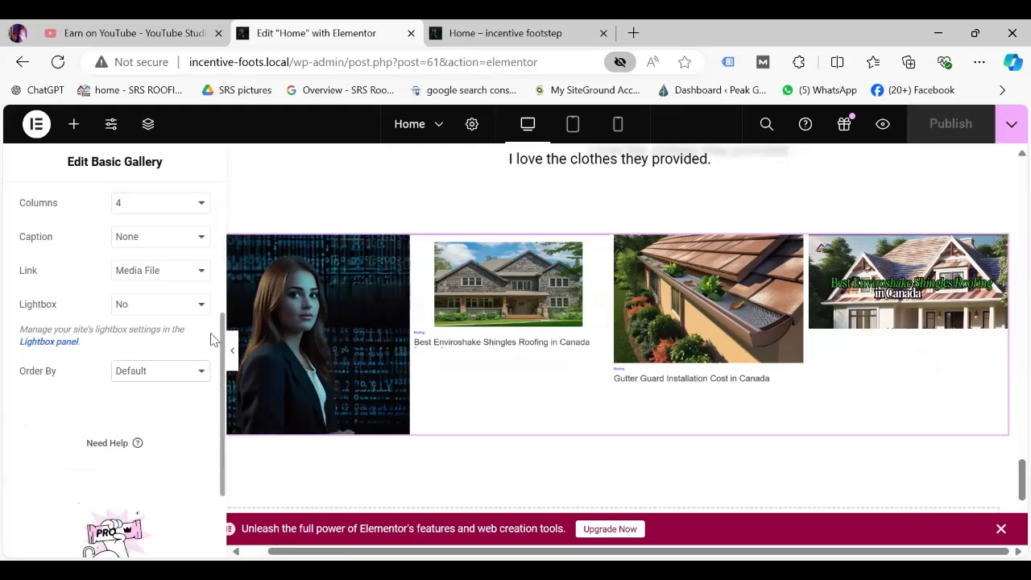
Set the gallery Order By to Random.
{"action": "scroll", "coordinate": [211, 333], "scroll_direction": "up", "scroll_amount": 3}
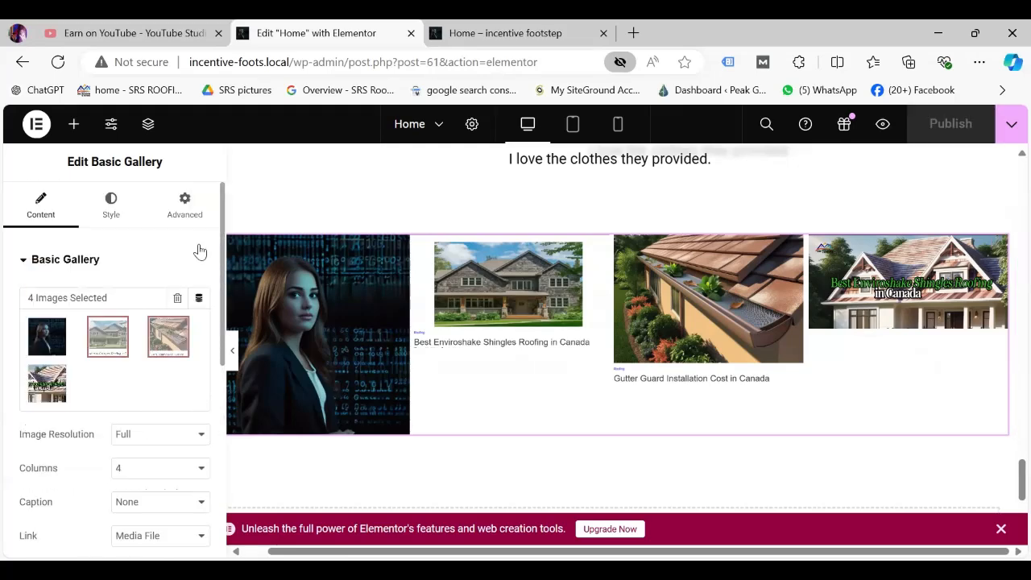
{"action": "scroll", "coordinate": [216, 439], "scroll_direction": "down", "scroll_amount": 2}
{"action": "scroll", "coordinate": [216, 440], "scroll_direction": "down", "scroll_amount": 3}
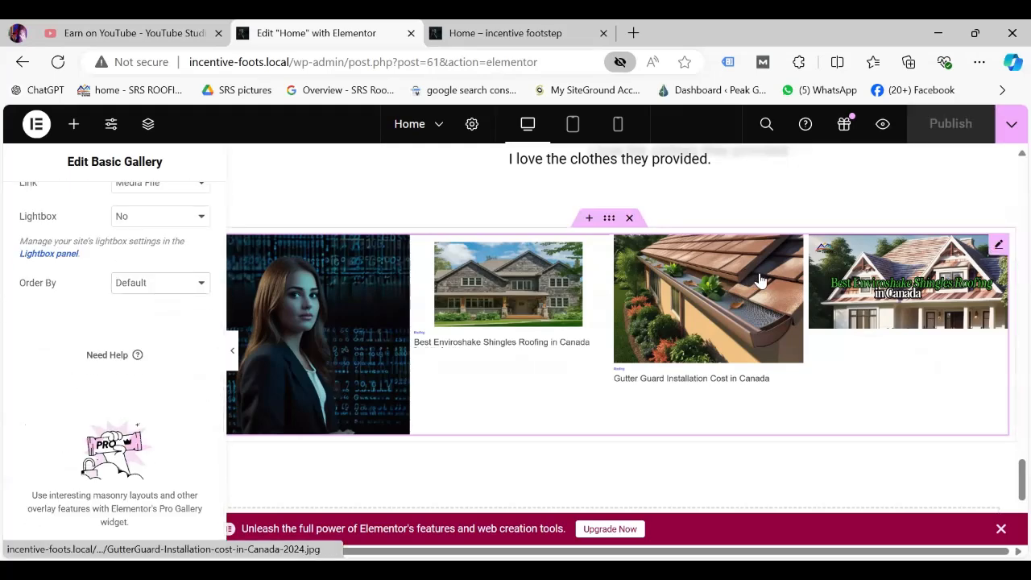
{"action": "left_click", "coordinate": [202, 286]}
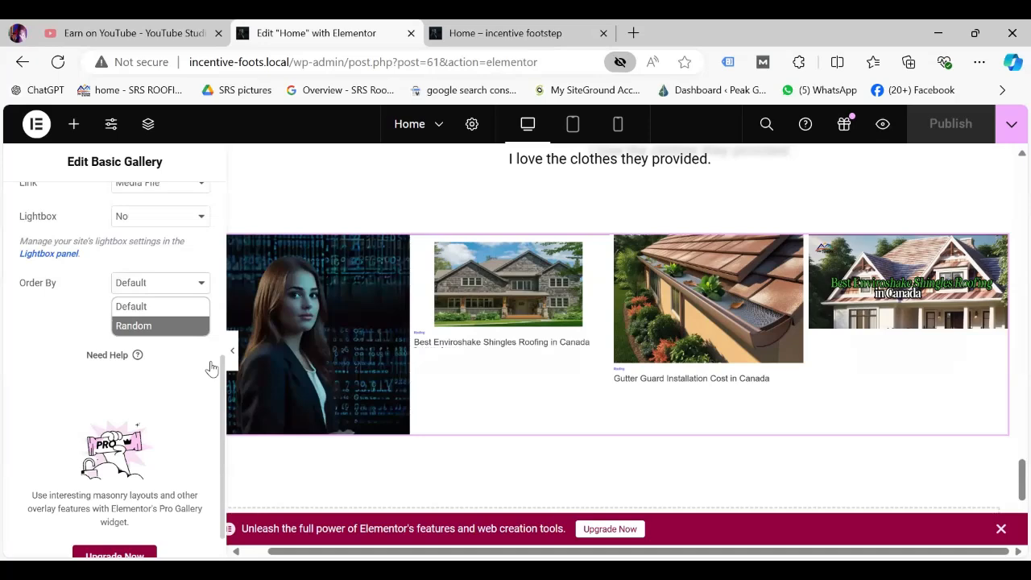
{"action": "left_click", "coordinate": [196, 325]}
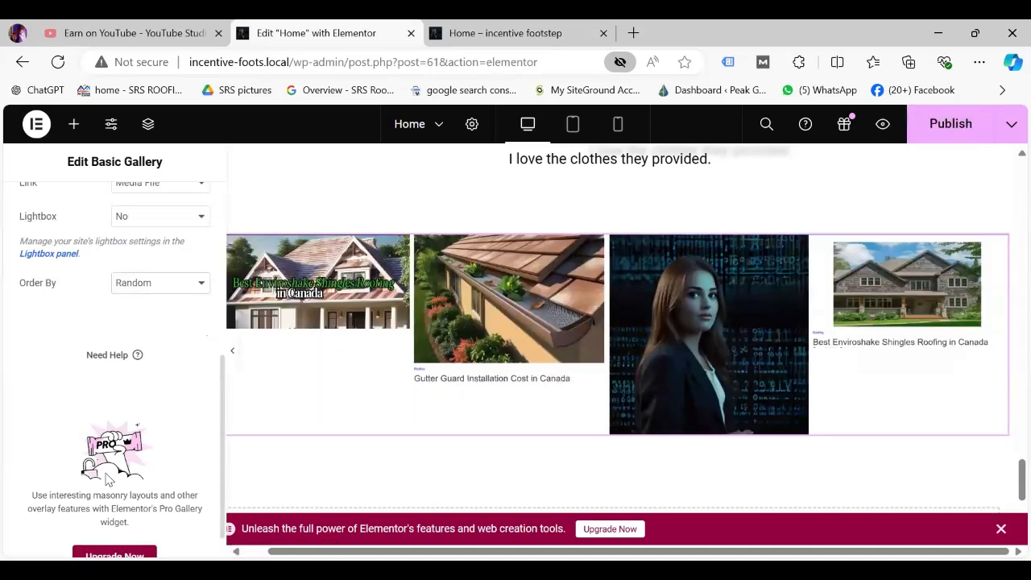
{"action": "scroll", "coordinate": [206, 314], "scroll_direction": "up", "scroll_amount": 10}
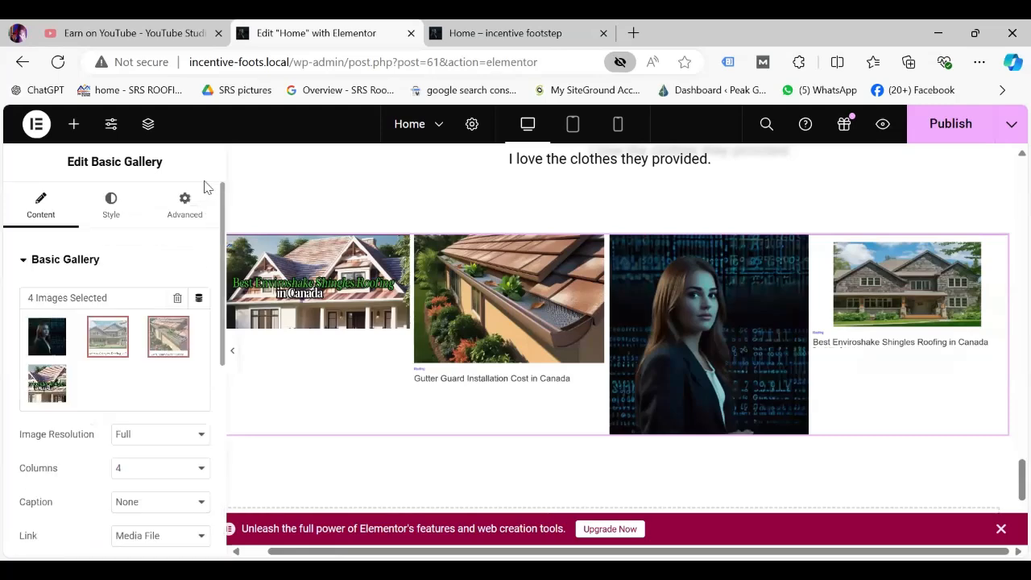
Set the gallery image spacing to Custom 90 px.
{"action": "left_click", "coordinate": [112, 214]}
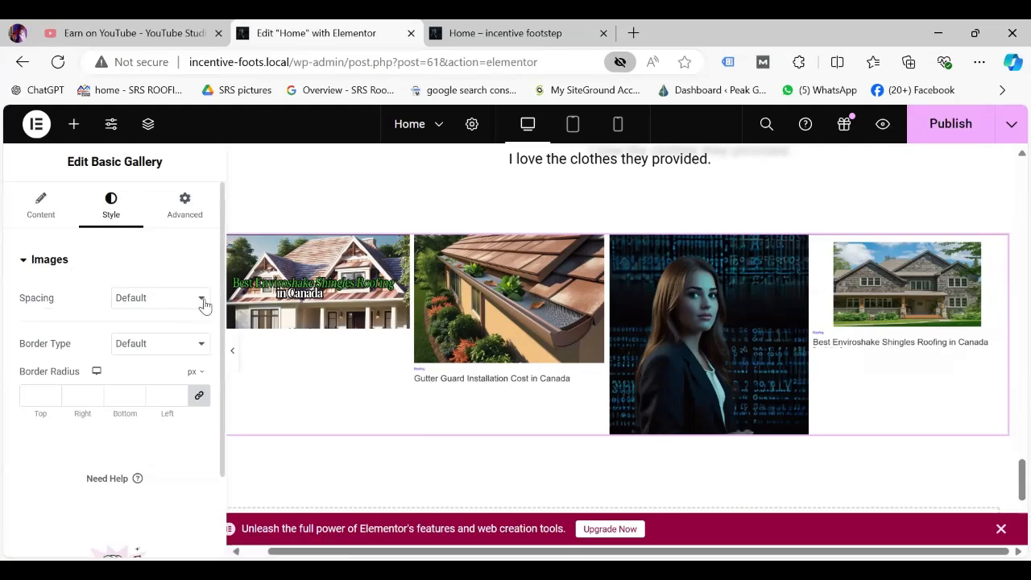
{"action": "left_click", "coordinate": [161, 298]}
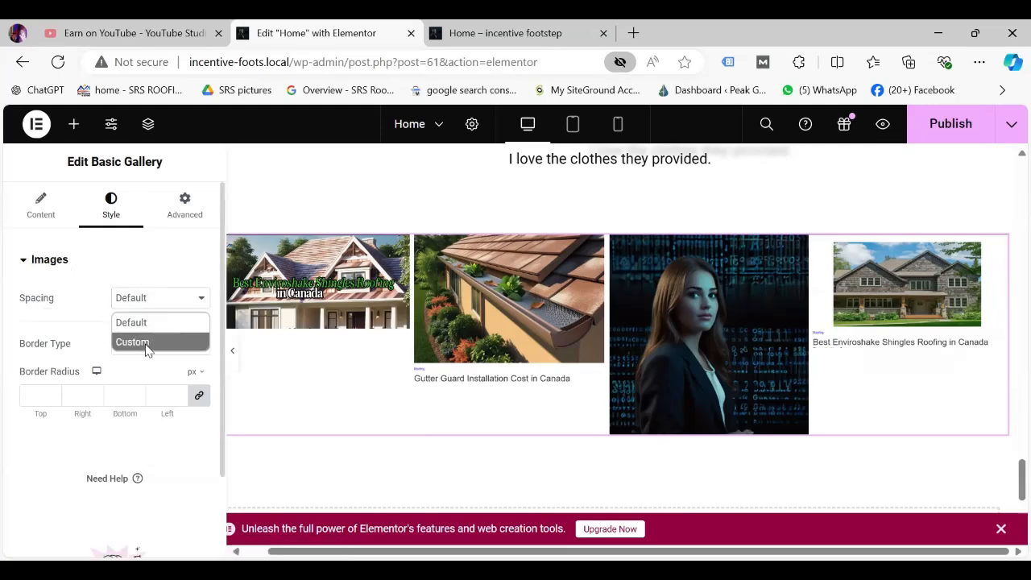
{"action": "left_click", "coordinate": [146, 344]}
{"action": "left_click_drag", "start_coordinate": [45, 355], "coordinate": [145, 377]}
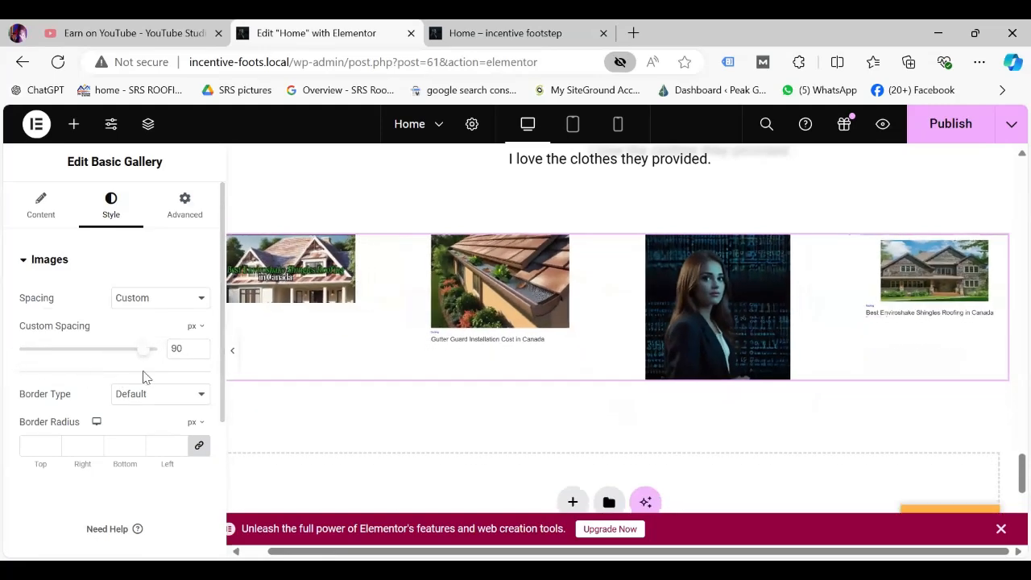
Give the gallery images a solid 20 px black border.
{"action": "left_click", "coordinate": [191, 401]}
{"action": "left_click", "coordinate": [175, 451]}
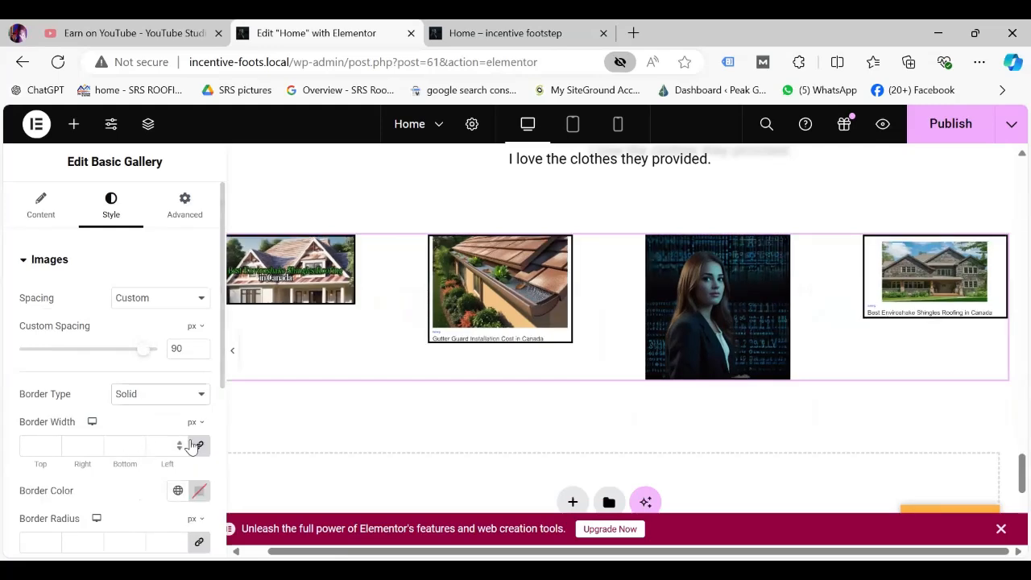
{"action": "left_click", "coordinate": [181, 443]}
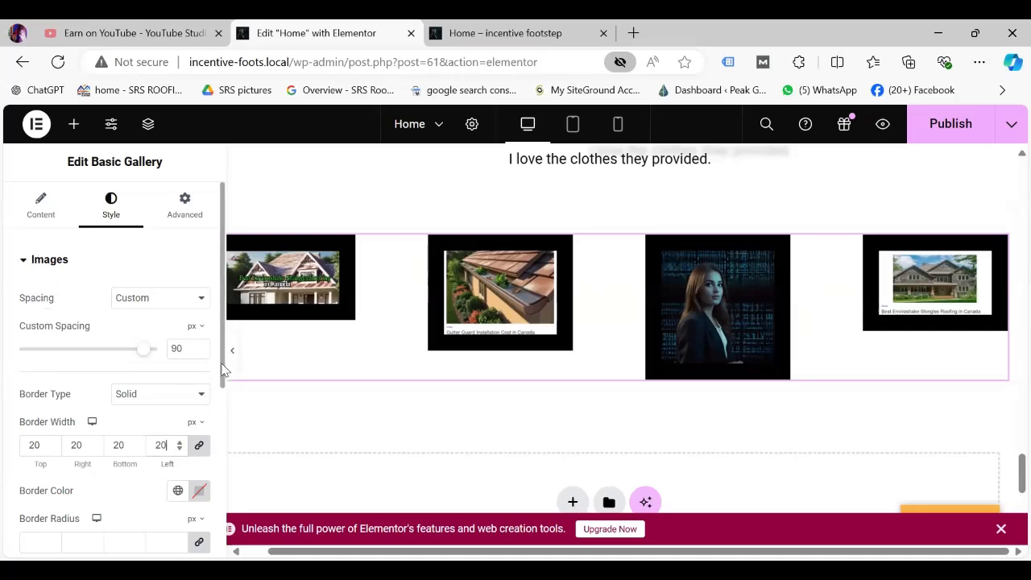
{"action": "left_click_drag", "start_coordinate": [222, 367], "coordinate": [229, 419]}
{"action": "scroll", "coordinate": [78, 389], "scroll_direction": "down", "scroll_amount": 1}
{"action": "scroll", "coordinate": [128, 425], "scroll_direction": "up", "scroll_amount": 1}
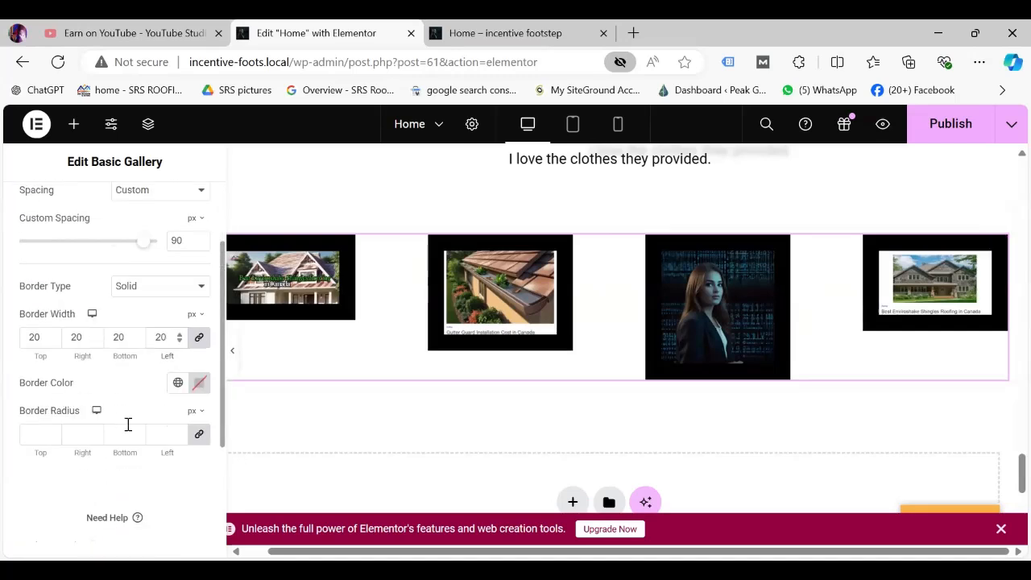
{"action": "scroll", "coordinate": [128, 425], "scroll_direction": "down", "scroll_amount": 1}
{"action": "scroll", "coordinate": [170, 417], "scroll_direction": "up", "scroll_amount": 1}
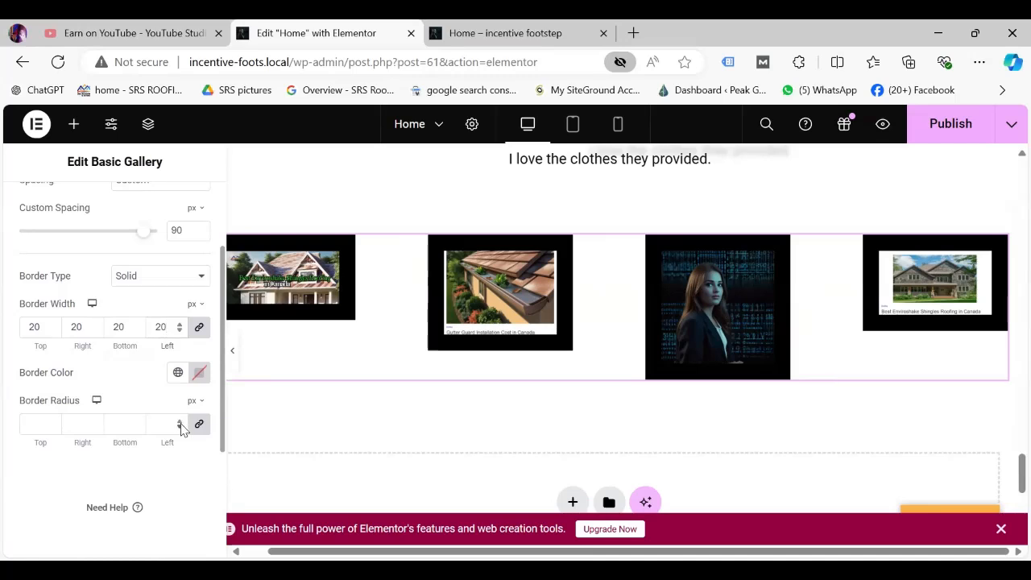
{"action": "scroll", "coordinate": [182, 430], "scroll_direction": "down", "scroll_amount": 1}
{"action": "scroll", "coordinate": [177, 425], "scroll_direction": "up", "scroll_amount": 1}
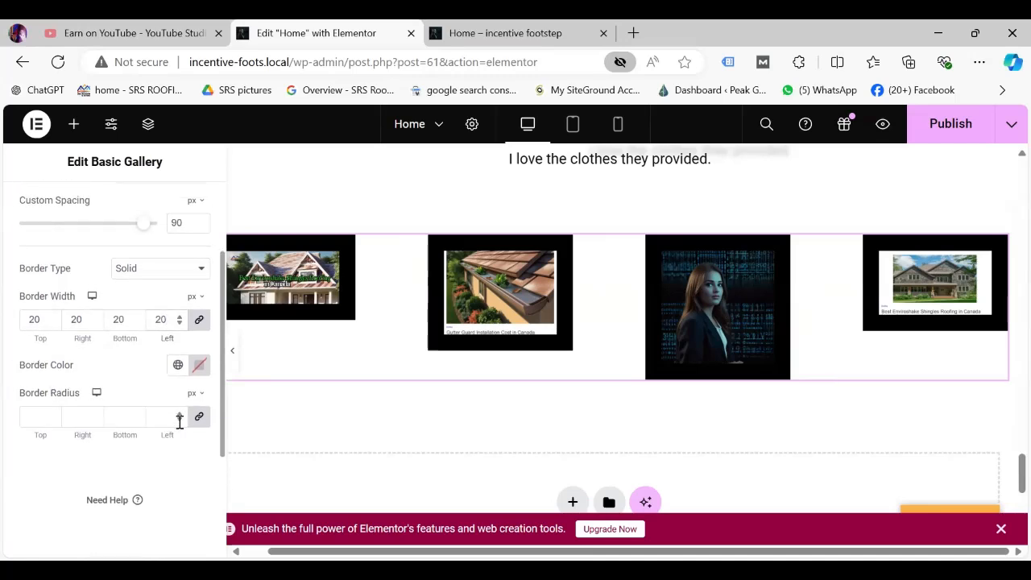
{"action": "scroll", "coordinate": [179, 422], "scroll_direction": "up", "scroll_amount": 1}
{"action": "scroll", "coordinate": [180, 421], "scroll_direction": "down", "scroll_amount": 1}
Set the gallery image border radius to 2 px.
{"action": "left_click", "coordinate": [179, 421]}
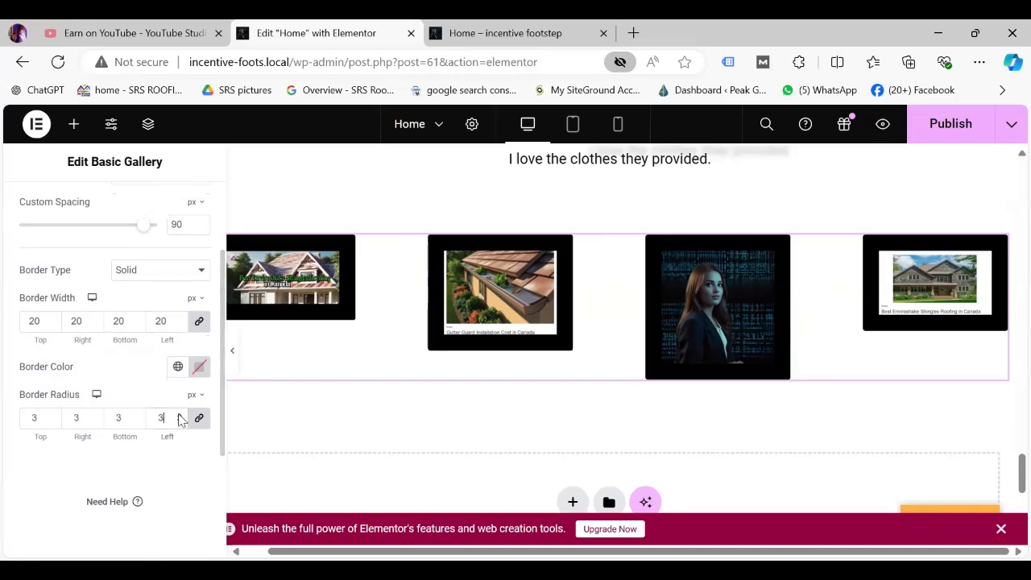
{"action": "left_click", "coordinate": [179, 415]}
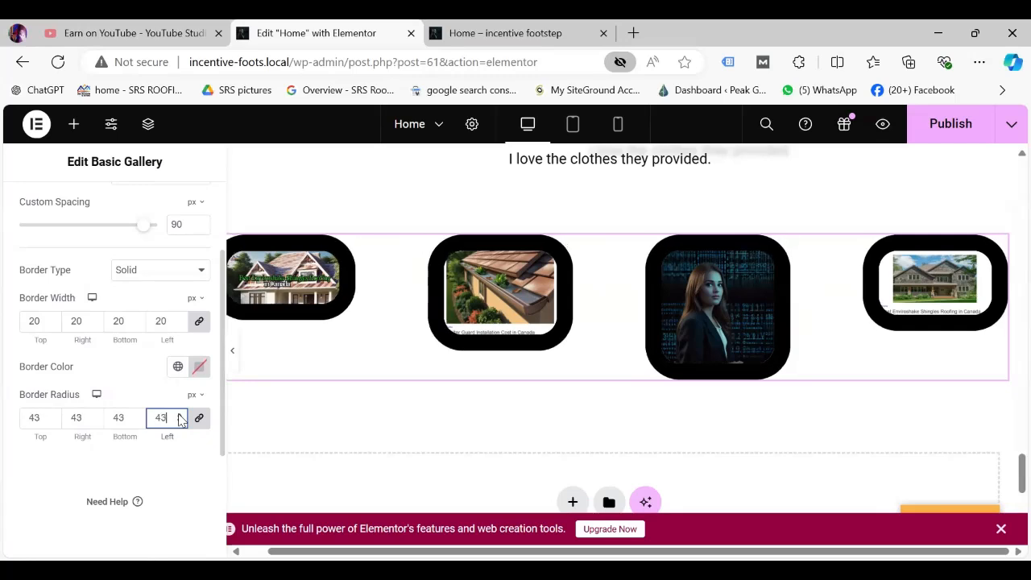
{"action": "left_click_drag", "start_coordinate": [178, 417], "coordinate": [179, 417]}
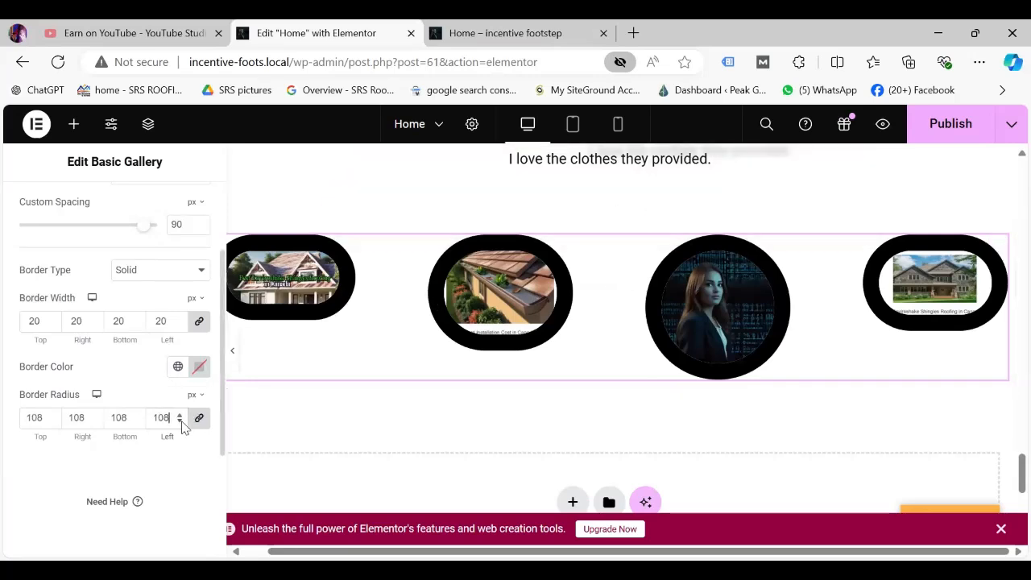
{"action": "left_click_drag", "start_coordinate": [181, 422], "coordinate": [180, 422]}
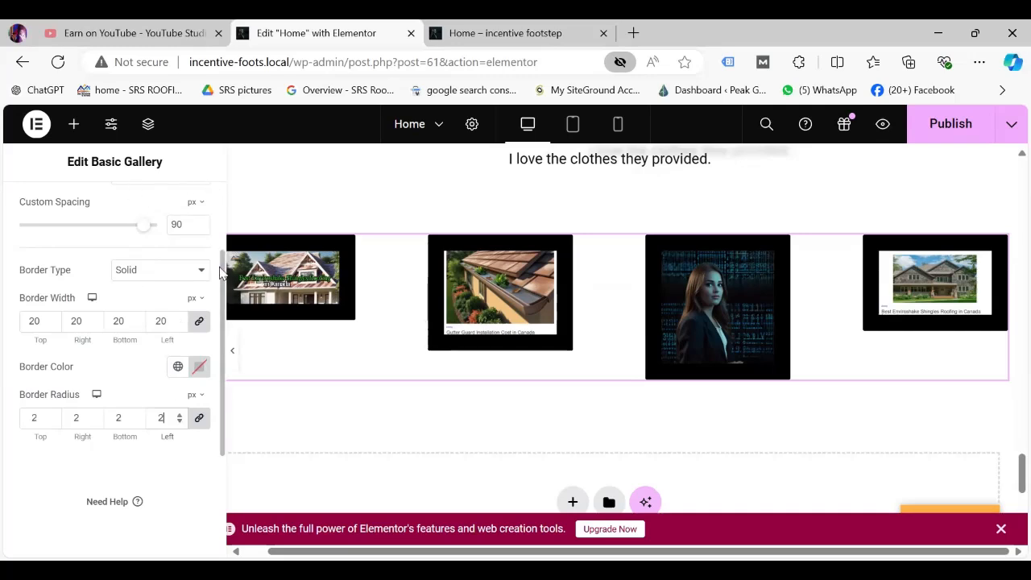
{"action": "scroll", "coordinate": [217, 266], "scroll_direction": "up", "scroll_amount": 3}
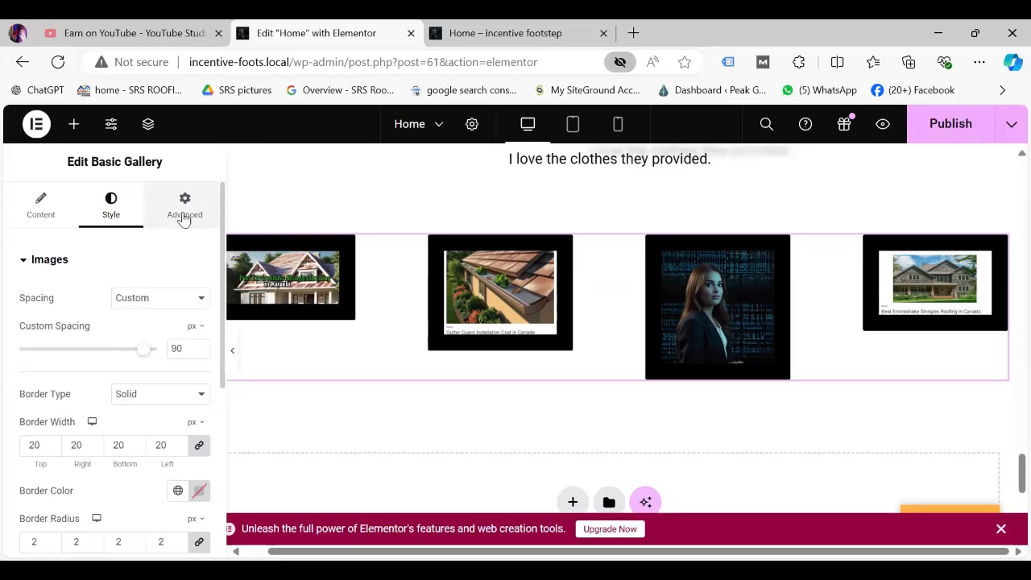
{"action": "left_click", "coordinate": [183, 216]}
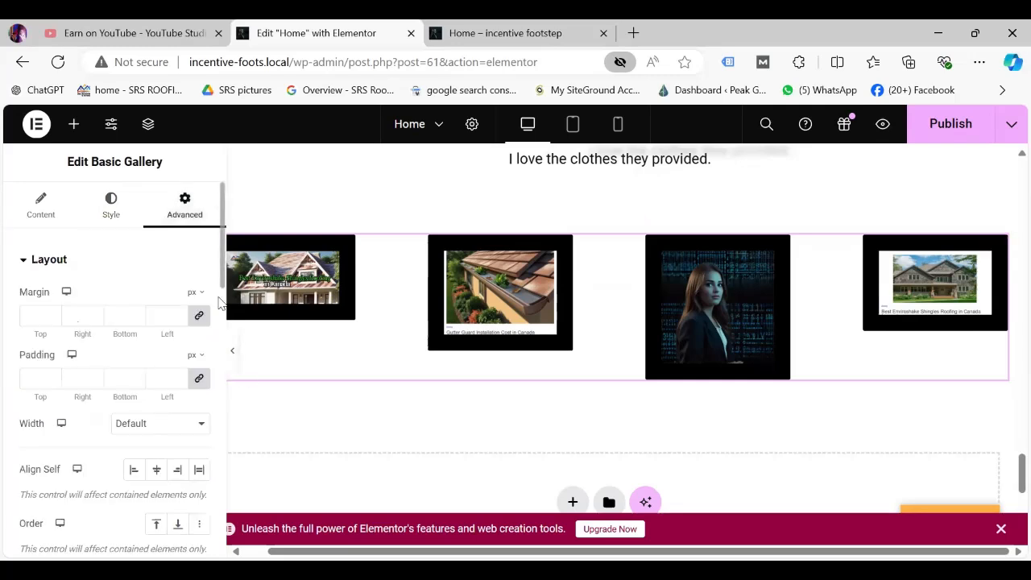
{"action": "left_click_drag", "start_coordinate": [220, 286], "coordinate": [254, 523]}
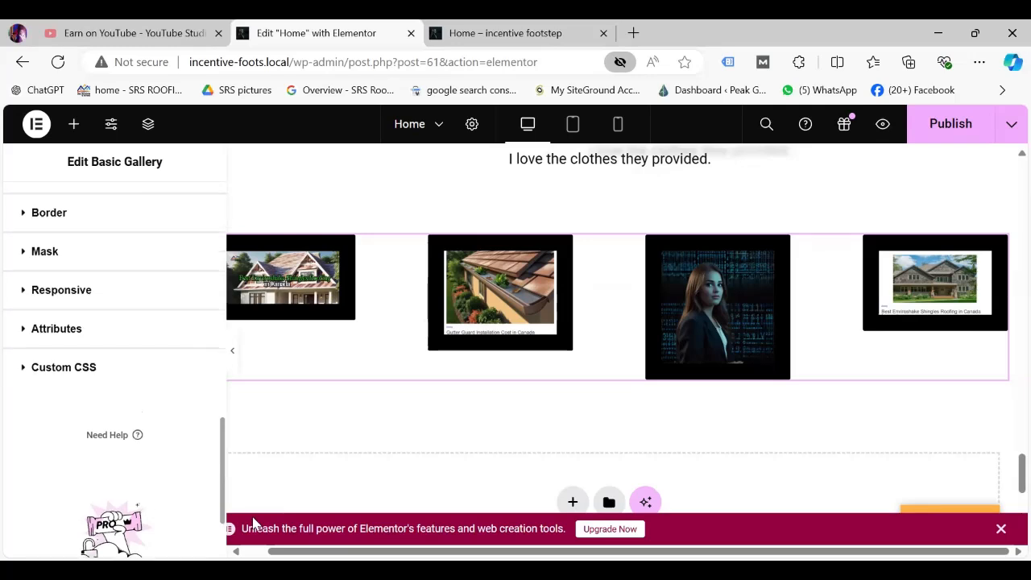
{"action": "left_click", "coordinate": [85, 252]}
{"action": "left_click", "coordinate": [196, 490]}
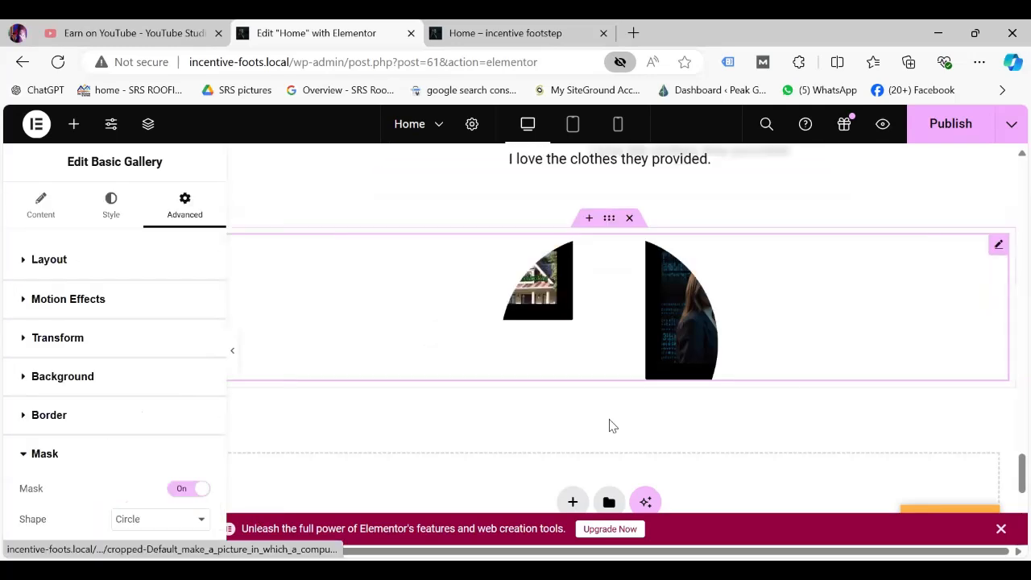
{"action": "left_click", "coordinate": [174, 492]}
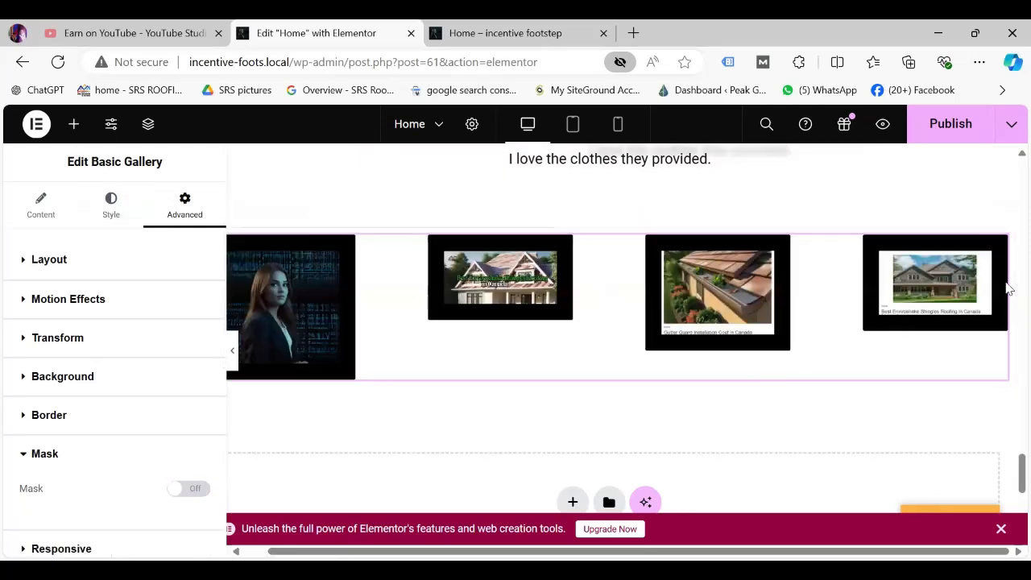
Add a single-column flexbox container below the gallery and drop an Icon List widget into it.
{"action": "scroll", "coordinate": [1008, 497], "scroll_direction": "down", "scroll_amount": 3}
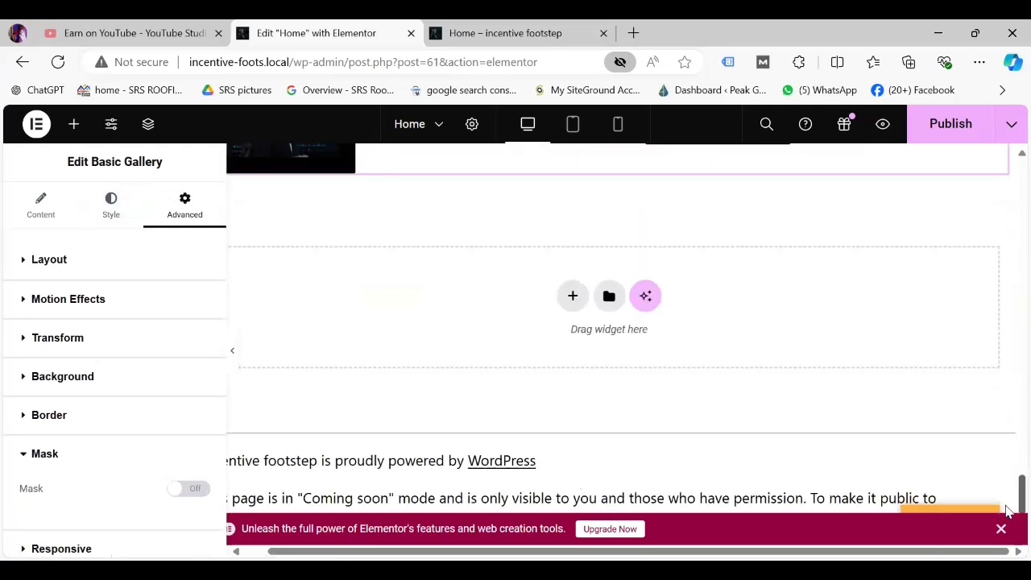
{"action": "left_click", "coordinate": [571, 294]}
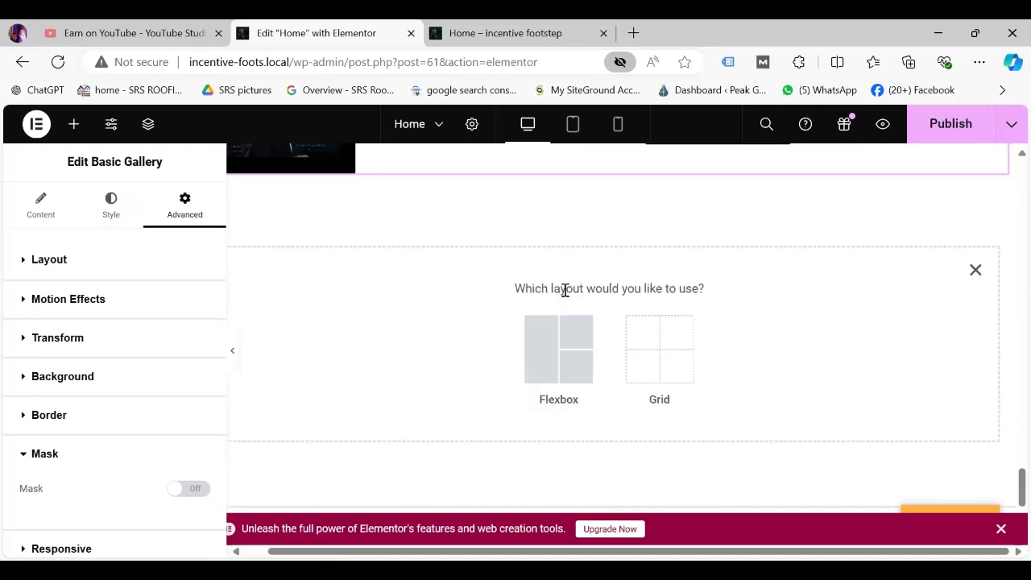
{"action": "left_click", "coordinate": [559, 346]}
{"action": "left_click", "coordinate": [394, 342]}
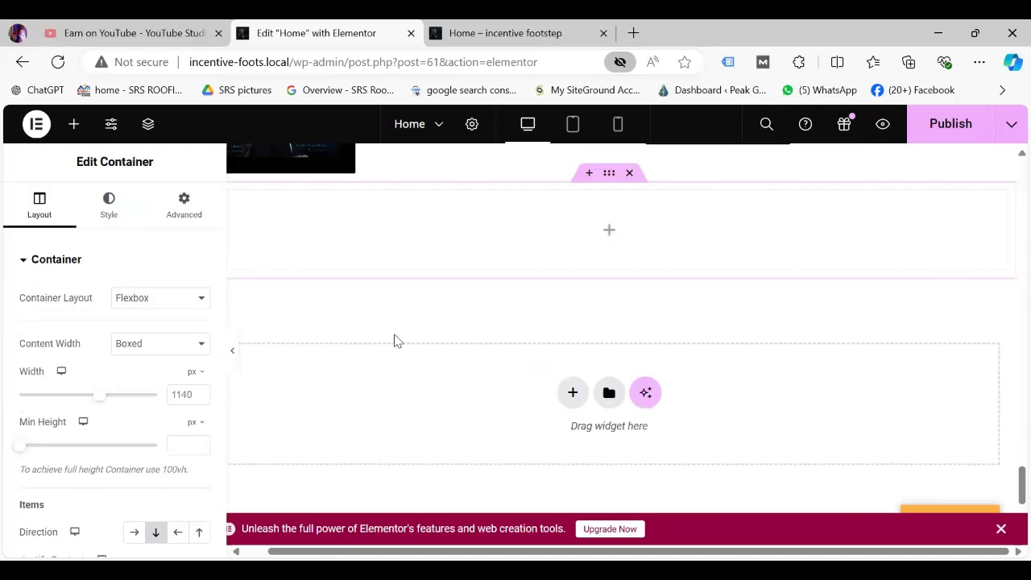
{"action": "left_click", "coordinate": [74, 128]}
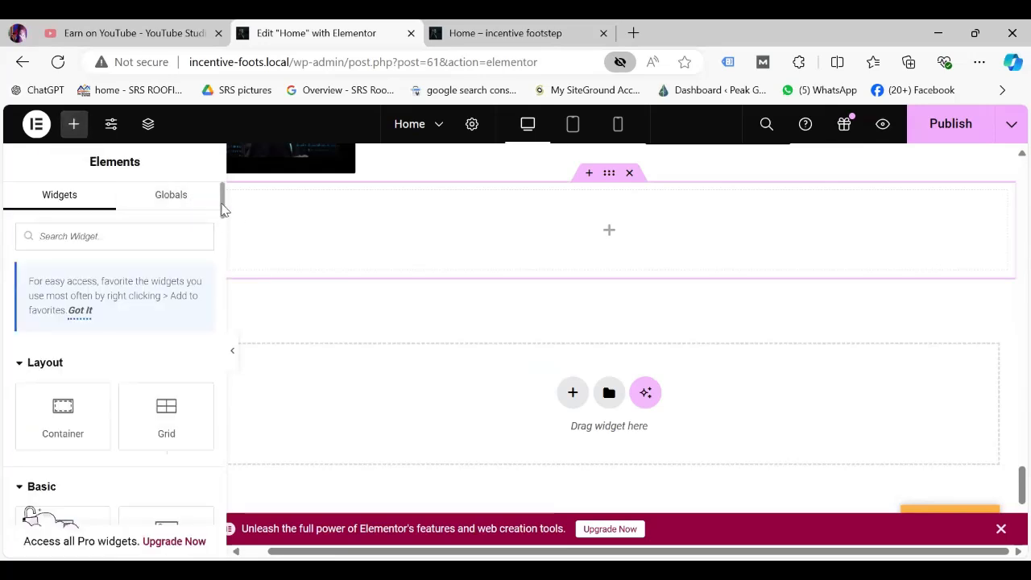
{"action": "scroll", "coordinate": [225, 226], "scroll_direction": "down", "scroll_amount": 5}
{"action": "left_click_drag", "start_coordinate": [224, 246], "coordinate": [223, 414]}
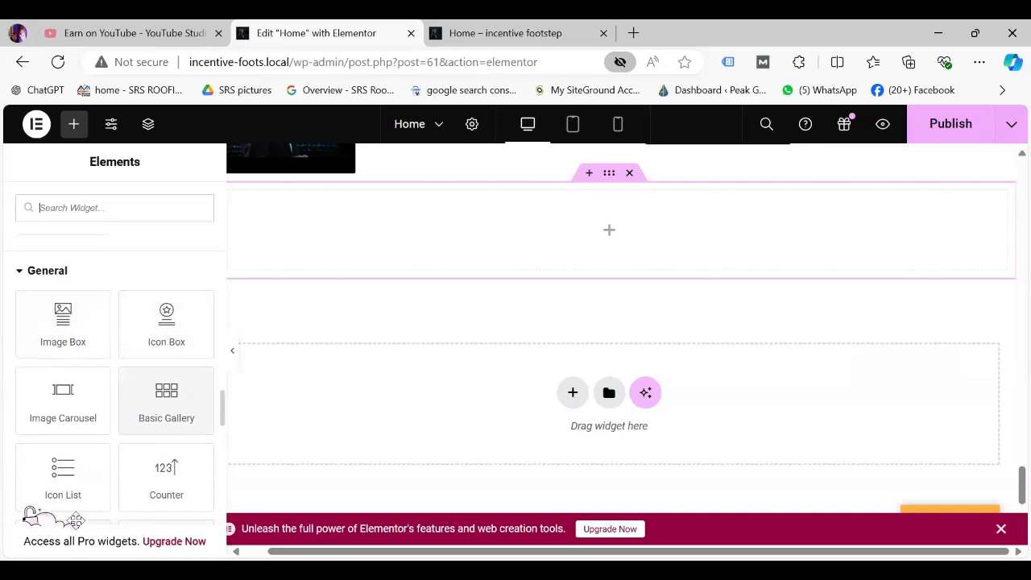
{"action": "left_click_drag", "start_coordinate": [63, 488], "coordinate": [596, 255]}
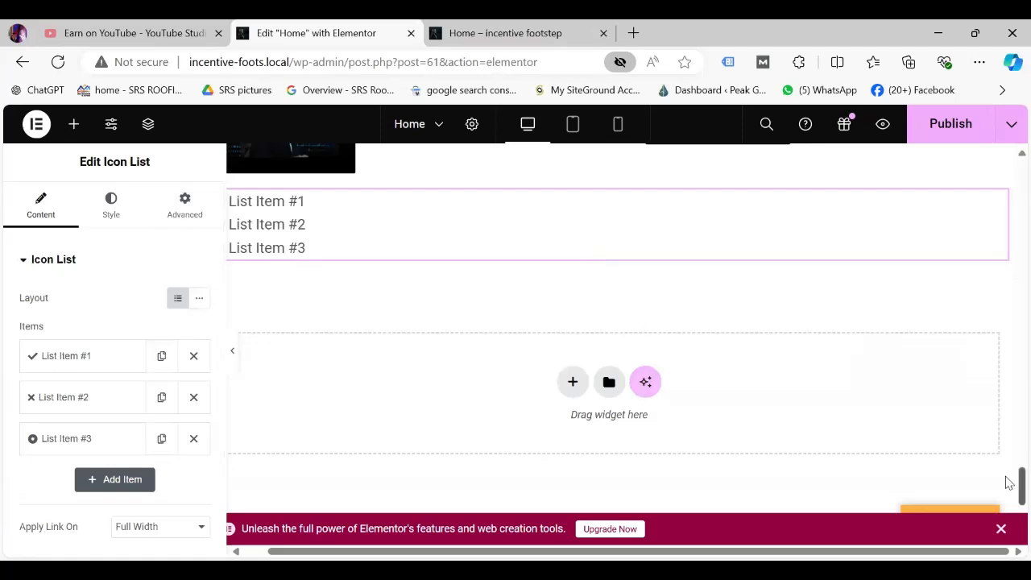
{"action": "scroll", "coordinate": [1012, 463], "scroll_direction": "up", "scroll_amount": 3}
{"action": "scroll", "coordinate": [1009, 477], "scroll_direction": "down", "scroll_amount": 1}
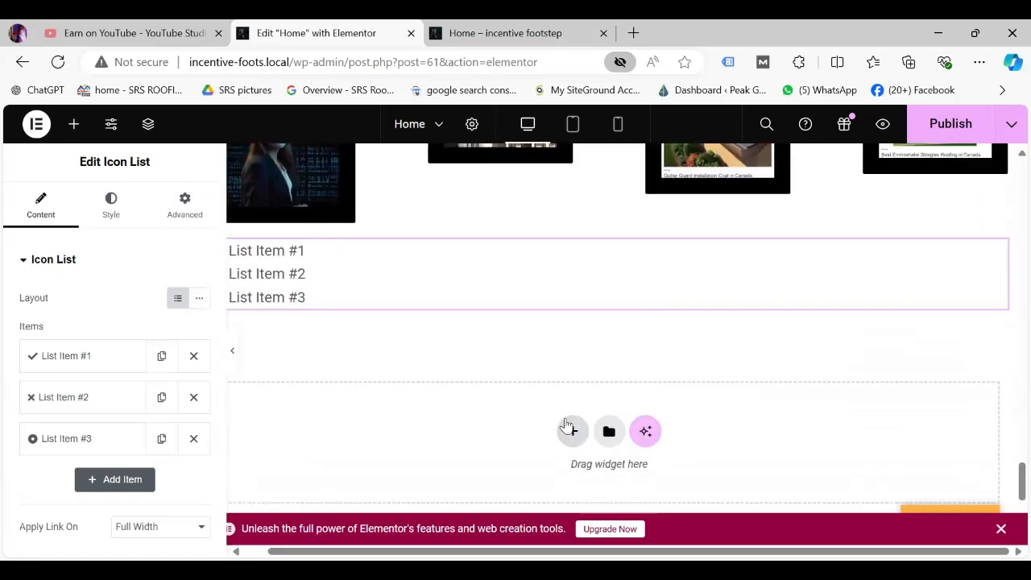
Move the Icon List into the left column of a new 50/50 container, delete the empty one, and widen the canvas.
{"action": "left_click", "coordinate": [558, 481]}
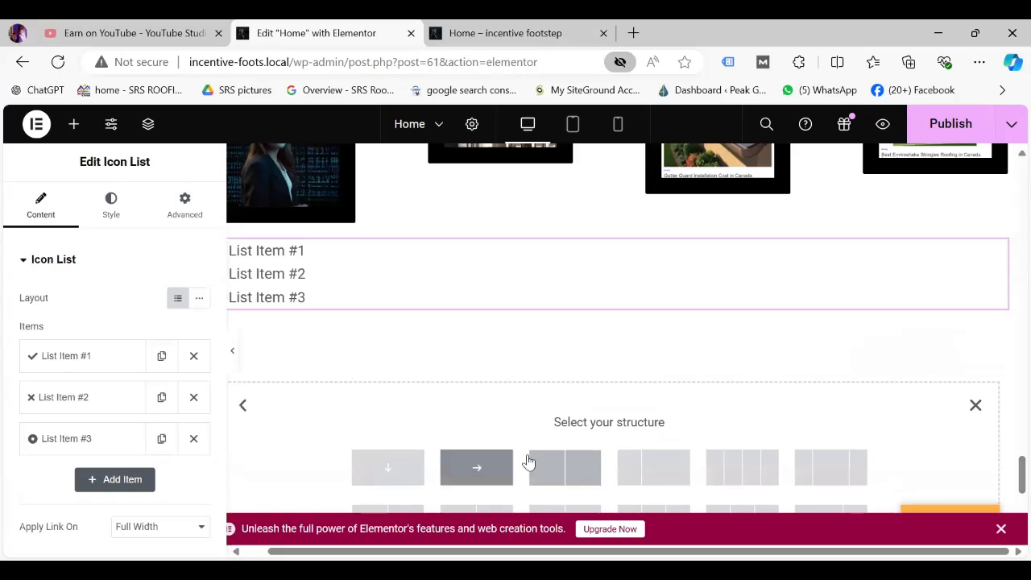
{"action": "left_click", "coordinate": [562, 467]}
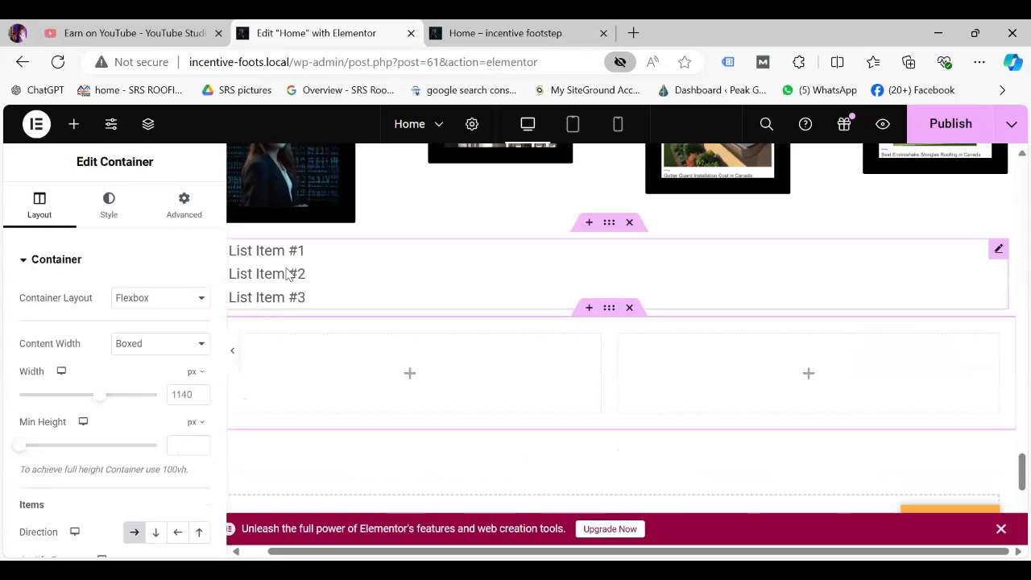
{"action": "left_click_drag", "start_coordinate": [999, 255], "coordinate": [442, 364]}
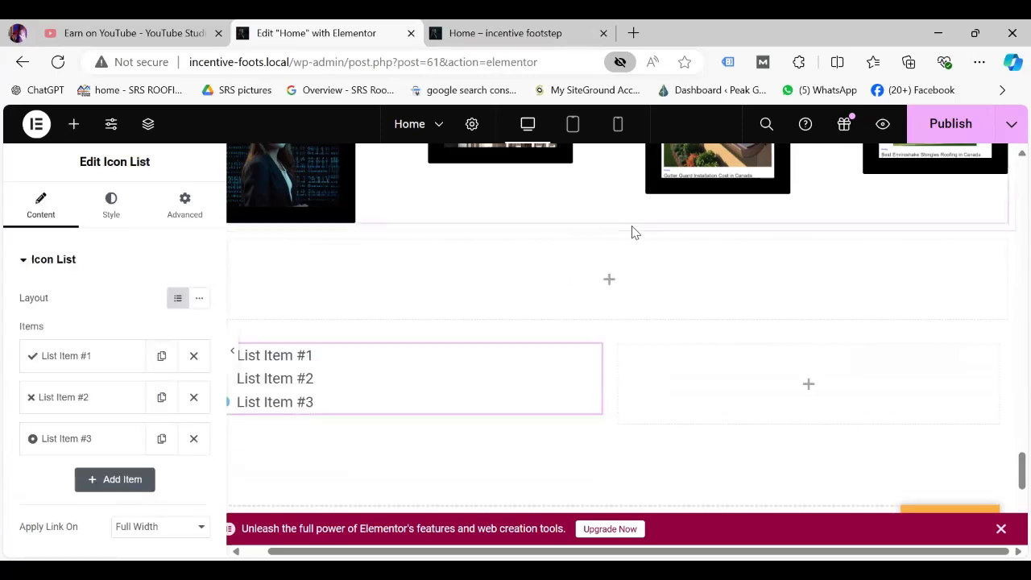
{"action": "left_click", "coordinate": [629, 223]}
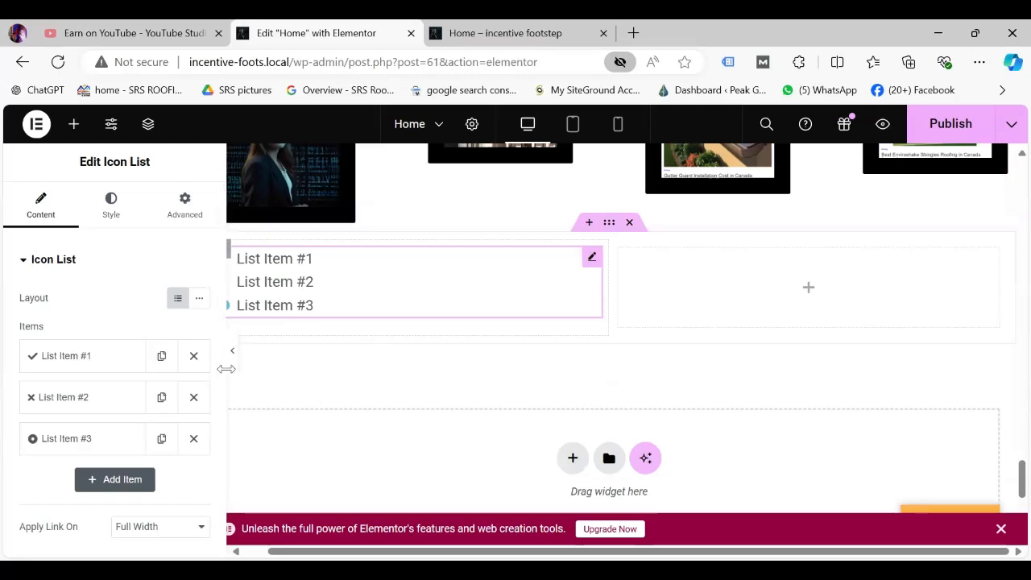
{"action": "left_click_drag", "start_coordinate": [225, 326], "coordinate": [175, 331]}
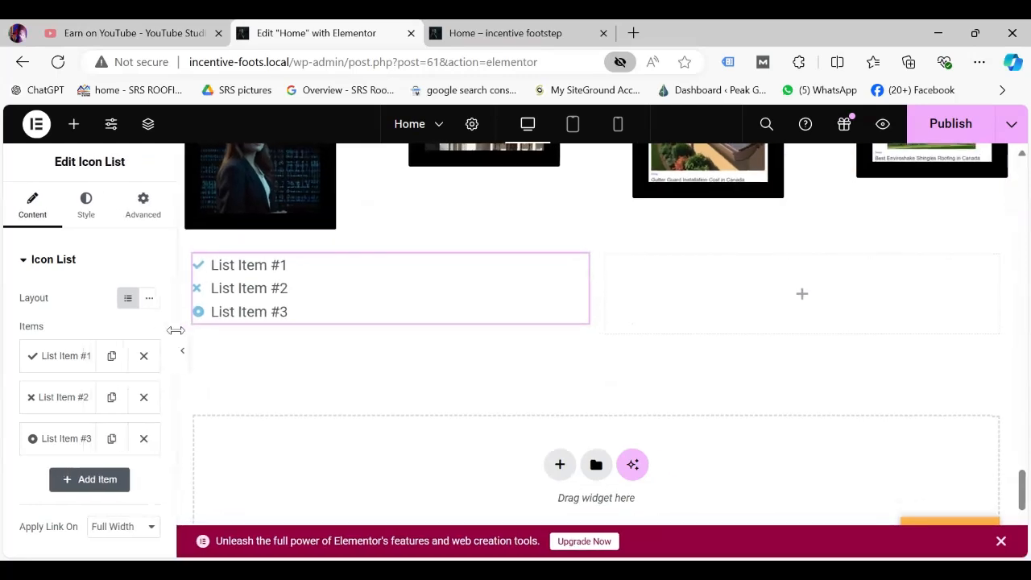
Try the Inline layout, then leave the Icon List on the stacked Default layout.
{"action": "left_click", "coordinate": [150, 301]}
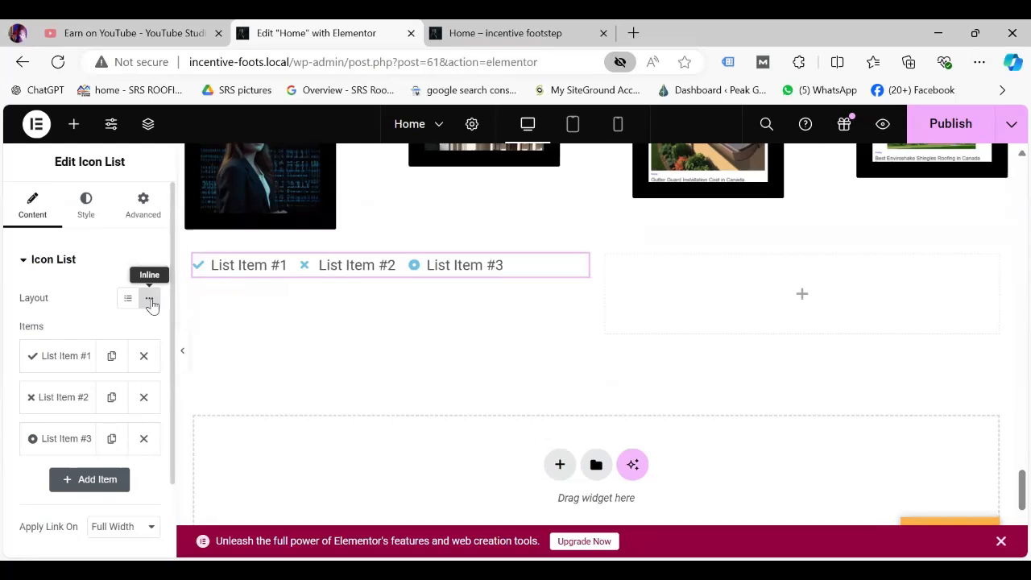
{"action": "left_click", "coordinate": [149, 301]}
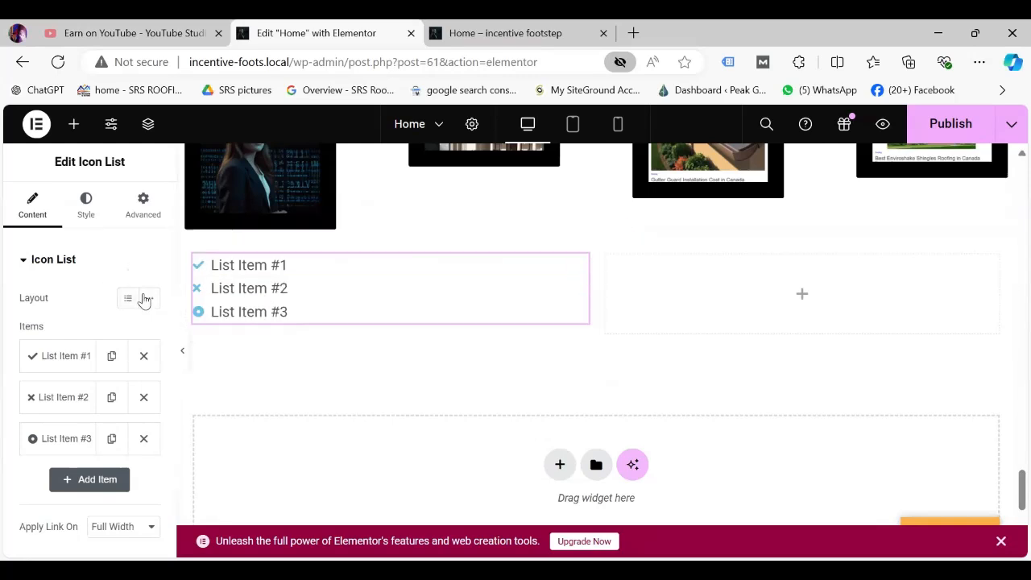
{"action": "left_click", "coordinate": [129, 300]}
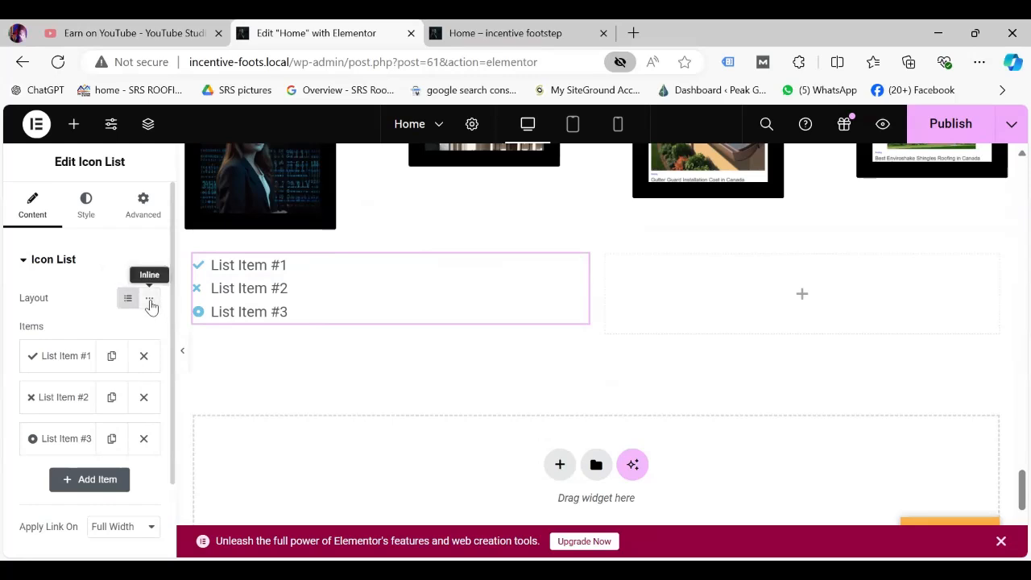
{"action": "left_click", "coordinate": [150, 301]}
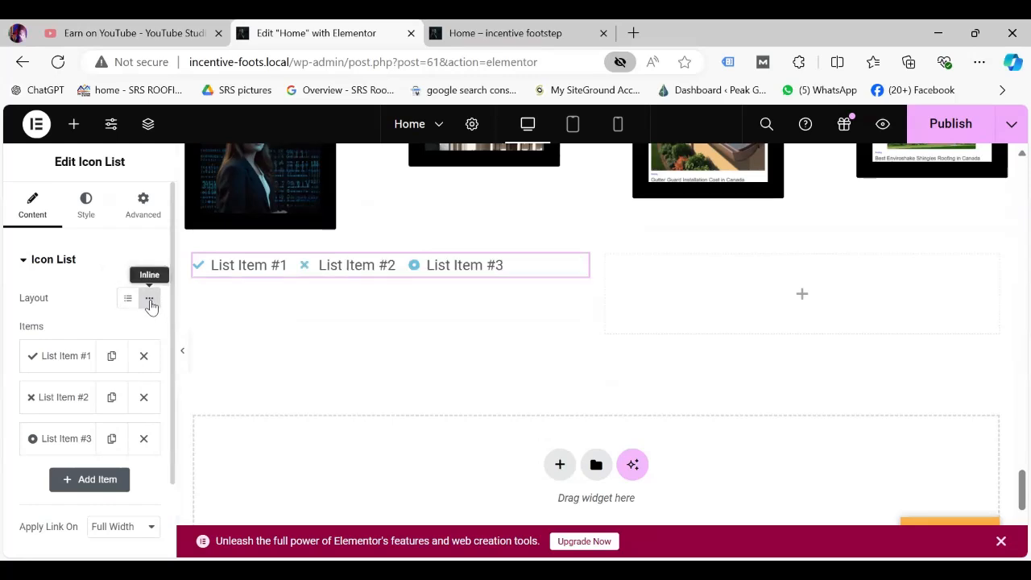
{"action": "left_click", "coordinate": [129, 300]}
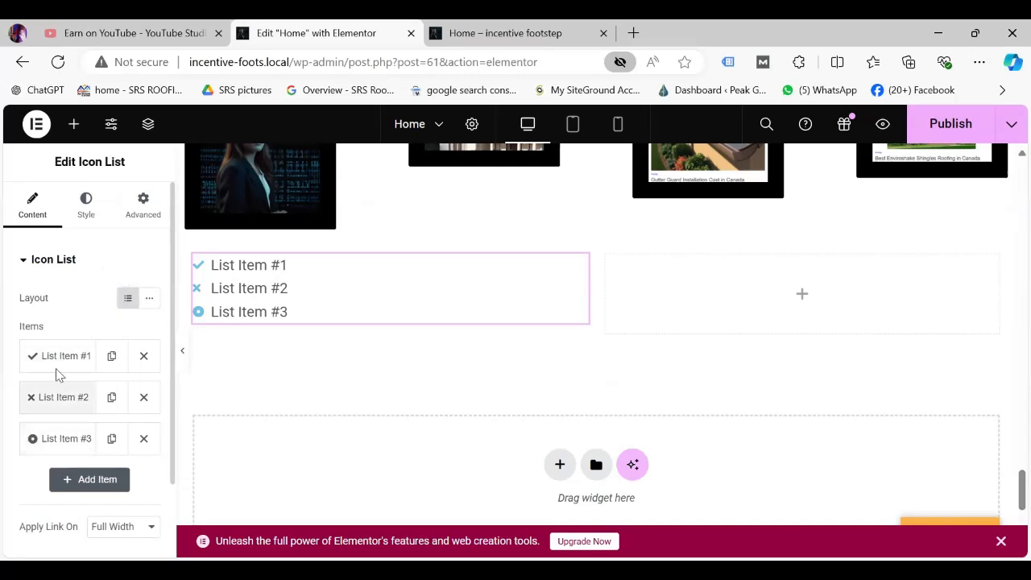
Remove List Items #1 and #2 and duplicate List Item #3 until five rows remain.
{"action": "left_click", "coordinate": [111, 356]}
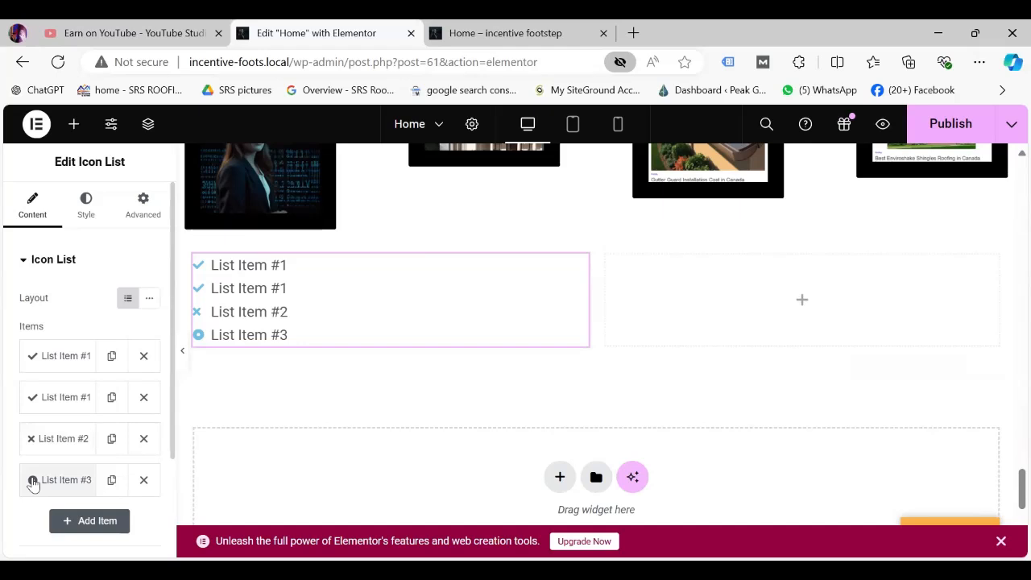
{"action": "left_click", "coordinate": [141, 360]}
{"action": "left_click", "coordinate": [141, 360]}
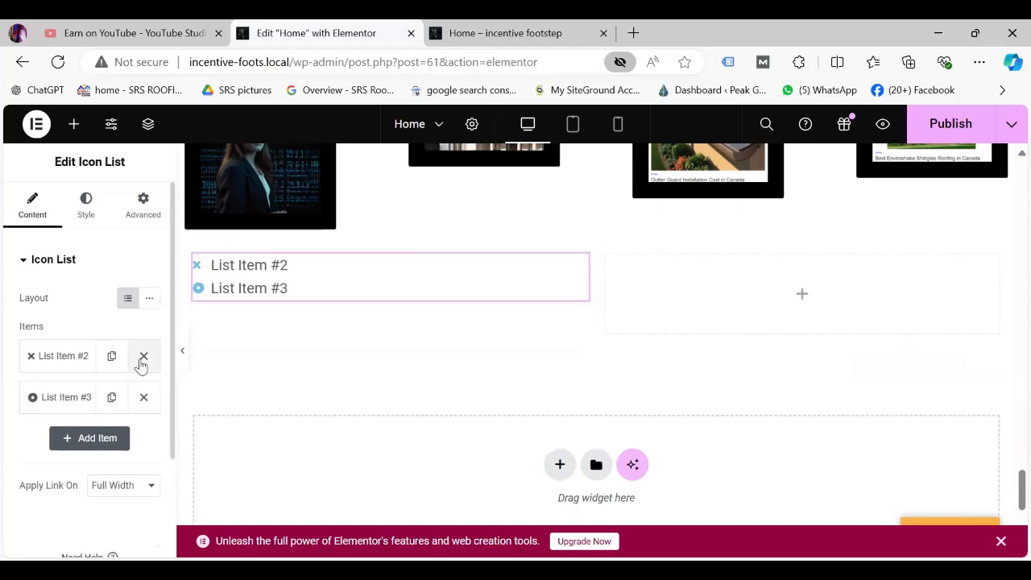
{"action": "left_click", "coordinate": [143, 356]}
{"action": "left_click", "coordinate": [104, 399]}
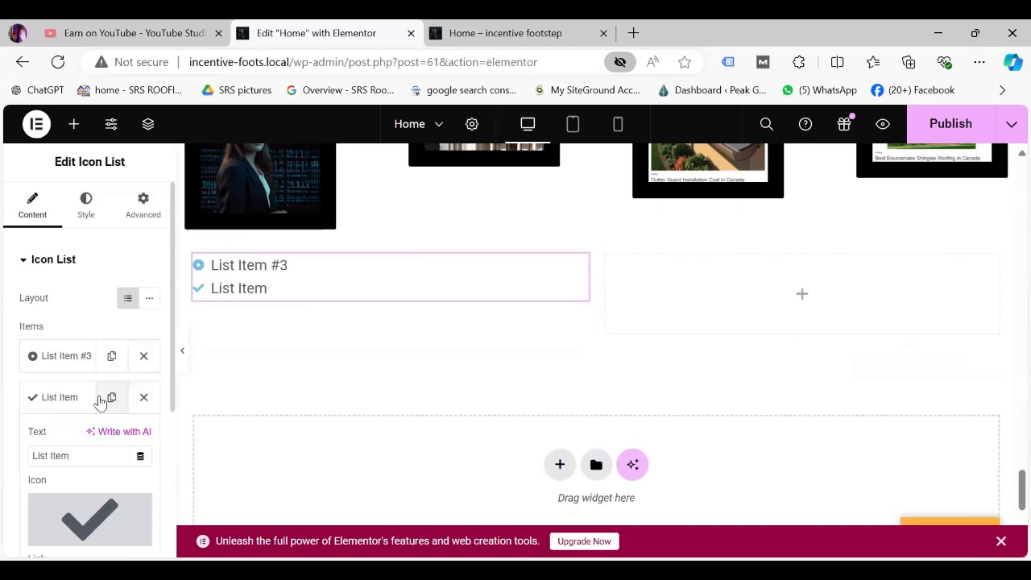
{"action": "left_click", "coordinate": [110, 358]}
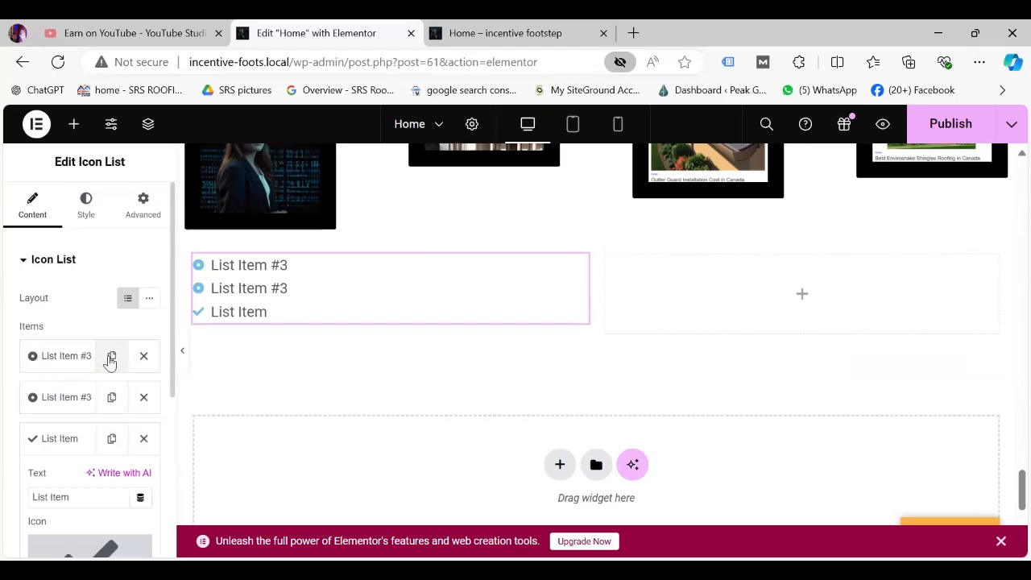
{"action": "left_click", "coordinate": [145, 437]}
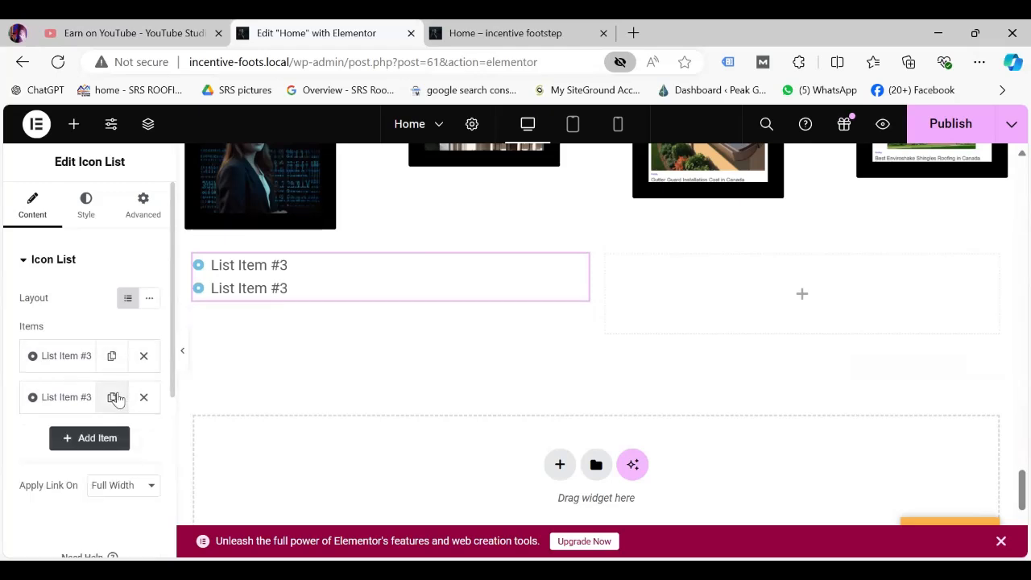
{"action": "left_click", "coordinate": [111, 398]}
{"action": "left_click", "coordinate": [111, 399]}
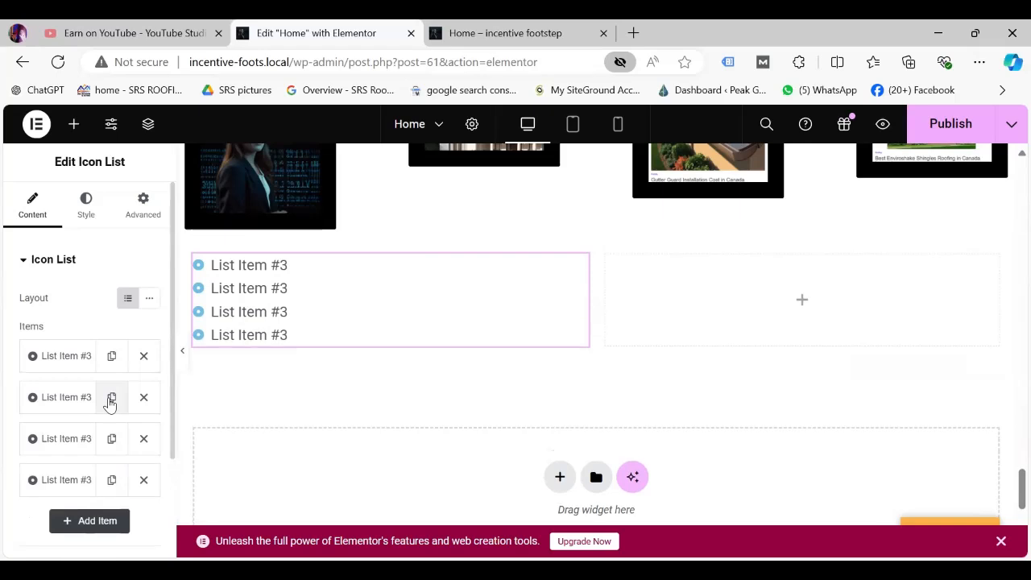
{"action": "left_click", "coordinate": [111, 399]}
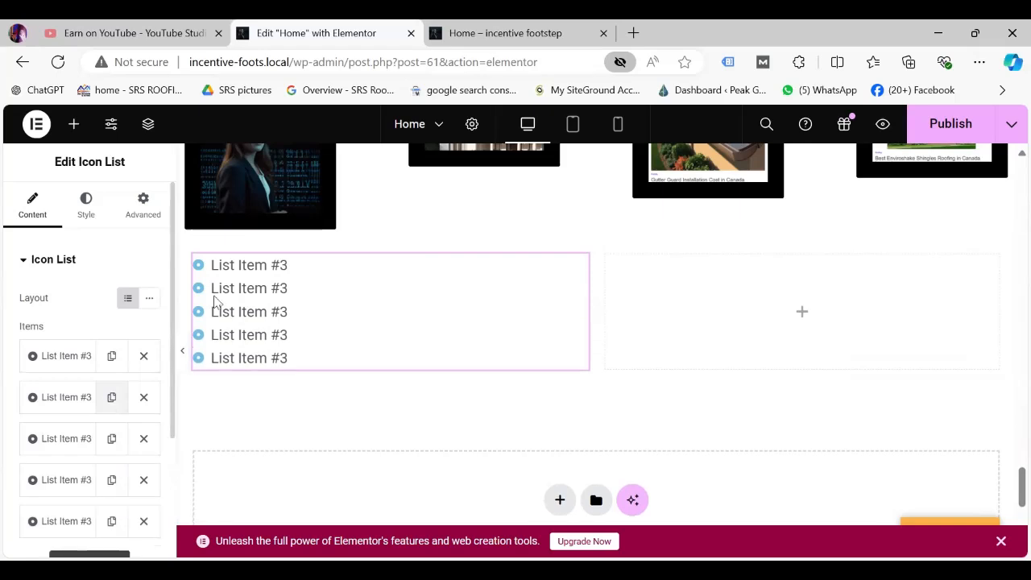
{"action": "left_click", "coordinate": [78, 358]}
Rename the first two list items to SEO and Content Writing.
{"action": "left_click", "coordinate": [89, 411]}
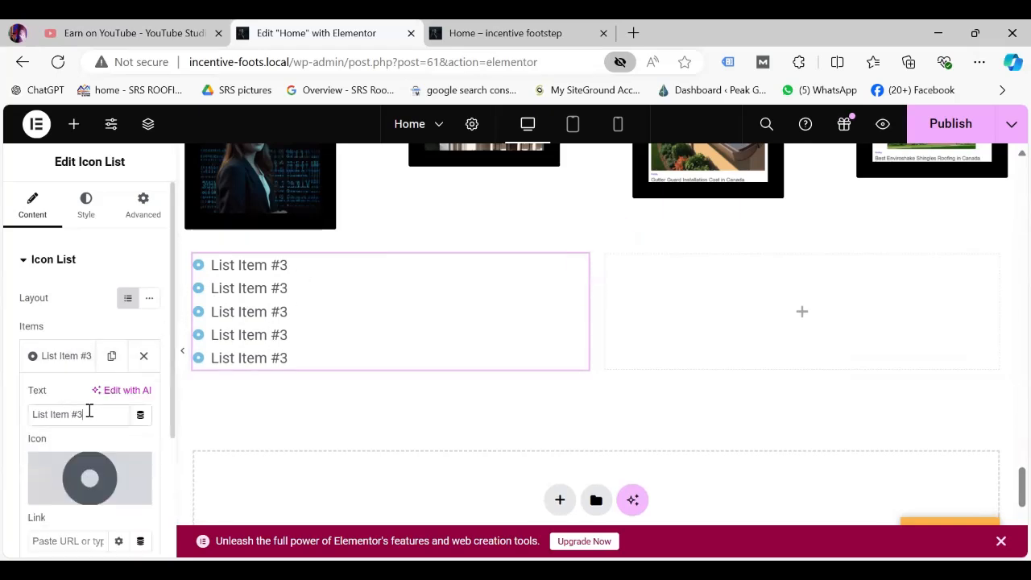
{"action": "key", "text": "BackSpace"}
{"action": "key", "text": "BackSpace"}
{"action": "key", "text": "BackSpace"}
{"action": "key", "text": "BackSpace"}
{"action": "key", "text": "BackSpace"}
{"action": "key", "text": "BackSpace"}
{"action": "key", "text": "BackSpace"}
{"action": "key", "text": "BackSpace"}
{"action": "key", "text": "BackSpace"}
{"action": "key", "text": "BackSpace"}
{"action": "key", "text": "BackSpace"}
{"action": "key", "text": "BackSpace"}
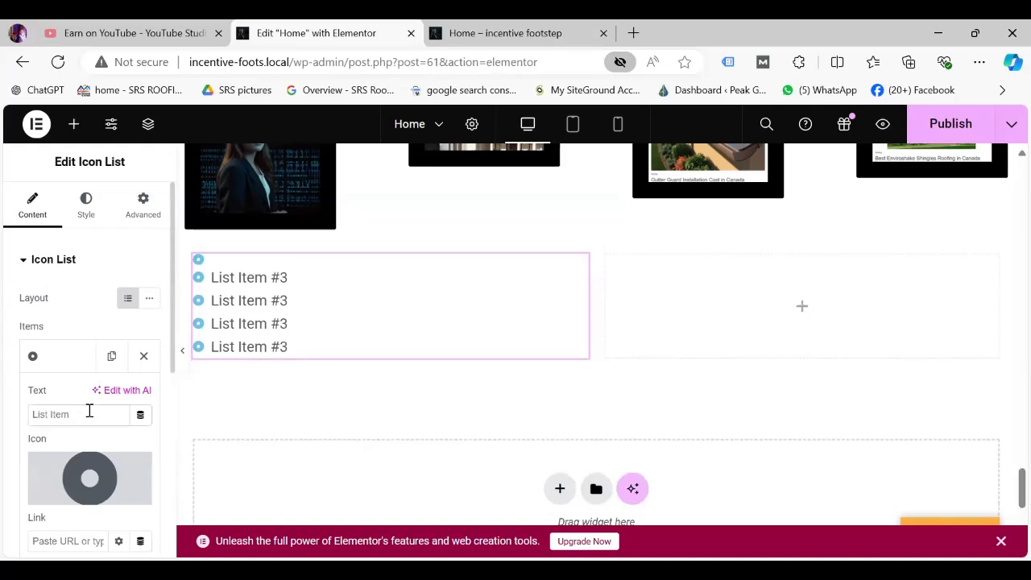
{"action": "type", "text": "SEO"}
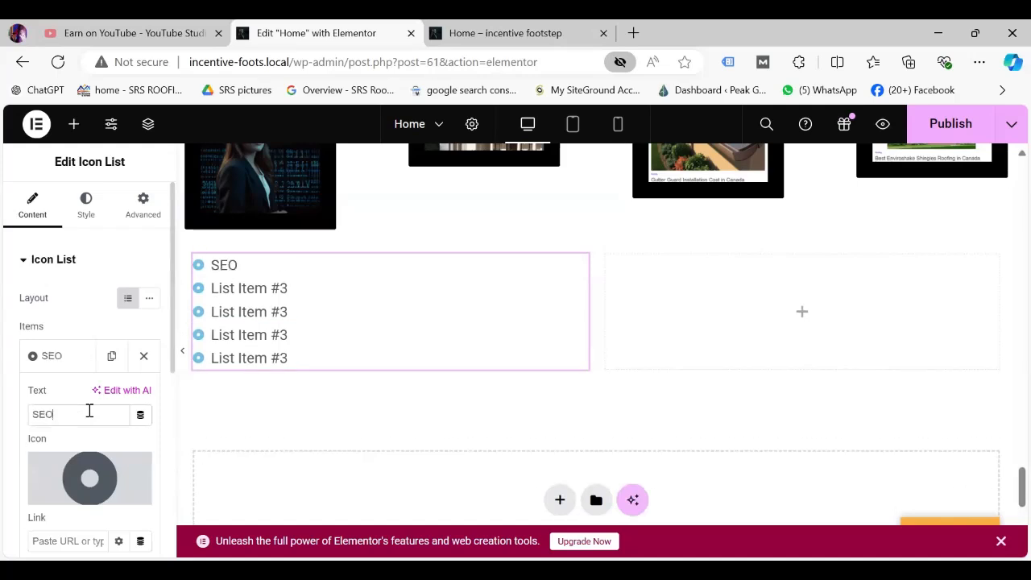
{"action": "left_click", "coordinate": [65, 359]}
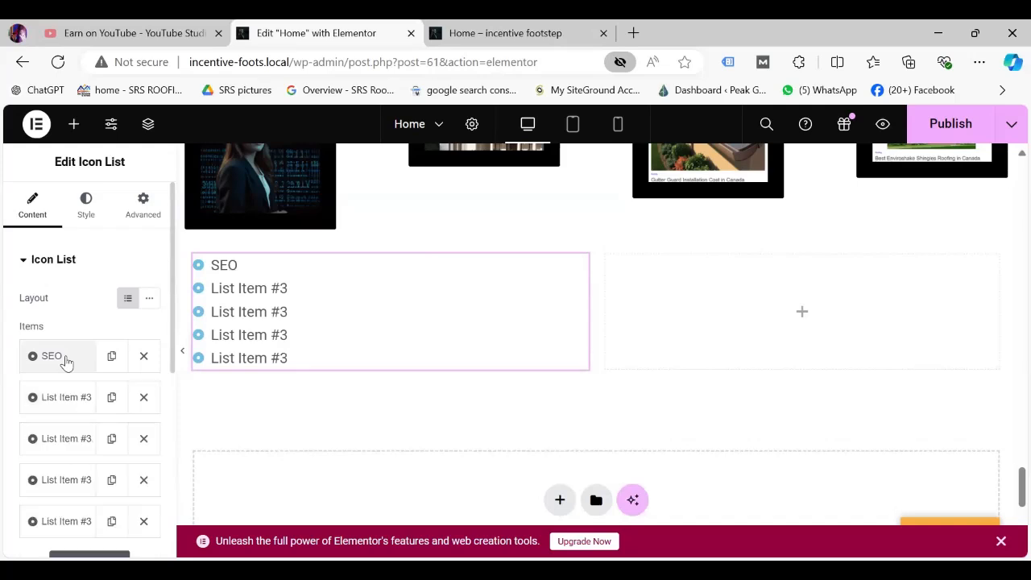
{"action": "left_click", "coordinate": [74, 401]}
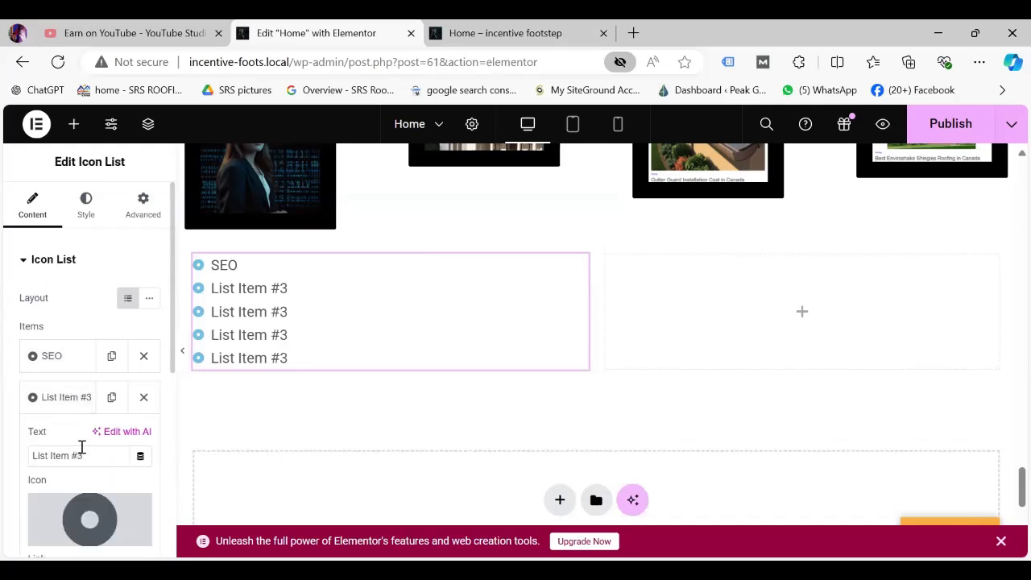
{"action": "key", "text": "BackSpace"}
{"action": "key", "text": "BackSpace"}
{"action": "key", "text": "BackSpace"}
{"action": "key", "text": "BackSpace"}
{"action": "key", "text": "BackSpace"}
{"action": "key", "text": "BackSpace"}
{"action": "key", "text": "BackSpace"}
{"action": "key", "text": "BackSpace"}
{"action": "key", "text": "BackSpace"}
{"action": "key", "text": "BackSpace"}
{"action": "key", "text": "BackSpace"}
{"action": "key", "text": "BackSpace"}
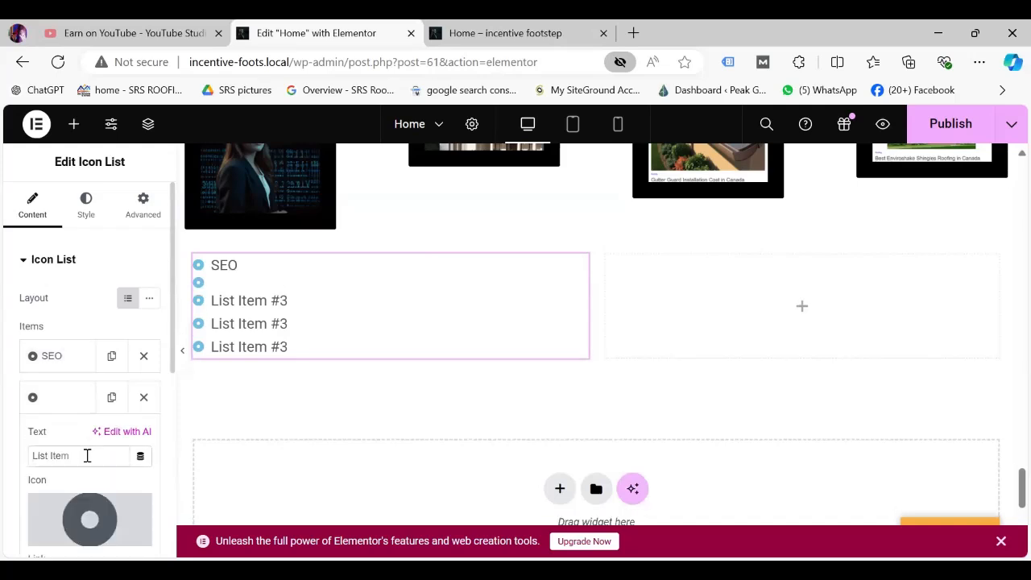
{"action": "type", "text": "Content"}
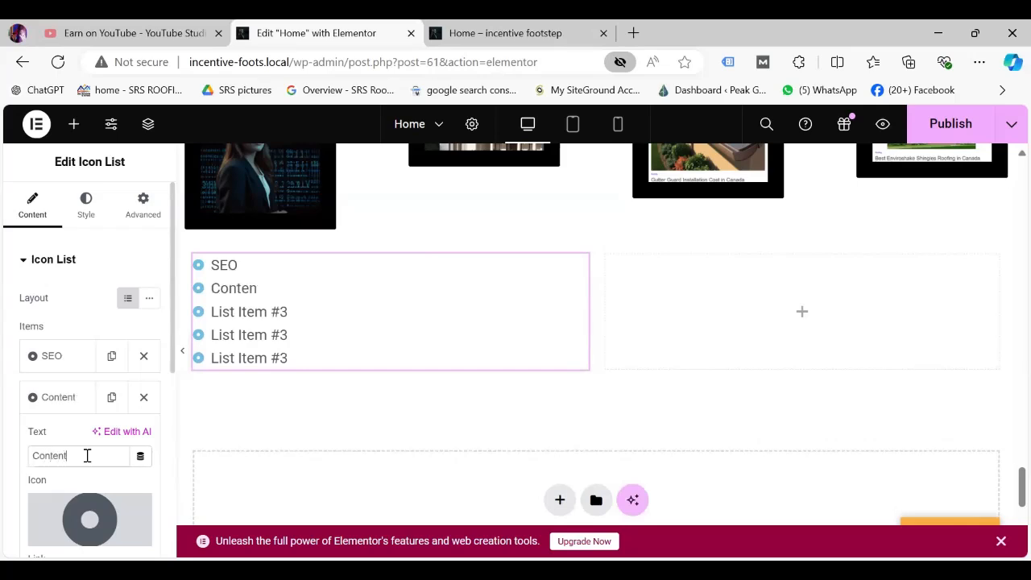
{"action": "type", "text": " Writing"}
{"action": "mouse_move", "coordinate": [92, 526]}
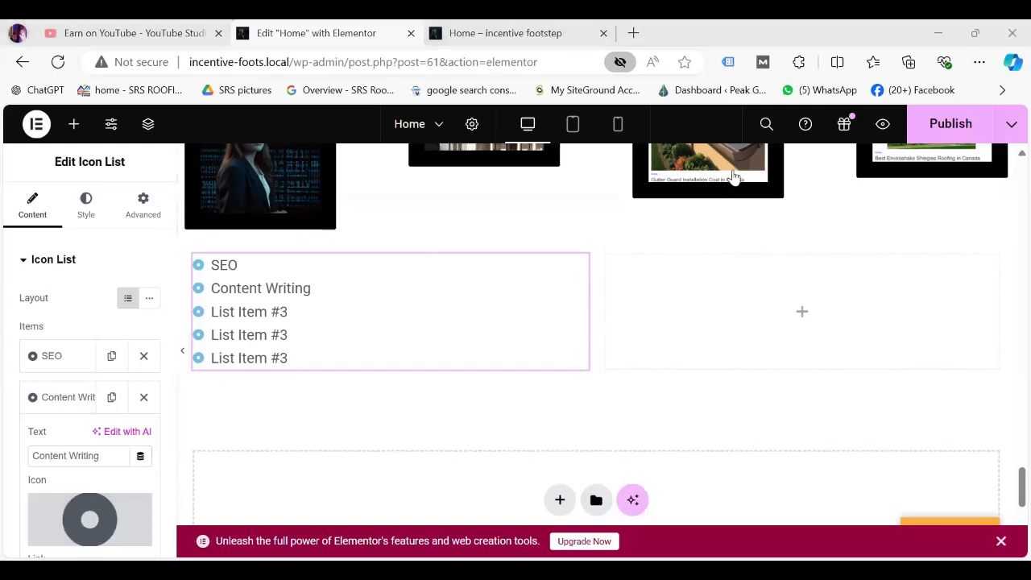
{"action": "left_click", "coordinate": [50, 396]}
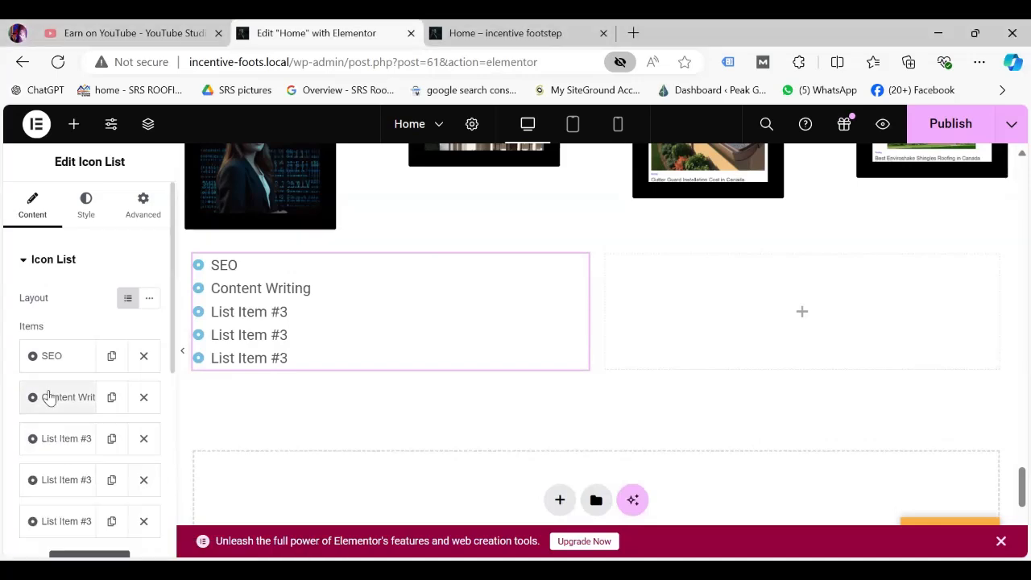
Rename the third item Web Development and link it to a tel: phone number.
{"action": "left_click", "coordinate": [58, 443]}
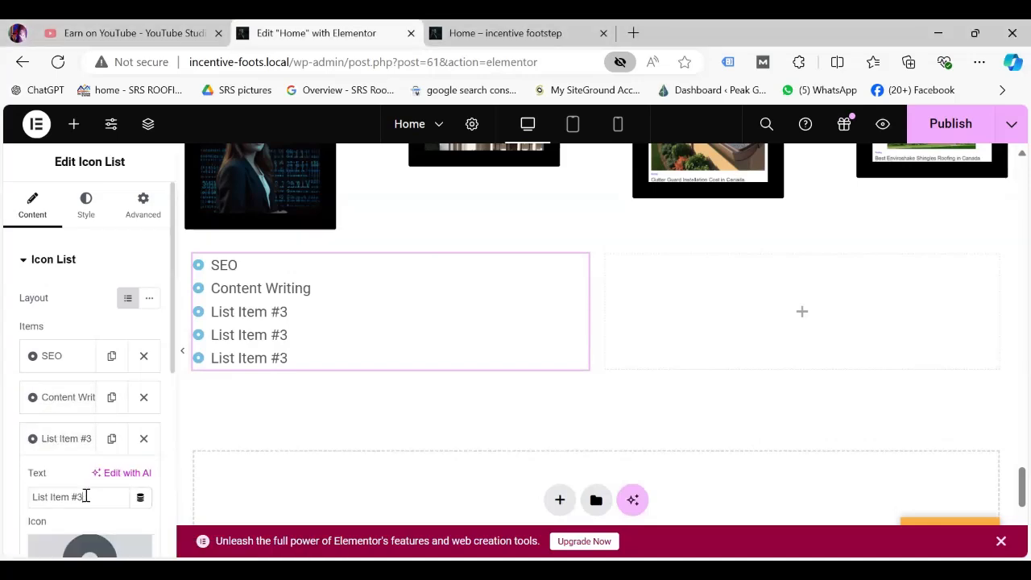
{"action": "key", "text": "BackSpace"}
{"action": "key", "text": "BackSpace"}
{"action": "key", "text": "BackSpace"}
{"action": "key", "text": "BackSpace"}
{"action": "key", "text": "BackSpace"}
{"action": "key", "text": "BackSpace"}
{"action": "key", "text": "BackSpace"}
{"action": "key", "text": "BackSpace"}
{"action": "key", "text": "BackSpace"}
{"action": "type", "text": "We"}
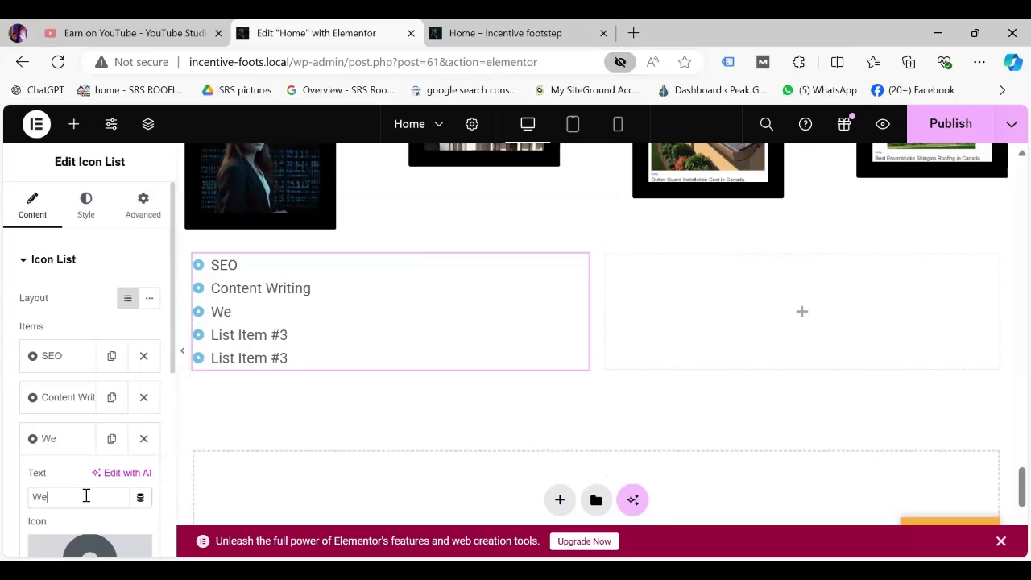
{"action": "type", "text": "b Development"}
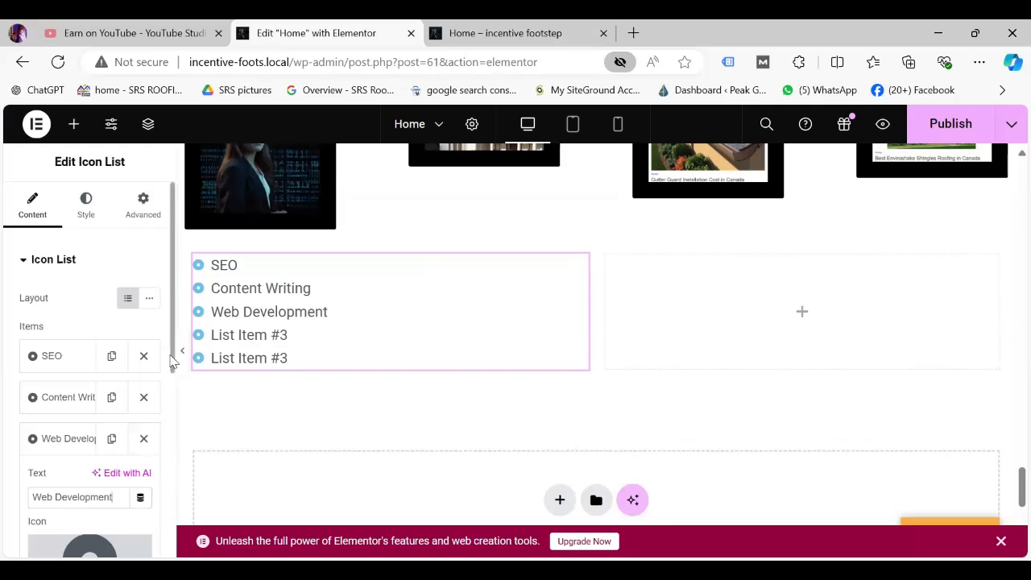
{"action": "scroll", "coordinate": [170, 422], "scroll_direction": "down", "scroll_amount": 3}
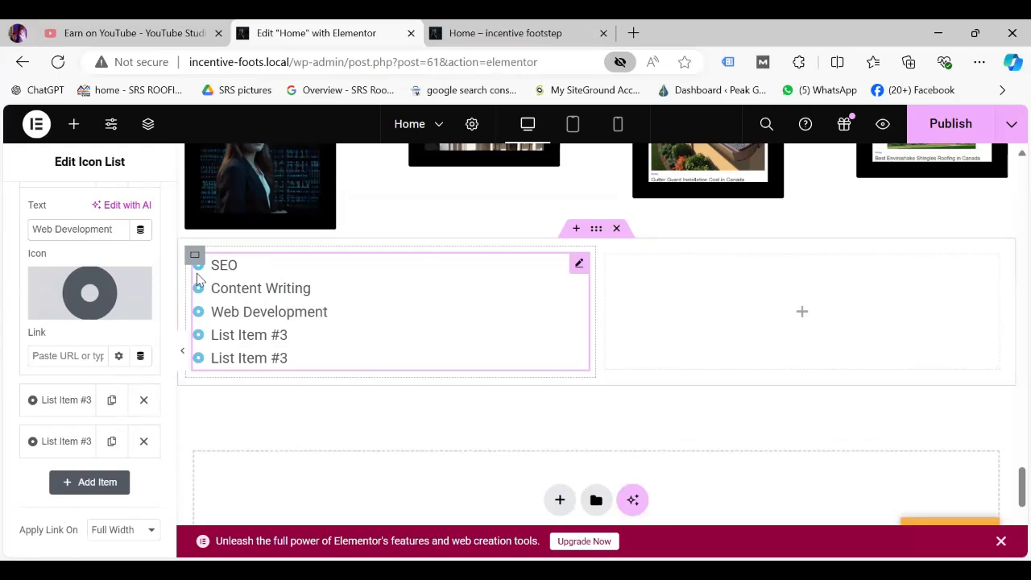
{"action": "left_click", "coordinate": [61, 358]}
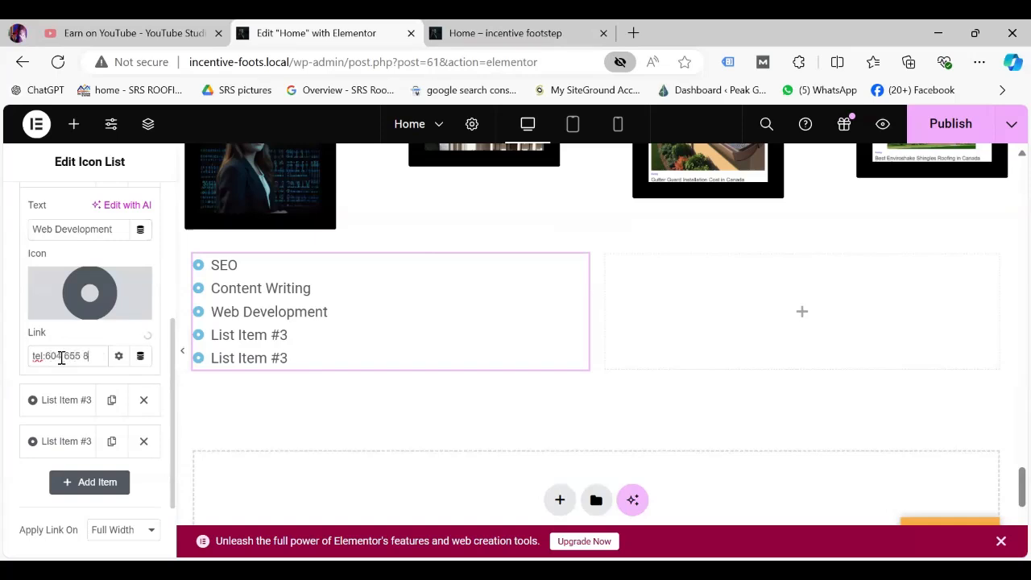
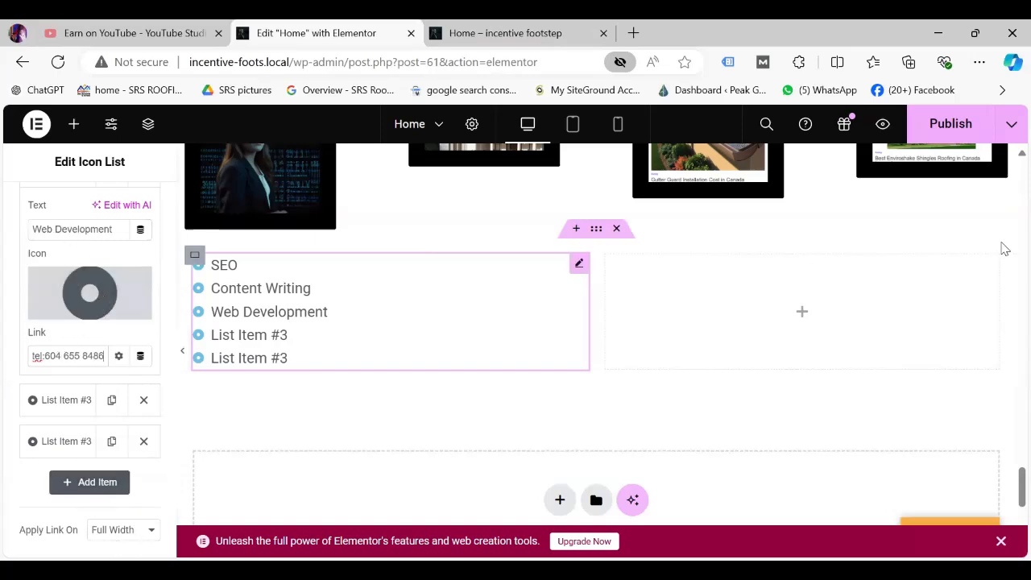
Delete the two leftover List Item #3 rows, publish the page, and switch to the live preview.
{"action": "left_click", "coordinate": [951, 122]}
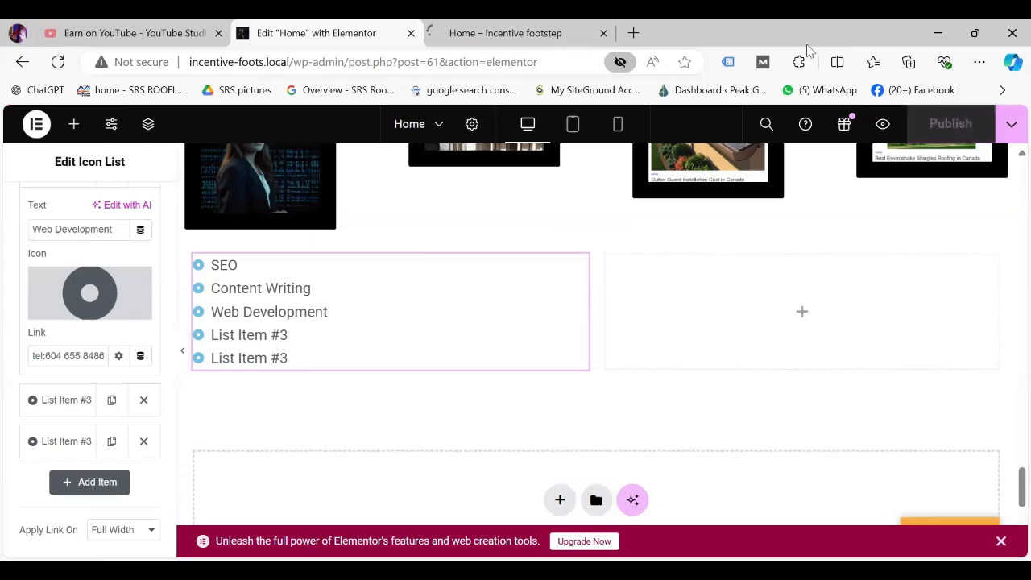
{"action": "left_click", "coordinate": [143, 401]}
{"action": "left_click", "coordinate": [143, 401]}
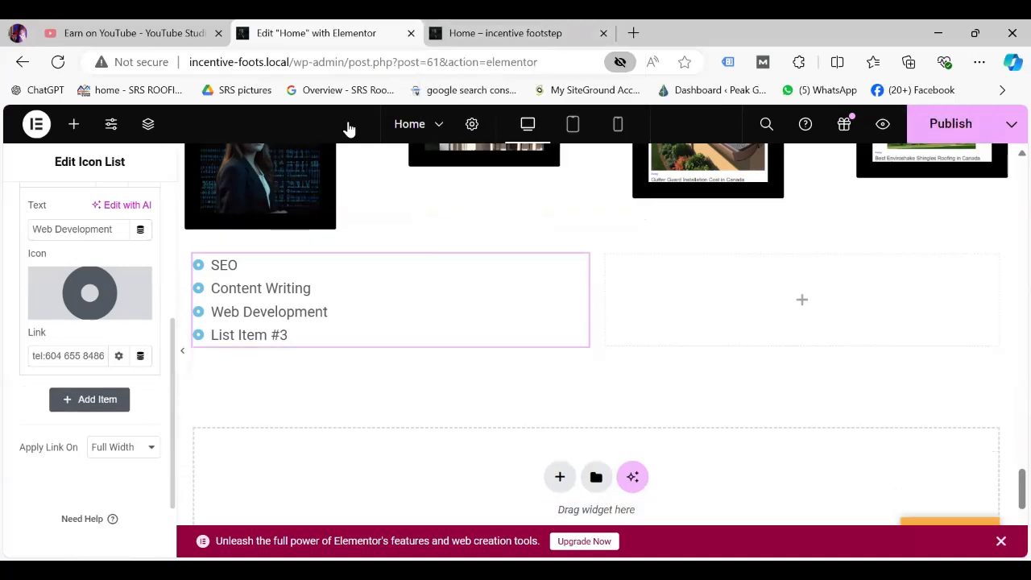
{"action": "left_click", "coordinate": [978, 129]}
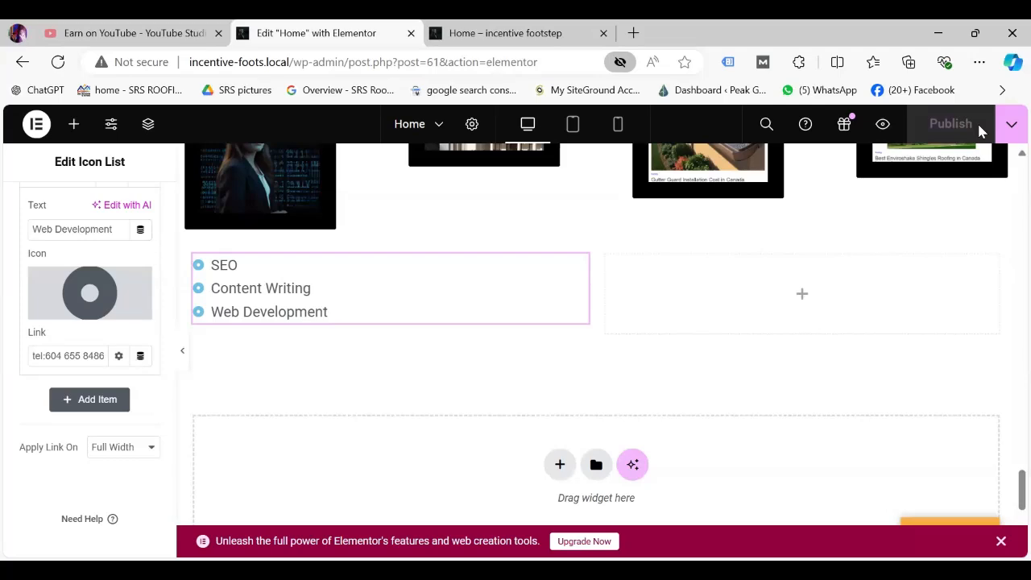
{"action": "left_click", "coordinate": [577, 37]}
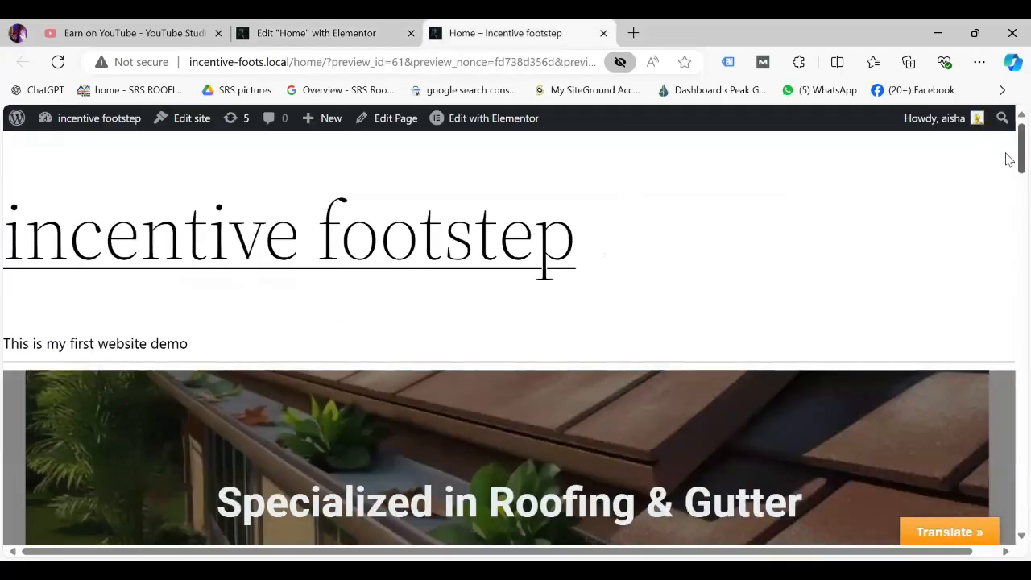
Test the Web Development link on the live page, decline the WhatsApp prompt, and return to the editor.
{"action": "scroll", "coordinate": [1008, 209], "scroll_direction": "down", "scroll_amount": 12}
{"action": "scroll", "coordinate": [1009, 290], "scroll_direction": "down", "scroll_amount": 1}
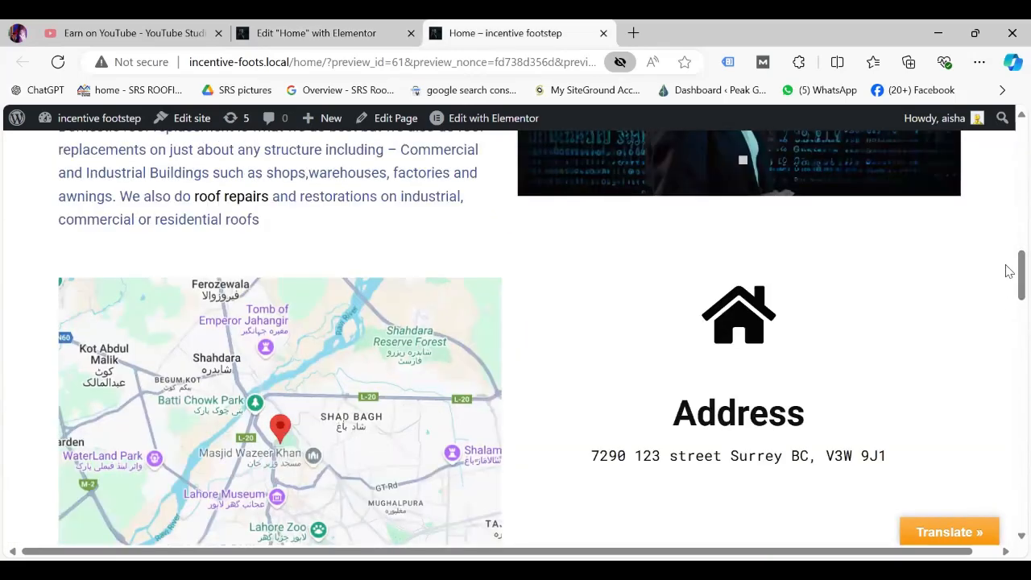
{"action": "scroll", "coordinate": [1009, 312], "scroll_direction": "down", "scroll_amount": 15}
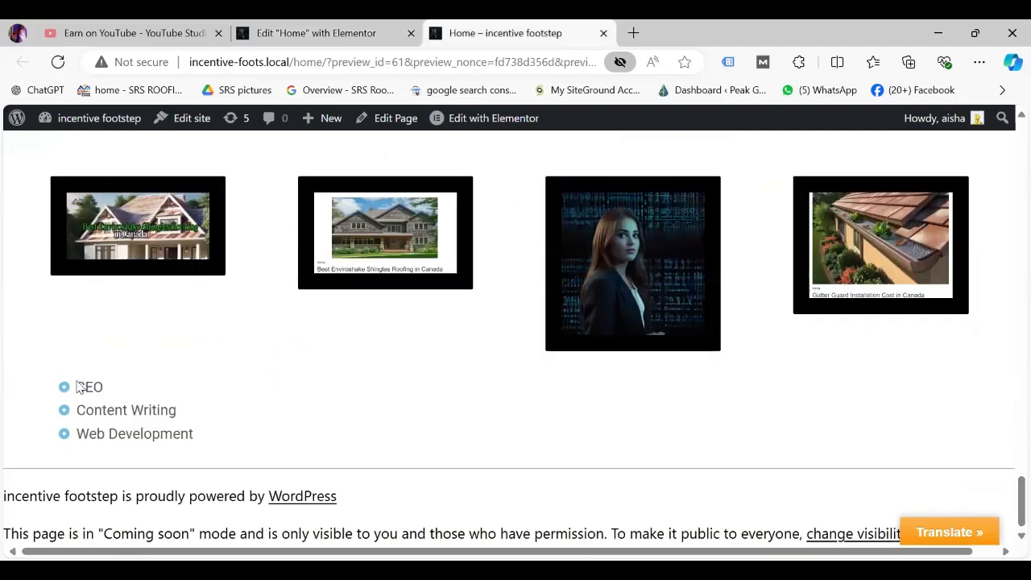
{"action": "left_click", "coordinate": [113, 437]}
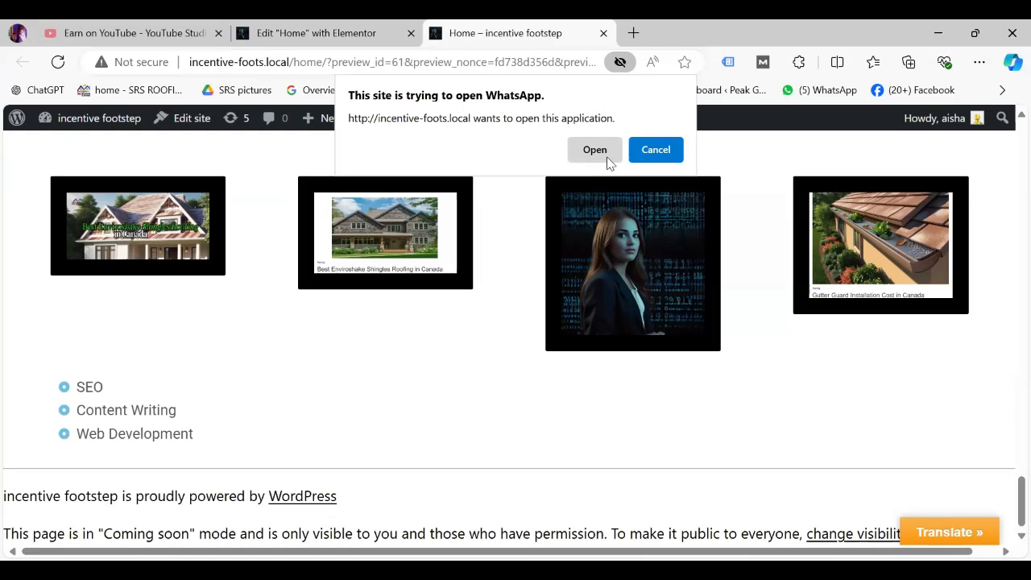
{"action": "left_click", "coordinate": [659, 156]}
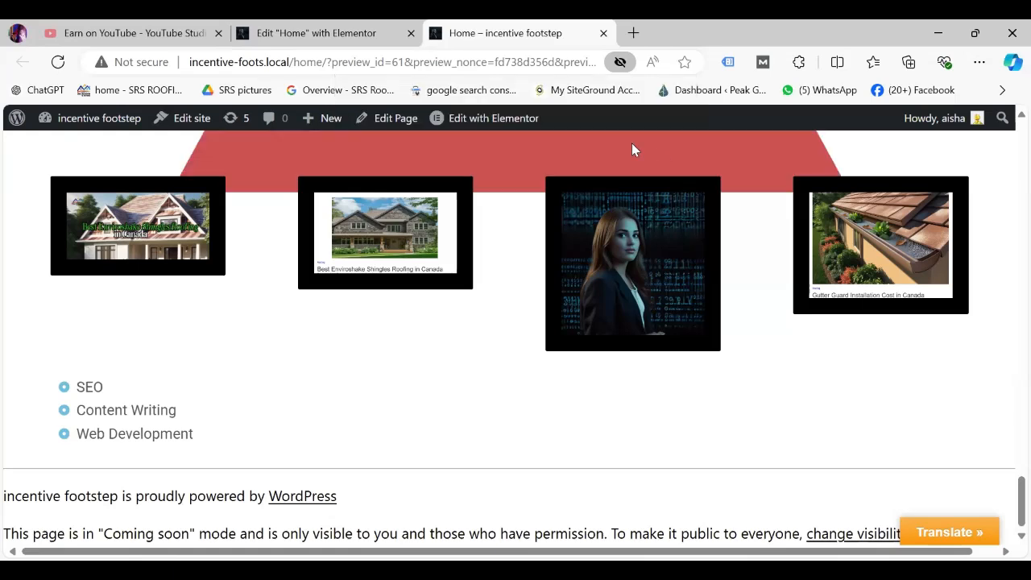
{"action": "left_click", "coordinate": [363, 31]}
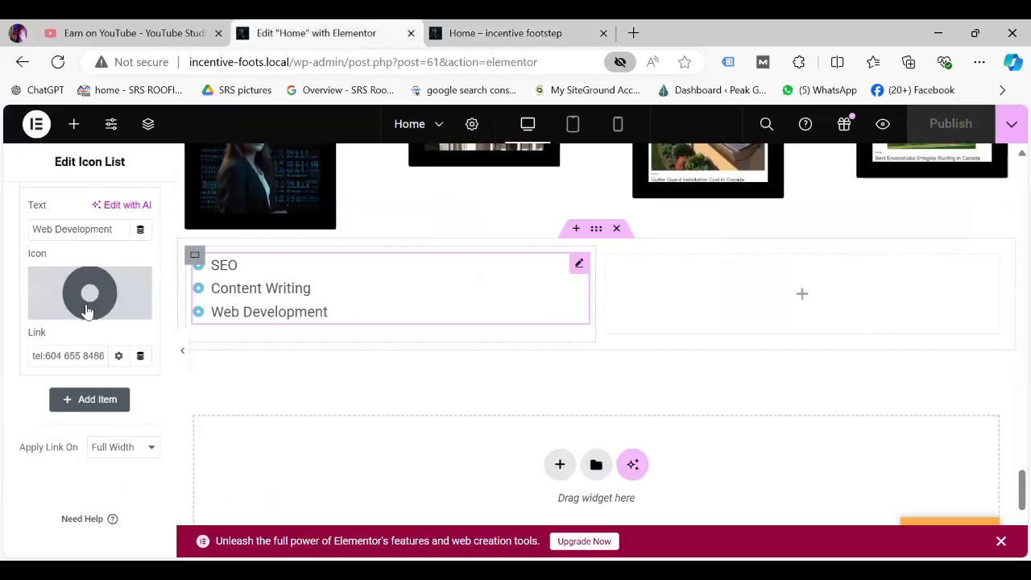
Replace Web Development's circle icon with the Dove icon from the Icon Library.
{"action": "mouse_move", "coordinate": [95, 292]}
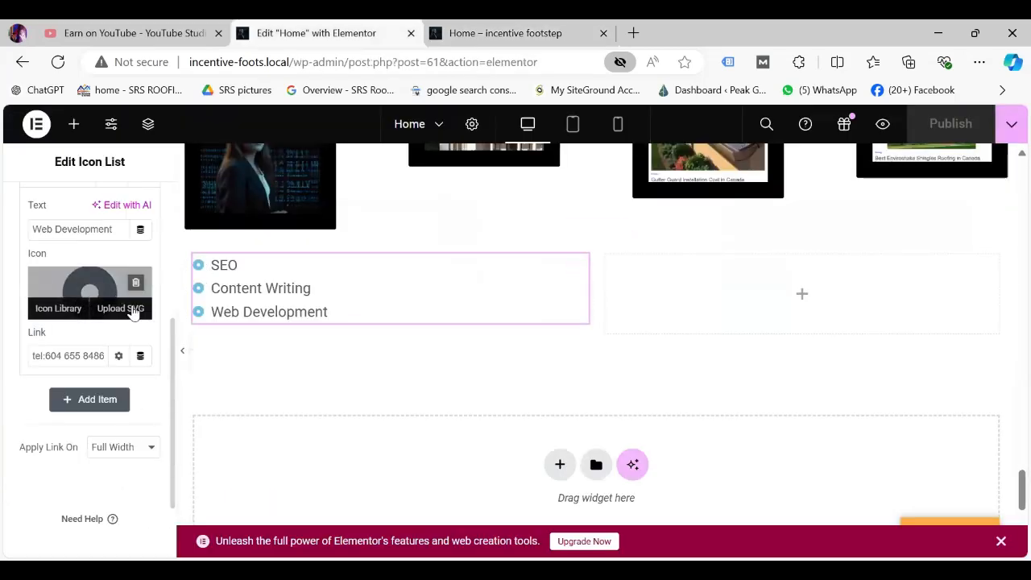
{"action": "left_click", "coordinate": [121, 309]}
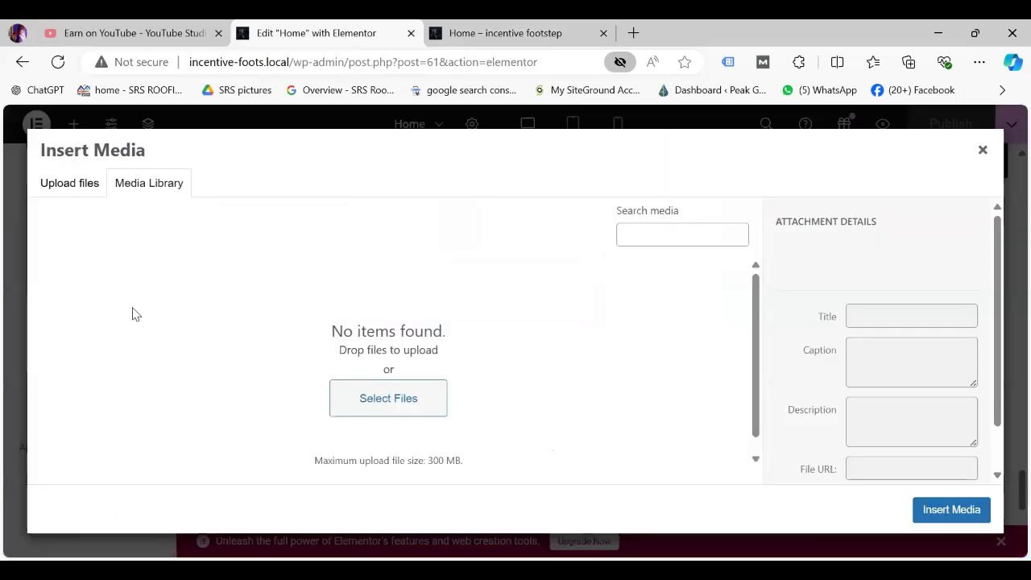
{"action": "left_click", "coordinate": [983, 150]}
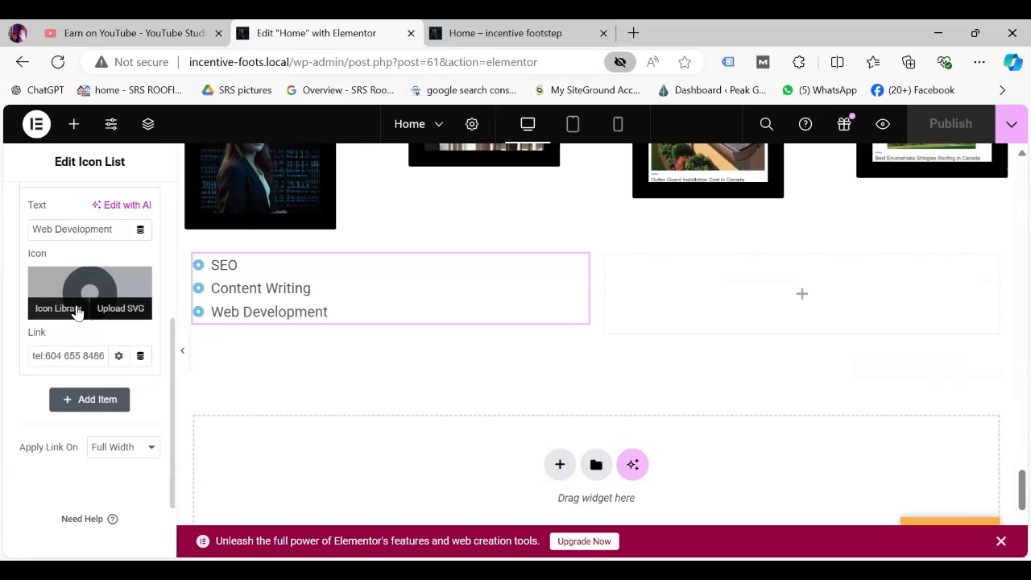
{"action": "left_click", "coordinate": [77, 311]}
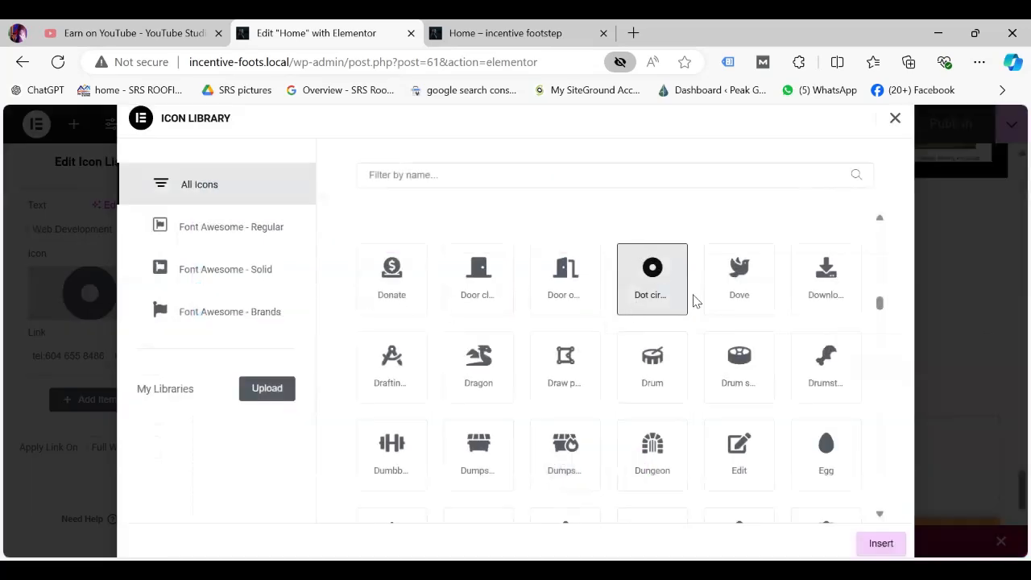
{"action": "left_click", "coordinate": [745, 290]}
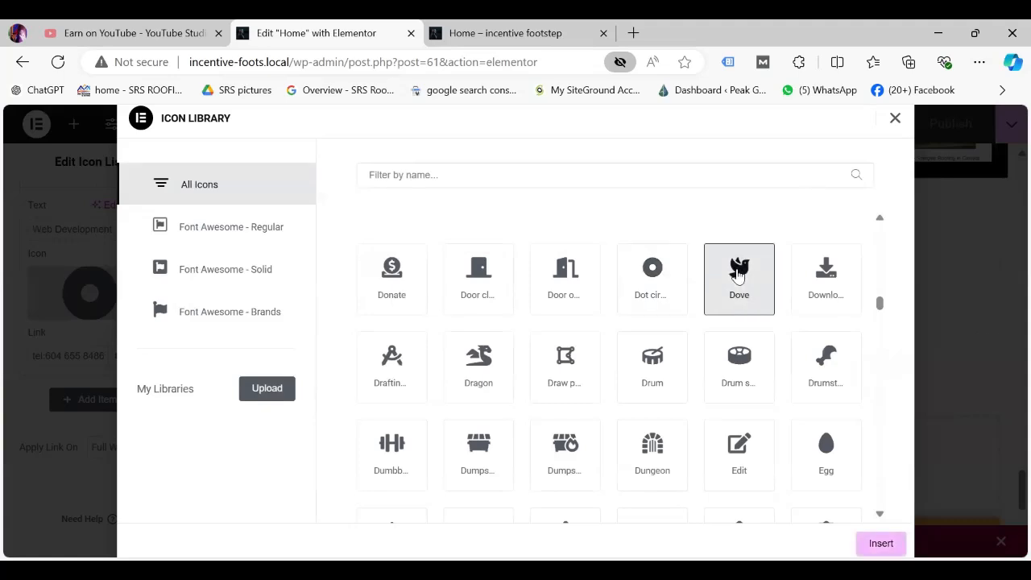
{"action": "left_click", "coordinate": [896, 542]}
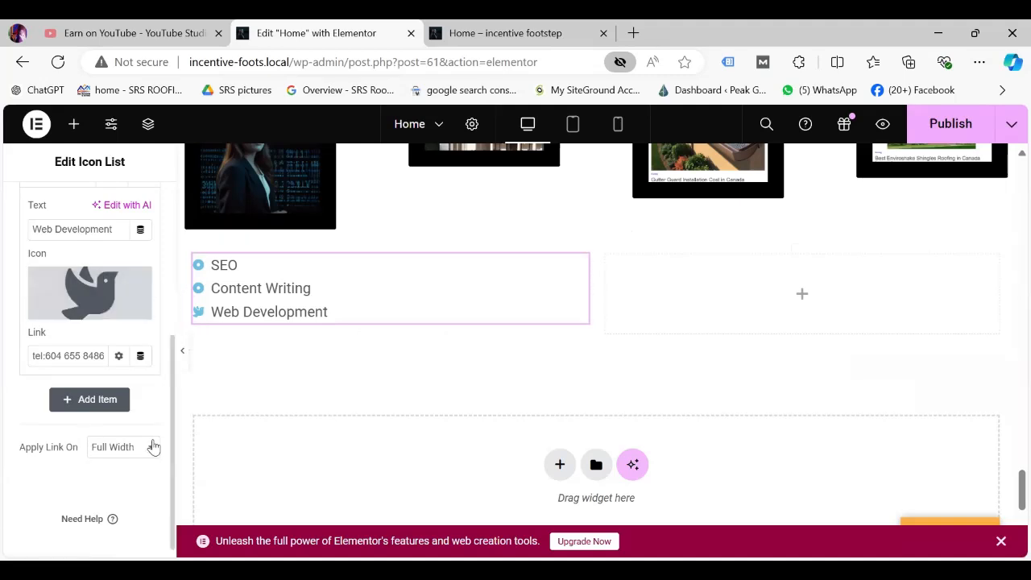
Space the list items 38 px apart and keep them left-aligned.
{"action": "left_click_drag", "start_coordinate": [171, 422], "coordinate": [191, 157]}
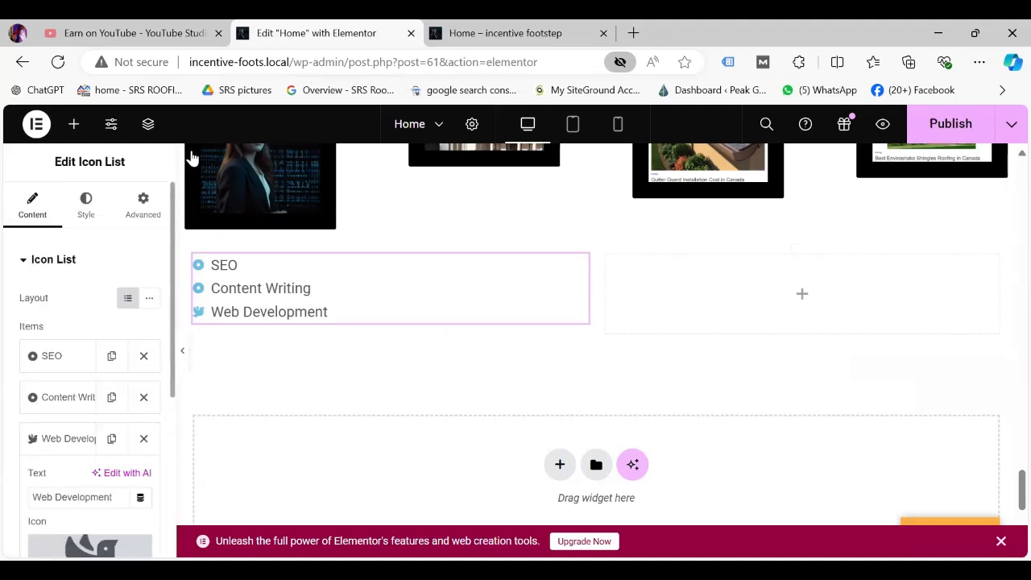
{"action": "left_click", "coordinate": [85, 205]}
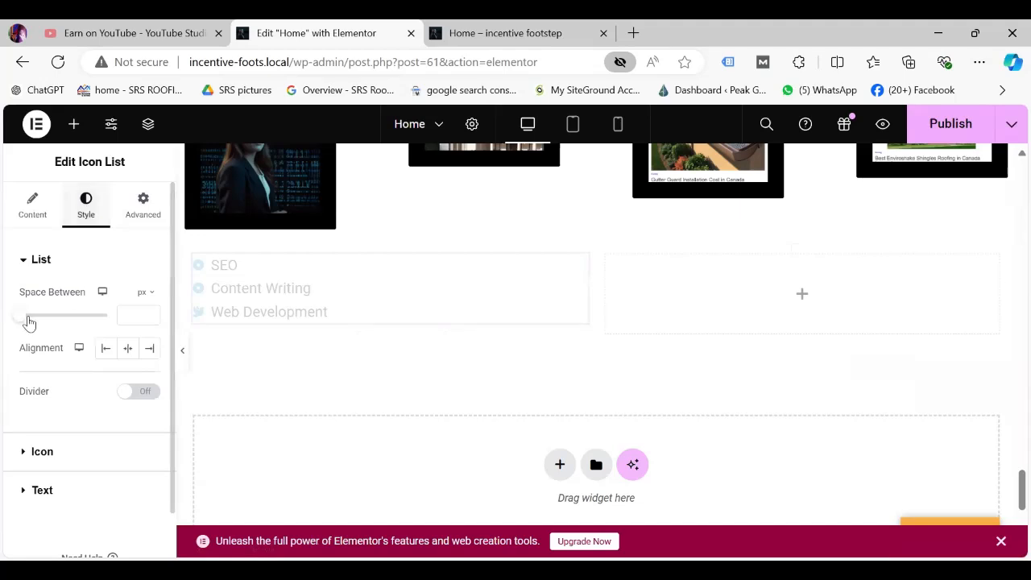
{"action": "left_click_drag", "start_coordinate": [21, 321], "coordinate": [93, 327]}
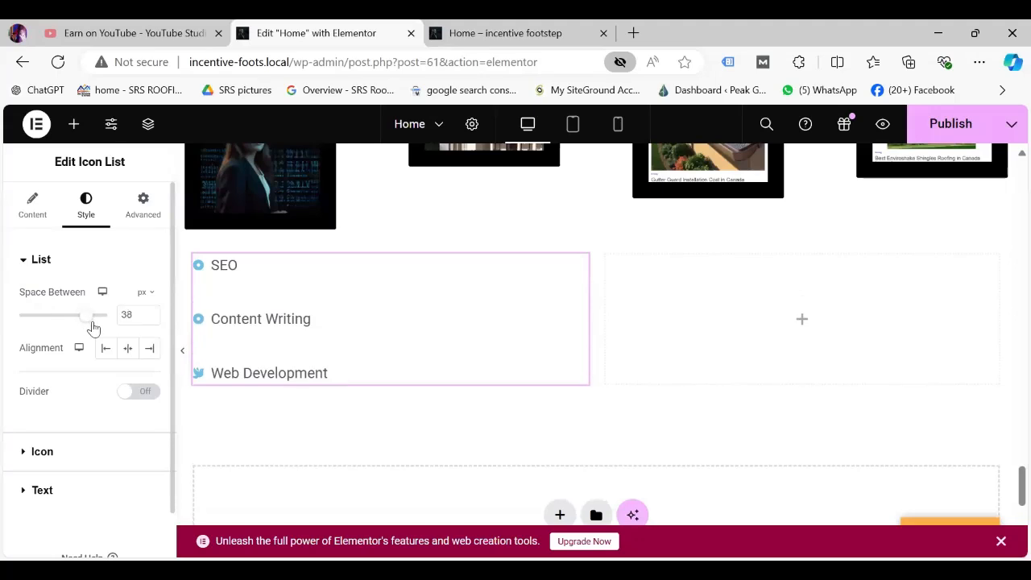
{"action": "left_click", "coordinate": [129, 349]}
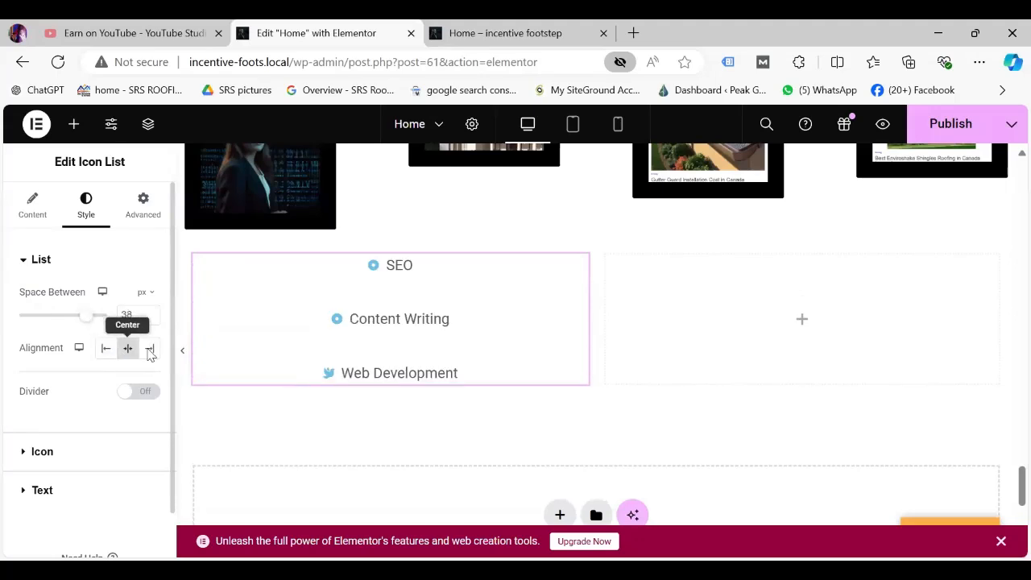
{"action": "left_click", "coordinate": [152, 351]}
{"action": "left_click", "coordinate": [104, 349]}
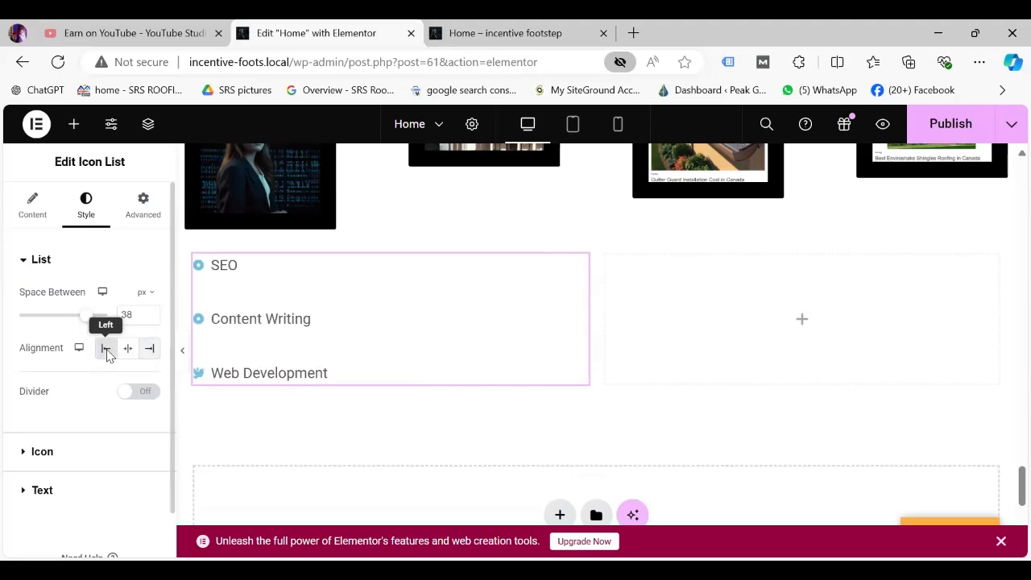
Add red #C90404 double dividers between the items, 8 px thick at 95% width.
{"action": "left_click_drag", "start_coordinate": [130, 394], "coordinate": [172, 389]}
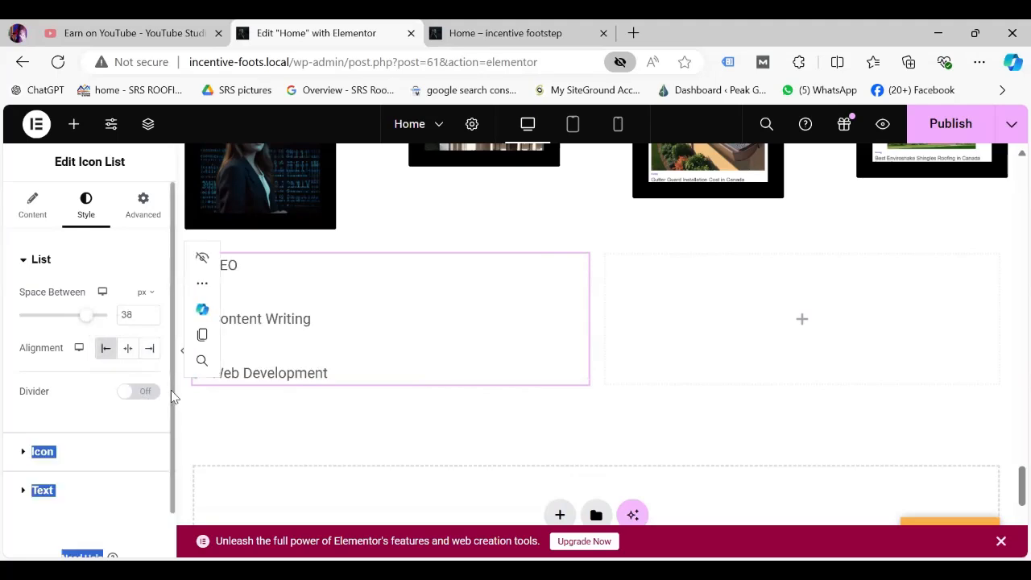
{"action": "left_click", "coordinate": [151, 392]}
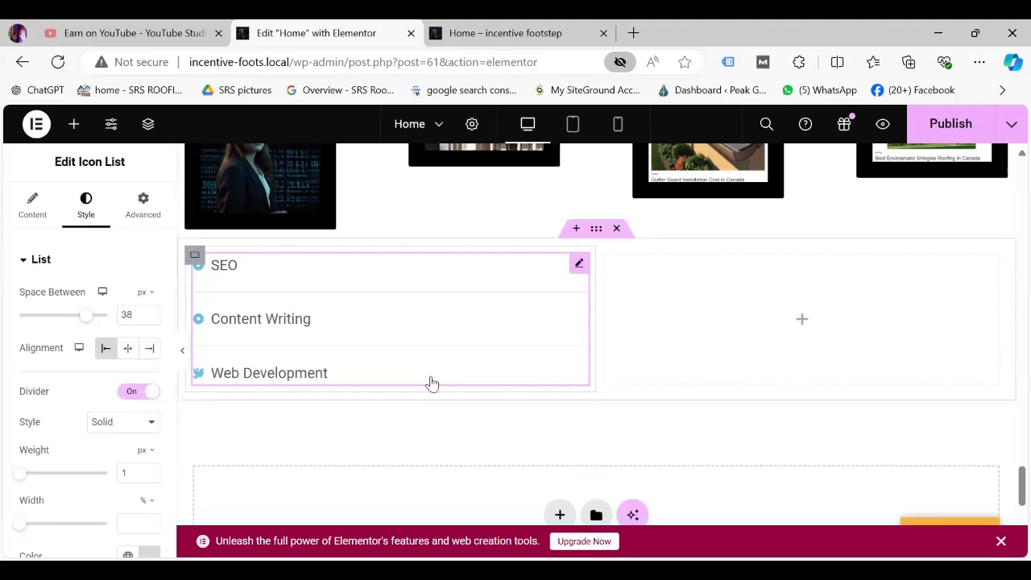
{"action": "left_click", "coordinate": [154, 424]}
{"action": "left_click", "coordinate": [118, 468]}
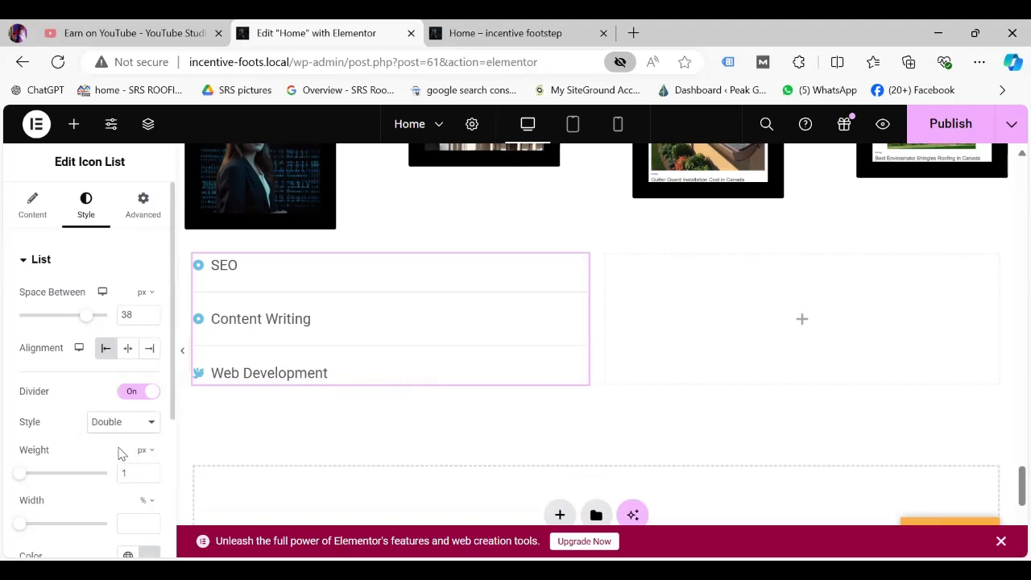
{"action": "left_click_drag", "start_coordinate": [33, 477], "coordinate": [55, 485]}
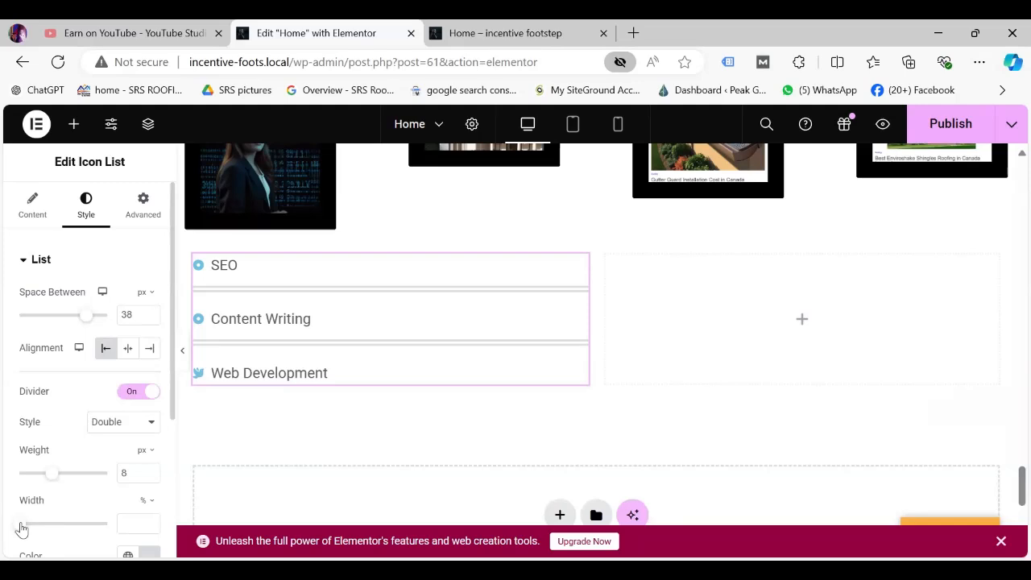
{"action": "left_click_drag", "start_coordinate": [18, 527], "coordinate": [103, 527]}
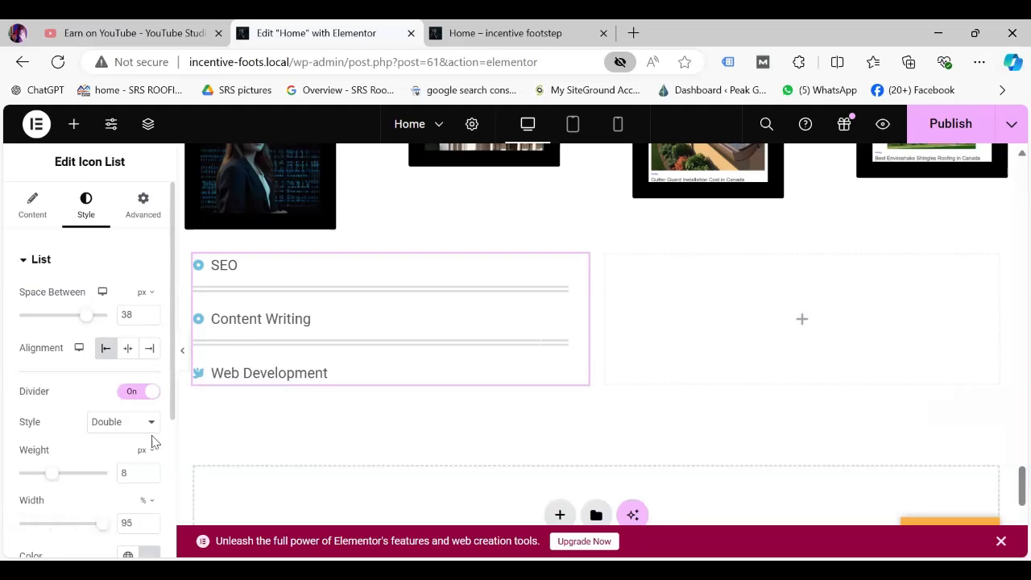
{"action": "left_click_drag", "start_coordinate": [170, 405], "coordinate": [179, 524]}
{"action": "left_click", "coordinate": [149, 339]}
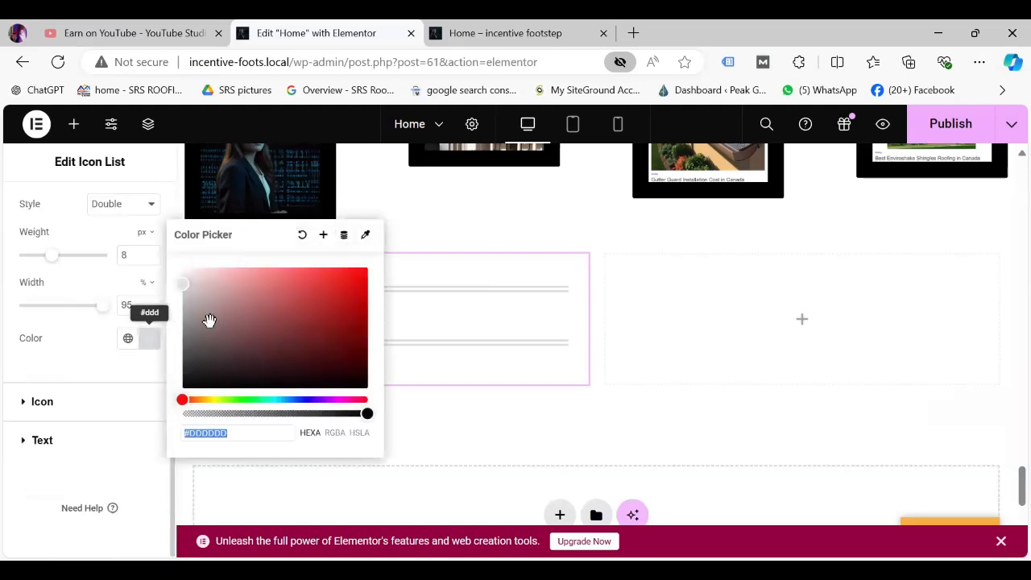
{"action": "left_click", "coordinate": [362, 291]}
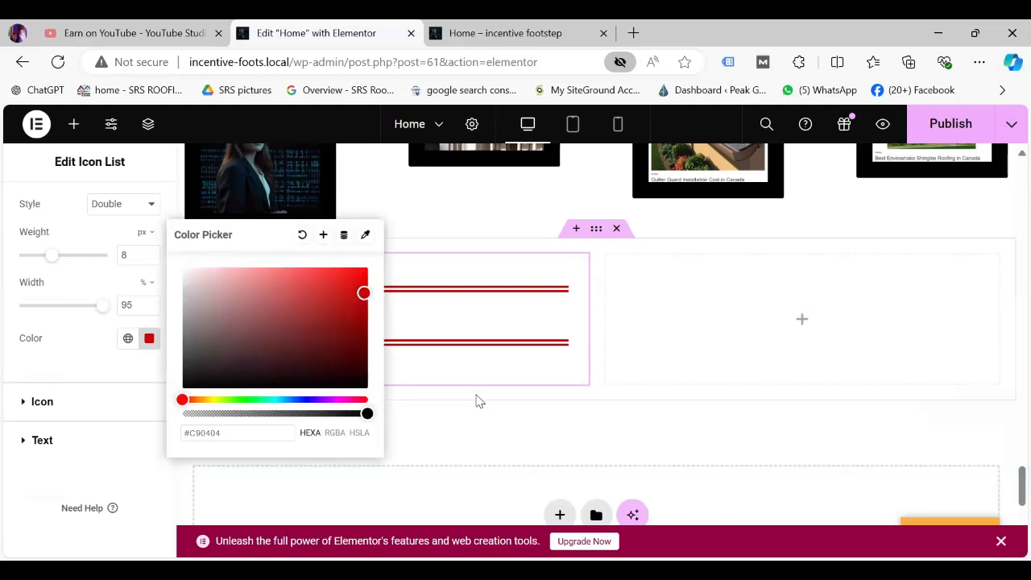
{"action": "left_click", "coordinate": [400, 315]}
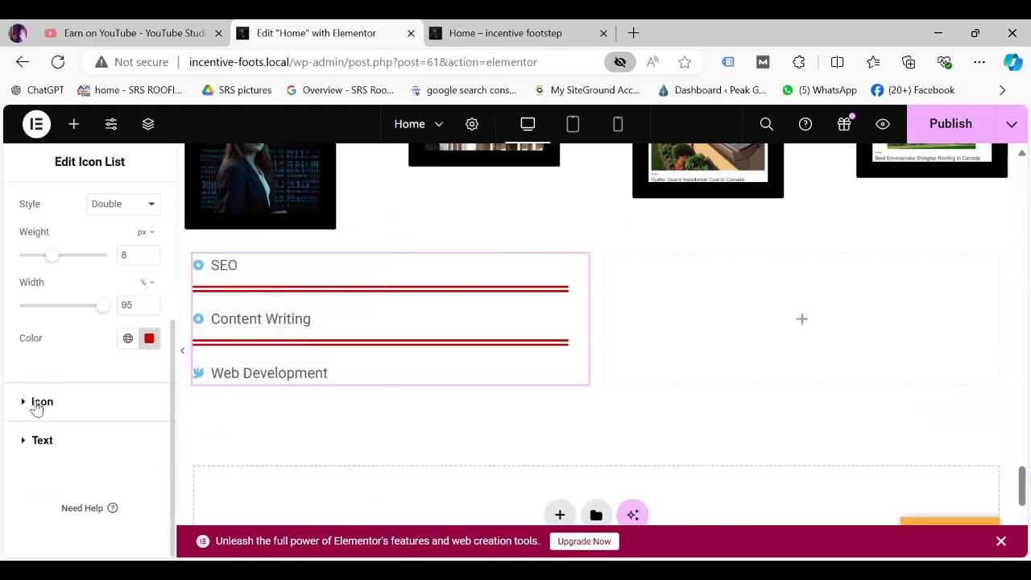
{"action": "left_click", "coordinate": [37, 404]}
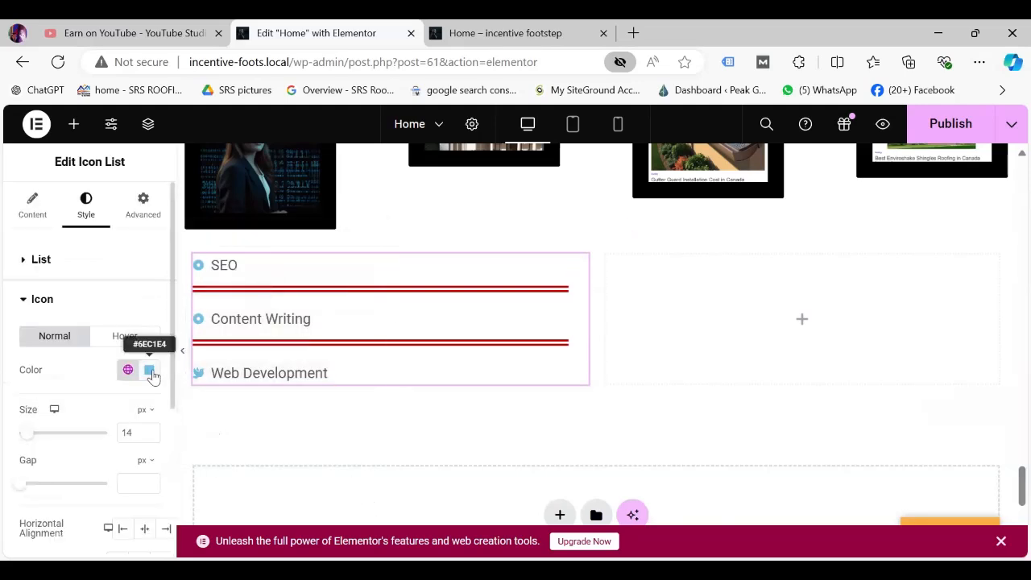
Make the list icons red and 36 px, with a 0 px gap to the text.
{"action": "left_click", "coordinate": [150, 371]}
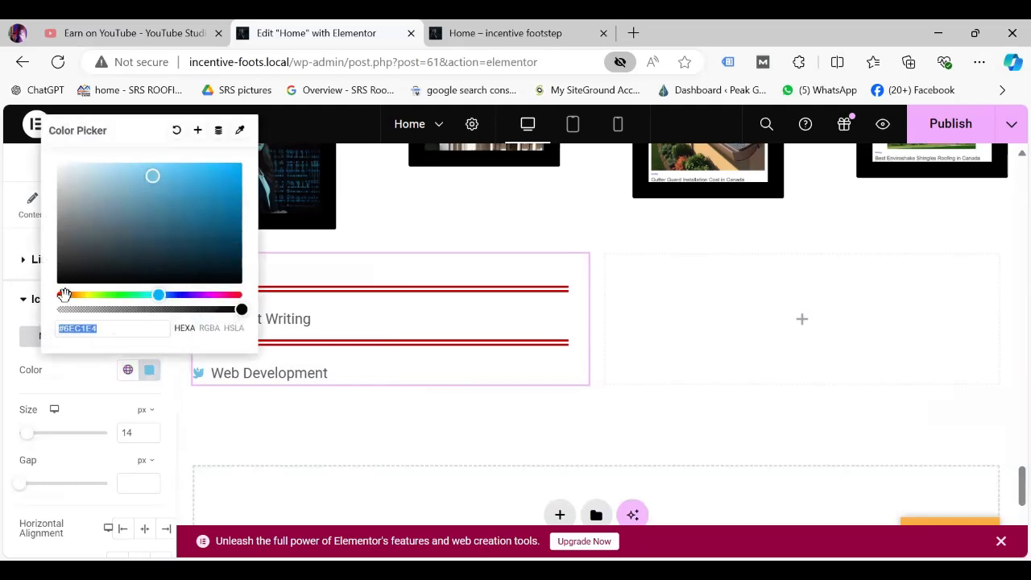
{"action": "left_click", "coordinate": [64, 296]}
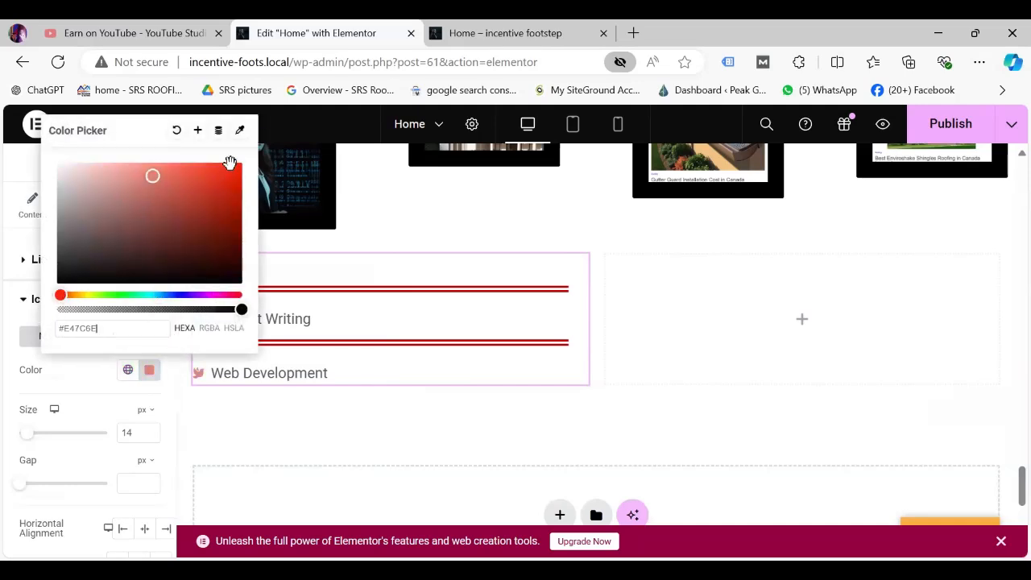
{"action": "left_click", "coordinate": [219, 183]}
{"action": "left_click", "coordinate": [207, 391]}
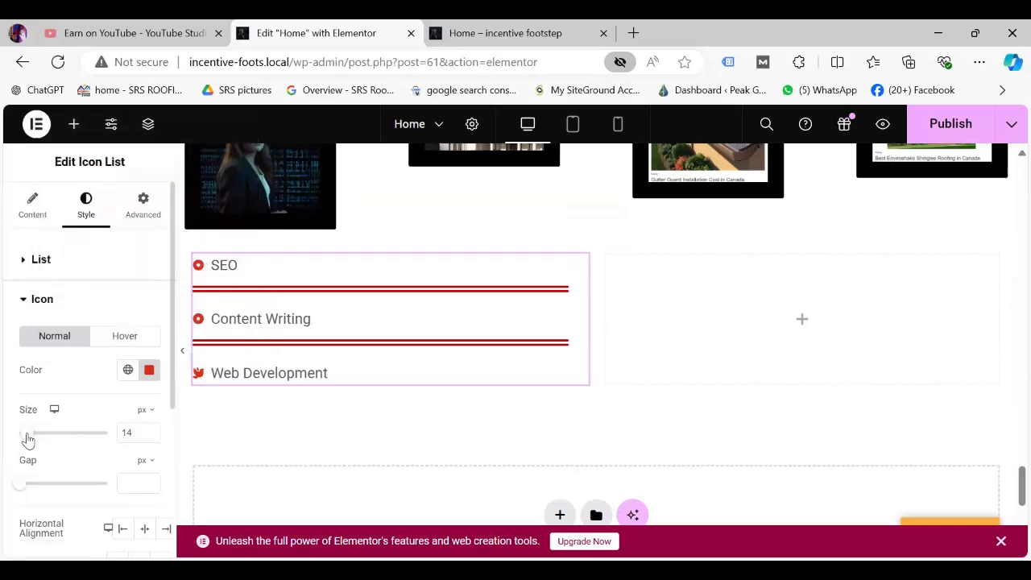
{"action": "left_click_drag", "start_coordinate": [28, 439], "coordinate": [48, 442]}
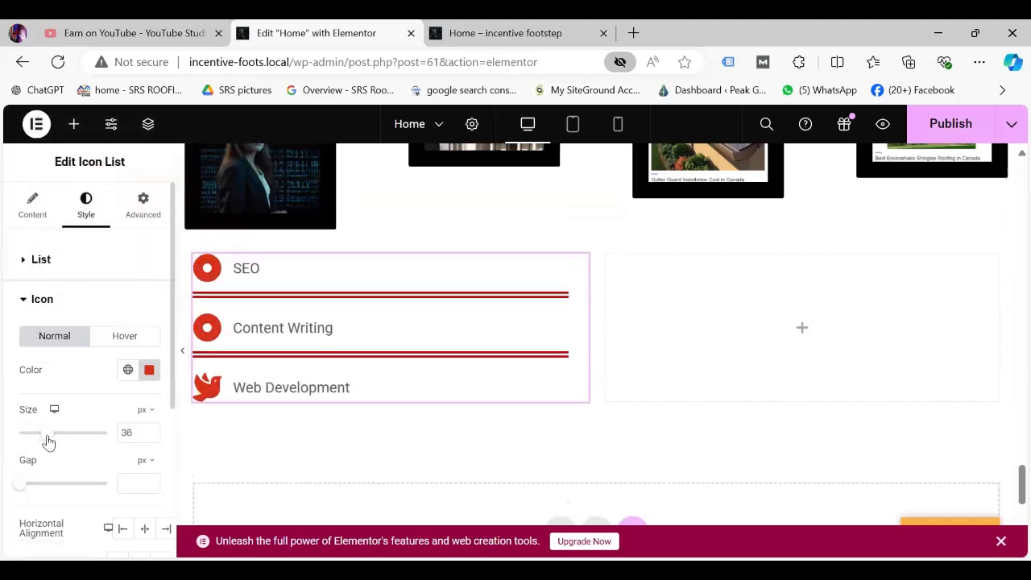
{"action": "left_click_drag", "start_coordinate": [18, 487], "coordinate": [6, 507]}
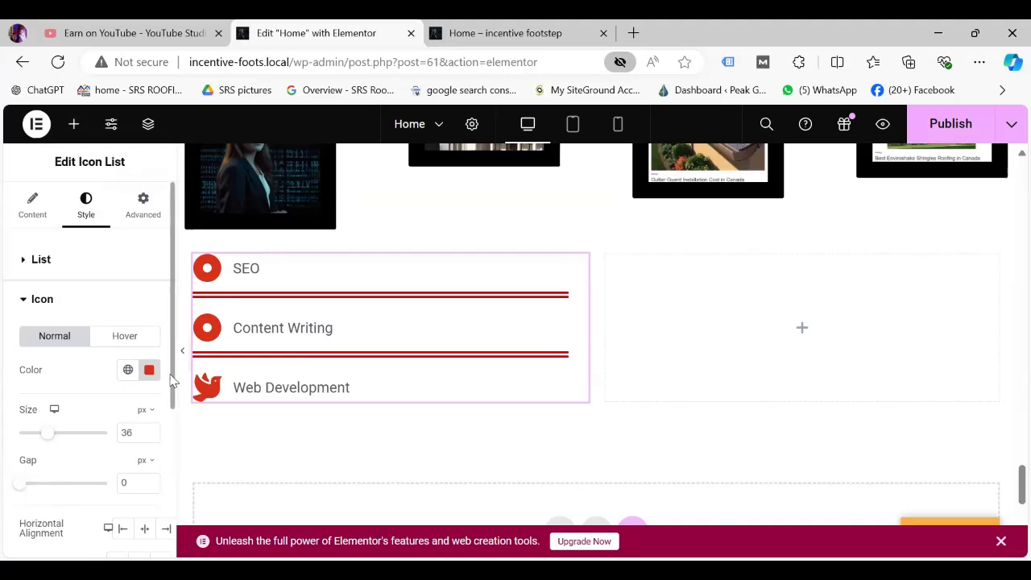
{"action": "scroll", "coordinate": [171, 376], "scroll_direction": "down", "scroll_amount": 1}
{"action": "scroll", "coordinate": [72, 419], "scroll_direction": "down", "scroll_amount": 3}
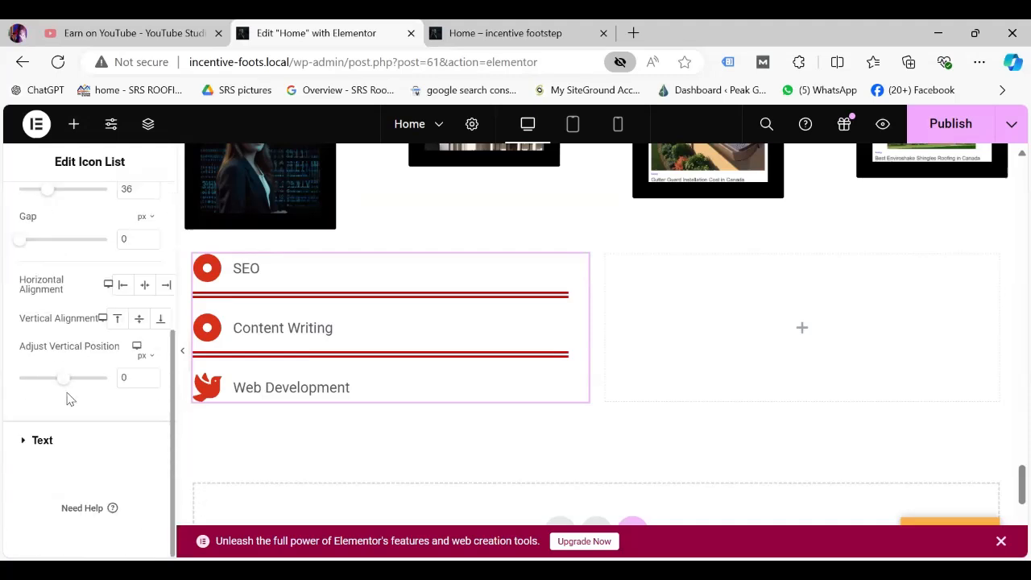
{"action": "scroll", "coordinate": [97, 322], "scroll_direction": "up", "scroll_amount": 4}
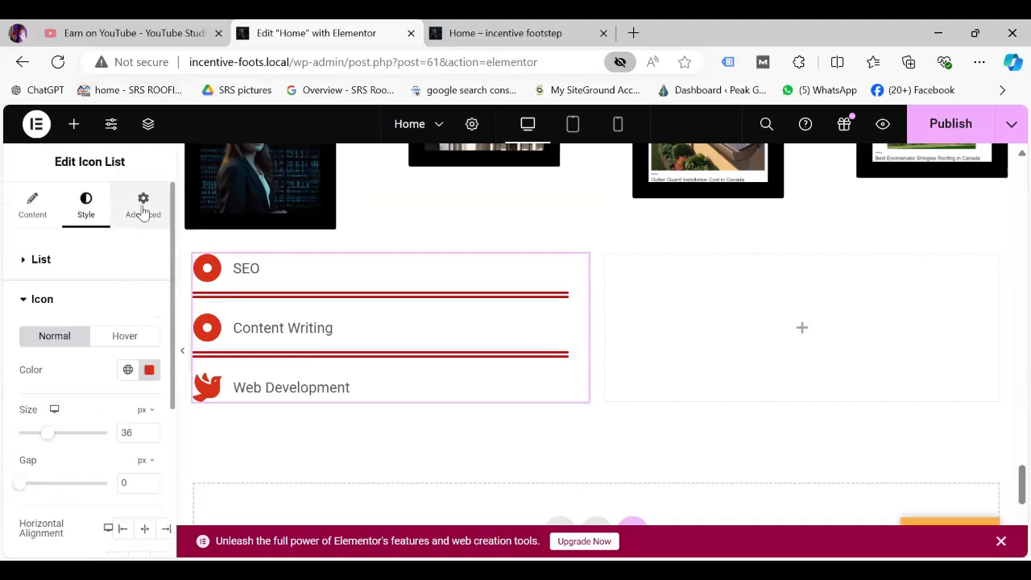
Bring up the Icon List's Advanced tab settings.
{"action": "left_click", "coordinate": [142, 207]}
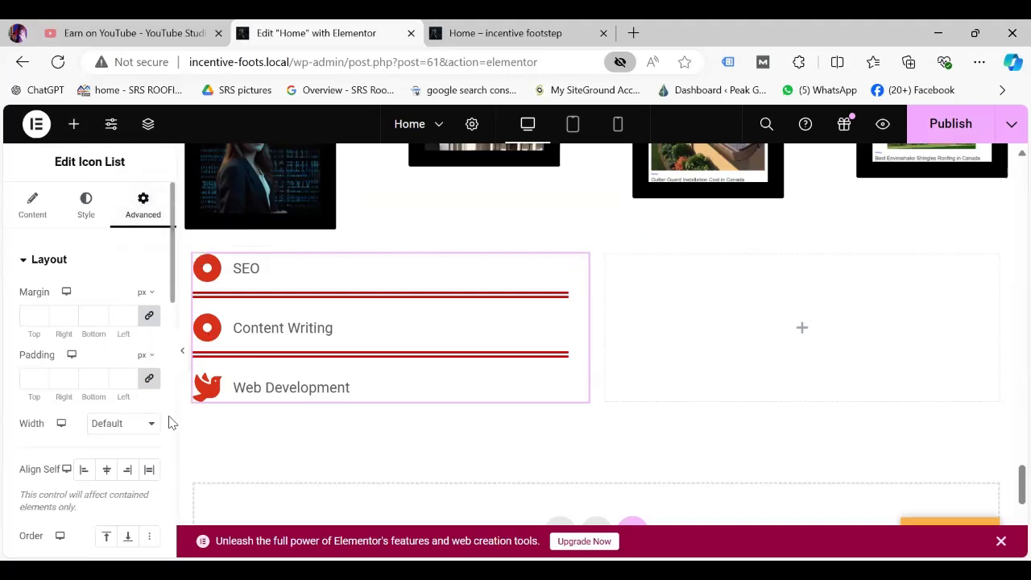
{"action": "scroll", "coordinate": [171, 422], "scroll_direction": "down", "scroll_amount": 4}
{"action": "scroll", "coordinate": [170, 456], "scroll_direction": "down", "scroll_amount": 5}
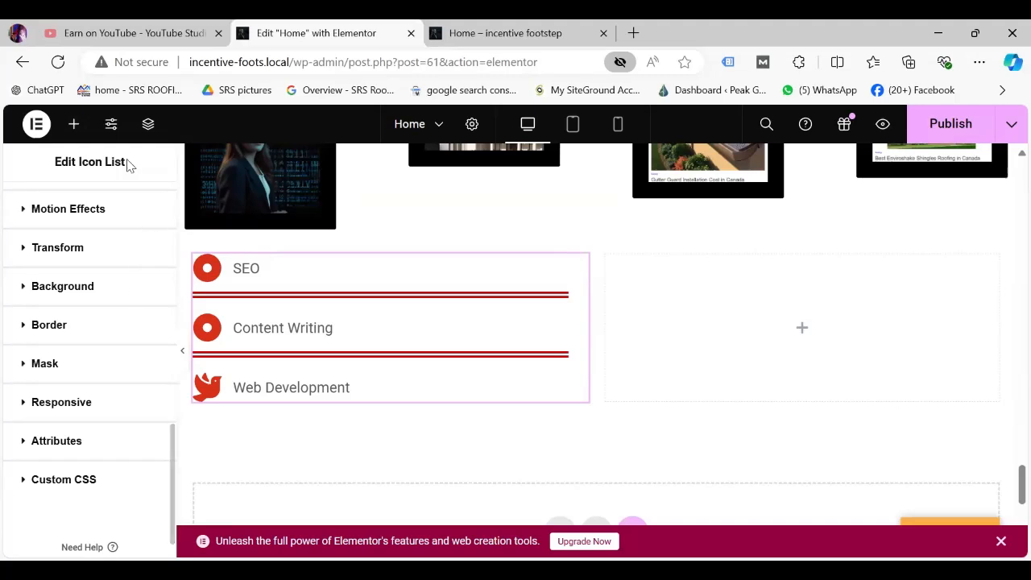
Drag a Progress Bar widget into the empty right column beside the service list.
{"action": "left_click", "coordinate": [74, 124]}
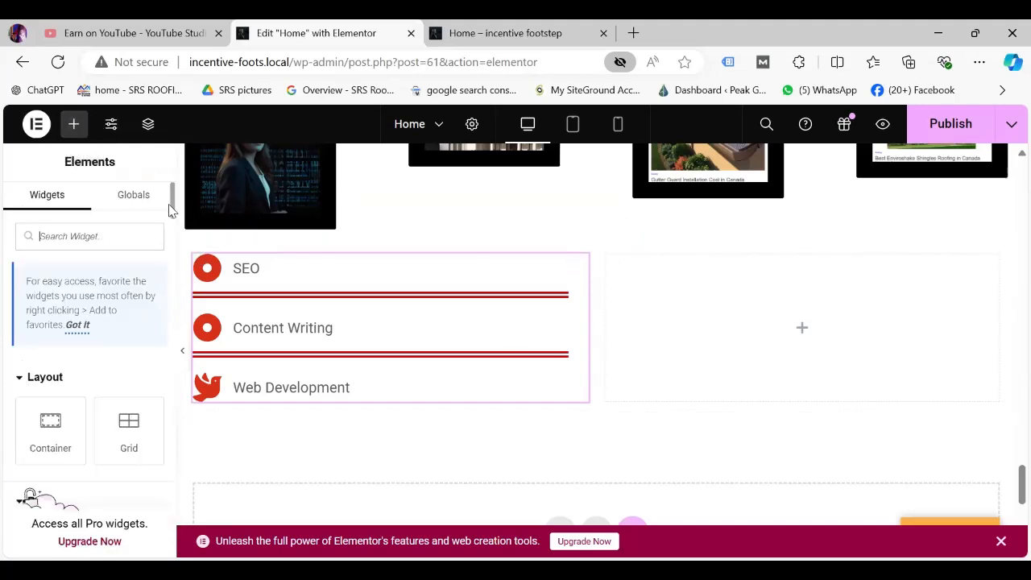
{"action": "left_click_drag", "start_coordinate": [173, 225], "coordinate": [176, 440]}
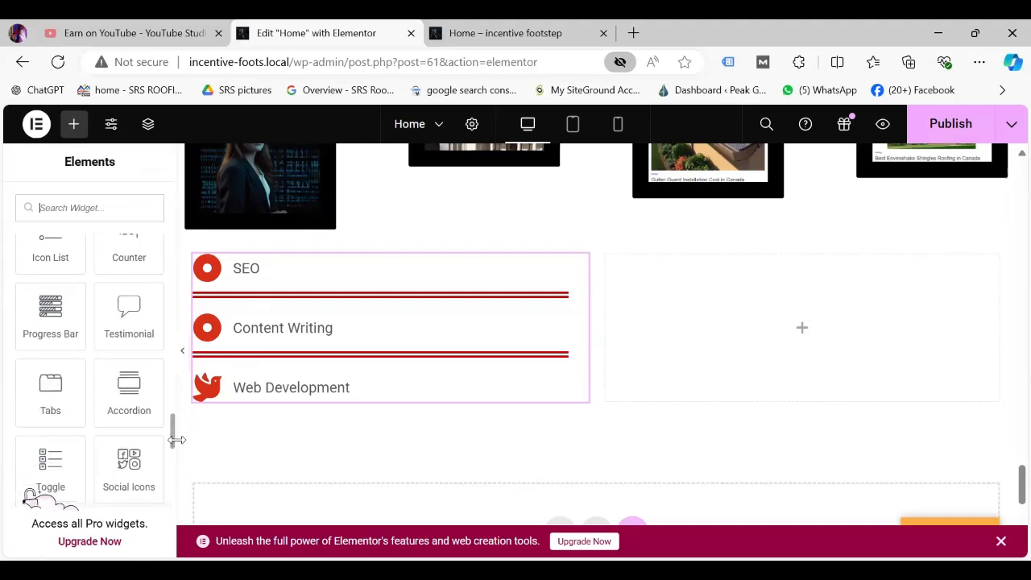
{"action": "left_click_drag", "start_coordinate": [107, 312], "coordinate": [787, 348]}
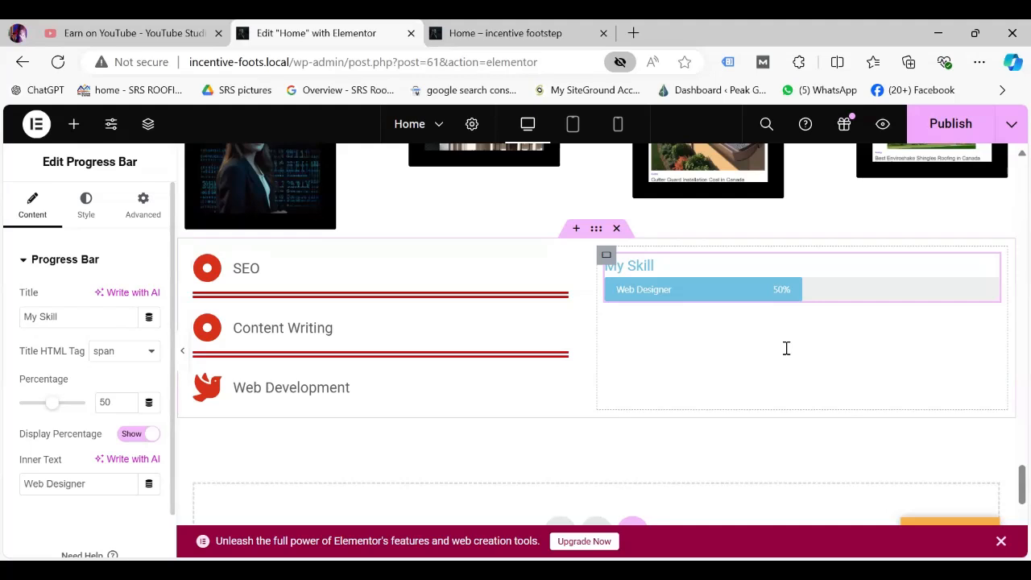
Change the progress bar title from My Skill to 'Completed Projects'.
{"action": "left_click", "coordinate": [63, 320]}
{"action": "key", "text": "BackSpace"}
{"action": "key", "text": "BackSpace"}
{"action": "key", "text": "BackSpace"}
{"action": "key", "text": "BackSpace"}
{"action": "key", "text": "BackSpace"}
{"action": "key", "text": "BackSpace"}
{"action": "key", "text": "BackSpace"}
{"action": "key", "text": "BackSpace"}
{"action": "type", "text": "C"}
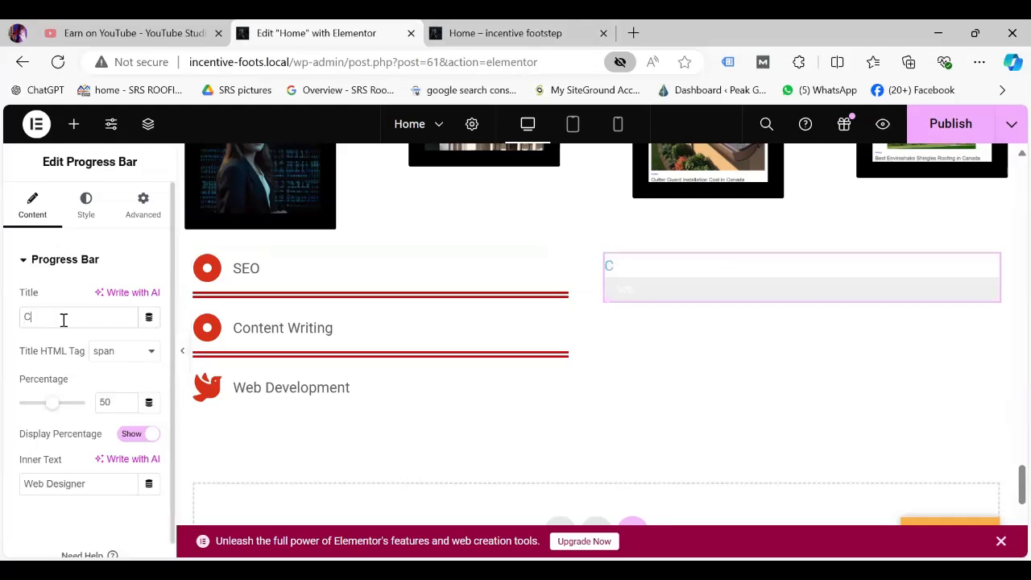
{"action": "type", "text": "p"}
{"action": "key", "text": "BackSpace"}
{"action": "type", "text": "ompleted Pro"}
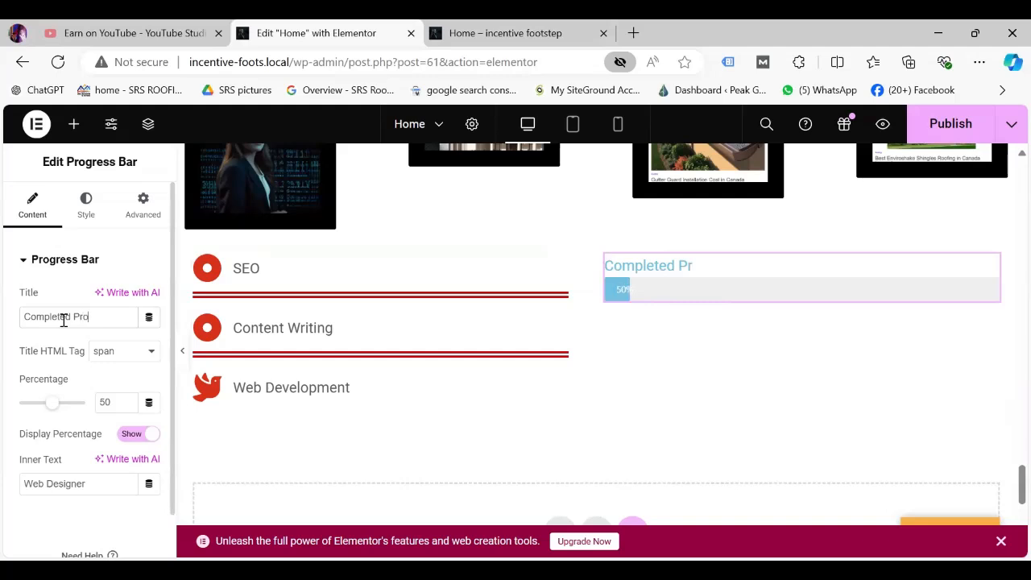
{"action": "type", "text": "jects"}
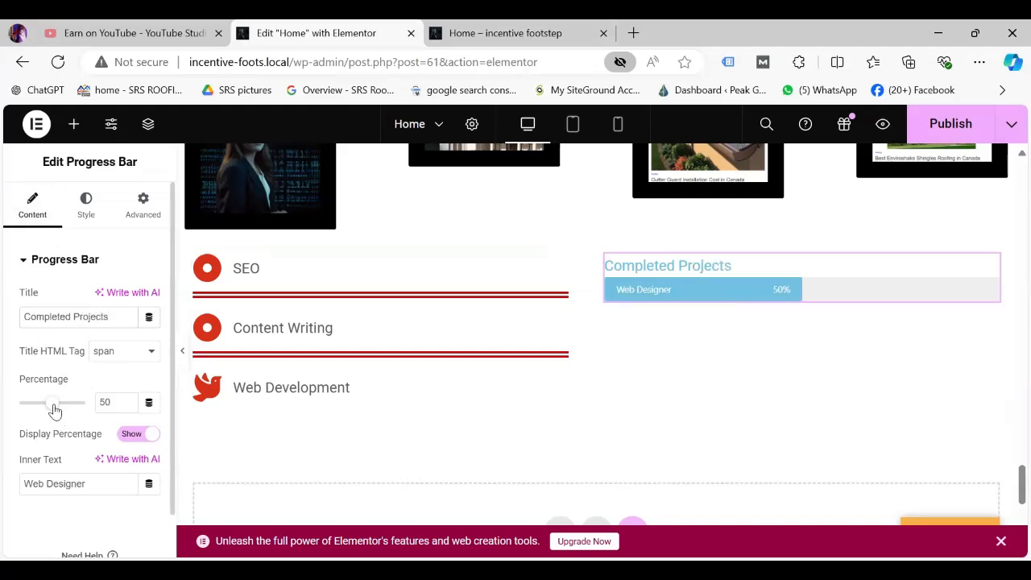
Set the bar's percentage to 87 and keep the percentage label shown.
{"action": "left_click_drag", "start_coordinate": [54, 410], "coordinate": [77, 410]}
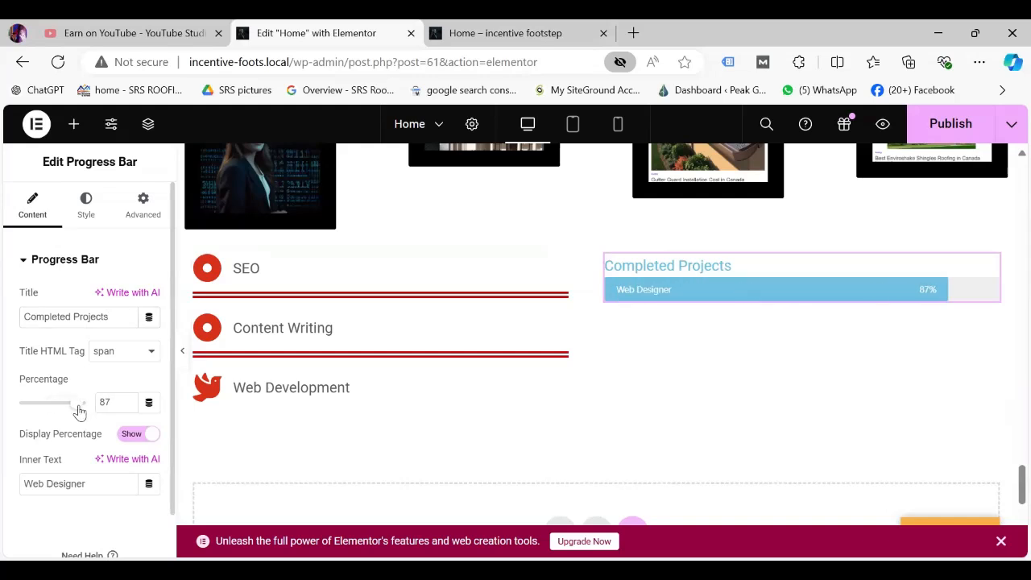
{"action": "left_click", "coordinate": [122, 440]}
{"action": "left_click", "coordinate": [148, 435]}
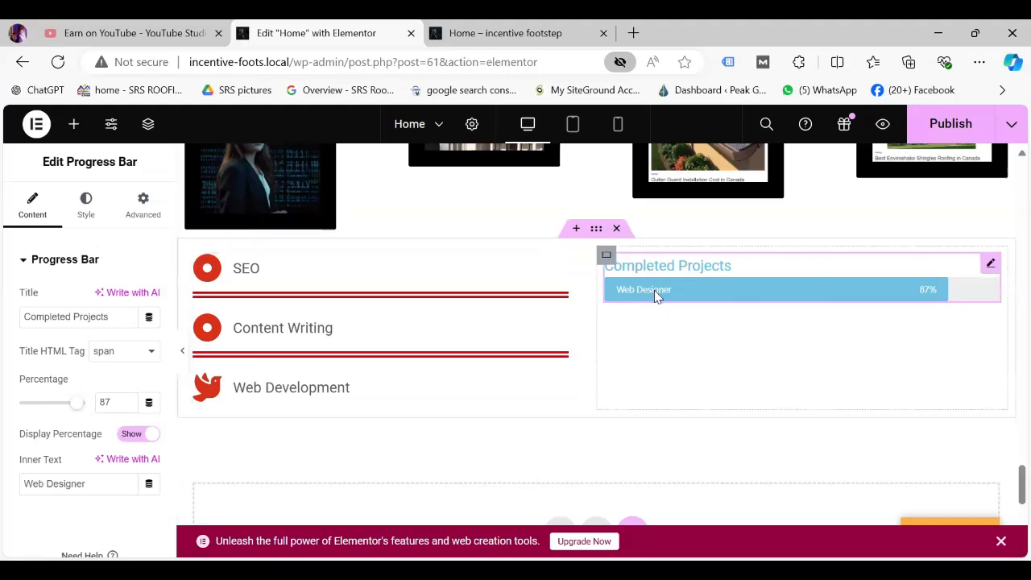
Replace the inner text Web Designer with 'website Design'.
{"action": "left_click", "coordinate": [87, 481]}
{"action": "key", "text": "BackSpace"}
{"action": "key", "text": "BackSpace"}
{"action": "key", "text": "BackSpace"}
{"action": "key", "text": "BackSpace"}
{"action": "key", "text": "BackSpace"}
{"action": "key", "text": "BackSpace"}
{"action": "key", "text": "BackSpace"}
{"action": "key", "text": "BackSpace"}
{"action": "key", "text": "BackSpace"}
{"action": "key", "text": "BackSpace"}
{"action": "key", "text": "BackSpace"}
{"action": "key", "text": "BackSpace"}
{"action": "type", "text": "web"}
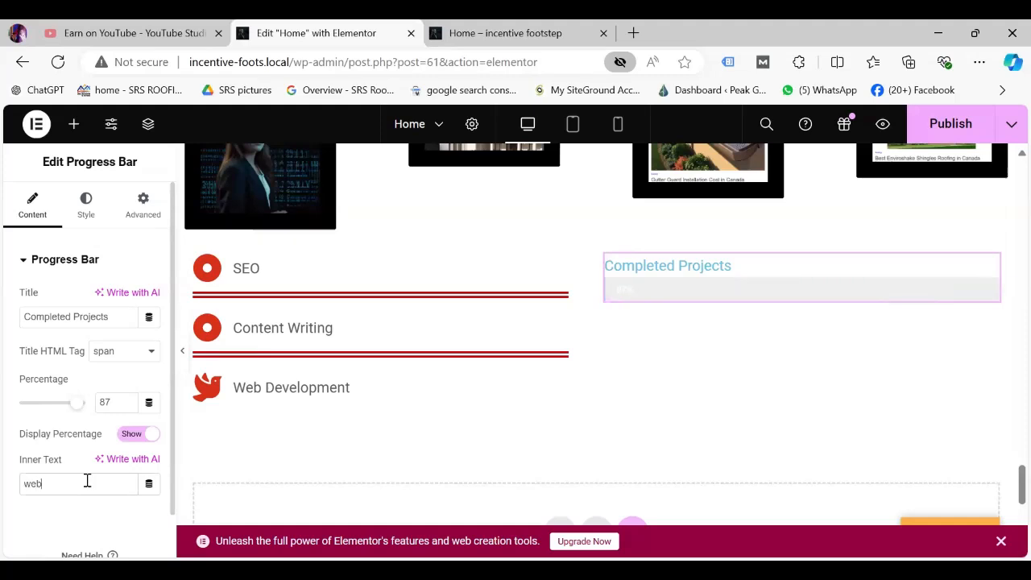
{"action": "type", "text": "site Designing"}
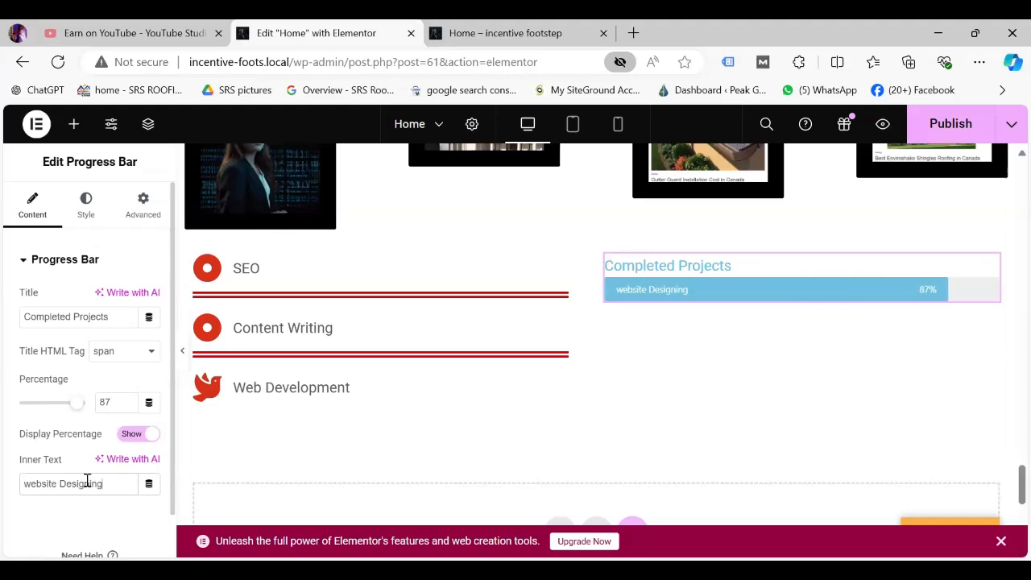
Set the progress bar fill colour to a strong red (#DE1F12).
{"action": "left_click", "coordinate": [88, 211]}
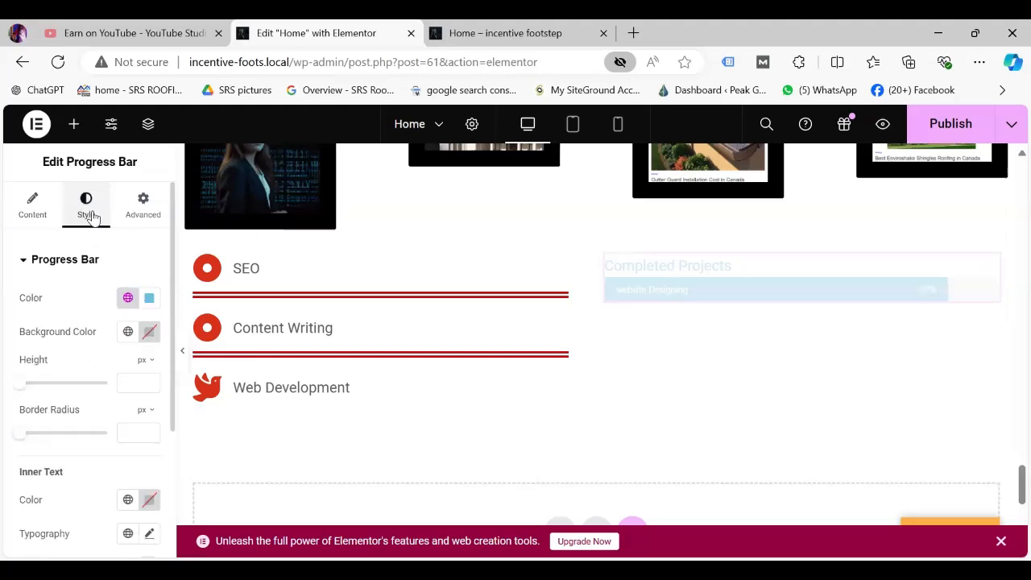
{"action": "left_click", "coordinate": [152, 300]}
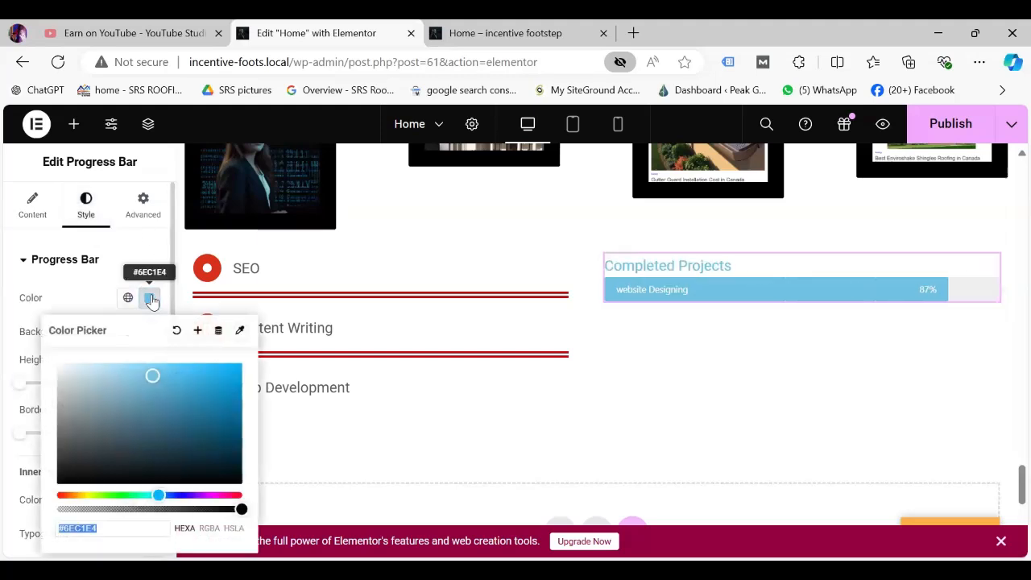
{"action": "left_click", "coordinate": [58, 494]}
{"action": "left_click", "coordinate": [225, 377]}
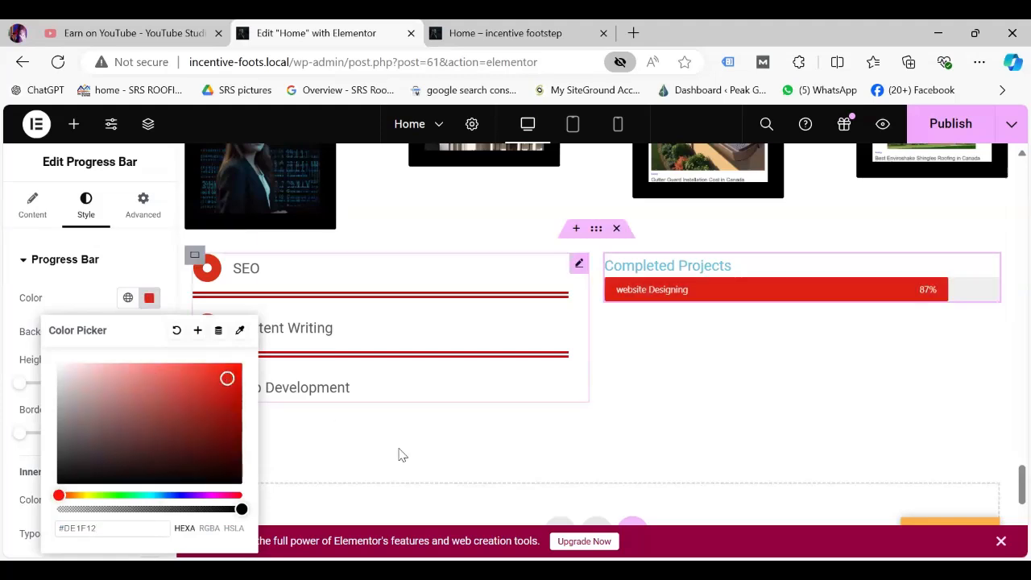
{"action": "left_click", "coordinate": [44, 298]}
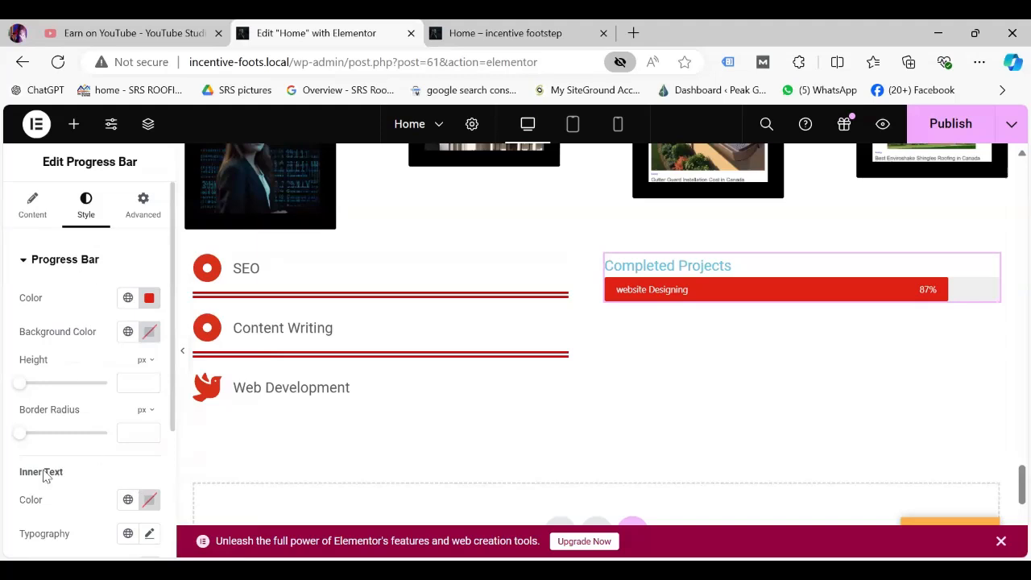
Make the bar's inner text black and enlarge its font to 19 px.
{"action": "left_click", "coordinate": [149, 500]}
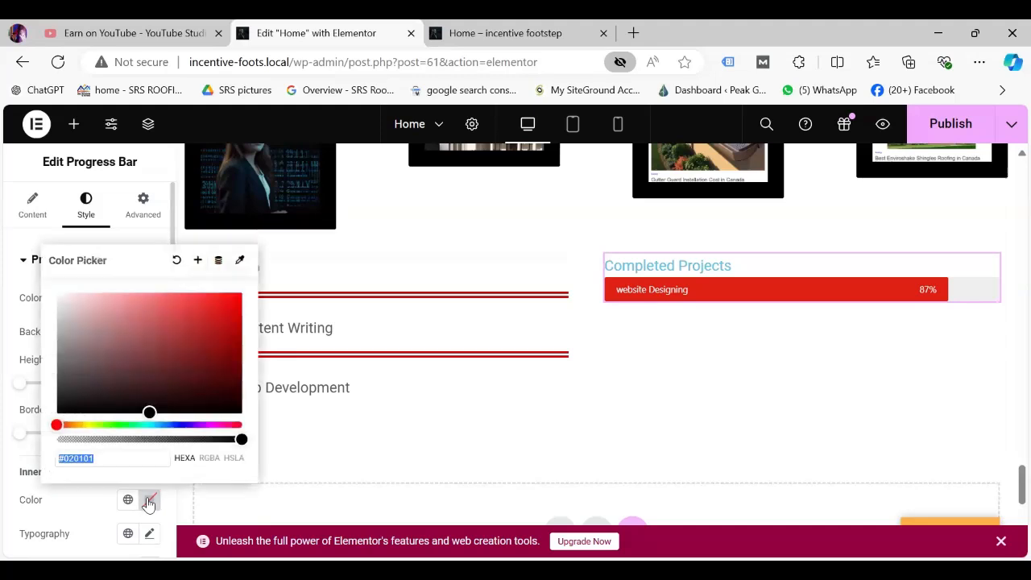
{"action": "left_click", "coordinate": [64, 408]}
{"action": "left_click", "coordinate": [420, 451]}
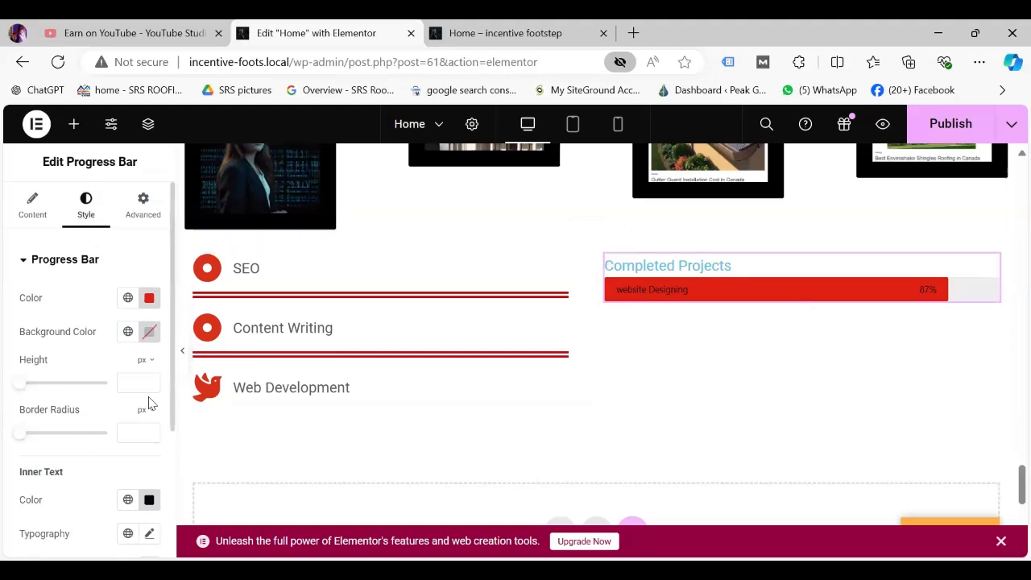
{"action": "scroll", "coordinate": [169, 322], "scroll_direction": "down", "scroll_amount": 2}
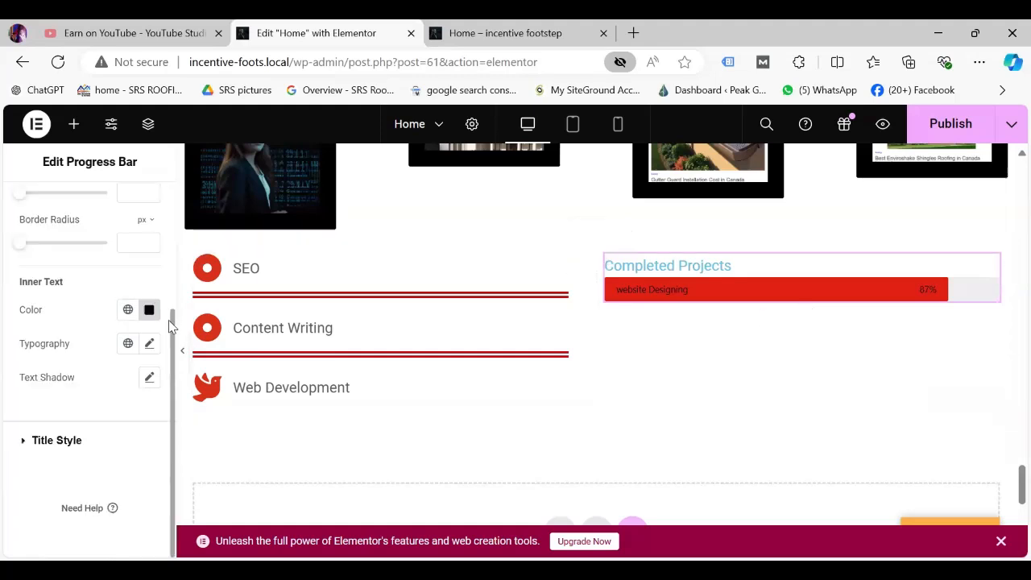
{"action": "left_click", "coordinate": [149, 344]}
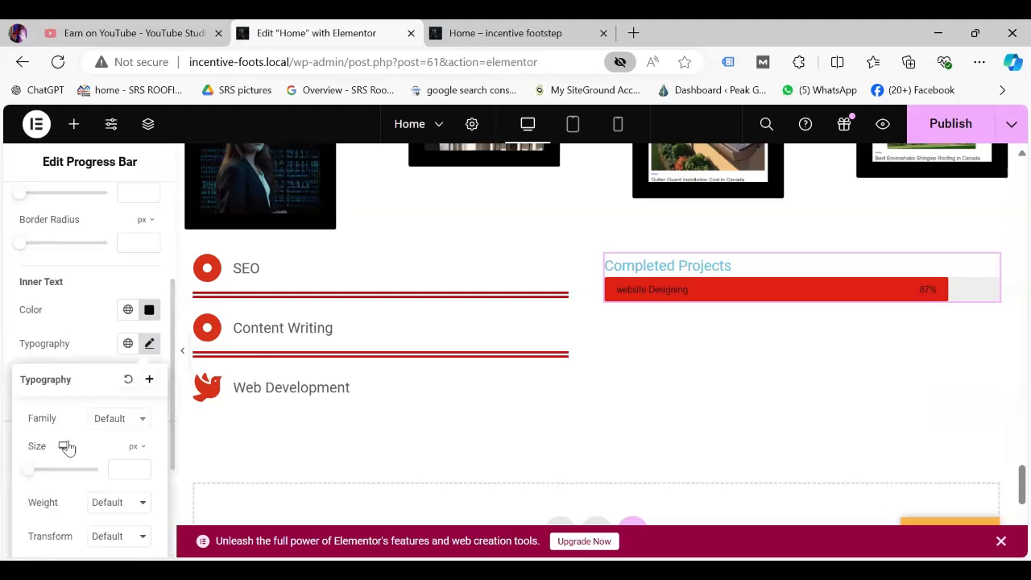
{"action": "left_click_drag", "start_coordinate": [37, 474], "coordinate": [35, 482]}
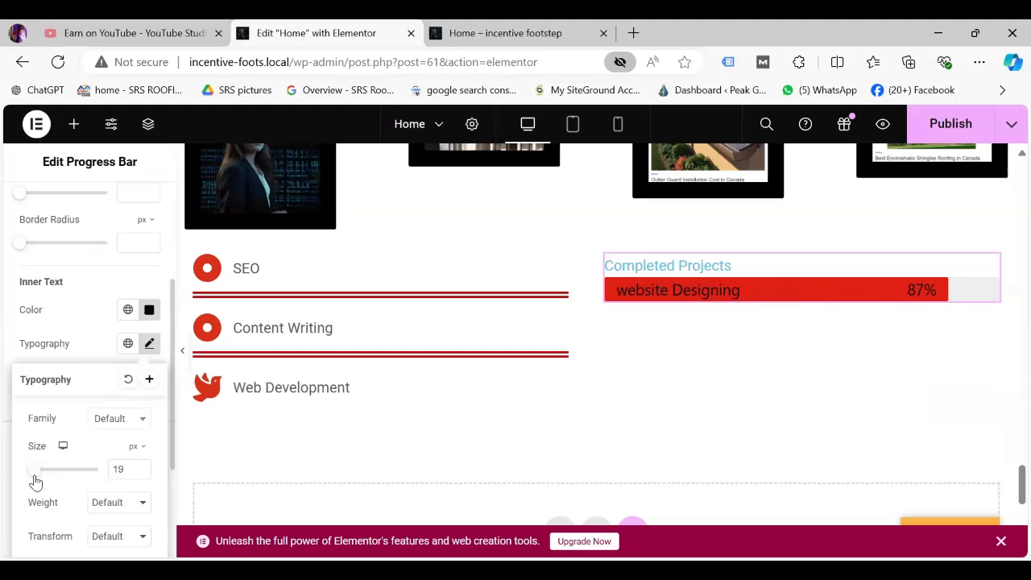
{"action": "left_click", "coordinate": [191, 483]}
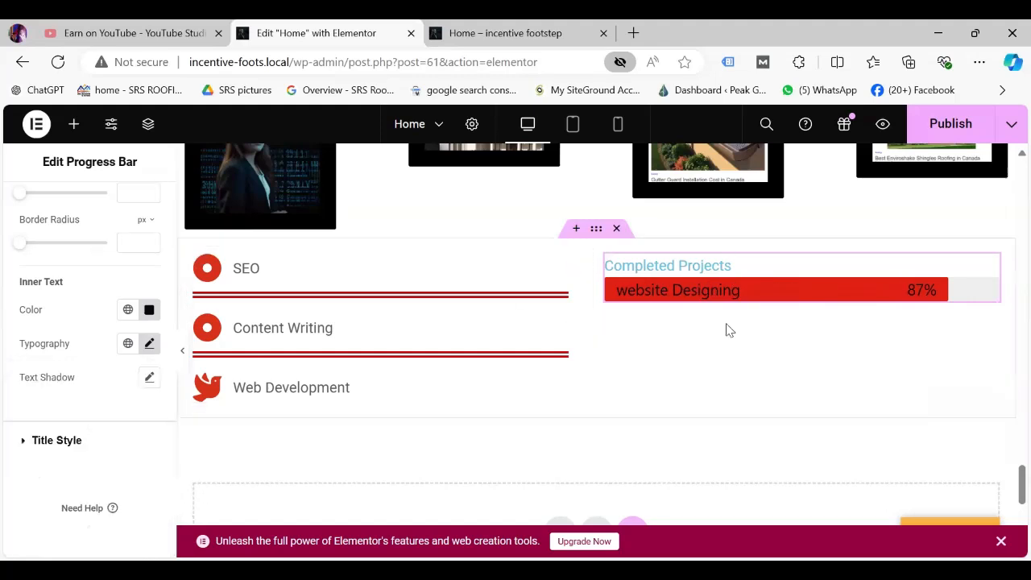
{"action": "left_click", "coordinate": [55, 441]}
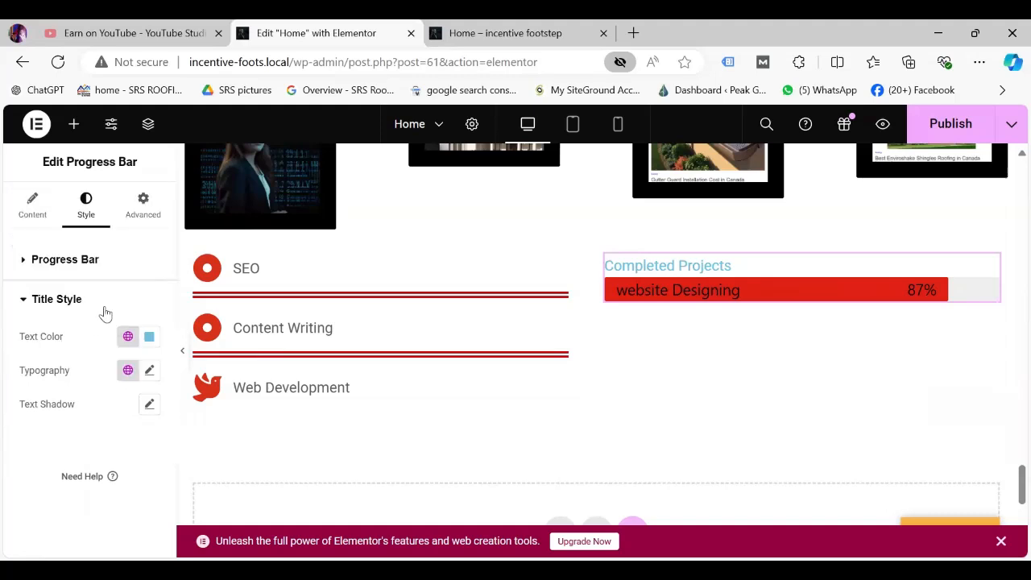
Lower the Completed Projects bar's percentage from 87 to 52.
{"action": "left_click", "coordinate": [34, 208]}
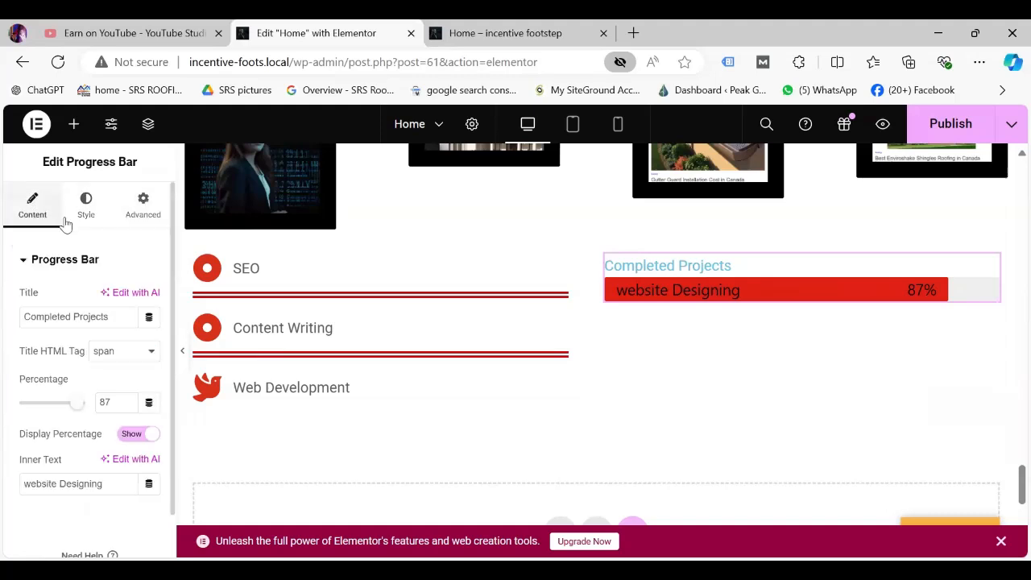
{"action": "left_click", "coordinate": [128, 407]}
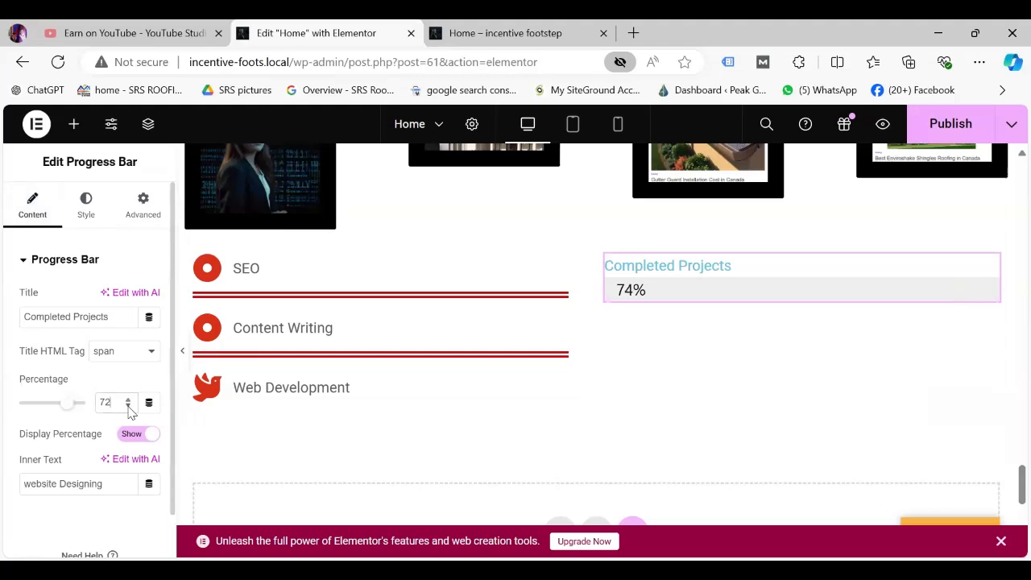
{"action": "left_click", "coordinate": [128, 407]}
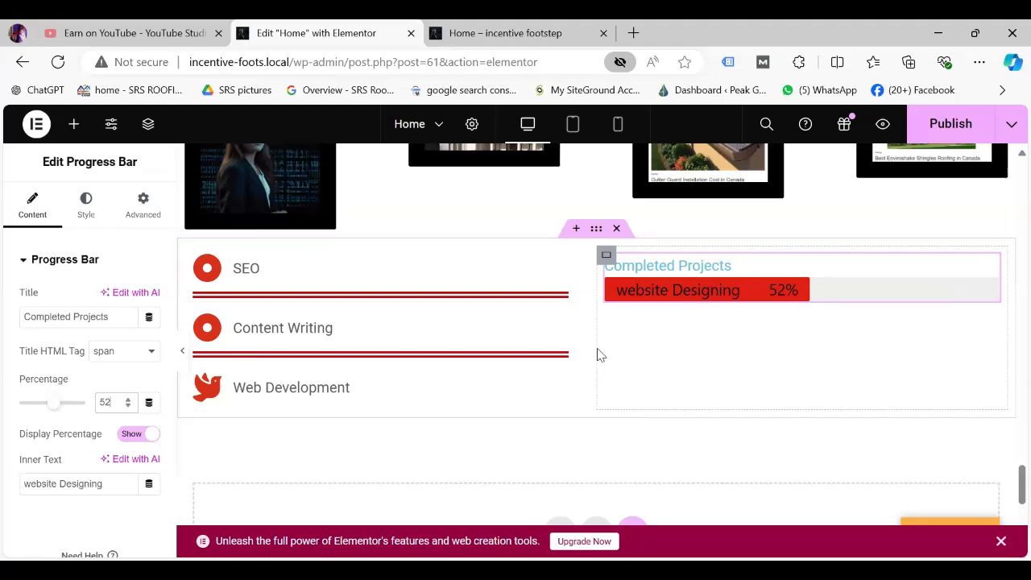
Drag a Counter widget (100 Cool Number) below the progress bar.
{"action": "left_click", "coordinate": [73, 126]}
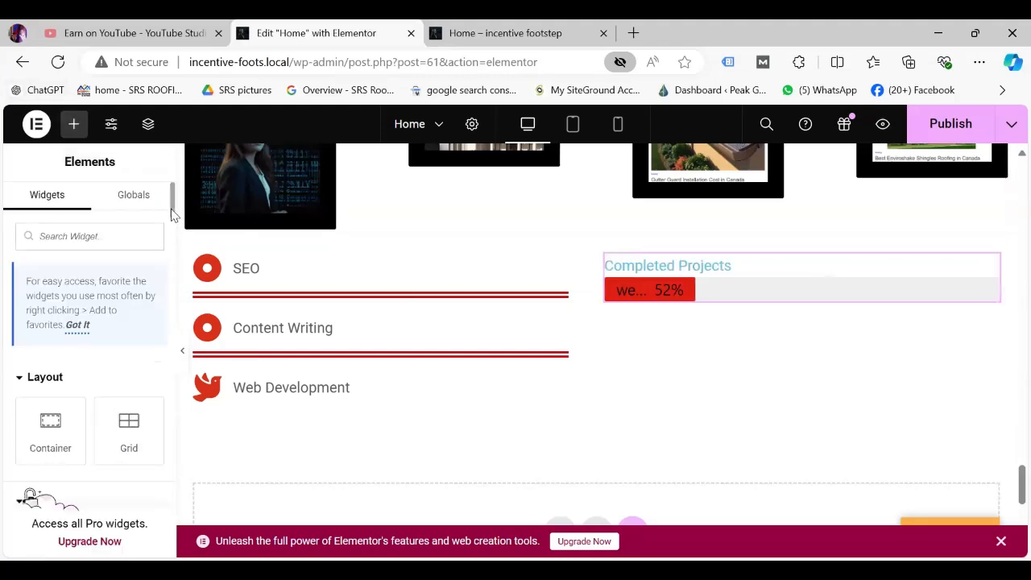
{"action": "scroll", "coordinate": [174, 231], "scroll_direction": "down", "scroll_amount": 3}
{"action": "scroll", "coordinate": [174, 234], "scroll_direction": "down", "scroll_amount": 3}
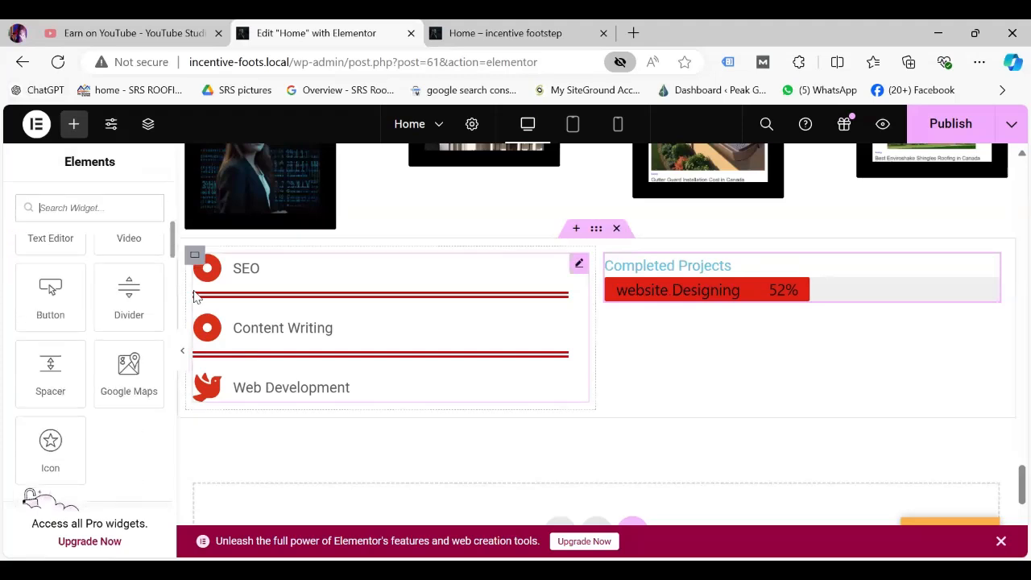
{"action": "scroll", "coordinate": [174, 323], "scroll_direction": "down", "scroll_amount": 1}
{"action": "left_click_drag", "start_coordinate": [176, 328], "coordinate": [169, 436]}
{"action": "scroll", "coordinate": [121, 427], "scroll_direction": "up", "scroll_amount": 2}
{"action": "scroll", "coordinate": [127, 435], "scroll_direction": "down", "scroll_amount": 3}
{"action": "scroll", "coordinate": [124, 430], "scroll_direction": "up", "scroll_amount": 2}
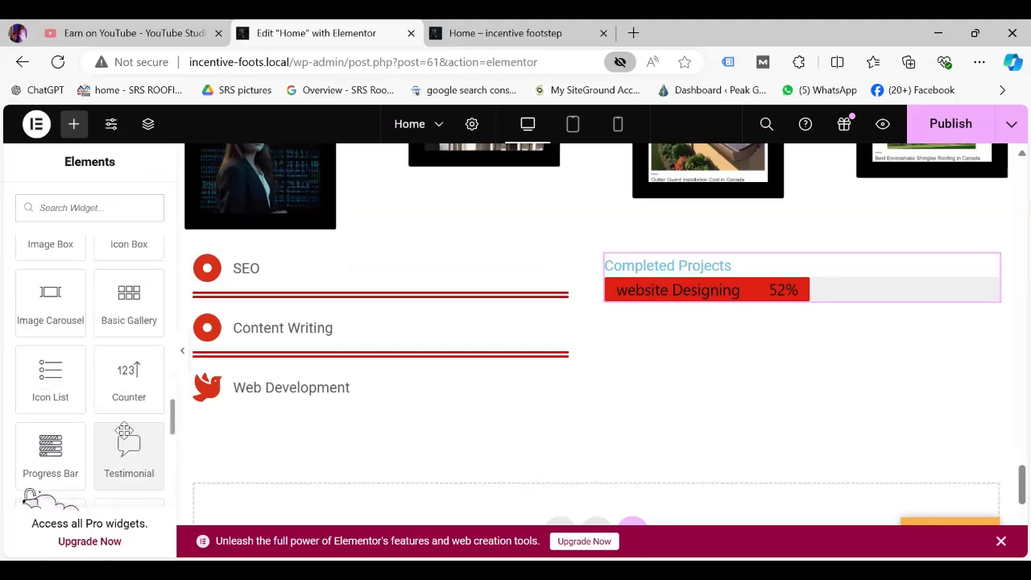
{"action": "scroll", "coordinate": [125, 430], "scroll_direction": "down", "scroll_amount": 2}
{"action": "scroll", "coordinate": [125, 430], "scroll_direction": "up", "scroll_amount": 2}
{"action": "left_click_drag", "start_coordinate": [128, 435], "coordinate": [724, 295]}
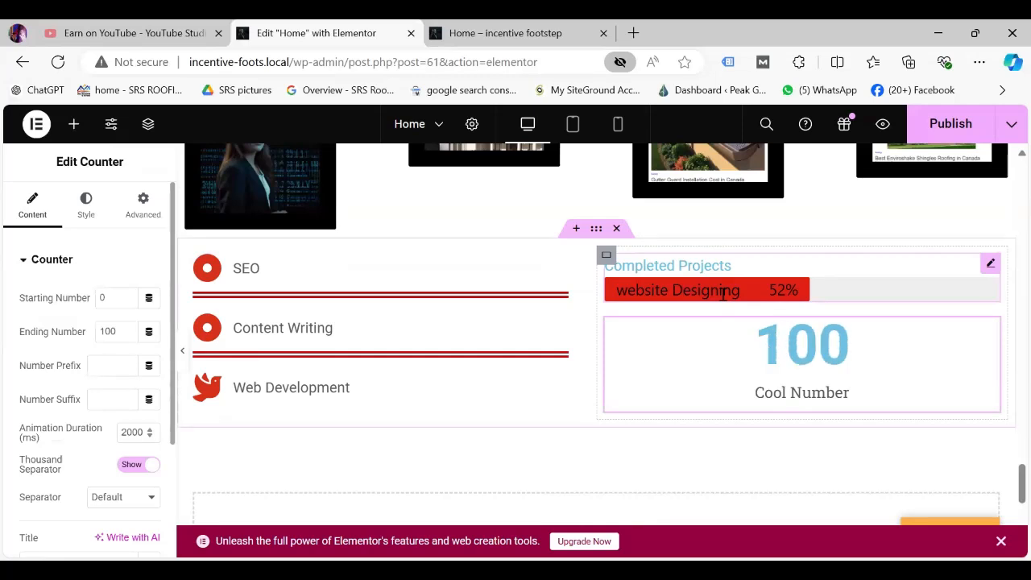
Search 'test' and place a Testimonial widget above the counter.
{"action": "left_click", "coordinate": [73, 125]}
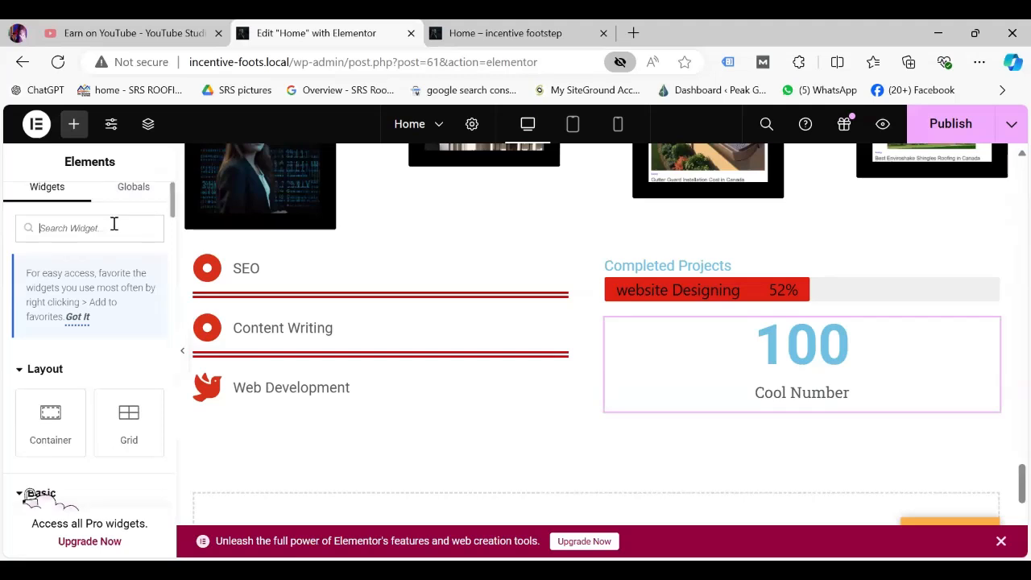
{"action": "type", "text": "test"}
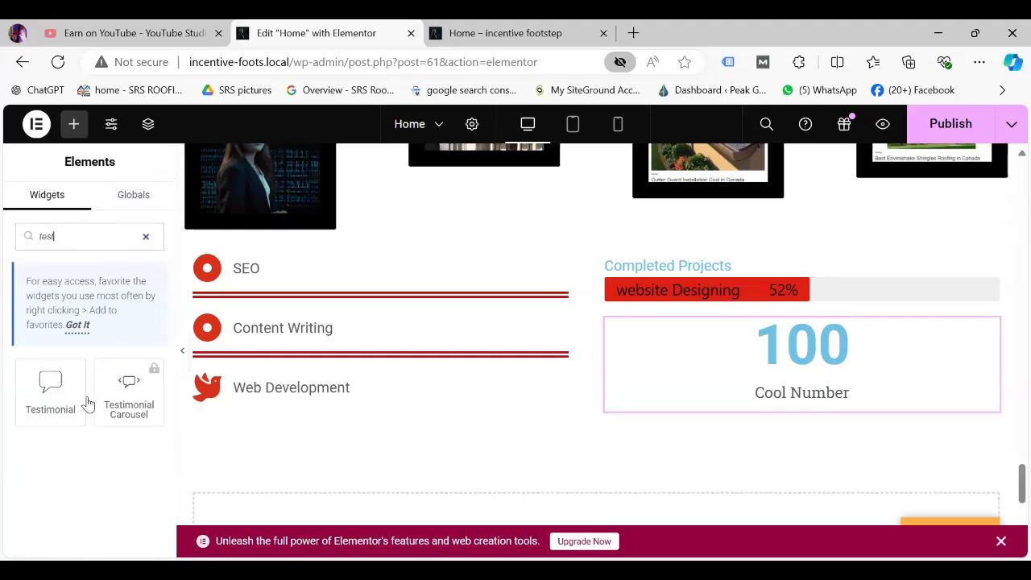
{"action": "left_click_drag", "start_coordinate": [46, 406], "coordinate": [781, 331]}
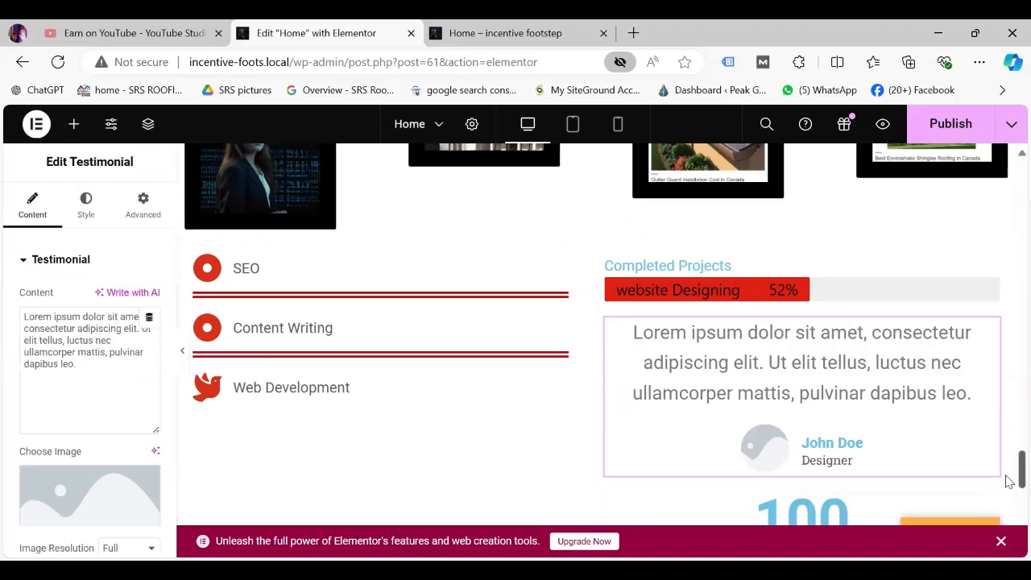
{"action": "scroll", "coordinate": [1009, 496], "scroll_direction": "down", "scroll_amount": 2}
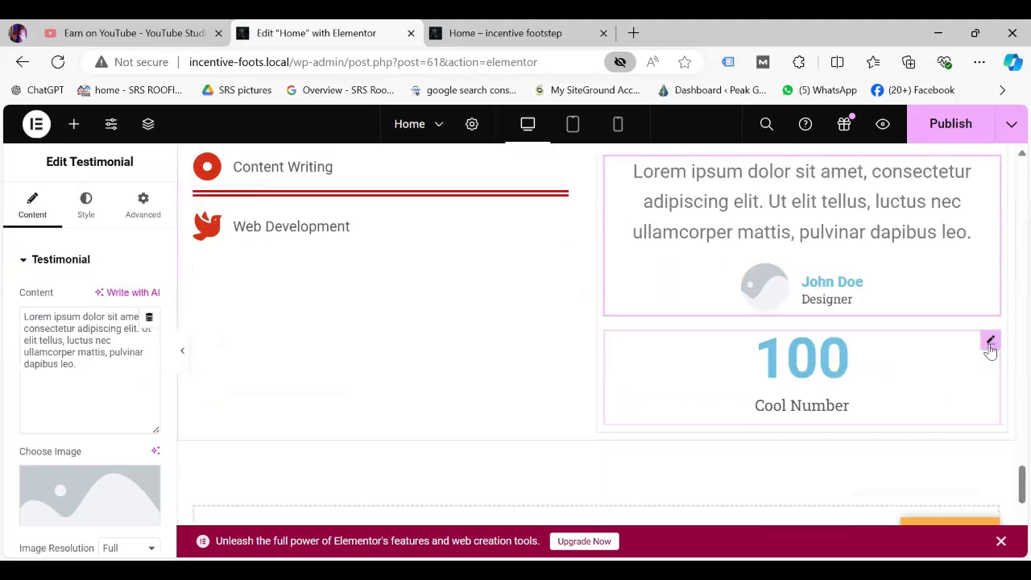
{"action": "left_click", "coordinate": [990, 342]}
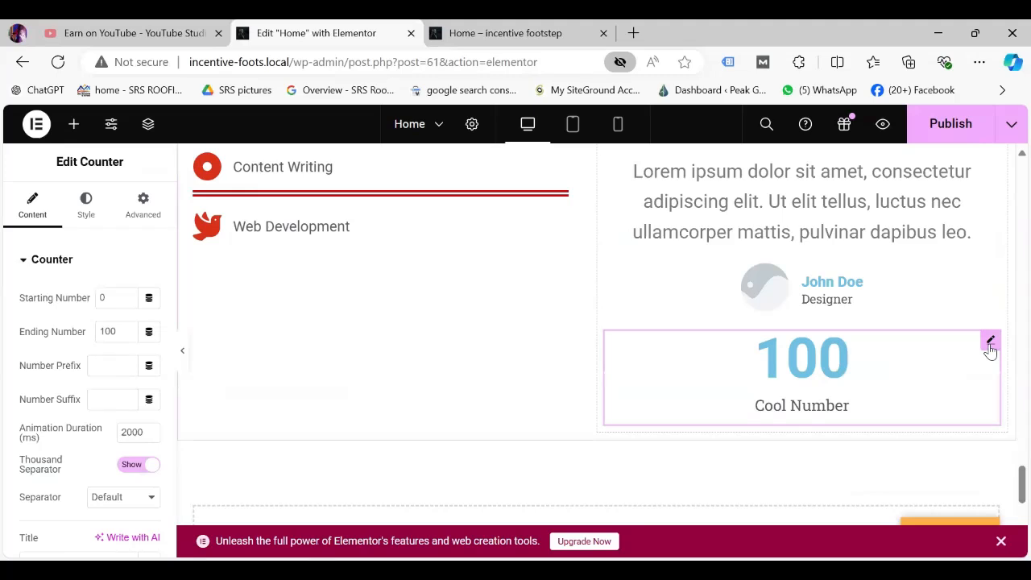
Delete the 100 Cool Number counter widget.
{"action": "right_click", "coordinate": [826, 423]}
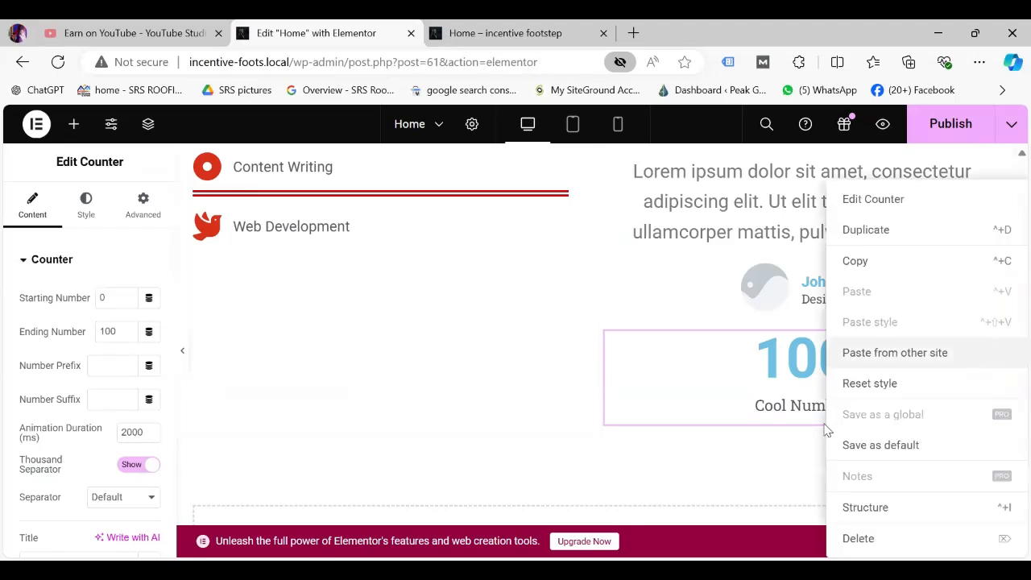
{"action": "left_click", "coordinate": [856, 538]}
{"action": "scroll", "coordinate": [1010, 477], "scroll_direction": "up", "scroll_amount": 2}
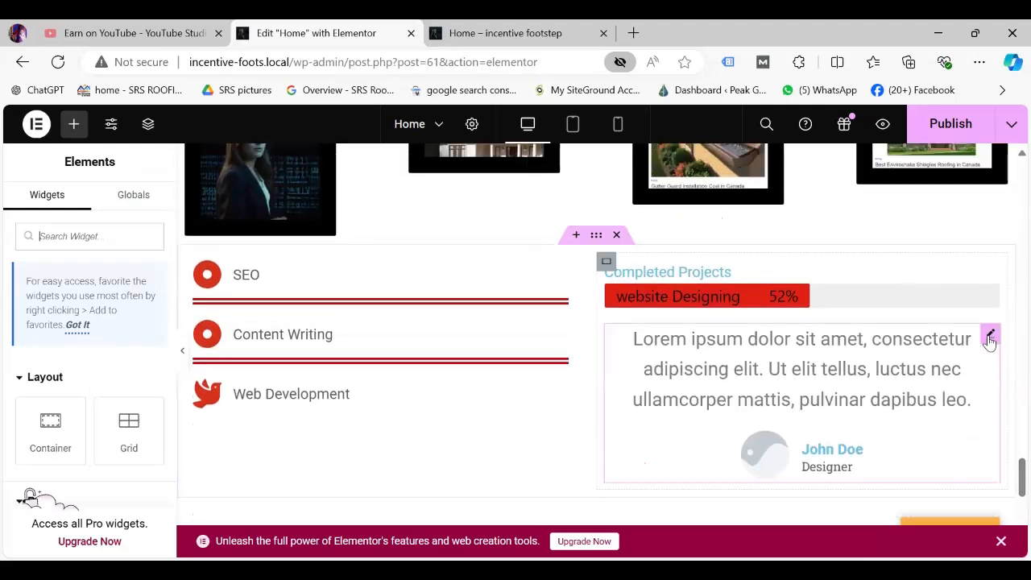
Set the testimonial photo to the woman's portrait from the media library.
{"action": "left_click", "coordinate": [990, 335]}
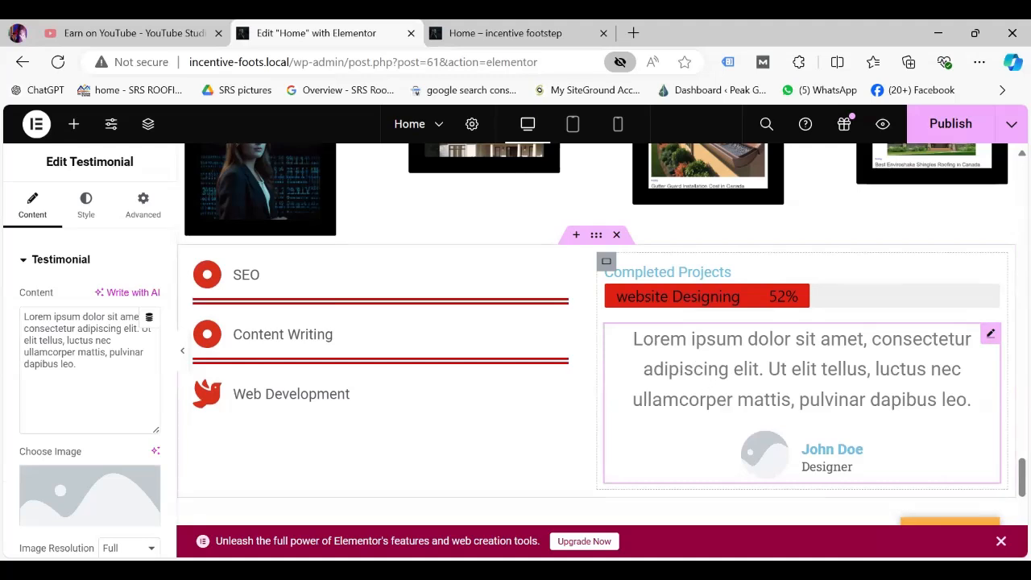
{"action": "left_click", "coordinate": [91, 489]}
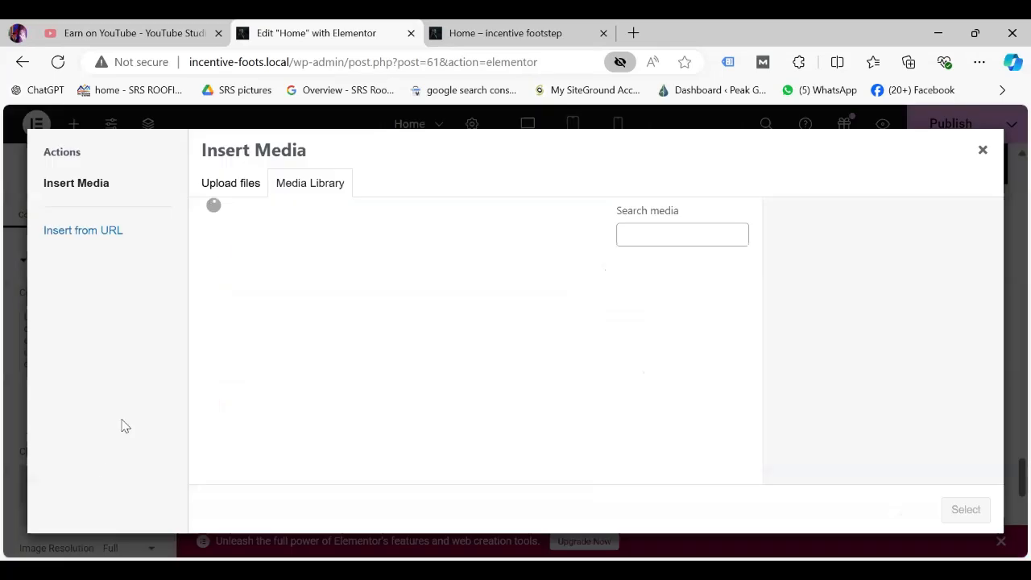
{"action": "left_click", "coordinate": [251, 409]}
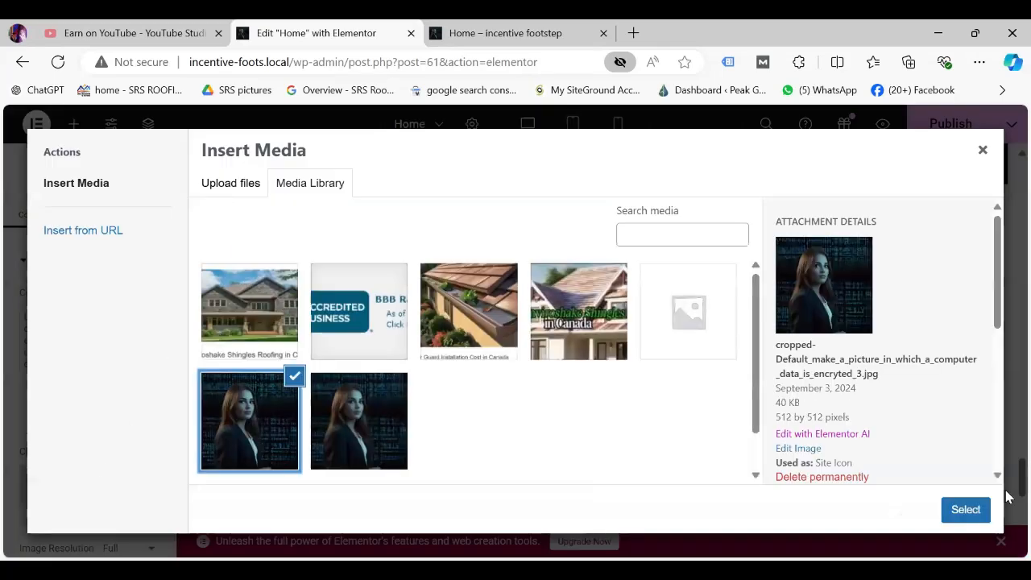
{"action": "left_click", "coordinate": [971, 518]}
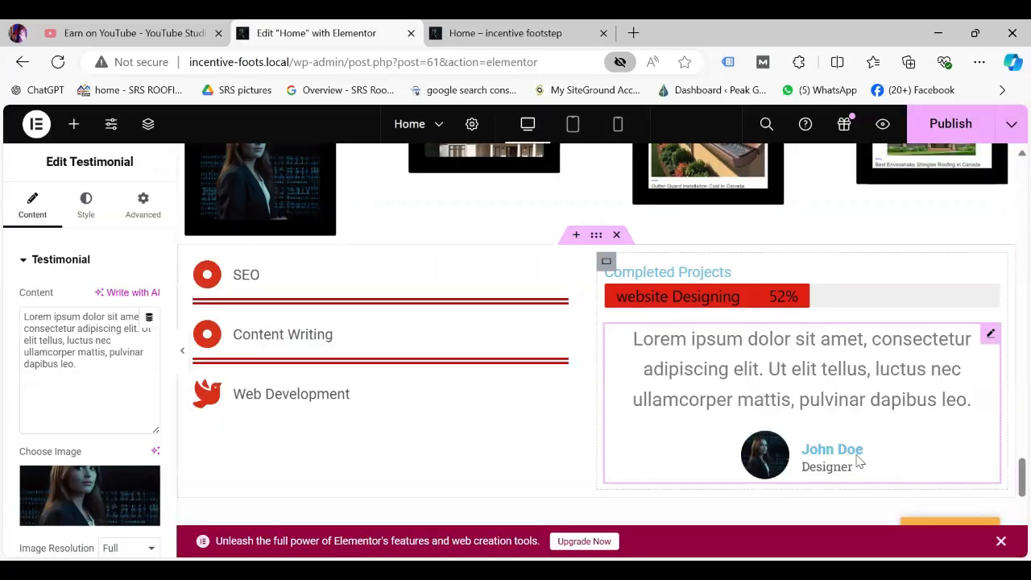
Replace the placeholder name John Doe with the new reviewer's name.
{"action": "scroll", "coordinate": [1007, 493], "scroll_direction": "down", "scroll_amount": 2}
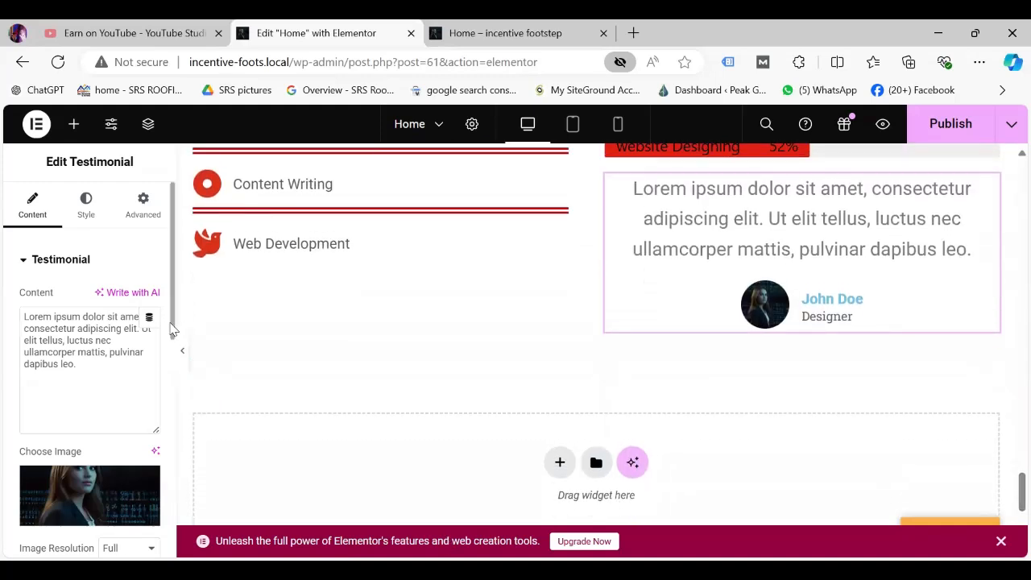
{"action": "scroll", "coordinate": [173, 339], "scroll_direction": "down", "scroll_amount": 5}
{"action": "scroll", "coordinate": [110, 421], "scroll_direction": "up", "scroll_amount": 2}
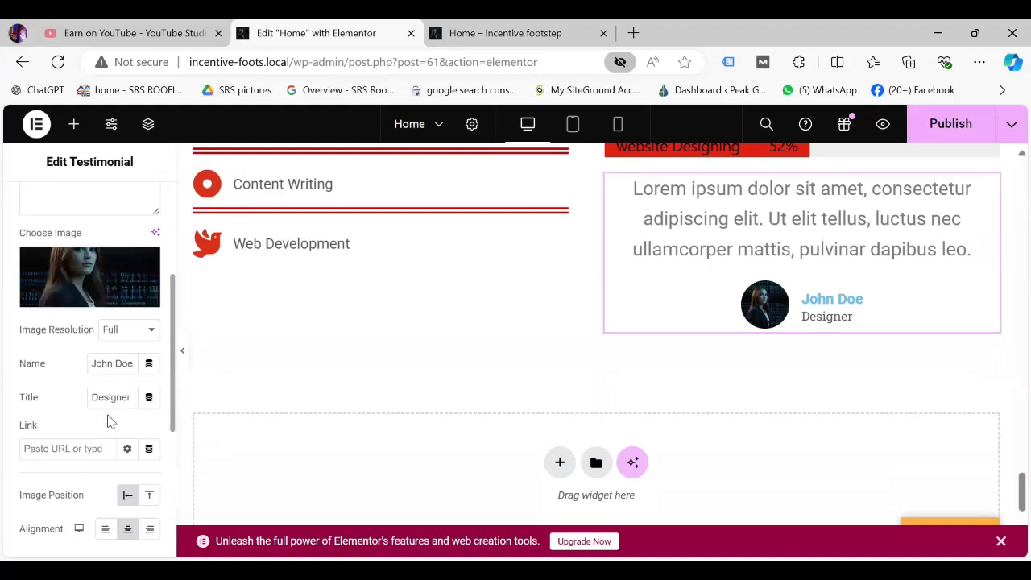
{"action": "scroll", "coordinate": [115, 409], "scroll_direction": "up", "scroll_amount": 1}
{"action": "left_click", "coordinate": [113, 398]}
{"action": "key", "text": "BackSpace"}
{"action": "key", "text": "BackSpace"}
{"action": "key", "text": "BackSpace"}
{"action": "key", "text": "BackSpace"}
{"action": "key", "text": "BackSpace"}
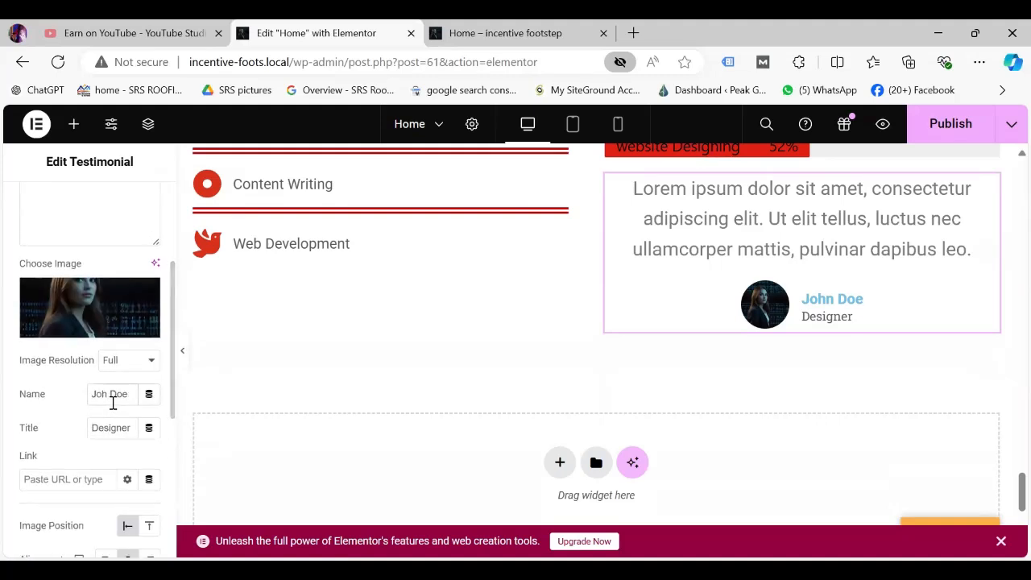
{"action": "key", "text": "Delete"}
{"action": "key", "text": "Delete"}
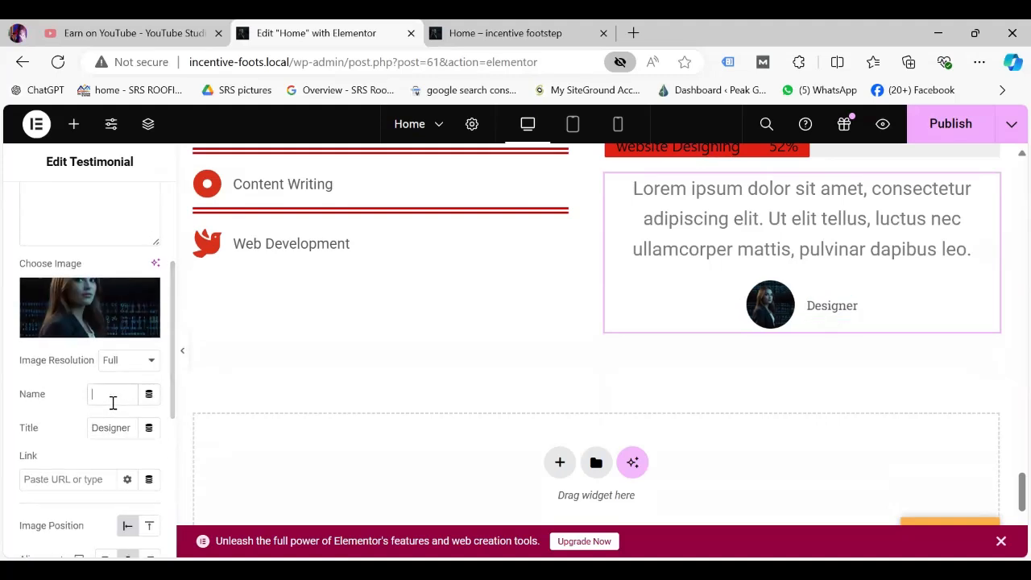
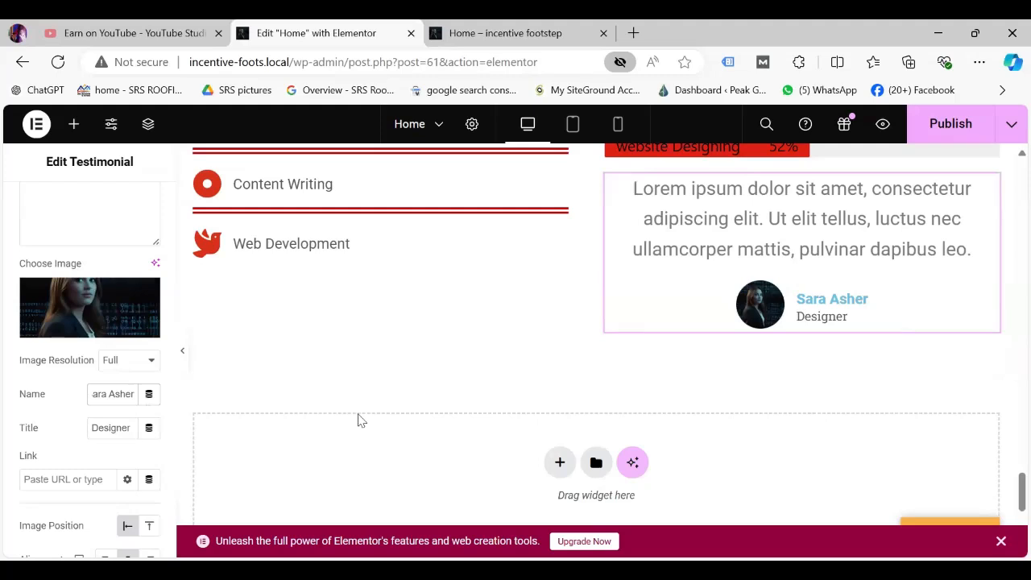
Set the testimonial Image Position to Top, above the name.
{"action": "left_click", "coordinate": [88, 482]}
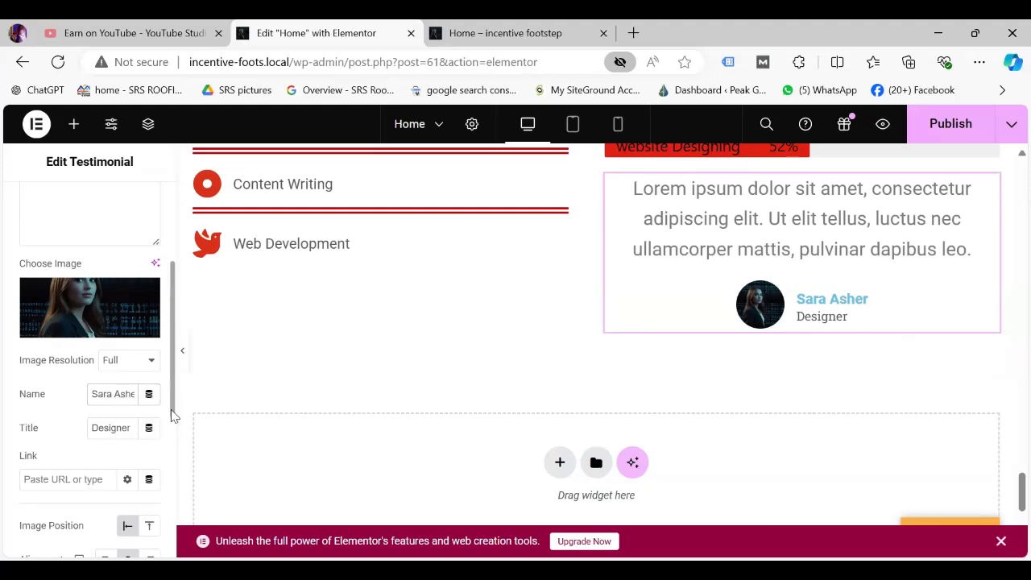
{"action": "scroll", "coordinate": [171, 413], "scroll_direction": "down", "scroll_amount": 3}
{"action": "scroll", "coordinate": [64, 460], "scroll_direction": "down", "scroll_amount": 1}
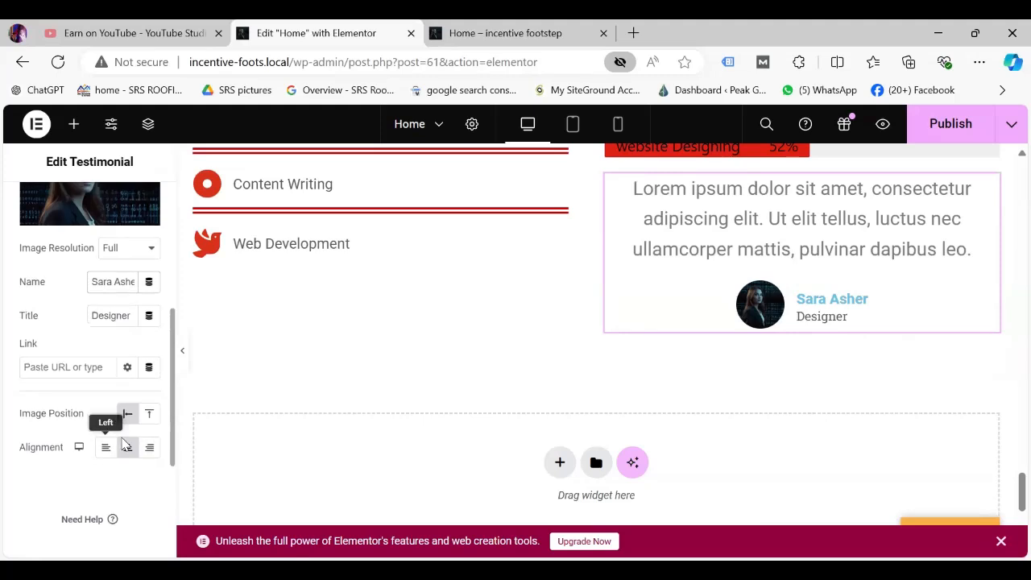
{"action": "scroll", "coordinate": [127, 439], "scroll_direction": "up", "scroll_amount": 2}
{"action": "scroll", "coordinate": [148, 463], "scroll_direction": "down", "scroll_amount": 2}
{"action": "scroll", "coordinate": [149, 458], "scroll_direction": "up", "scroll_amount": 1}
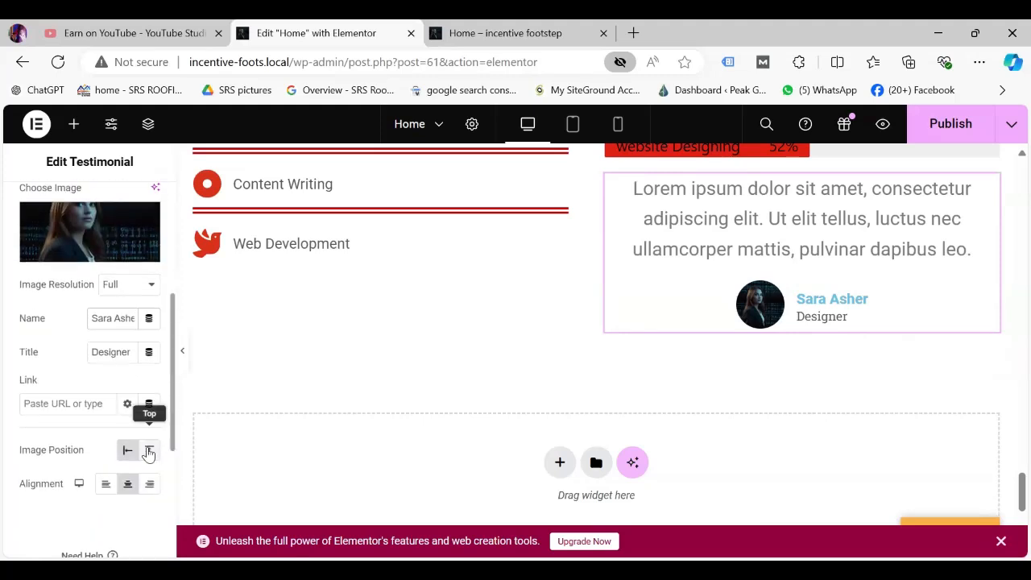
{"action": "scroll", "coordinate": [148, 451], "scroll_direction": "down", "scroll_amount": 1}
{"action": "scroll", "coordinate": [148, 449], "scroll_direction": "up", "scroll_amount": 1}
{"action": "left_click", "coordinate": [149, 448]}
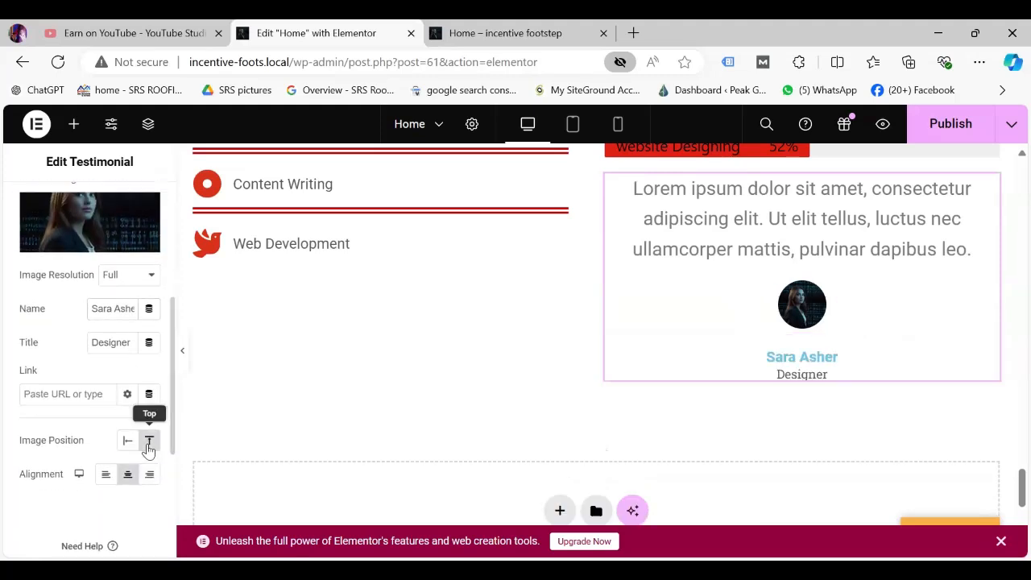
Set the testimonial alignment to Center.
{"action": "left_click", "coordinate": [108, 480]}
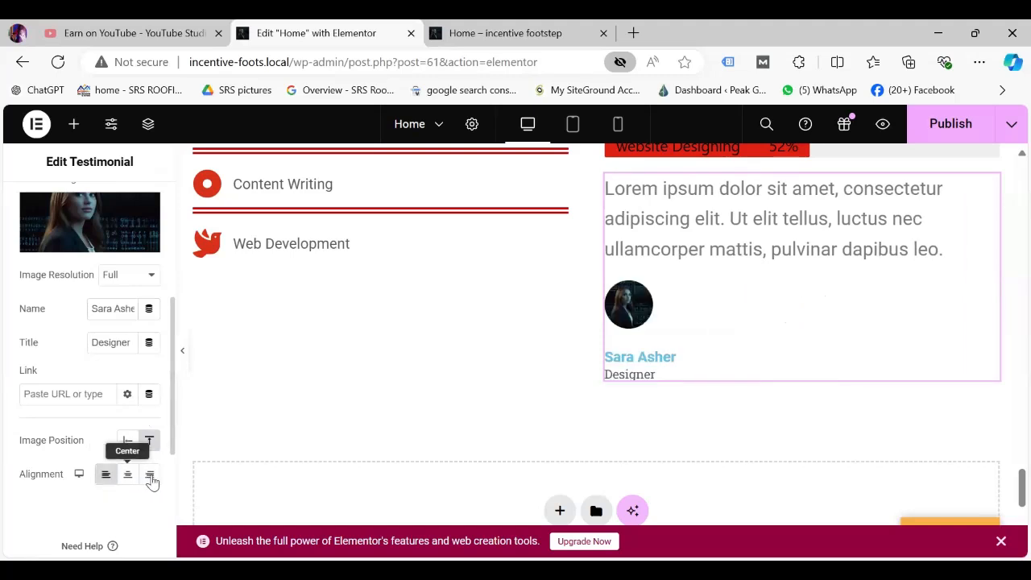
{"action": "left_click", "coordinate": [149, 476]}
{"action": "left_click", "coordinate": [129, 478]}
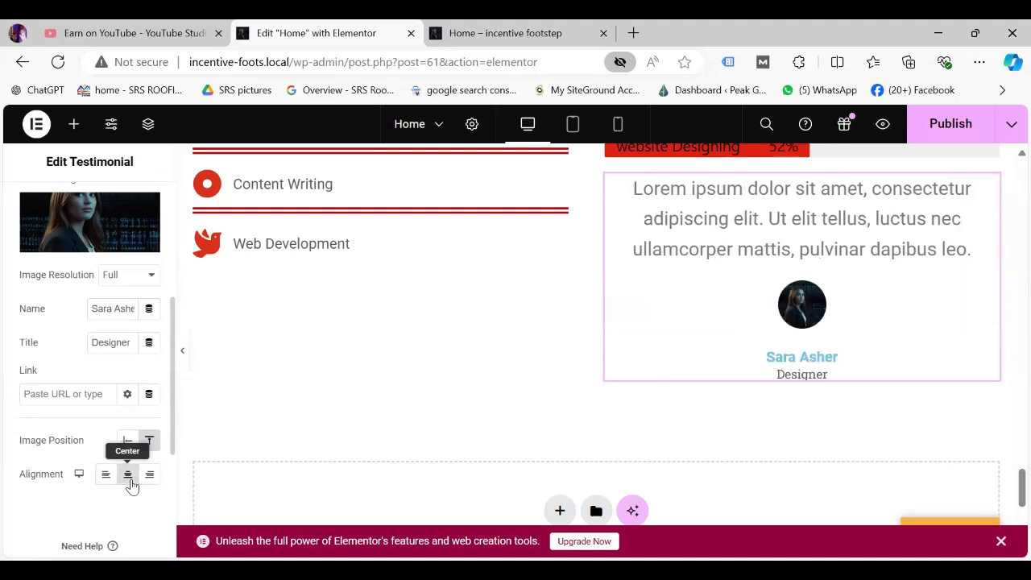
{"action": "scroll", "coordinate": [172, 406], "scroll_direction": "up", "scroll_amount": 5}
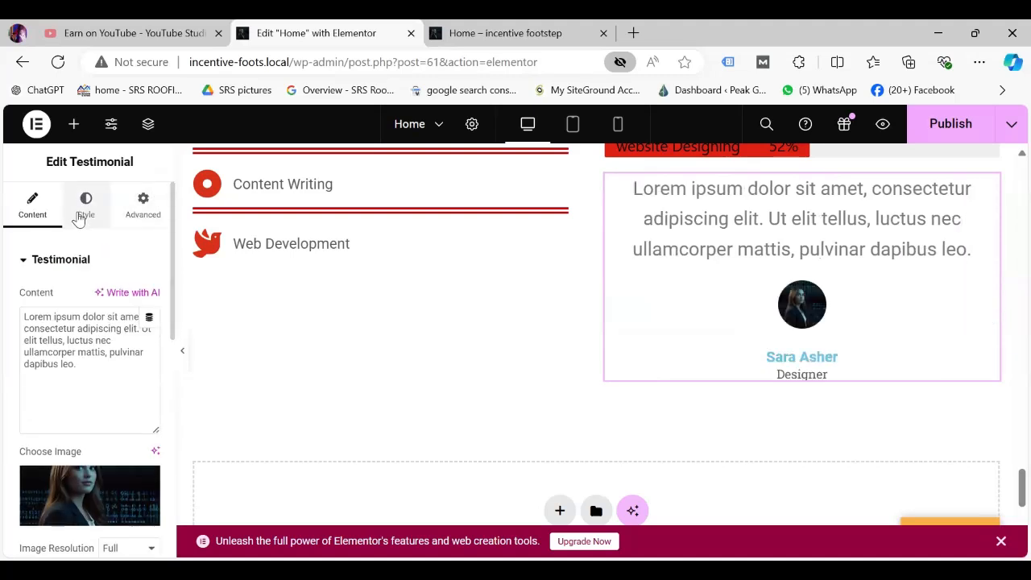
Raise the testimonial image resolution to 106 px.
{"action": "left_click", "coordinate": [83, 208]}
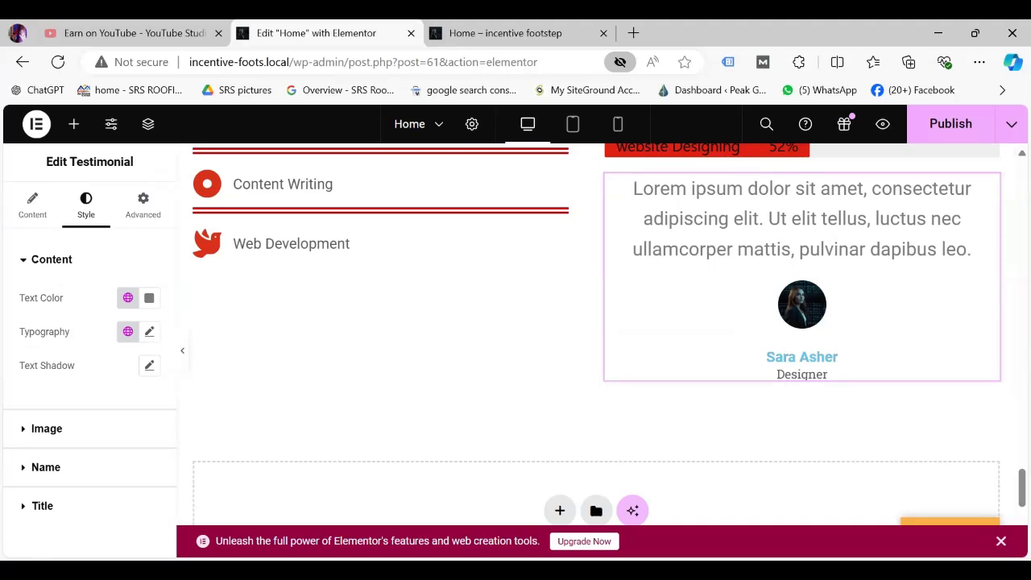
{"action": "left_click", "coordinate": [65, 430]}
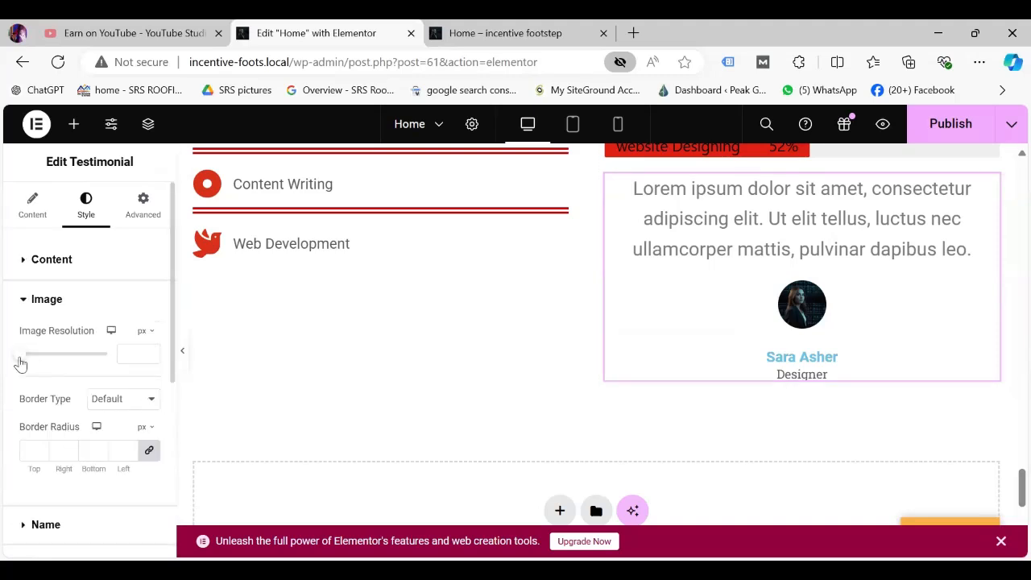
{"action": "left_click_drag", "start_coordinate": [18, 362], "coordinate": [62, 362]}
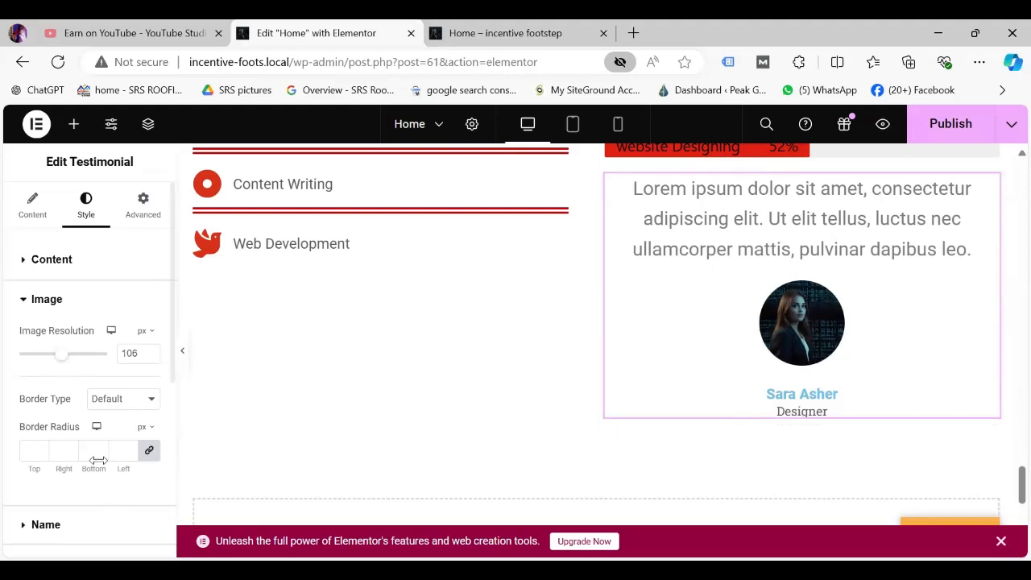
Give the testimonial photo a dashed border 17 px wide on all sides.
{"action": "left_click", "coordinate": [153, 400]}
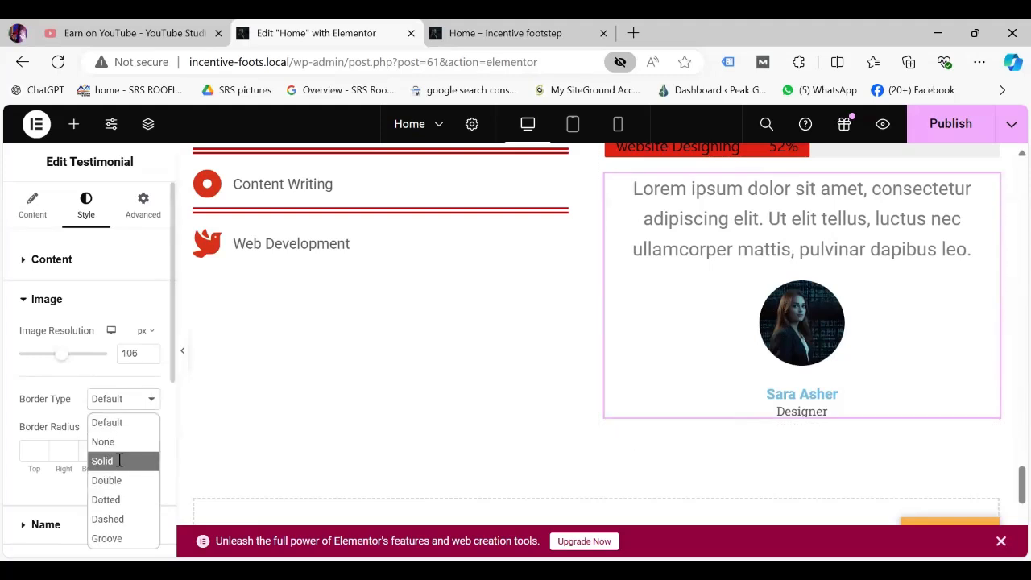
{"action": "left_click", "coordinate": [103, 460]}
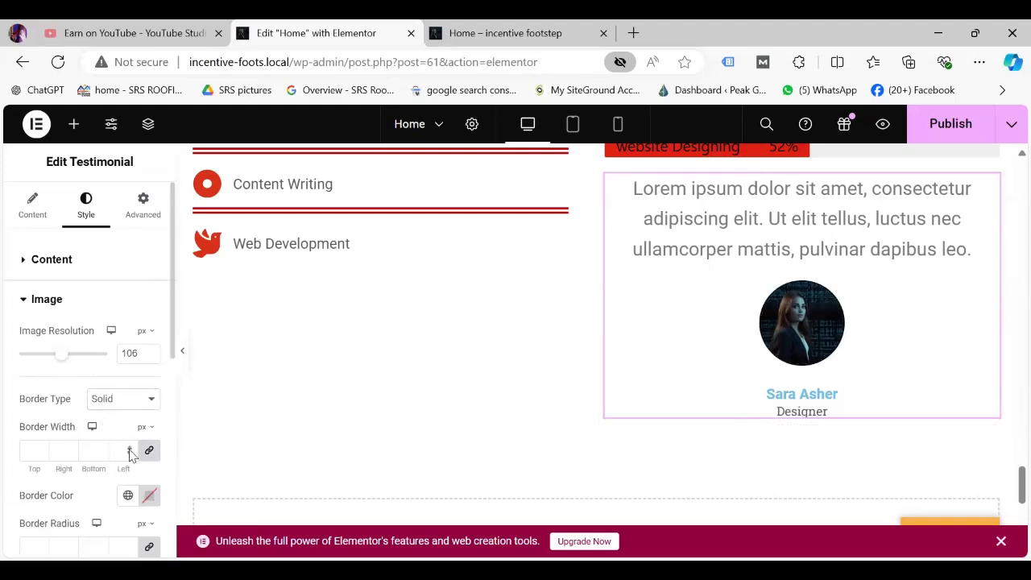
{"action": "left_click", "coordinate": [130, 449]}
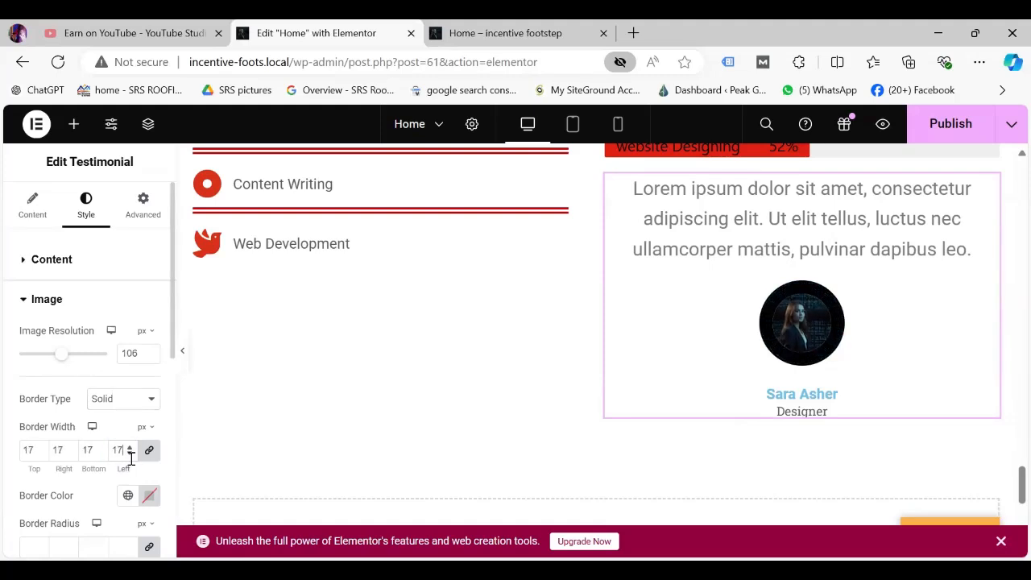
{"action": "left_click", "coordinate": [152, 401]}
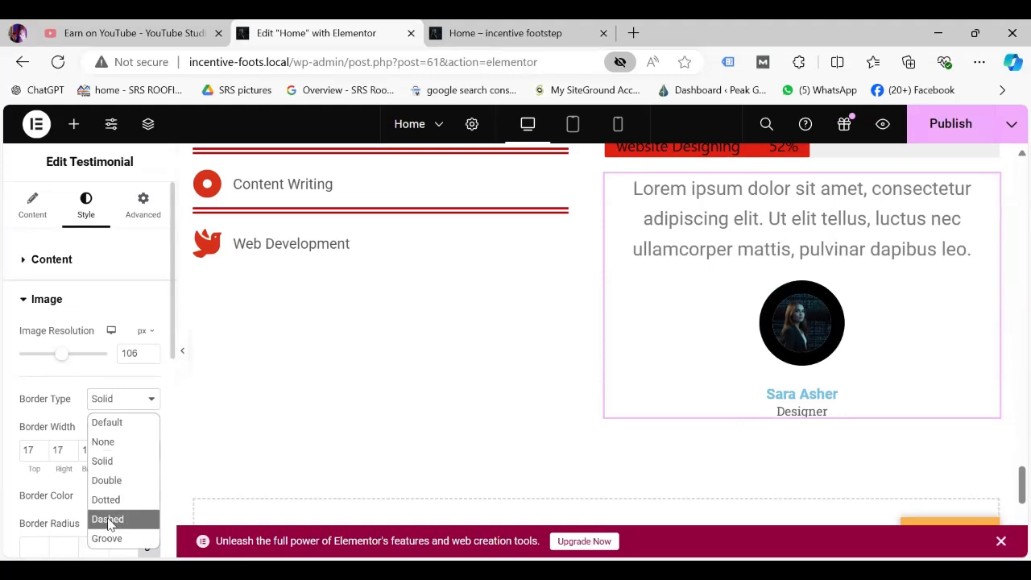
{"action": "left_click", "coordinate": [108, 520]}
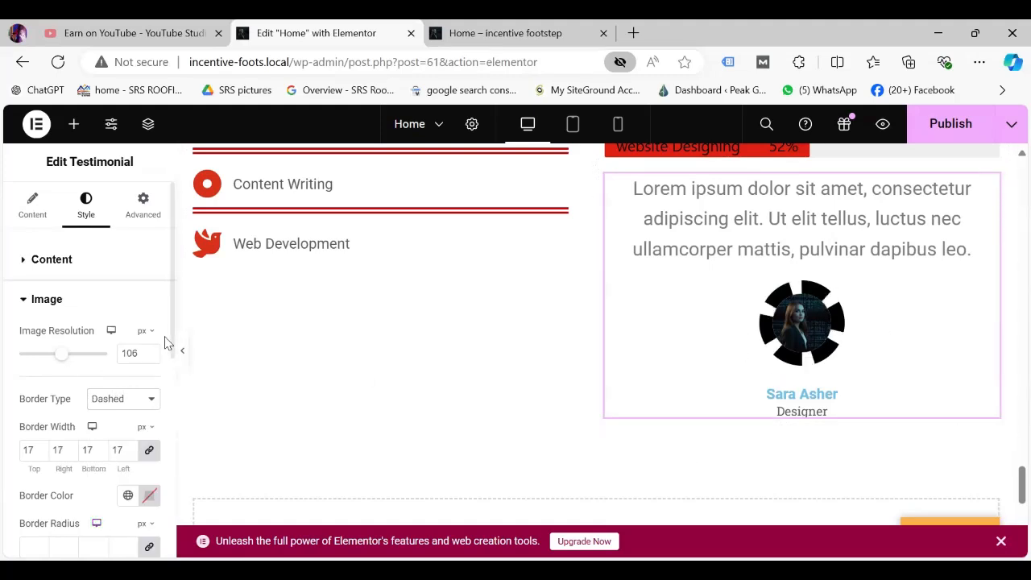
{"action": "scroll", "coordinate": [165, 350], "scroll_direction": "down", "scroll_amount": 1}
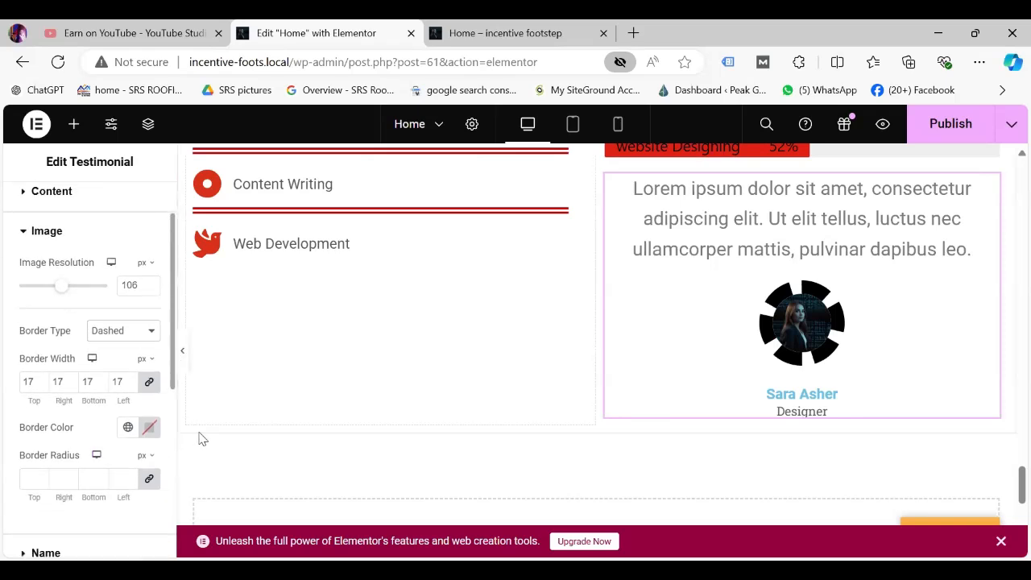
{"action": "scroll", "coordinate": [105, 484], "scroll_direction": "down", "scroll_amount": 2}
{"action": "scroll", "coordinate": [114, 510], "scroll_direction": "down", "scroll_amount": 3}
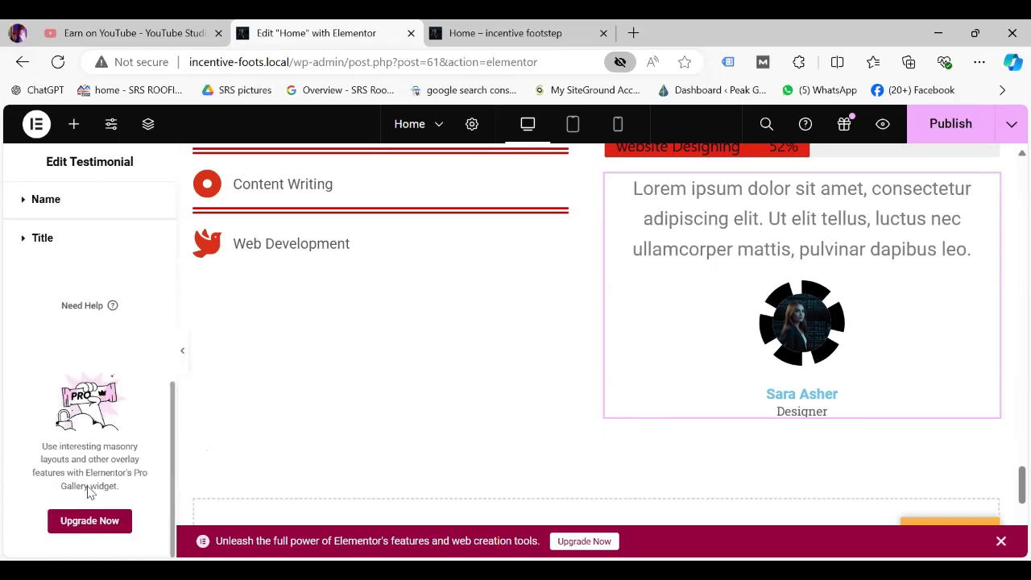
{"action": "scroll", "coordinate": [97, 249], "scroll_direction": "up", "scroll_amount": 5}
{"action": "left_click", "coordinate": [137, 219]}
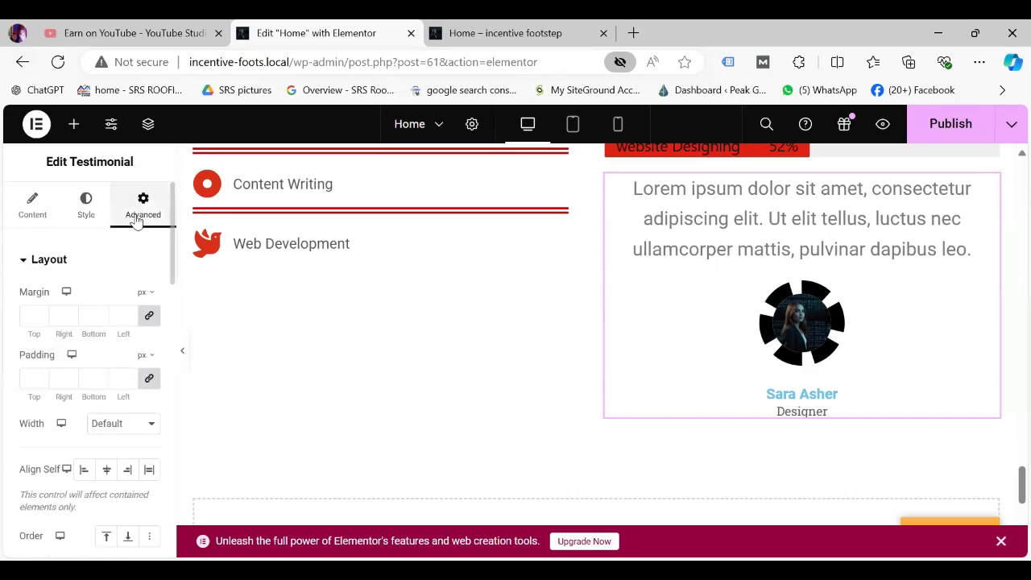